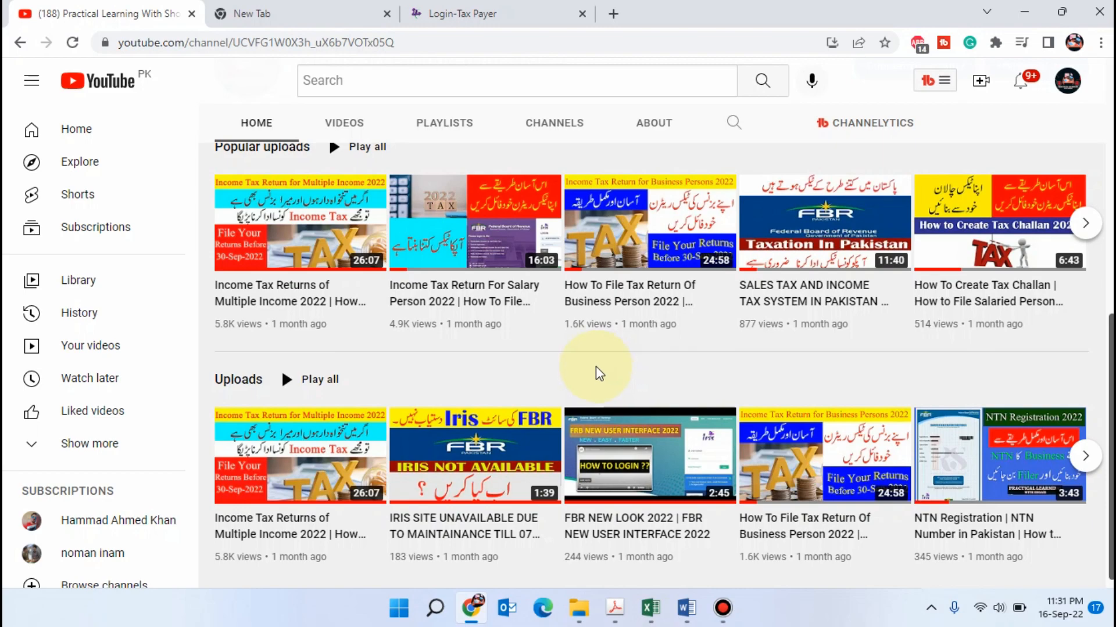
Switch to the Rental Income document in Word and review its five topics, including Salary Income + Rental Income and tenant tax deduction
{"action": "left_click", "coordinate": [689, 601]}
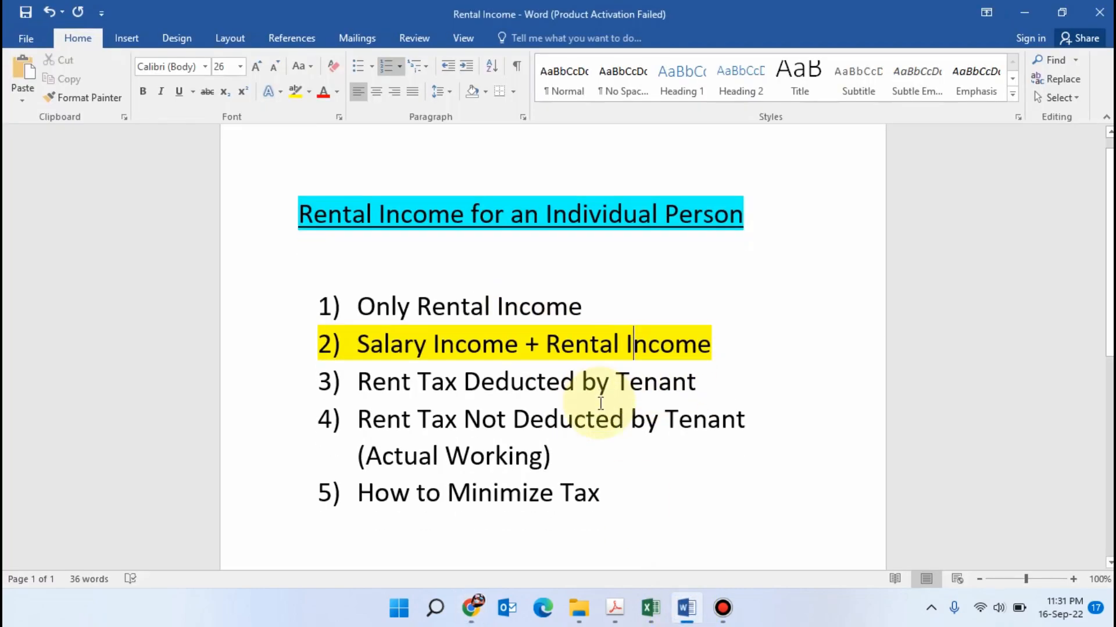
{"action": "scroll", "coordinate": [600, 402], "scroll_direction": "down", "scroll_amount": 1}
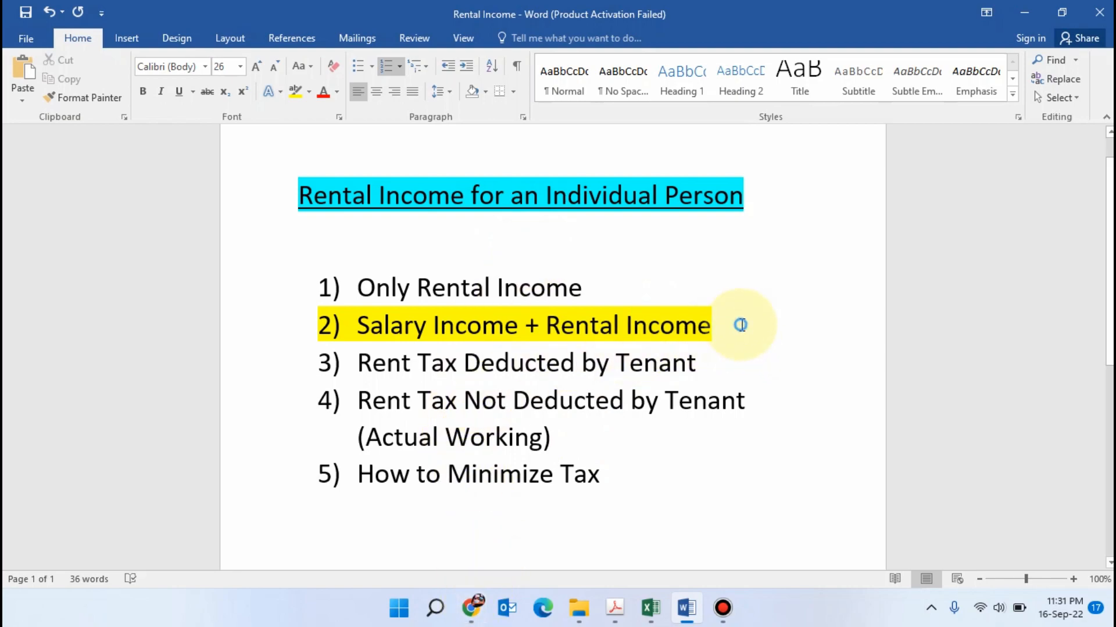
{"action": "left_click_drag", "start_coordinate": [740, 330], "coordinate": [414, 326]}
{"action": "left_click", "coordinate": [729, 335]}
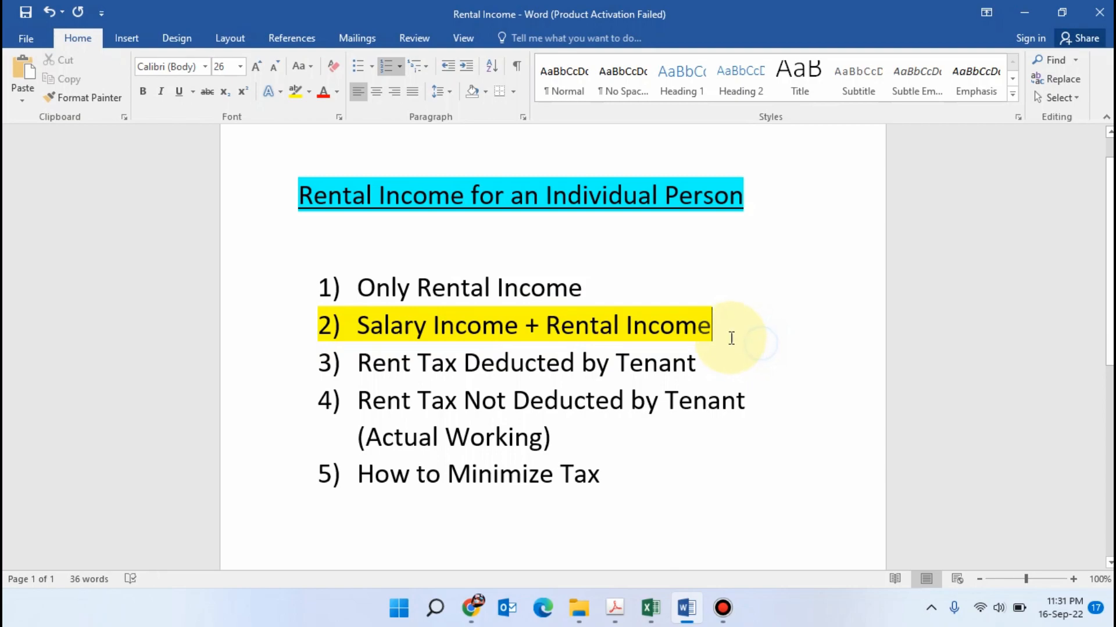
{"action": "left_click_drag", "start_coordinate": [723, 326], "coordinate": [503, 325]}
{"action": "left_click", "coordinate": [739, 326]}
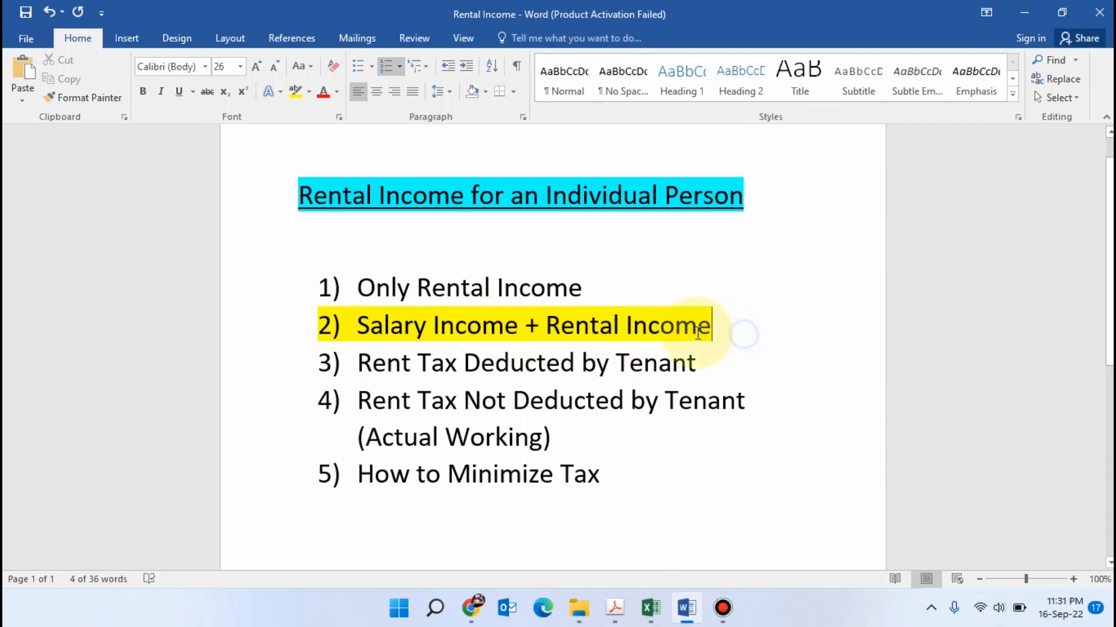
{"action": "left_click_drag", "start_coordinate": [727, 326], "coordinate": [355, 327]}
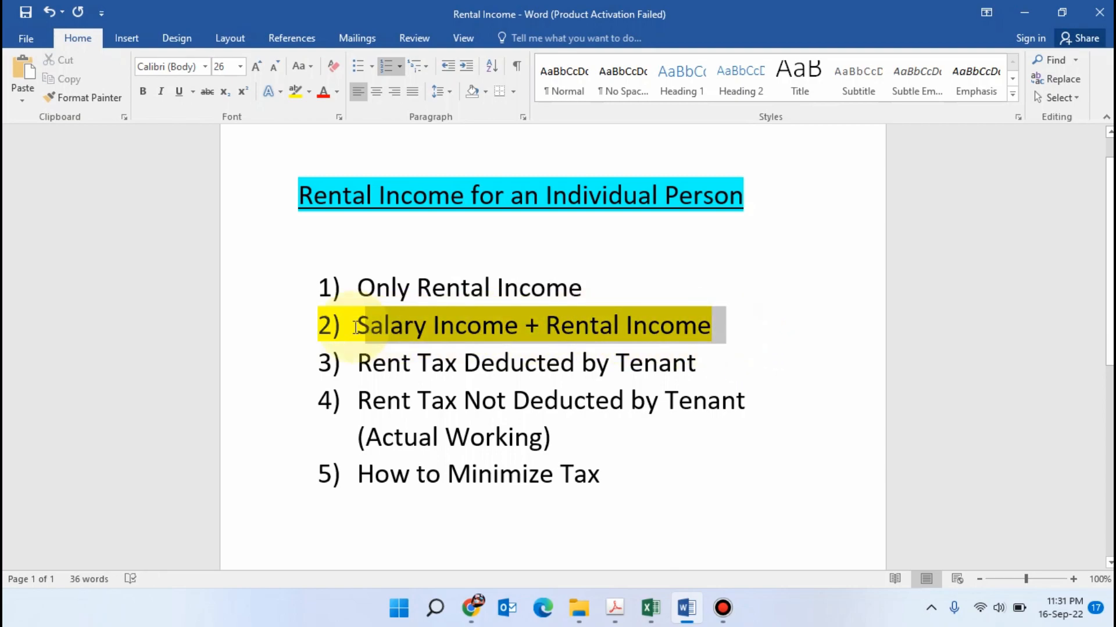
{"action": "left_click", "coordinate": [651, 253]}
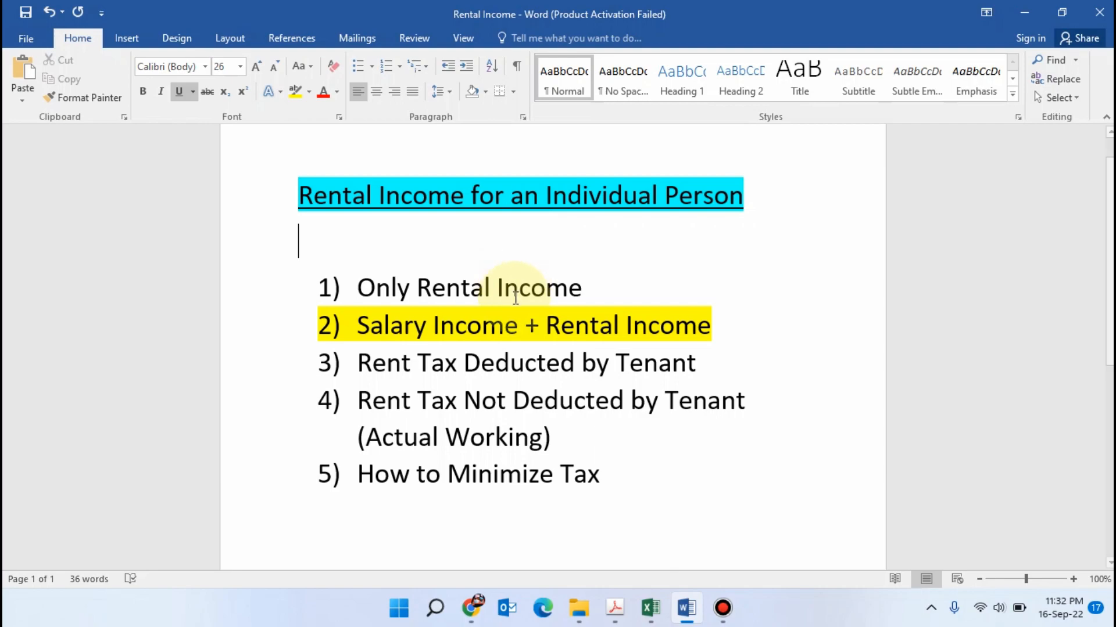
{"action": "left_click_drag", "start_coordinate": [594, 289], "coordinate": [355, 287]}
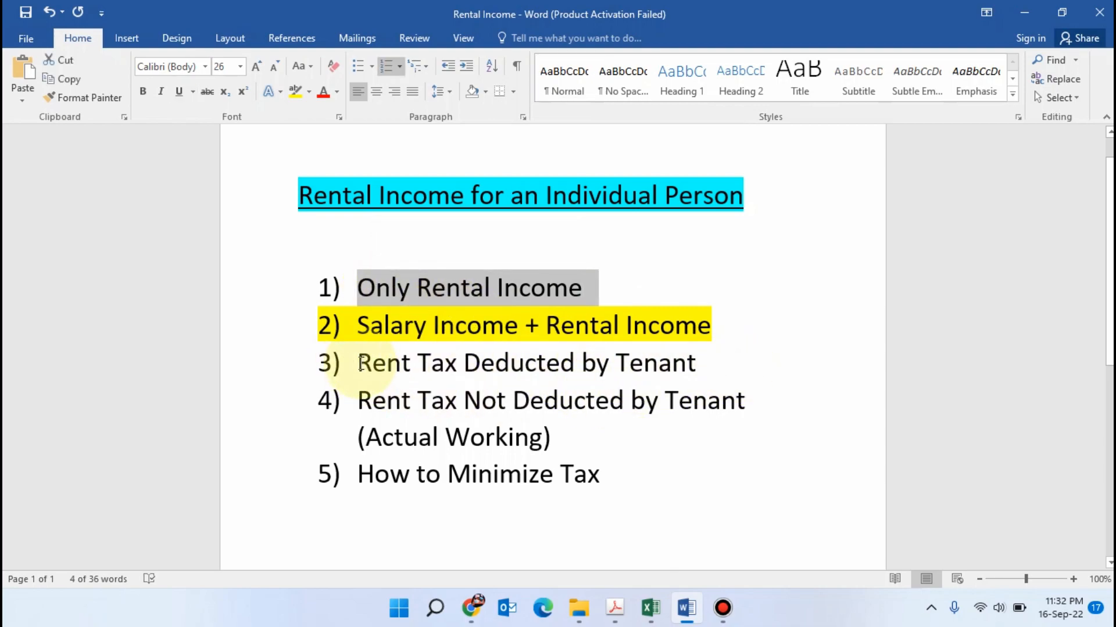
{"action": "left_click_drag", "start_coordinate": [360, 364], "coordinate": [357, 399]}
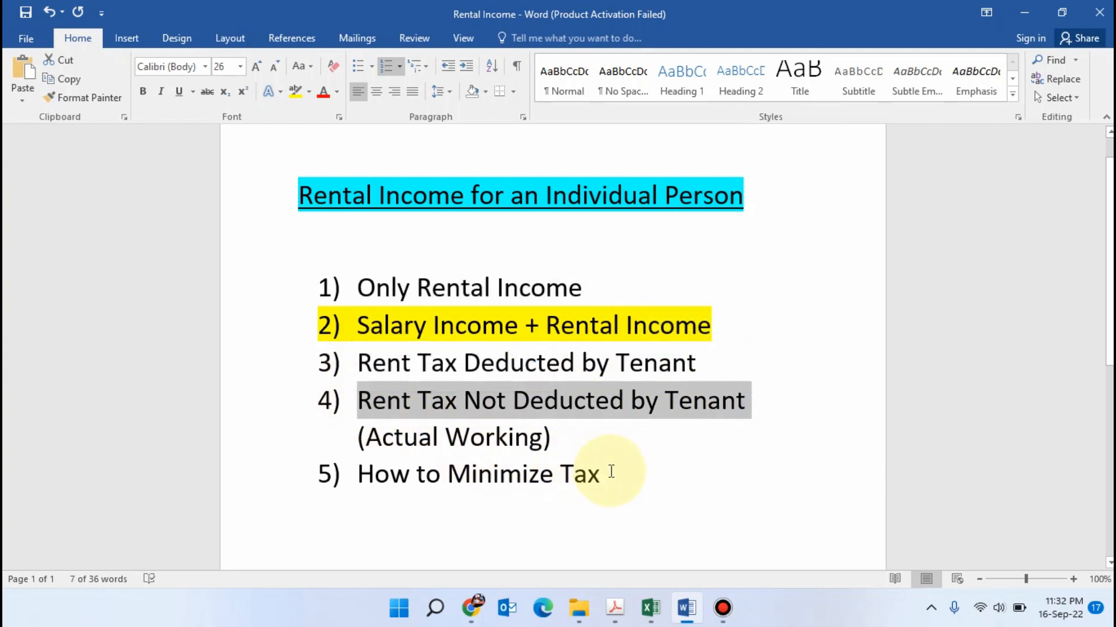
{"action": "left_click", "coordinate": [440, 231]}
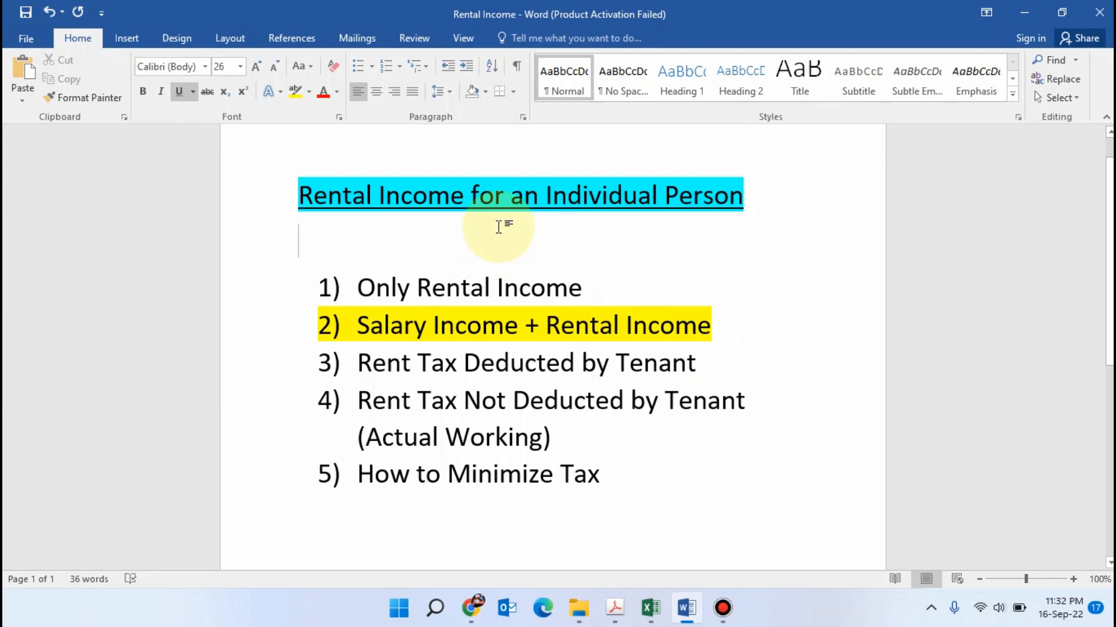
Switch to Chrome and open the FBR website in the empty tab, going down to its Online Services section
{"action": "left_click", "coordinate": [470, 607]}
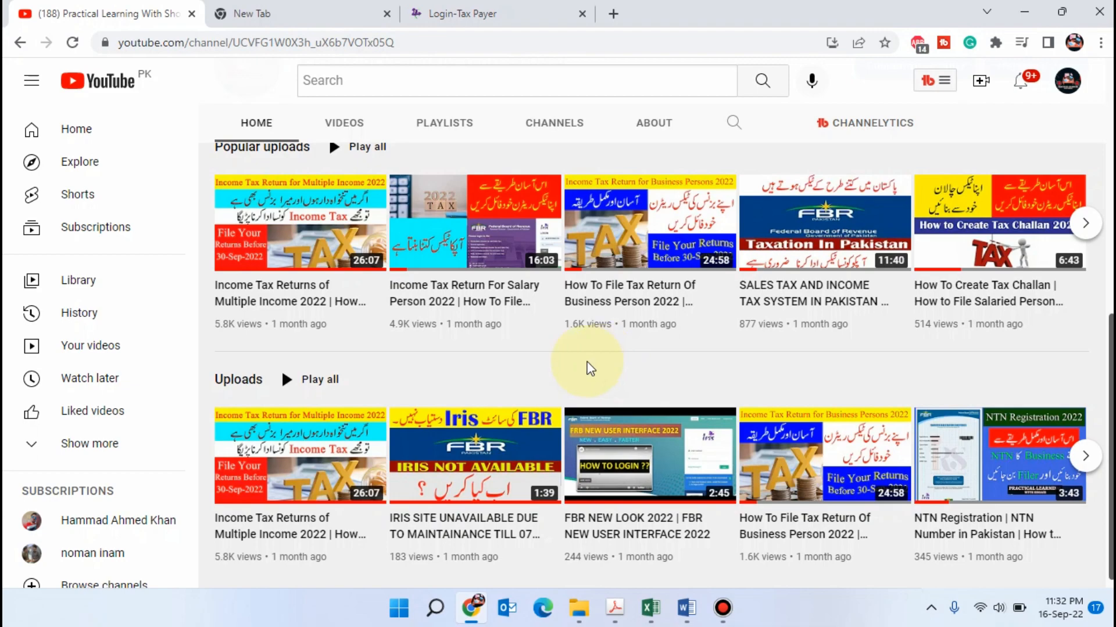
{"action": "left_click", "coordinate": [724, 618]}
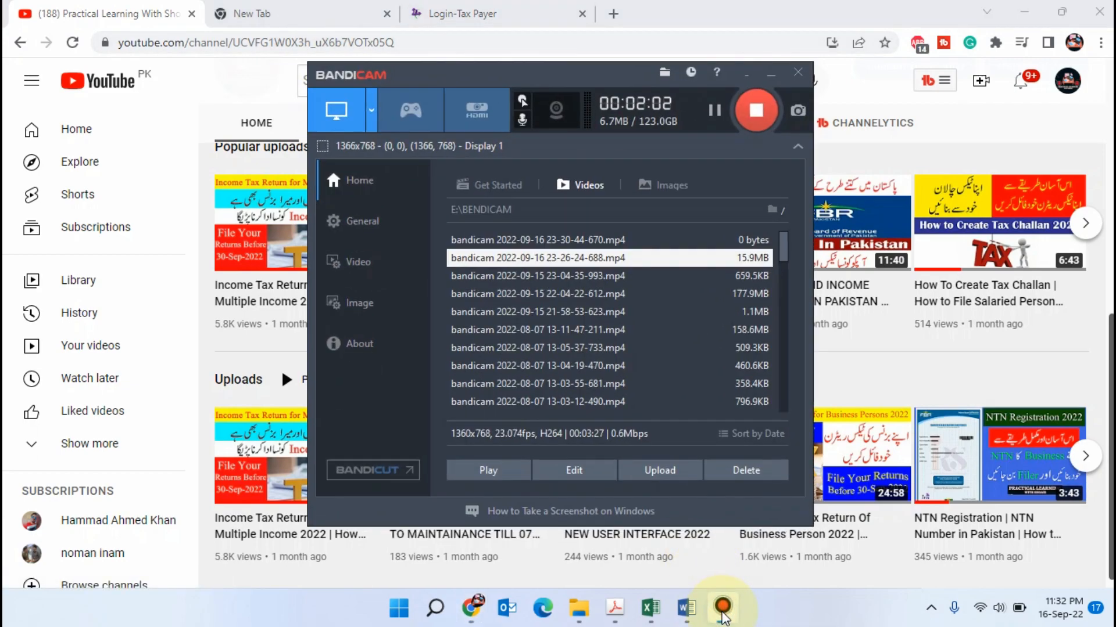
{"action": "left_click", "coordinate": [723, 617]}
{"action": "left_click", "coordinate": [301, 7]}
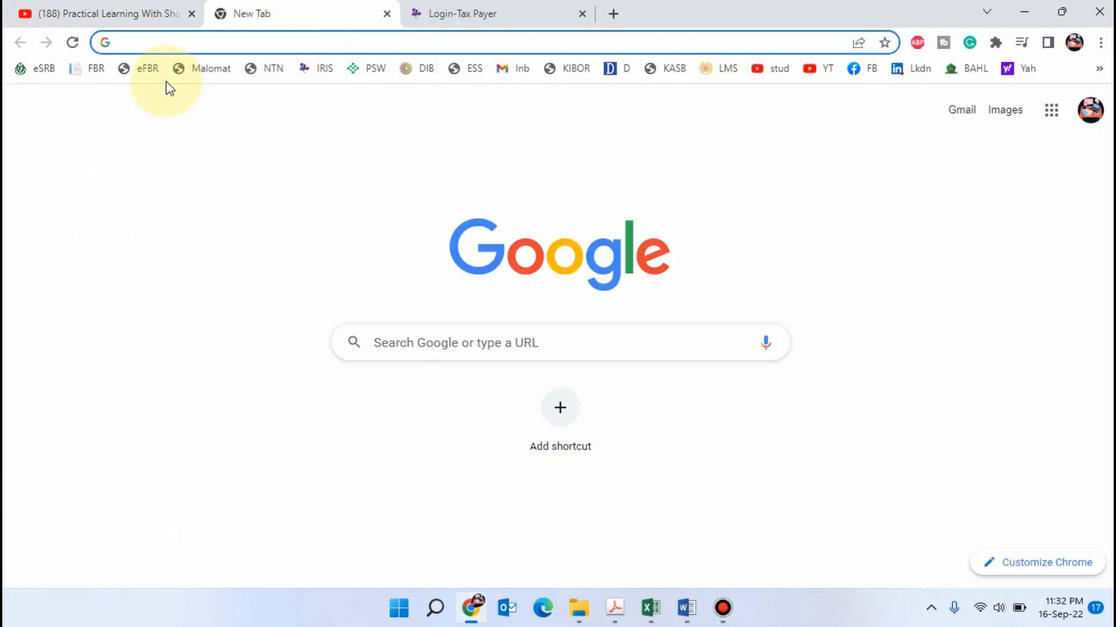
{"action": "left_click", "coordinate": [73, 73]}
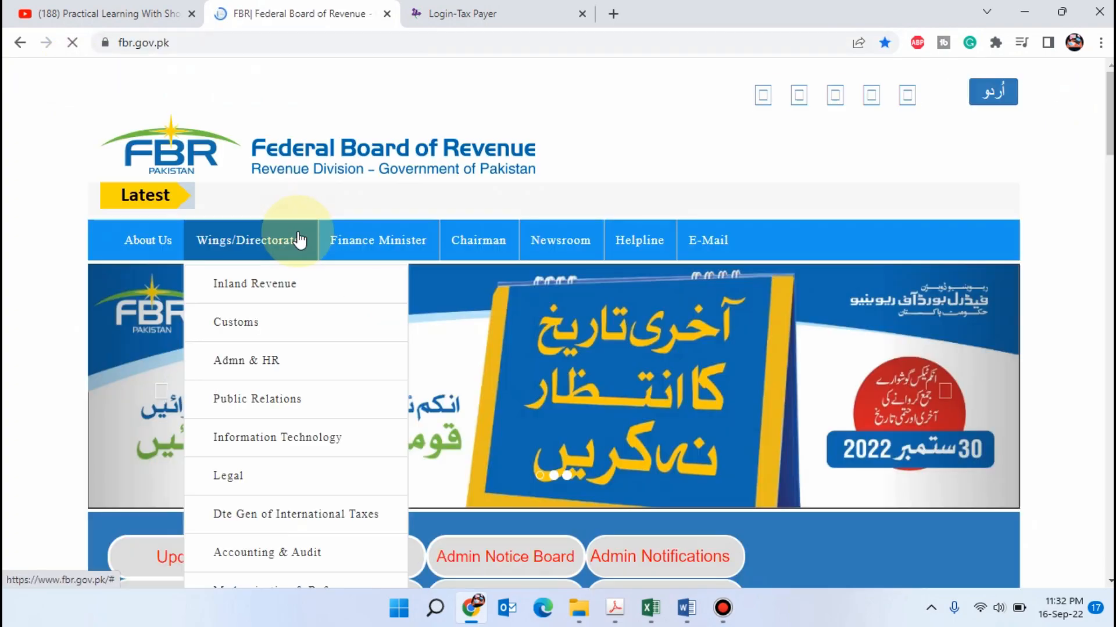
{"action": "scroll", "coordinate": [294, 192], "scroll_direction": "down", "scroll_amount": 3}
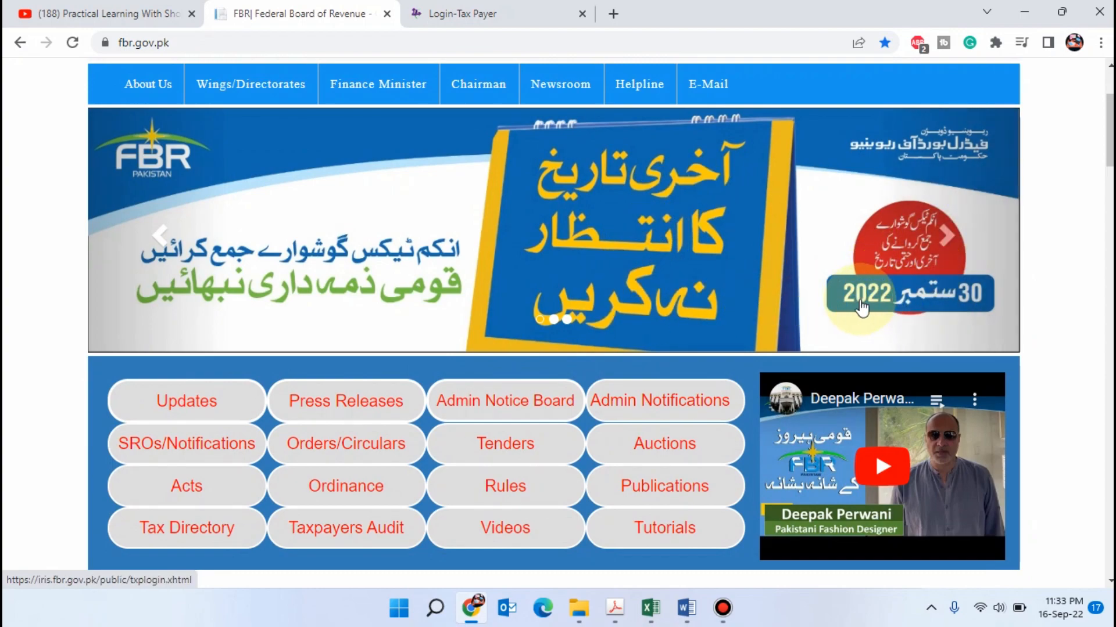
{"action": "scroll", "coordinate": [508, 315], "scroll_direction": "down", "scroll_amount": 7}
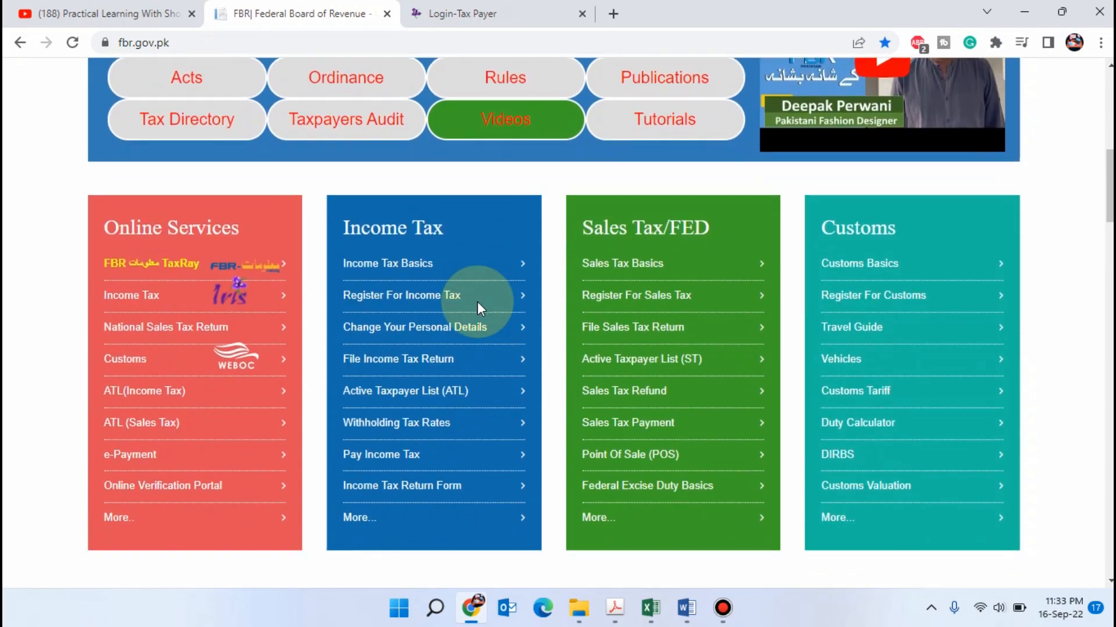
Go to the Iris taxpayer login page and log in with the prefilled credentials
{"action": "left_click", "coordinate": [211, 298]}
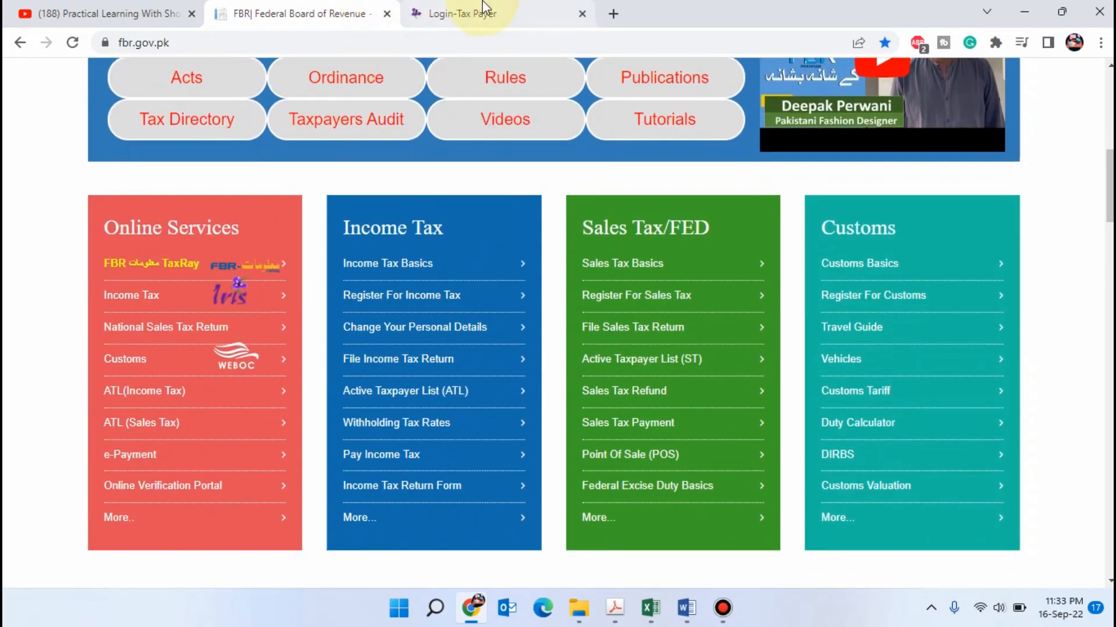
{"action": "scroll", "coordinate": [788, 334], "scroll_direction": "down", "scroll_amount": 2}
{"action": "scroll", "coordinate": [793, 337], "scroll_direction": "up", "scroll_amount": 2}
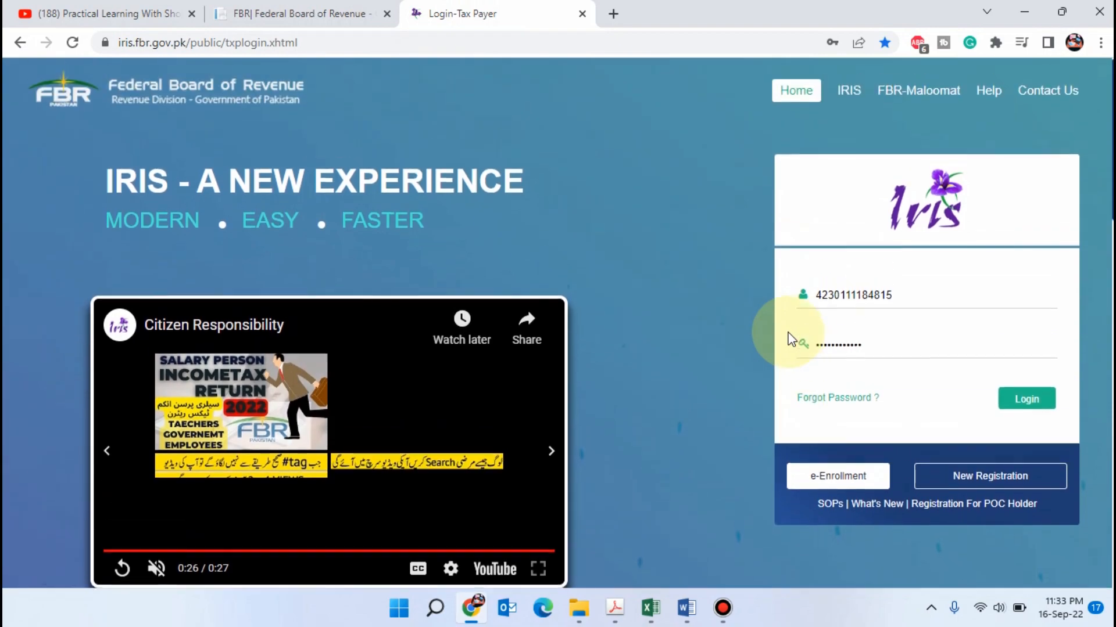
{"action": "left_click", "coordinate": [1026, 401]}
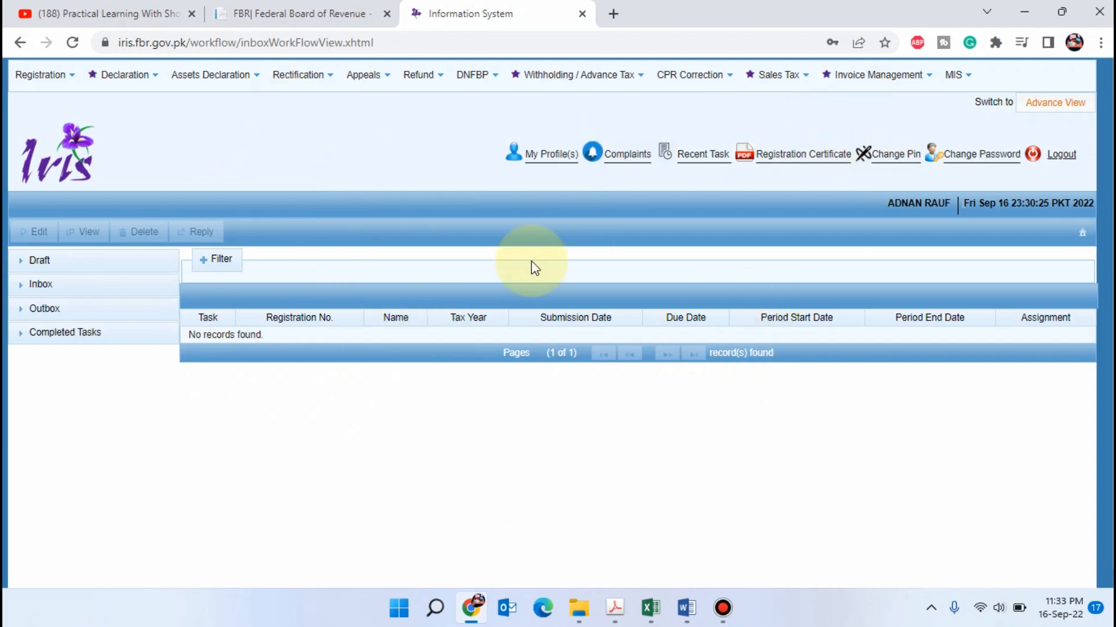
{"action": "scroll", "coordinate": [249, 364], "scroll_direction": "down", "scroll_amount": 1}
{"action": "scroll", "coordinate": [251, 364], "scroll_direction": "up", "scroll_amount": 1}
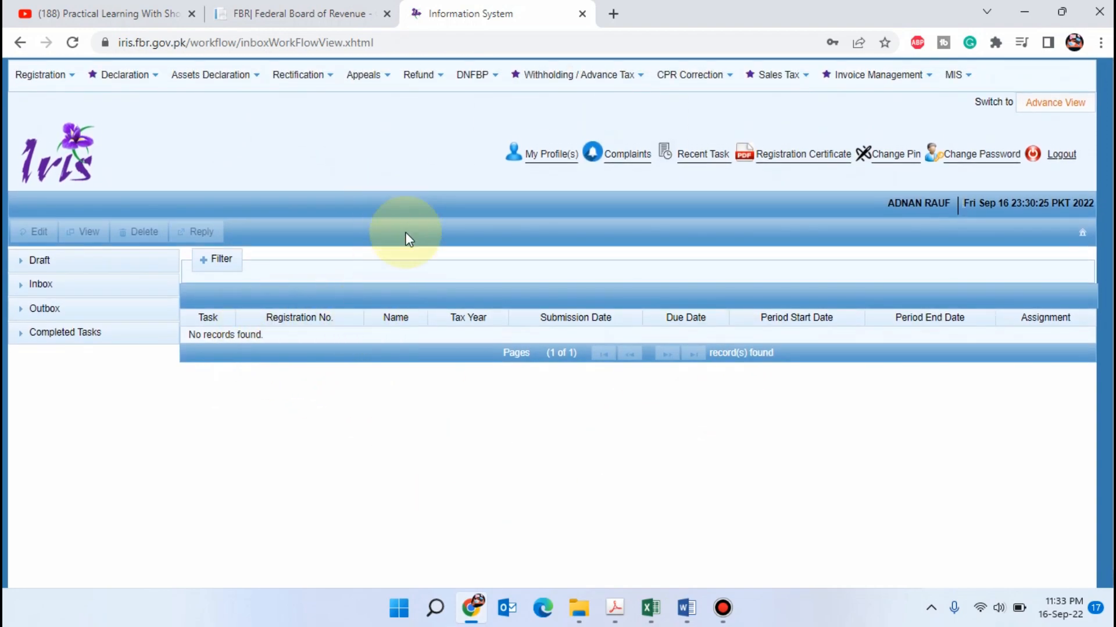
Start an original Normal Return (Ind/AOP/COY) and select the 2022 tax period, 01-Jul-2021 to 30-Jun-2022
{"action": "left_click", "coordinate": [124, 76]}
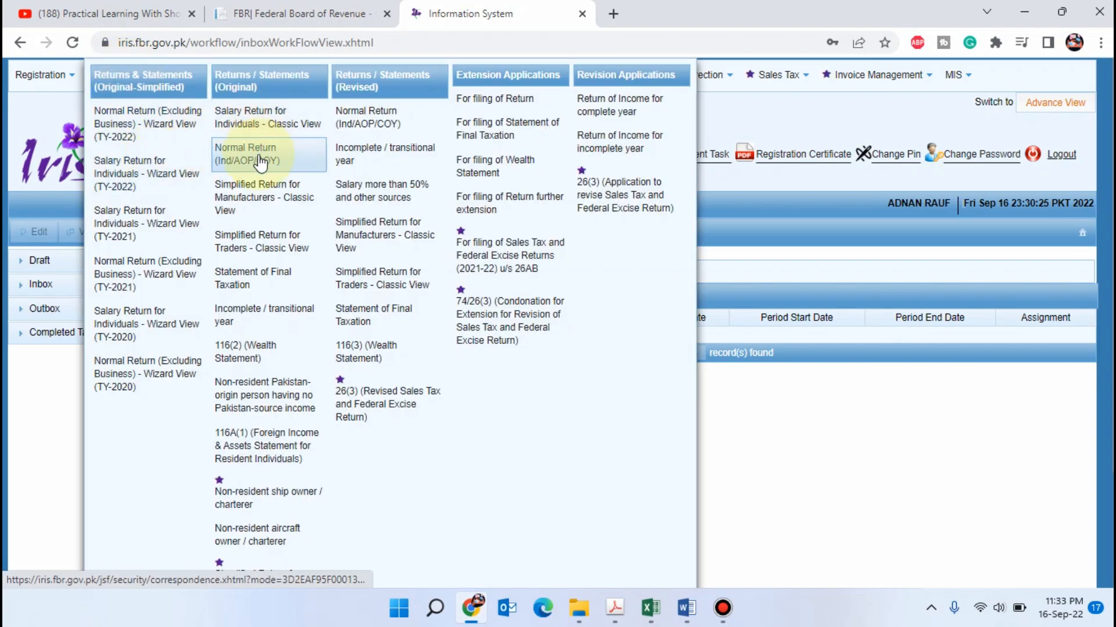
{"action": "left_click", "coordinate": [289, 163]}
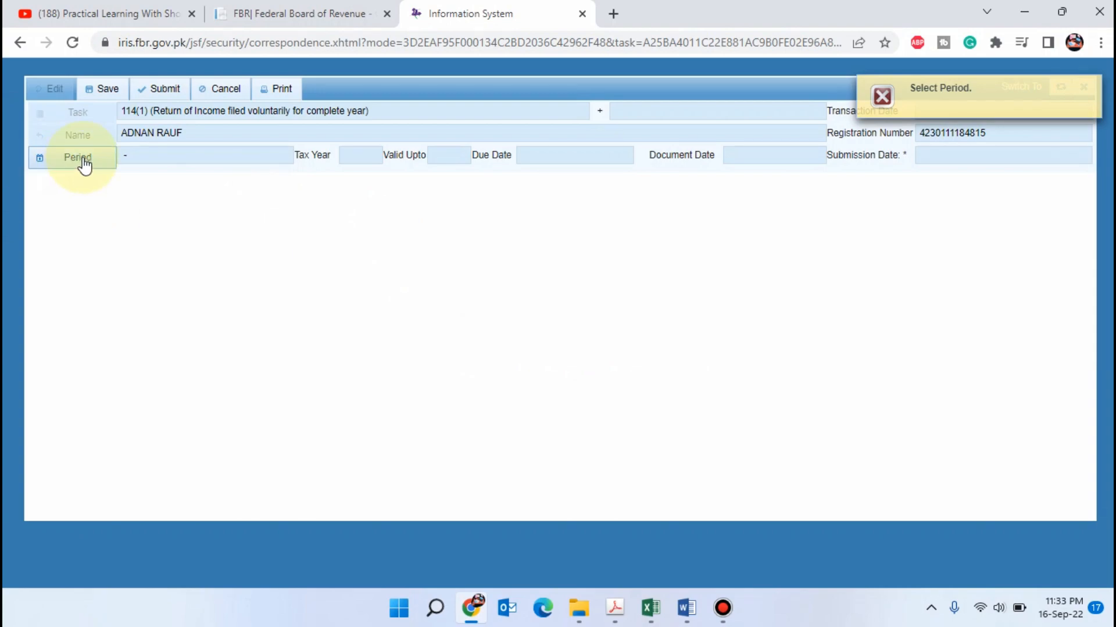
{"action": "left_click", "coordinate": [82, 158]}
{"action": "type", "text": "2"}
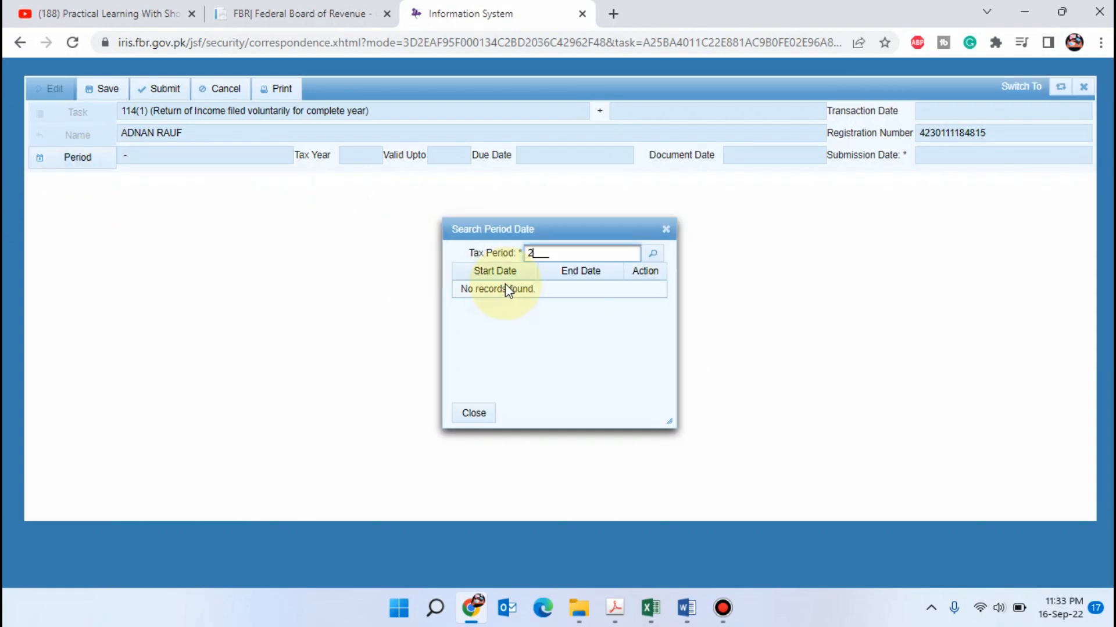
{"action": "type", "text": "022"}
{"action": "key", "text": "Return"}
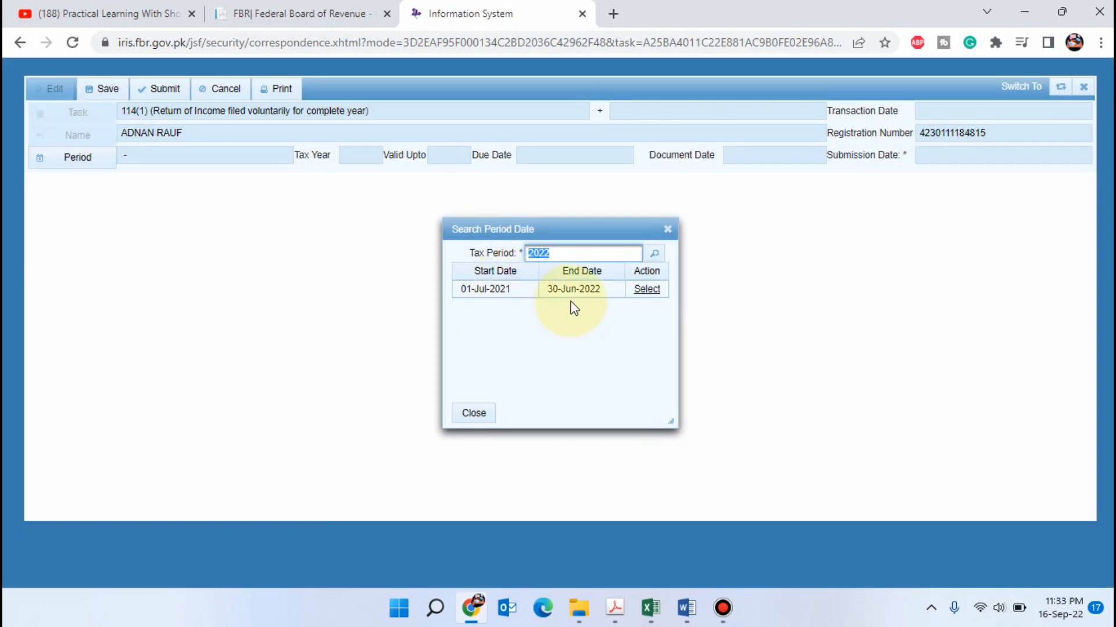
{"action": "left_click", "coordinate": [652, 290]}
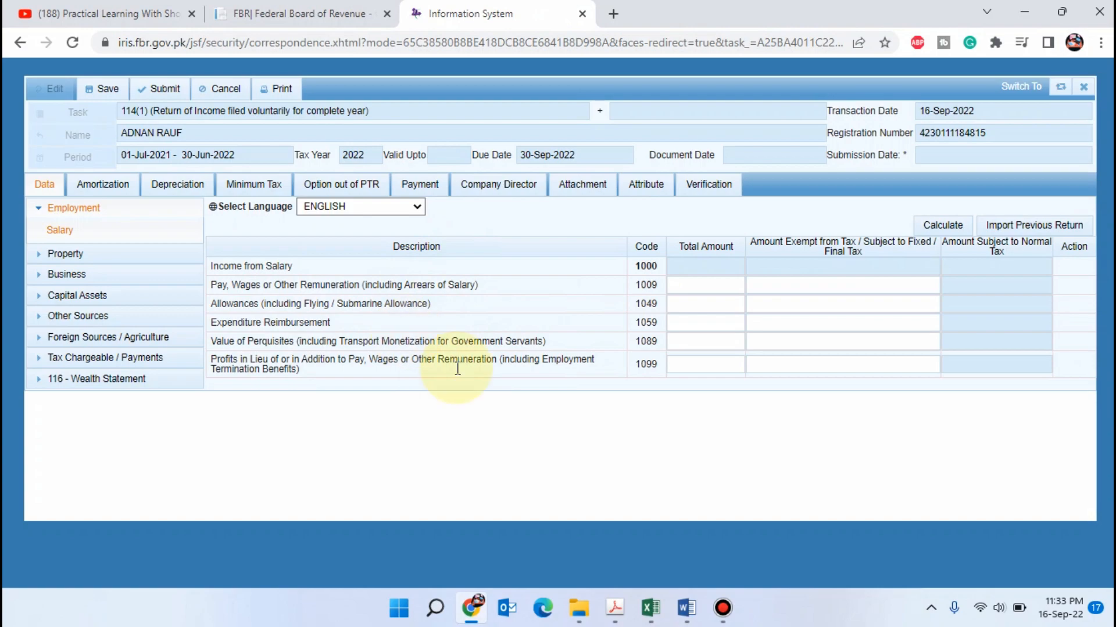
Switch to the tax computation workbook in Excel and review the Salary Detail and Annexure-D sheets
{"action": "left_click", "coordinate": [649, 609]}
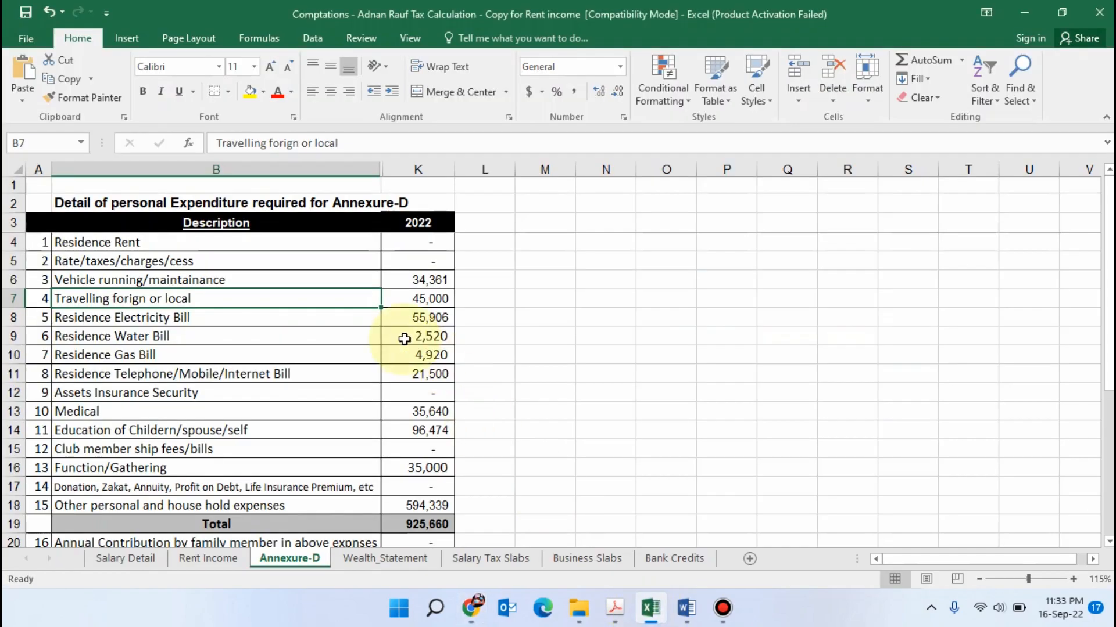
{"action": "left_click", "coordinate": [137, 558]}
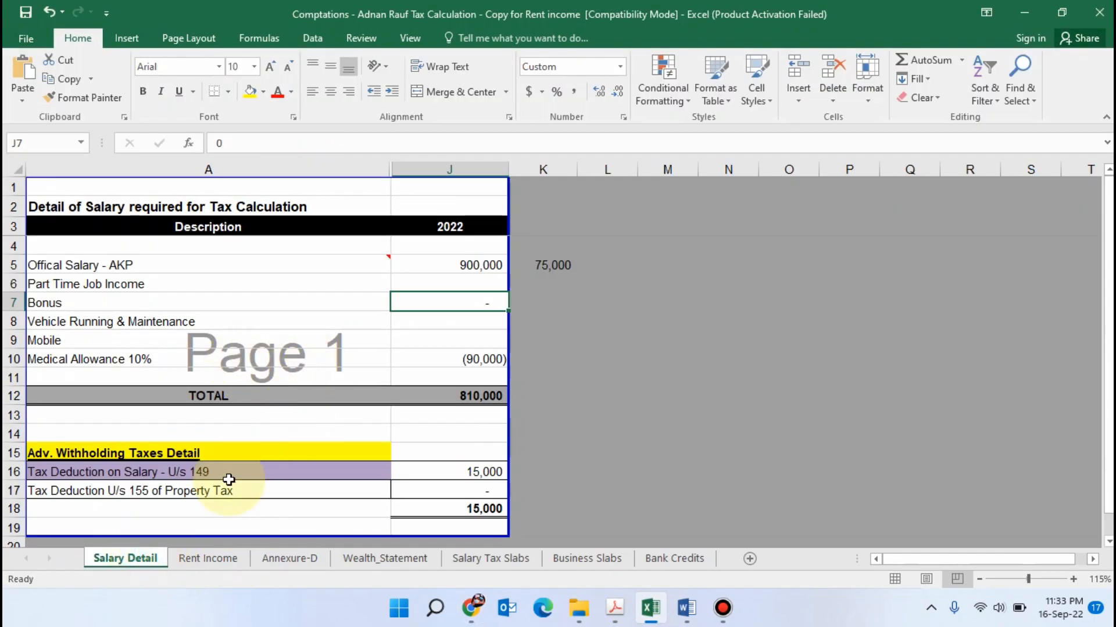
{"action": "left_click", "coordinate": [288, 305]}
{"action": "left_click", "coordinate": [290, 320]}
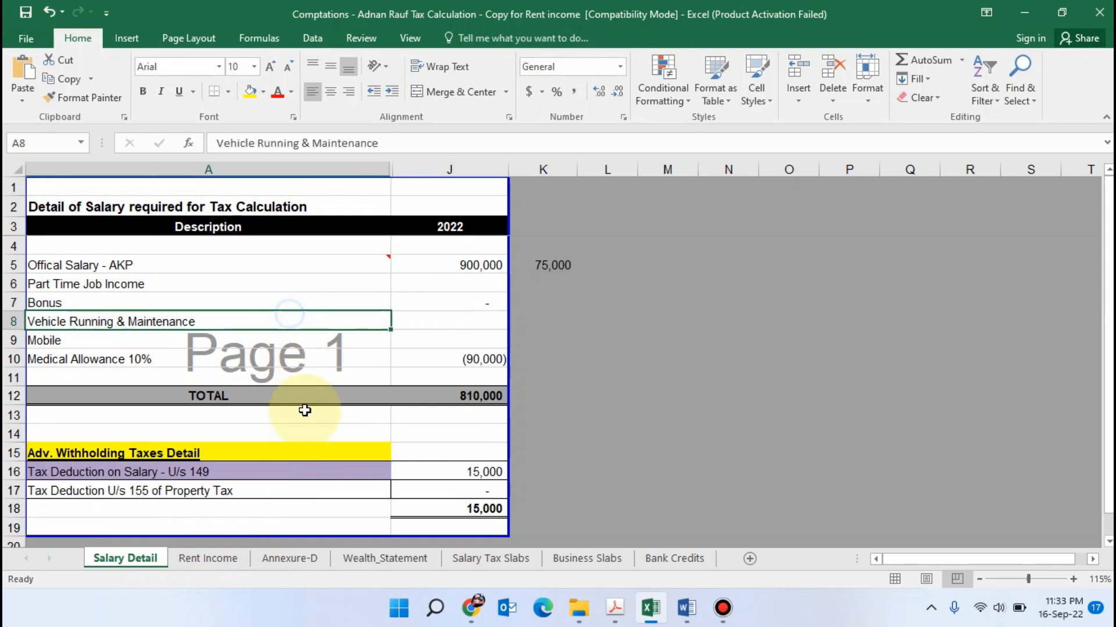
{"action": "left_click", "coordinate": [288, 559]}
Examine the Wealth_Statement sheet's asset entries, including the house, bank accounts and precious possessions
{"action": "left_click", "coordinate": [384, 558]}
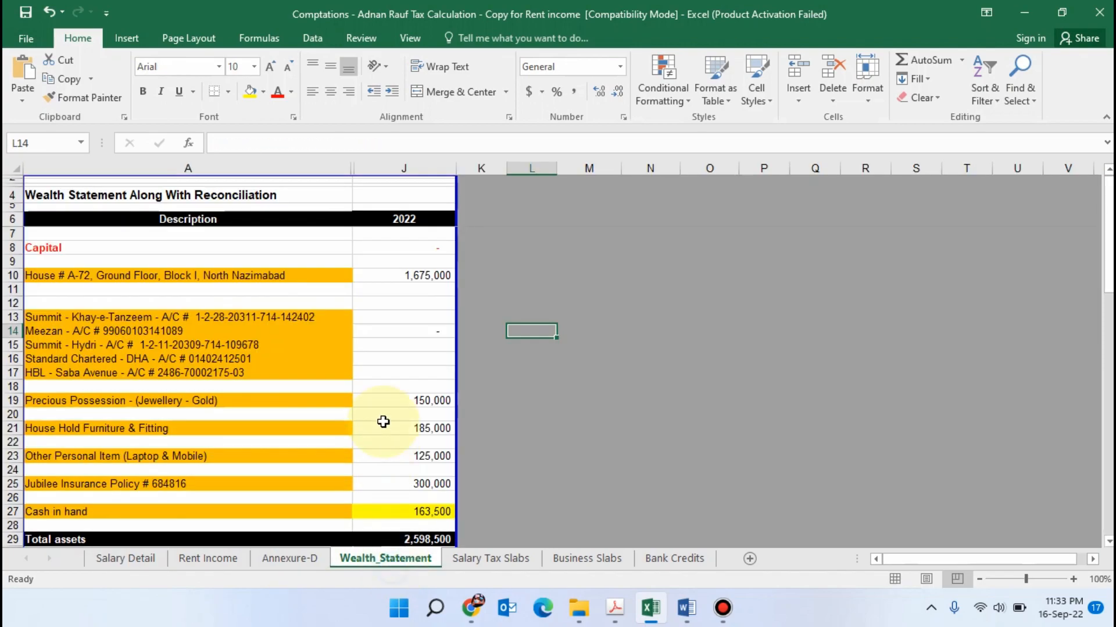
{"action": "scroll", "coordinate": [382, 419], "scroll_direction": "down", "scroll_amount": 3}
{"action": "scroll", "coordinate": [383, 406], "scroll_direction": "up", "scroll_amount": 3}
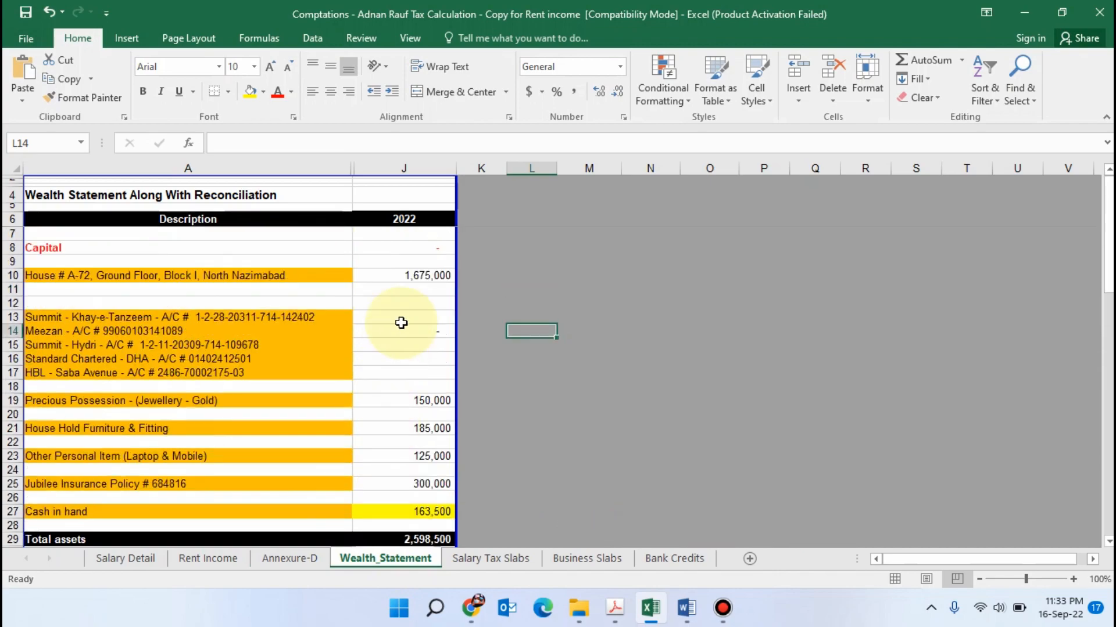
{"action": "left_click", "coordinate": [401, 303]}
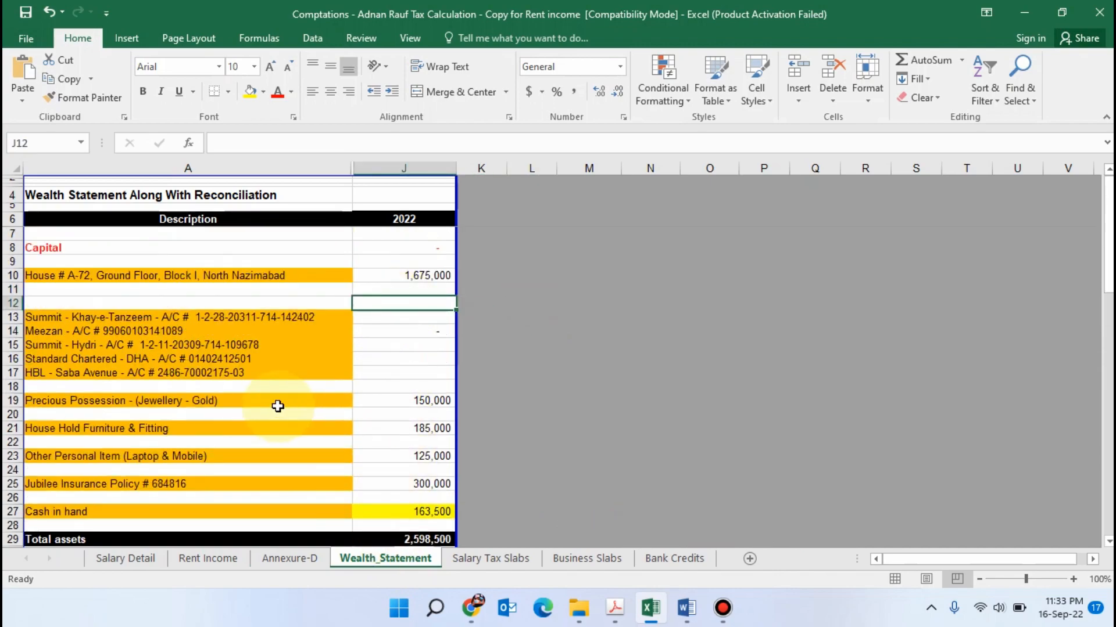
{"action": "left_click", "coordinate": [276, 373]}
{"action": "left_click", "coordinate": [282, 401]}
{"action": "left_click", "coordinate": [249, 330]}
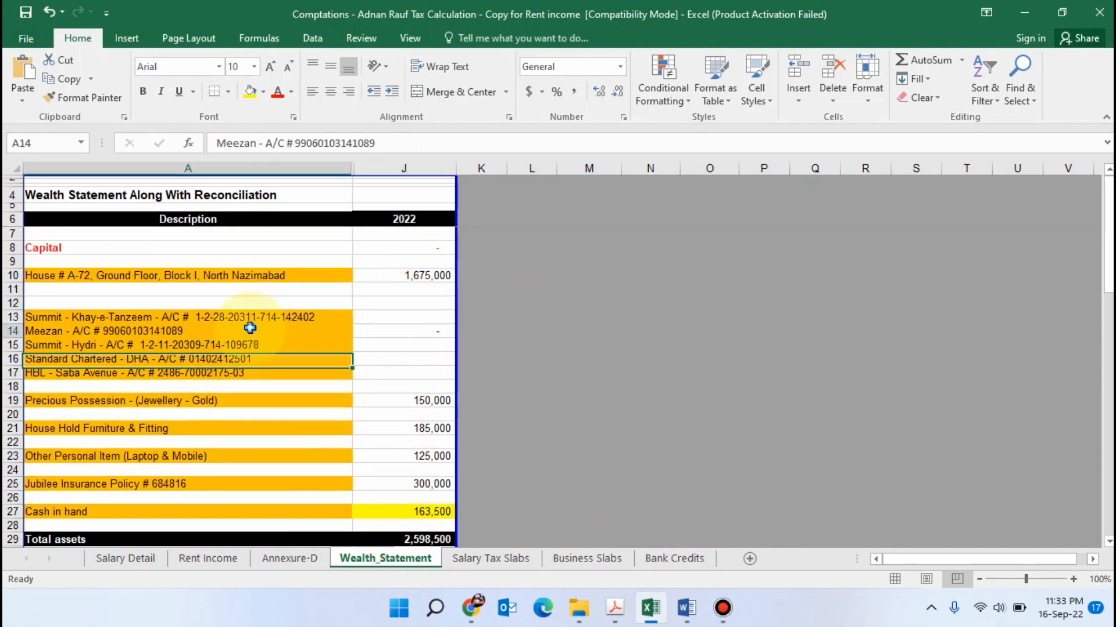
{"action": "left_click", "coordinate": [267, 266]}
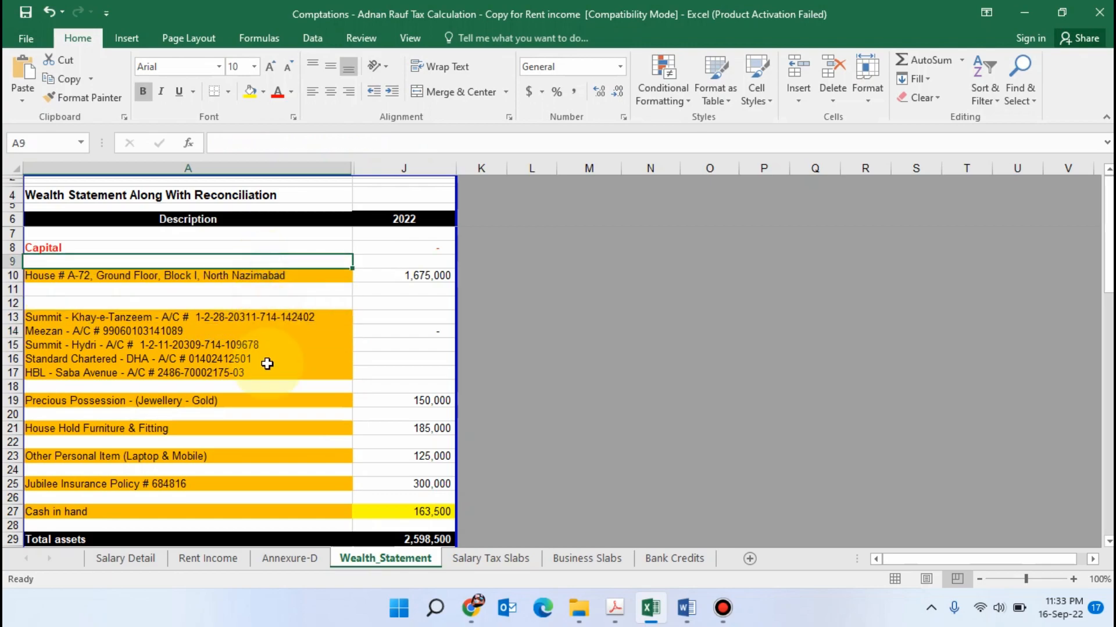
{"action": "left_click", "coordinate": [266, 359]}
{"action": "left_click", "coordinate": [272, 283]}
{"action": "left_click", "coordinate": [286, 317]}
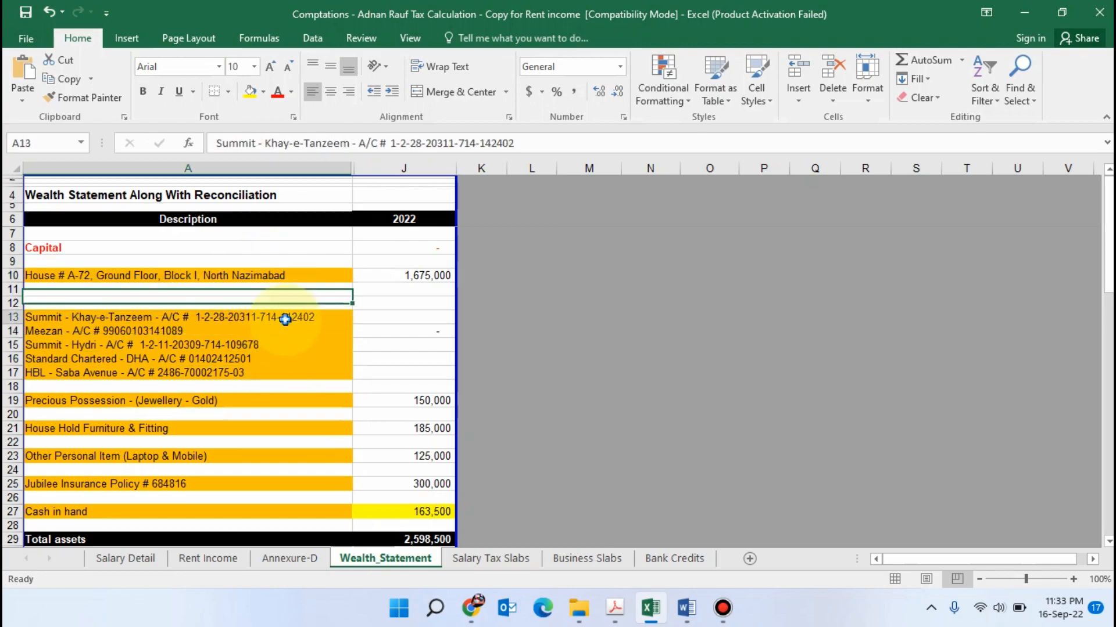
{"action": "left_click", "coordinate": [284, 374]}
{"action": "left_click", "coordinate": [280, 277]}
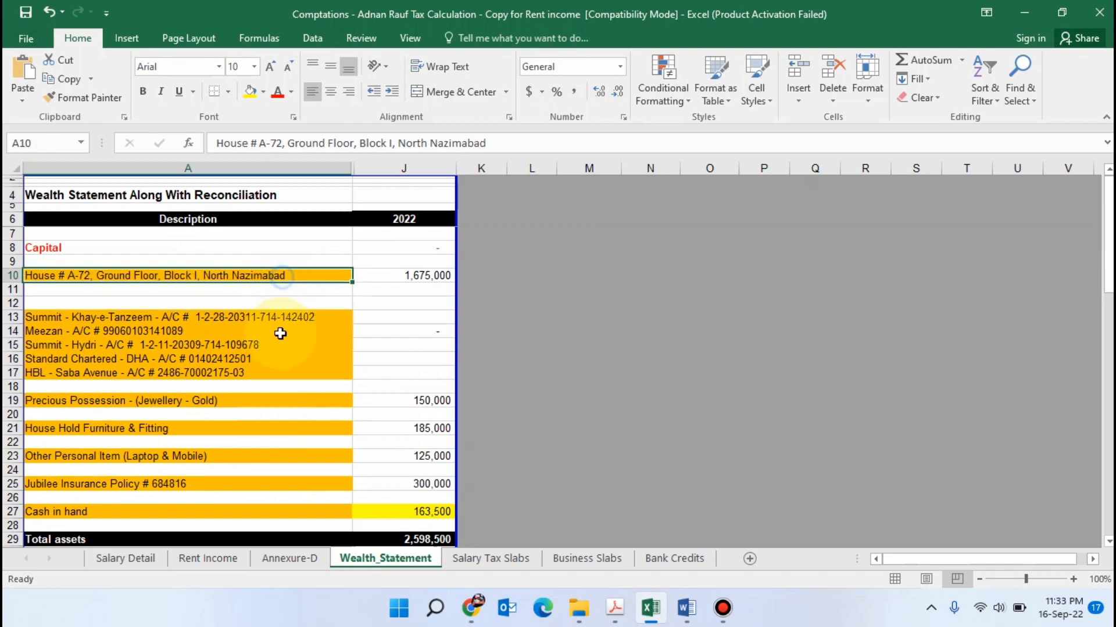
{"action": "left_click", "coordinate": [281, 346]}
{"action": "left_click", "coordinate": [279, 359]}
{"action": "left_click", "coordinate": [275, 331]}
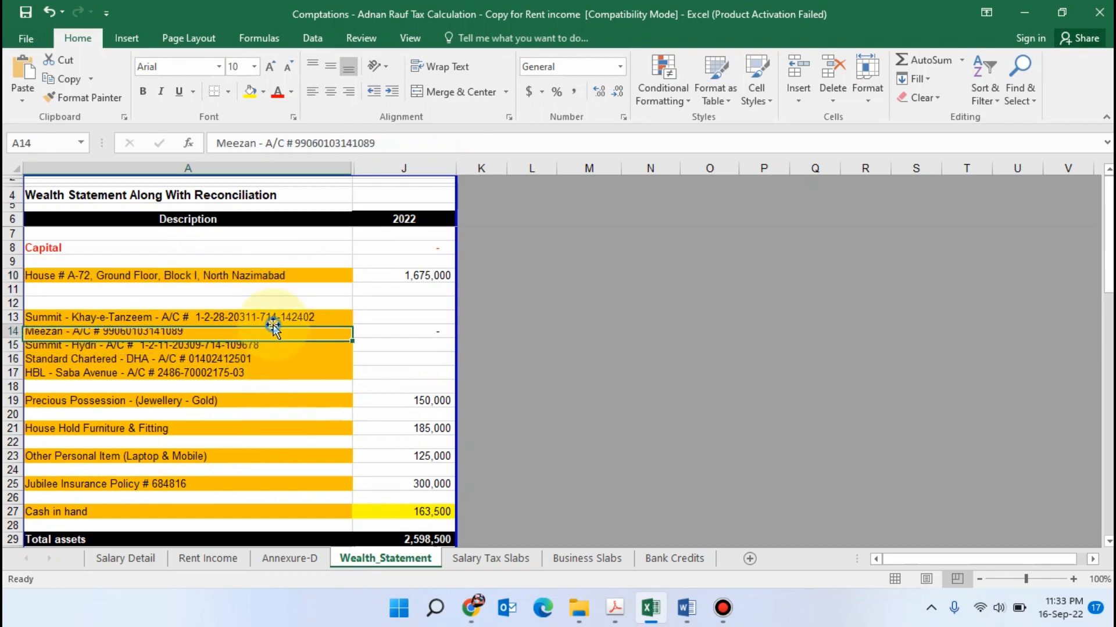
Examine the bank account and household furniture entries on the Wealth_Statement sheet
{"action": "left_click", "coordinate": [276, 365]}
{"action": "left_click", "coordinate": [285, 330]}
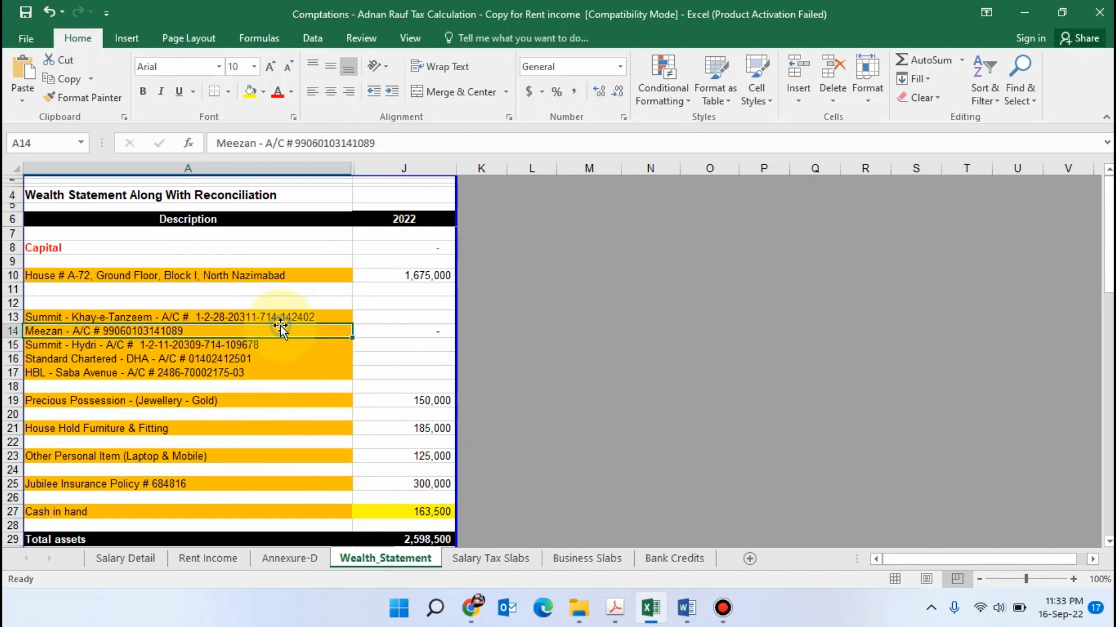
{"action": "left_click", "coordinate": [279, 354]}
{"action": "left_click", "coordinate": [279, 345]}
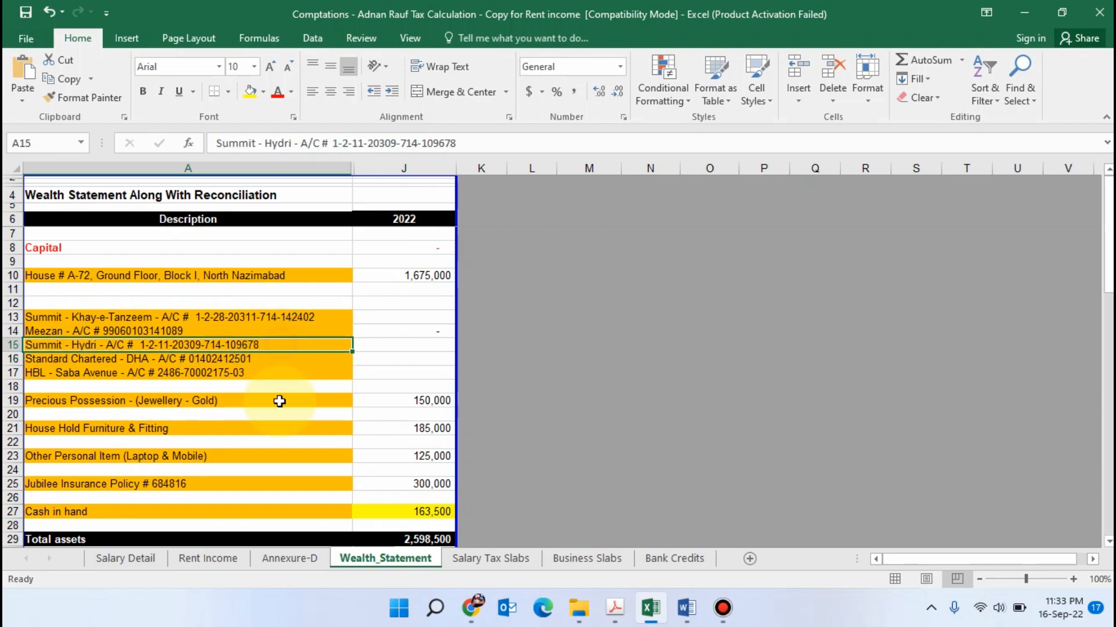
{"action": "left_click", "coordinate": [273, 430]}
Copy the official salary of 900,000 from the Salary Detail sheet into the Iris return as total Pay, Wages or Other Remuneration
{"action": "left_click", "coordinate": [125, 558]}
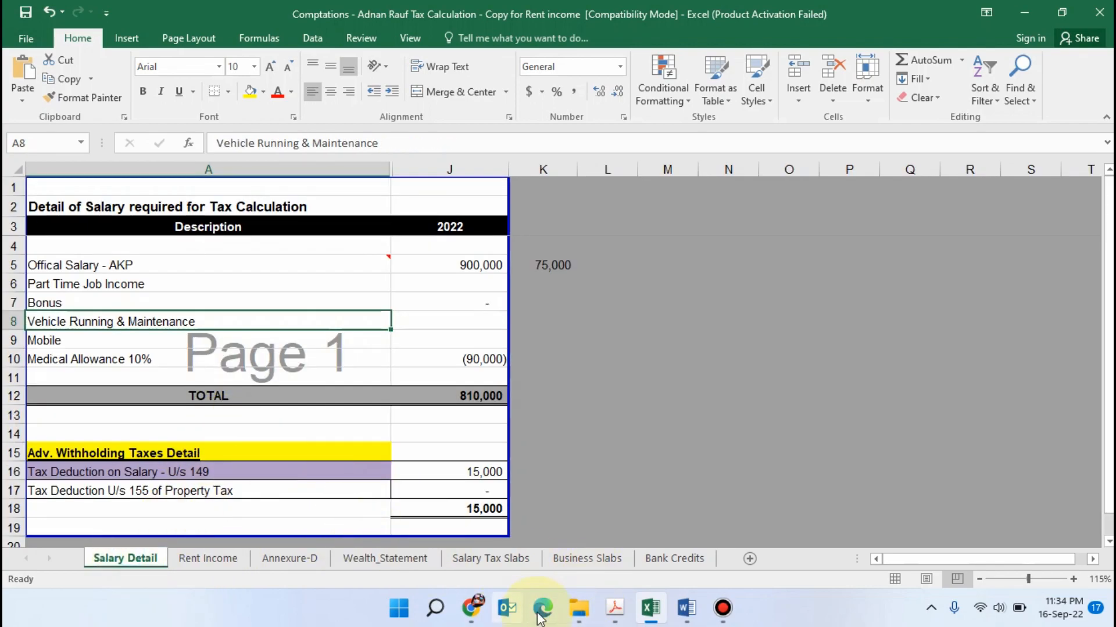
{"action": "left_click", "coordinate": [471, 608]}
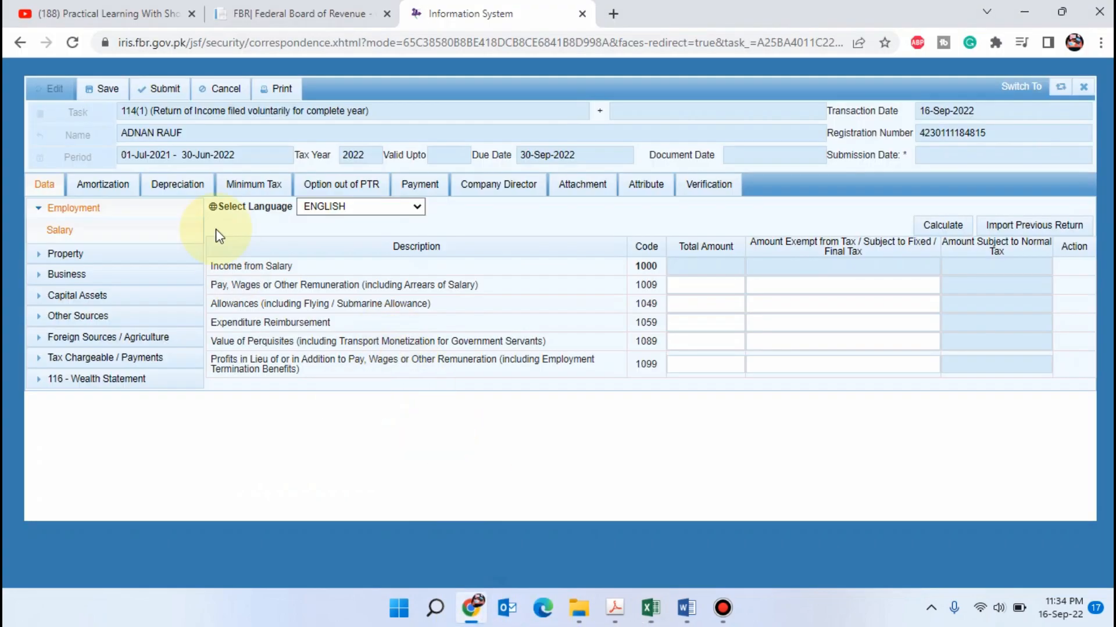
{"action": "left_click", "coordinate": [703, 297]}
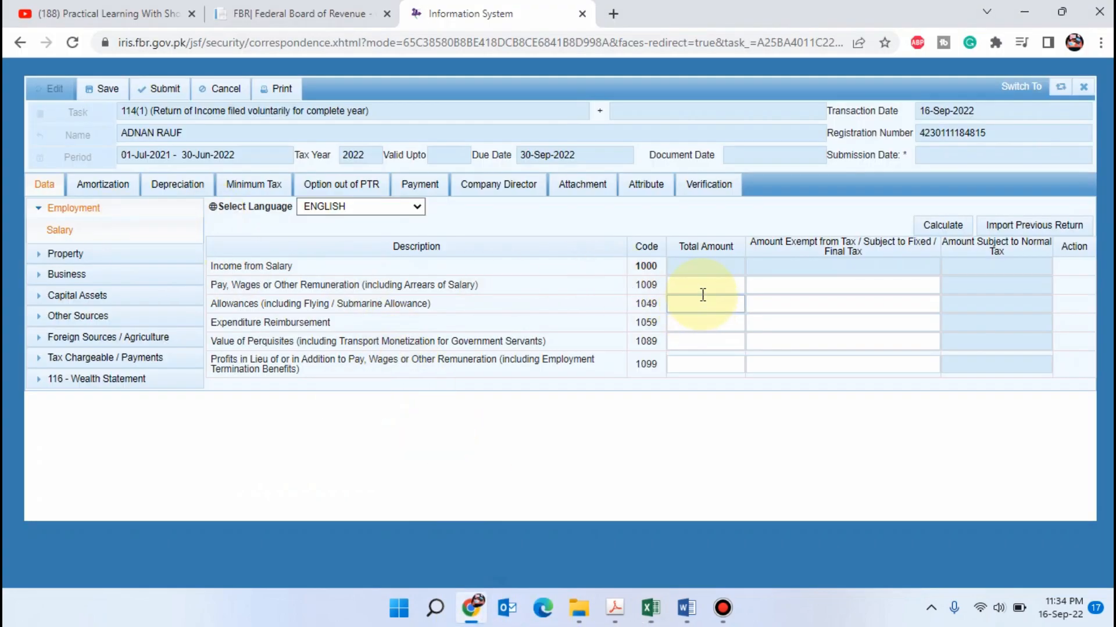
{"action": "left_click", "coordinate": [651, 609]}
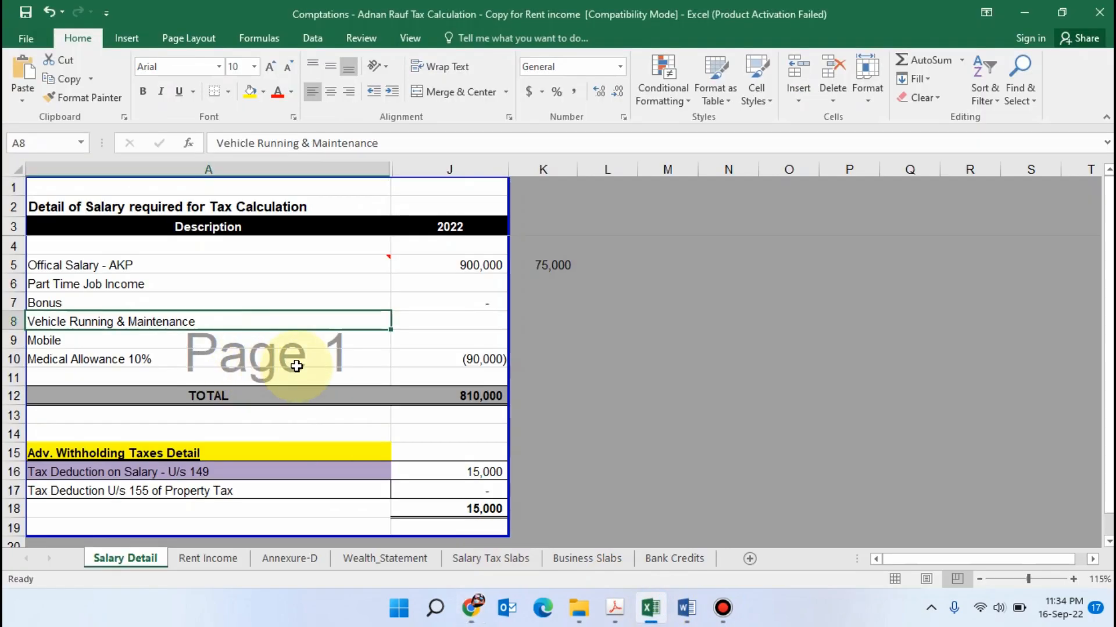
{"action": "left_click", "coordinate": [468, 265]}
{"action": "key", "text": "ctrl+c"}
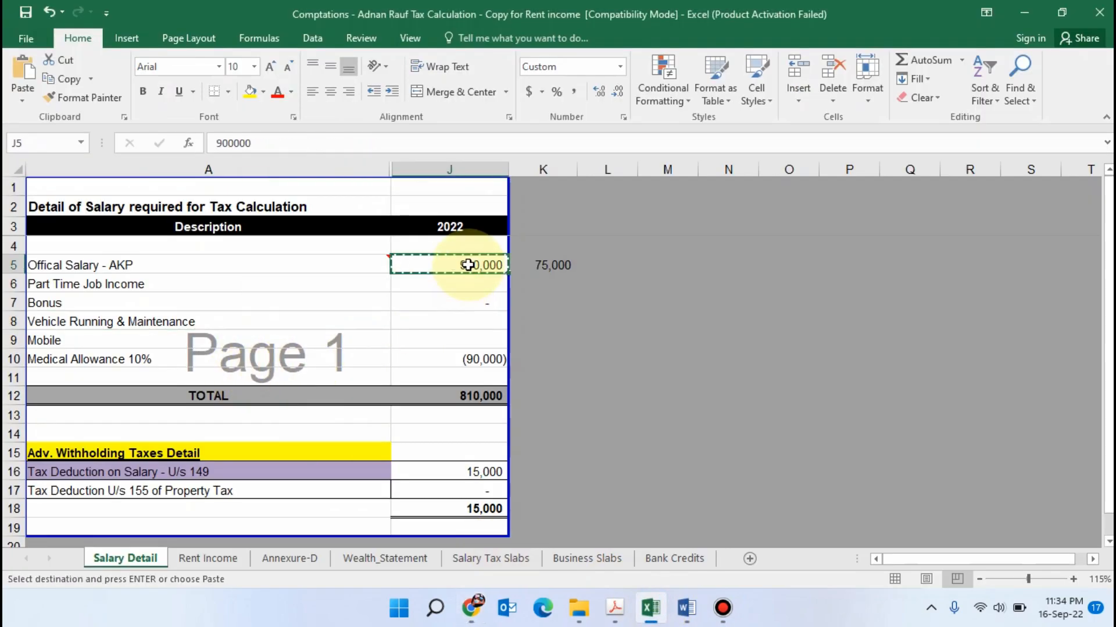
{"action": "key", "text": "alt+Tab"}
{"action": "left_click", "coordinate": [690, 284]}
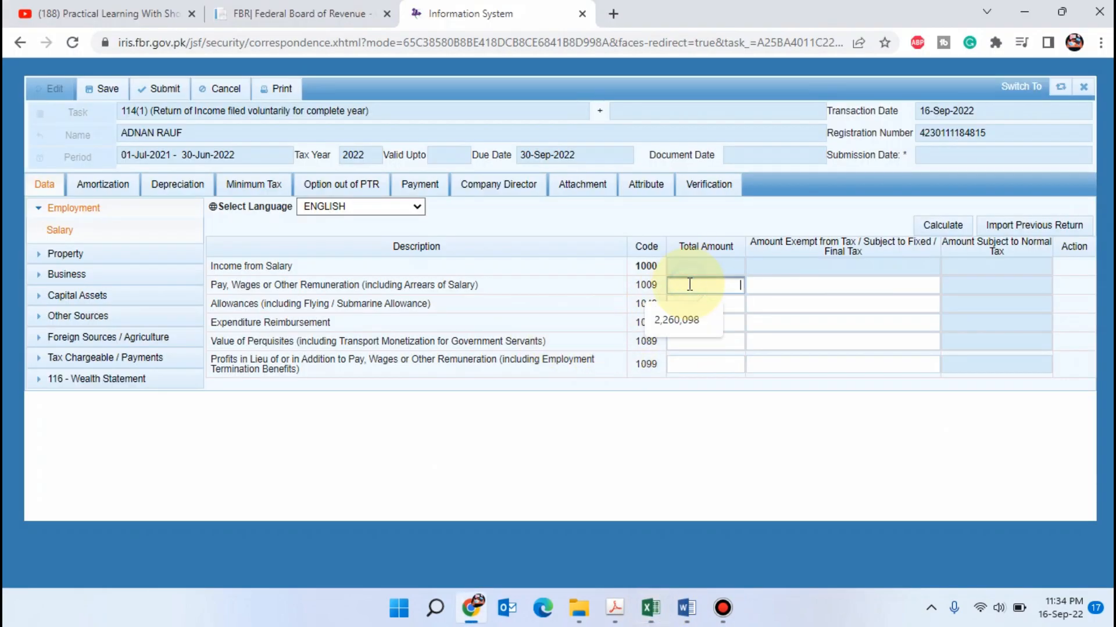
{"action": "key", "text": "Tab"}
Enter the 90,000 medical allowance as the exempt amount for Pay, Wages or Other Remuneration and calculate the salary income
{"action": "key", "text": "alt+Tab"}
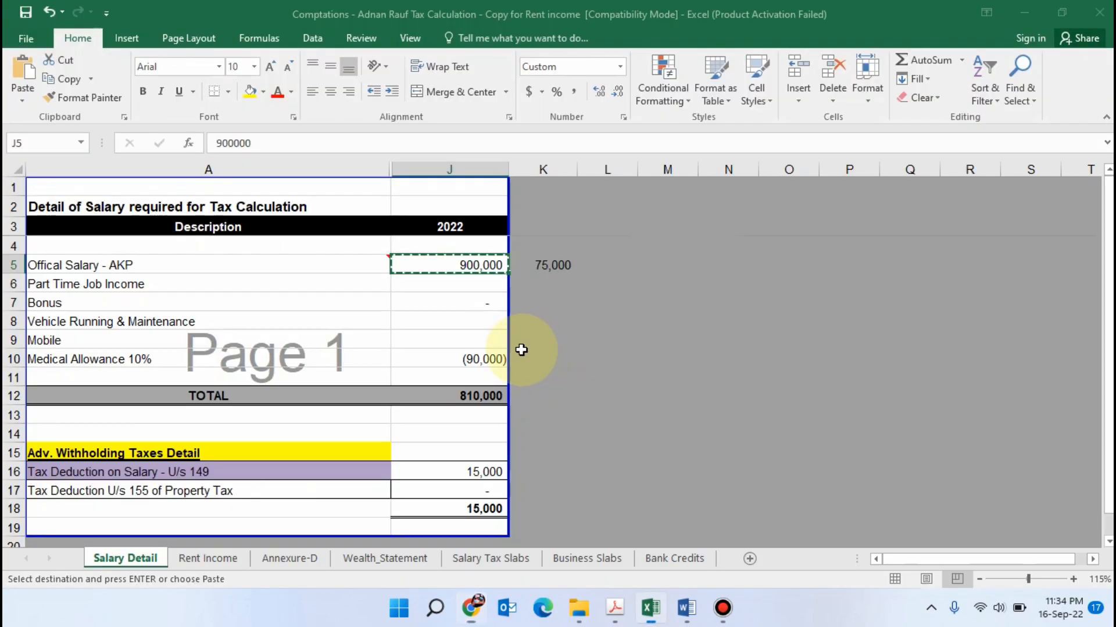
{"action": "key", "text": "alt+Tab"}
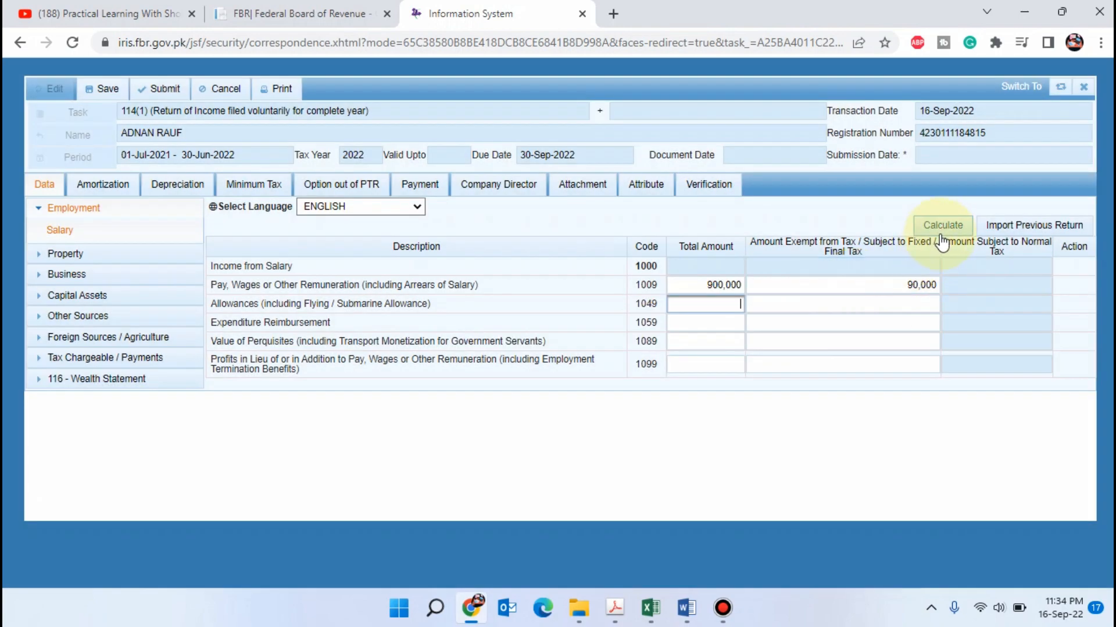
{"action": "left_click", "coordinate": [951, 226]}
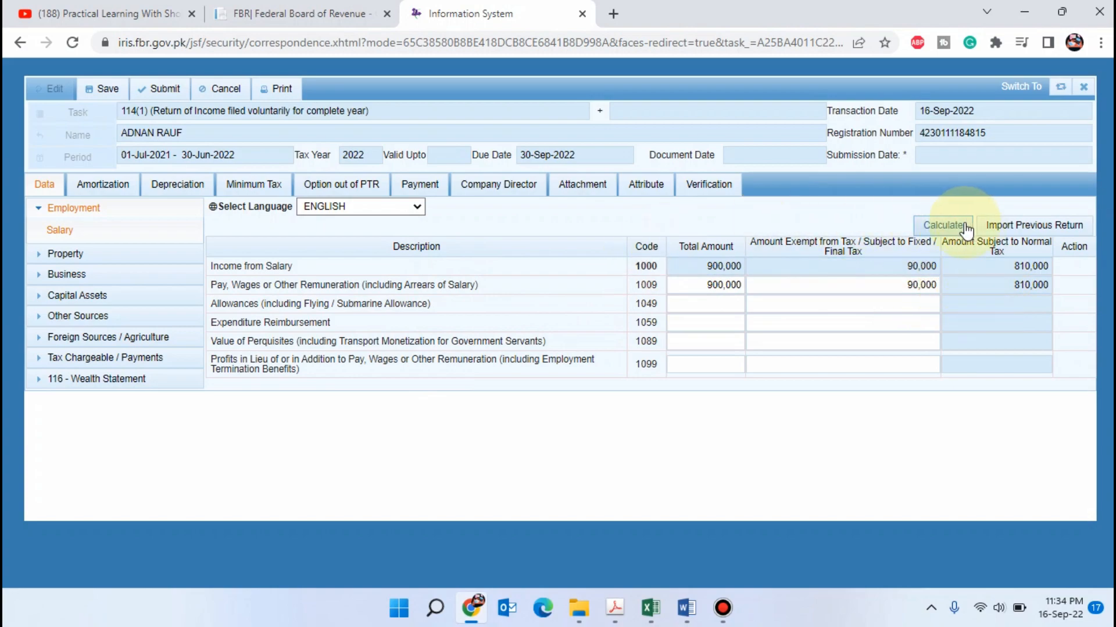
{"action": "left_click", "coordinate": [947, 226]}
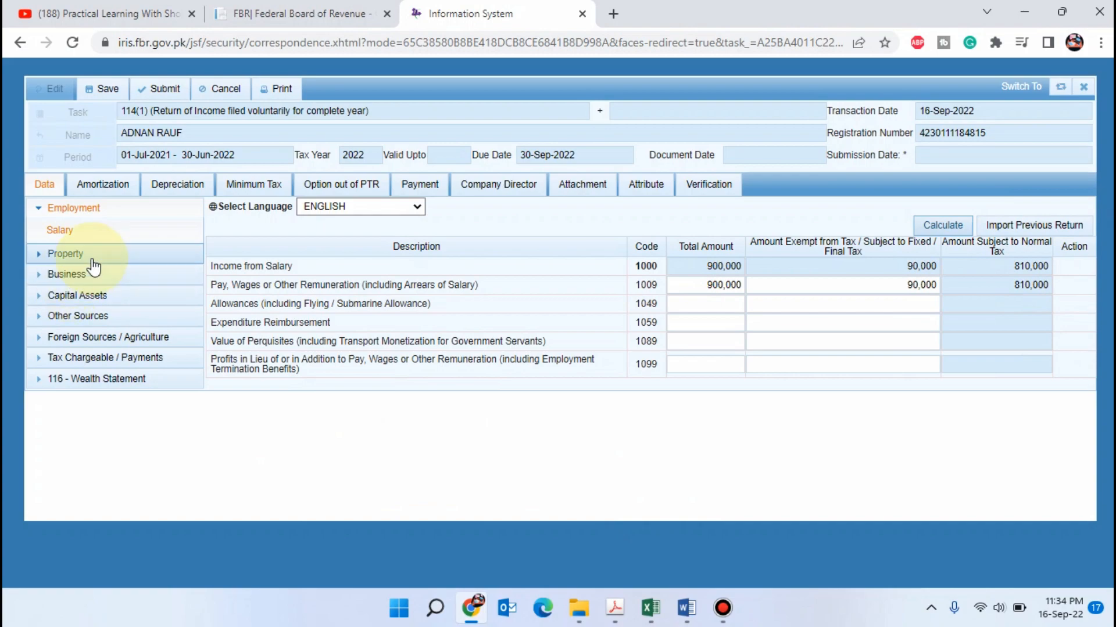
In the property Receipts / Deductions, enter 200,000 from the Rent Income sheet as Rent Received or Receivable and calculate
{"action": "left_click", "coordinate": [108, 256]}
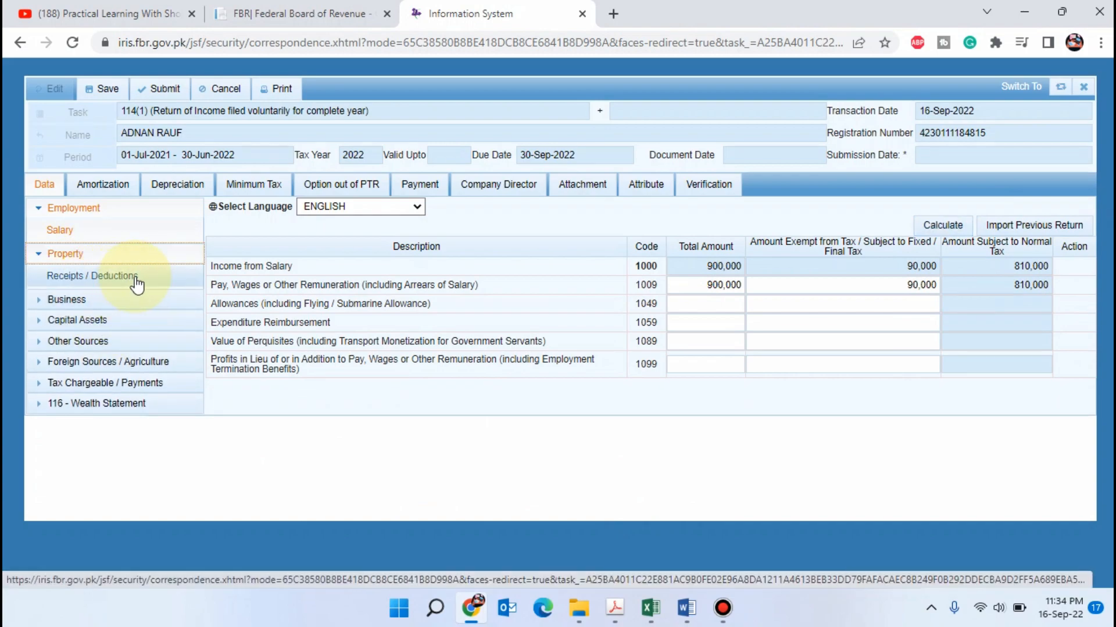
{"action": "left_click", "coordinate": [126, 276]}
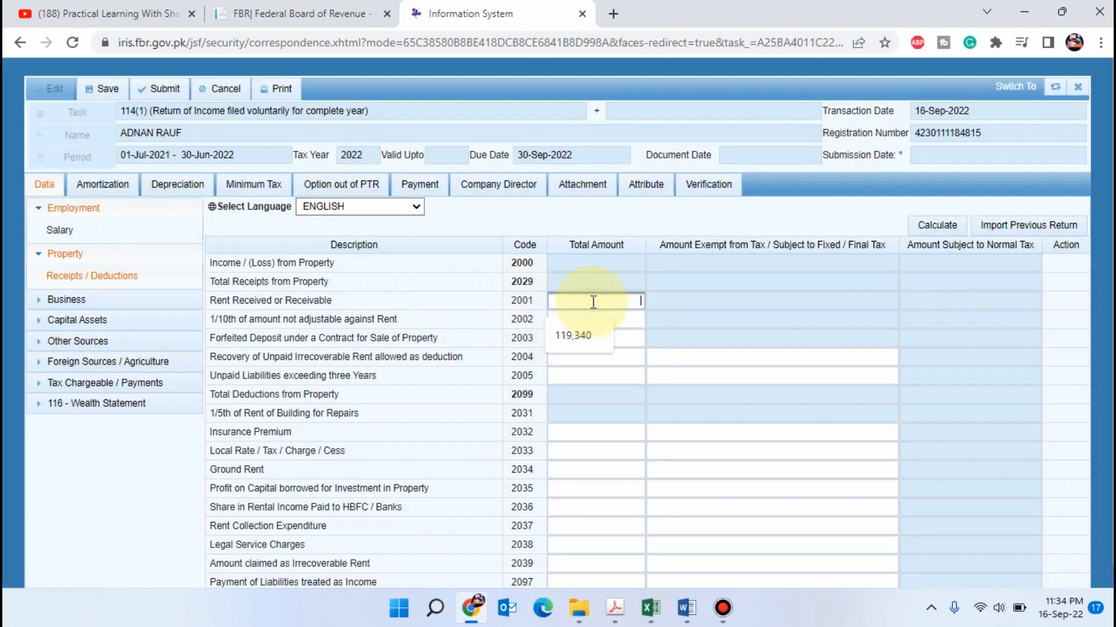
{"action": "key", "text": "alt+Tab"}
{"action": "left_click", "coordinate": [208, 558]}
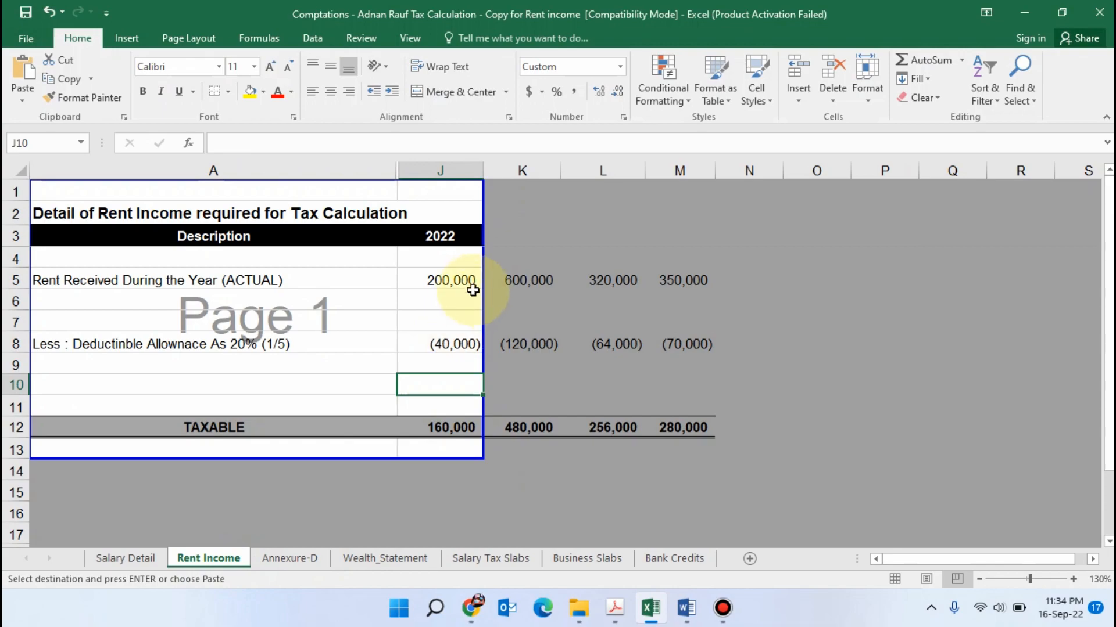
{"action": "key", "text": "Up"}
{"action": "key", "text": "Up"}
{"action": "key", "text": "Up"}
{"action": "key", "text": "Up"}
{"action": "key", "text": "Up"}
{"action": "key", "text": "alt+Tab"}
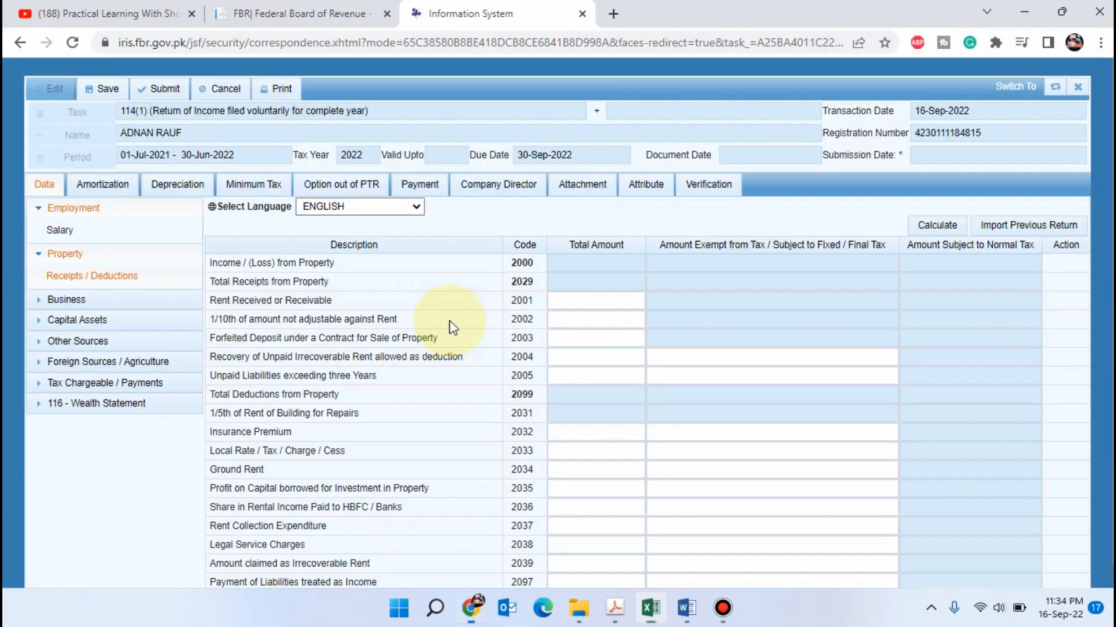
{"action": "left_click", "coordinate": [572, 311]}
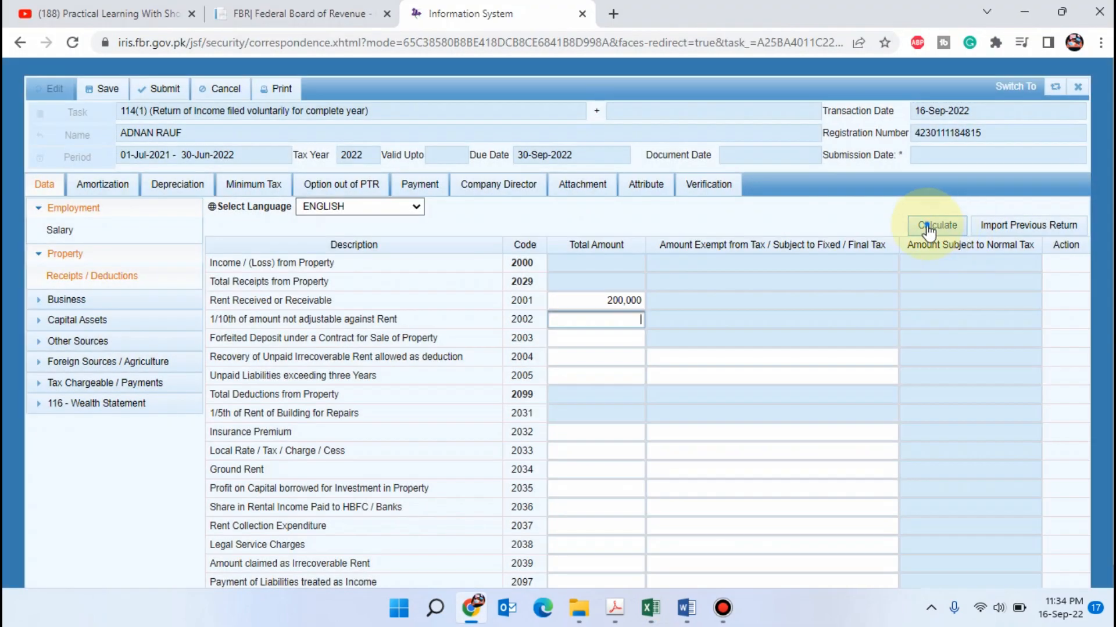
{"action": "left_click", "coordinate": [925, 228]}
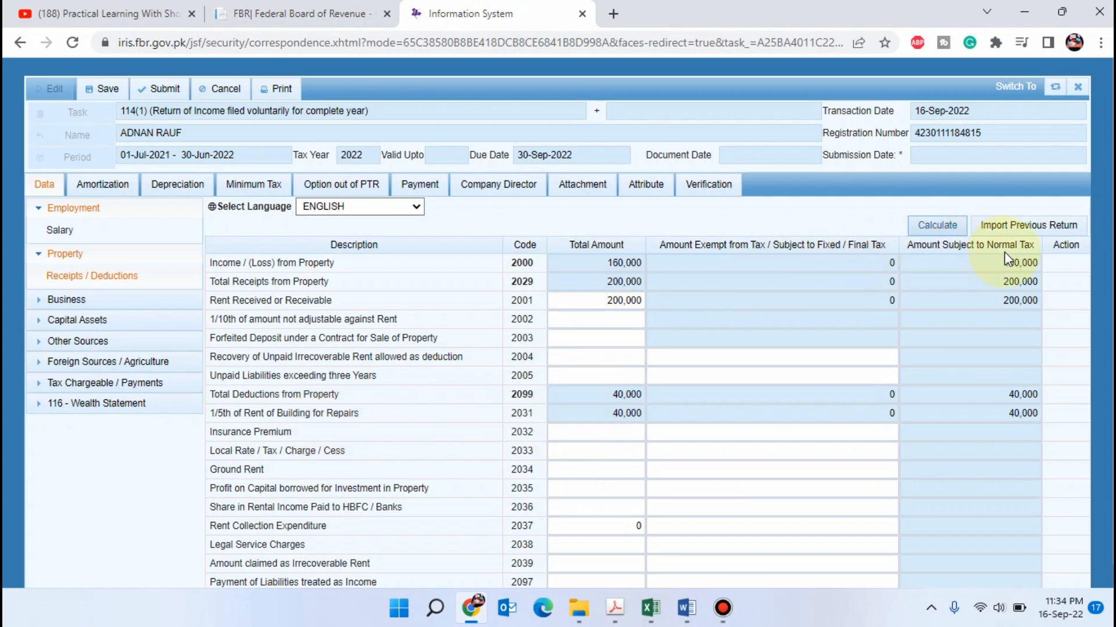
Open the Computations under Tax Chargeable / Payments and calculate the tax on the entered income
{"action": "left_click", "coordinate": [96, 382]}
{"action": "scroll", "coordinate": [96, 384], "scroll_direction": "down", "scroll_amount": 1}
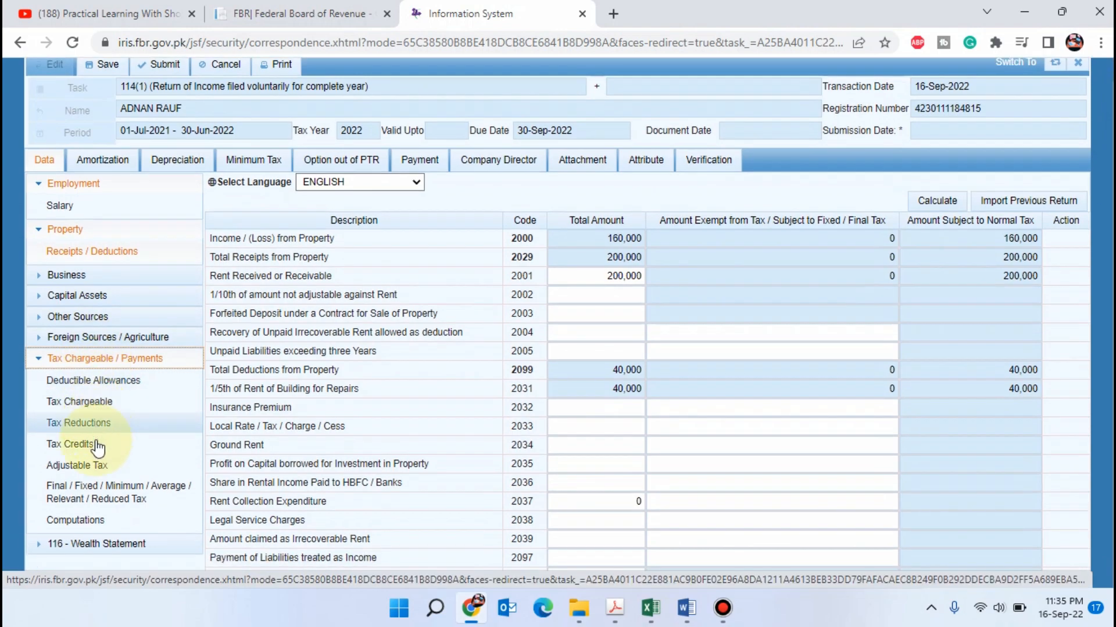
{"action": "left_click", "coordinate": [75, 520]}
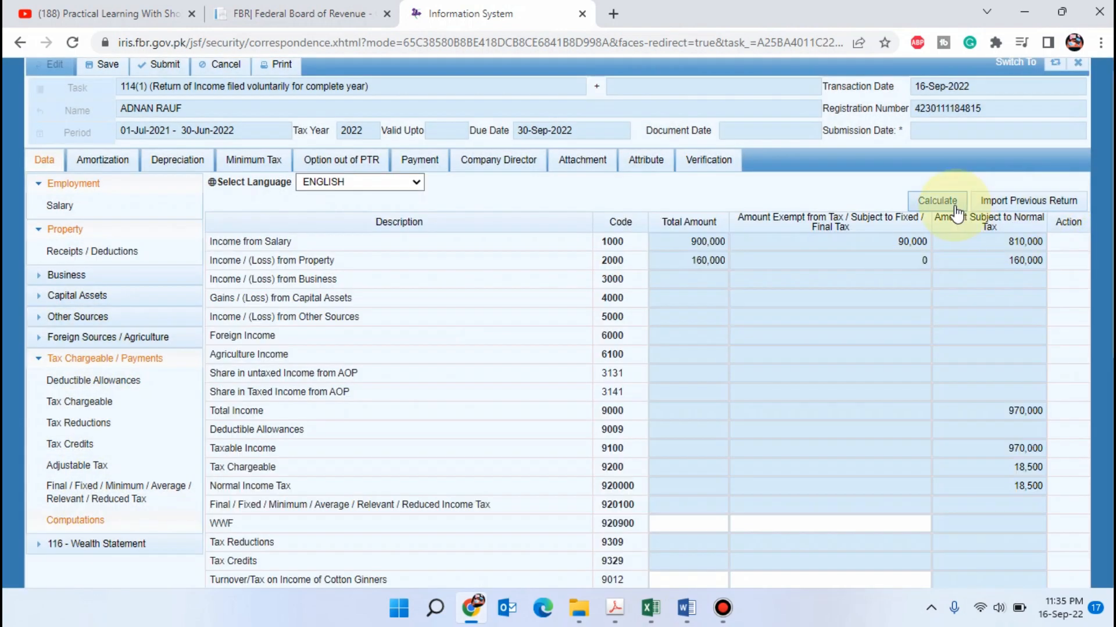
{"action": "left_click", "coordinate": [947, 201]}
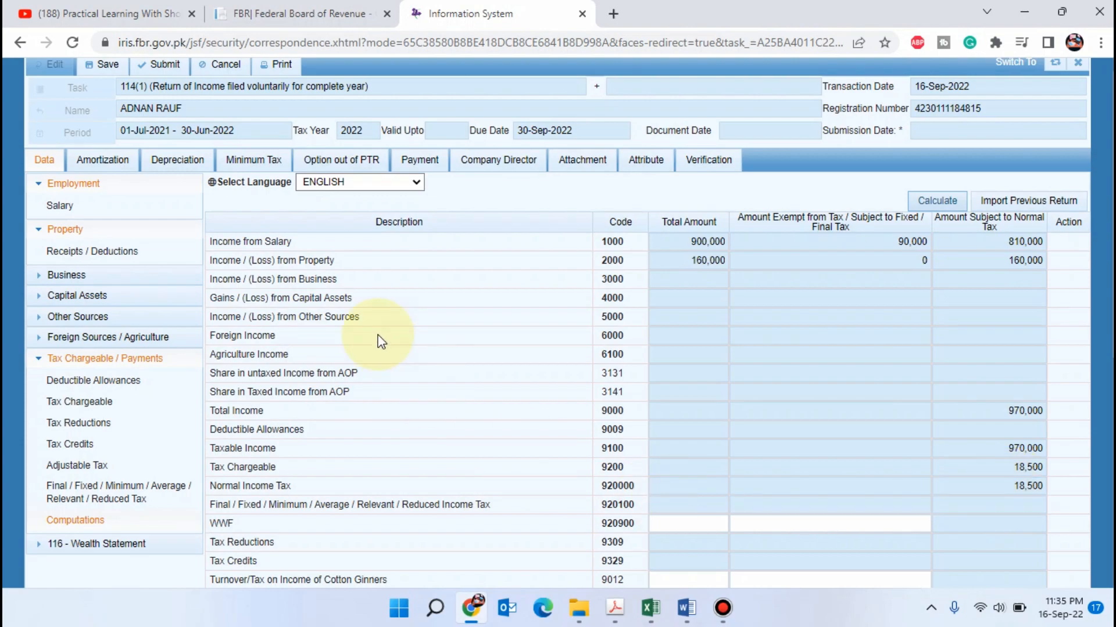
Open the Personal Expenses form of the 116 - Wealth Statement
{"action": "scroll", "coordinate": [93, 442], "scroll_direction": "down", "scroll_amount": 2}
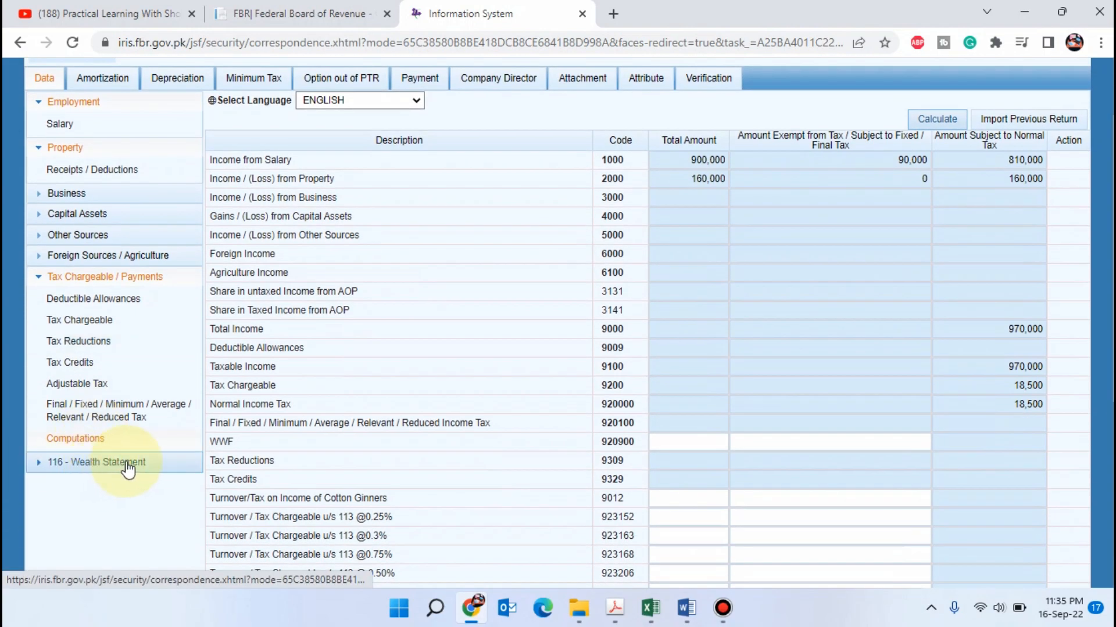
{"action": "left_click", "coordinate": [110, 461]}
{"action": "left_click", "coordinate": [104, 483]}
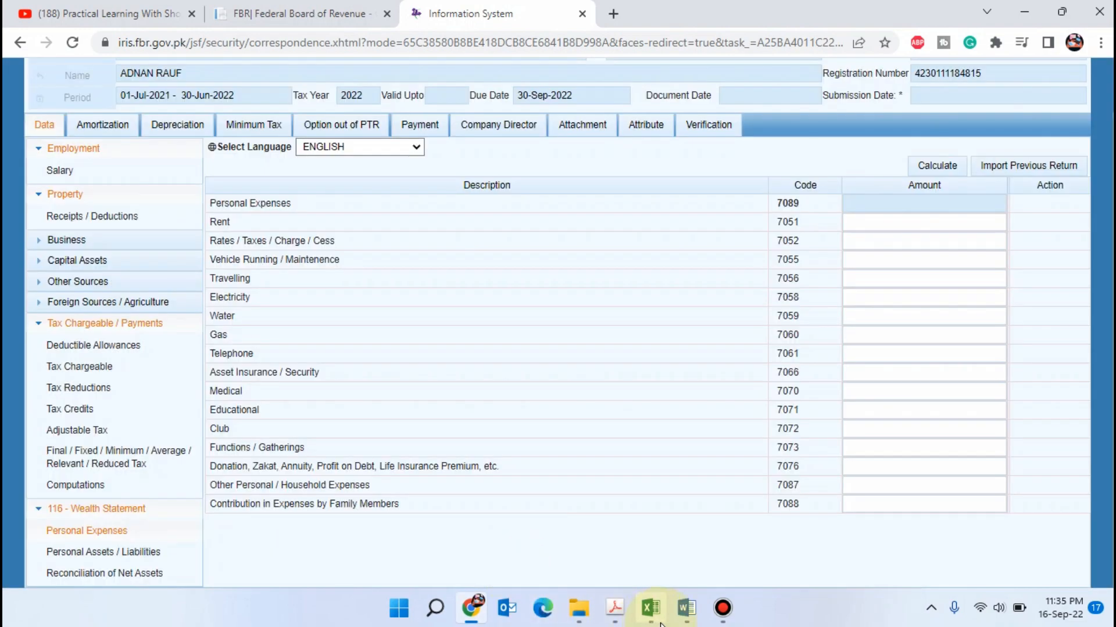
Switch to the Excel workbook and review the personal expenditure items on the Annexure-D sheet
{"action": "left_click", "coordinate": [660, 621]}
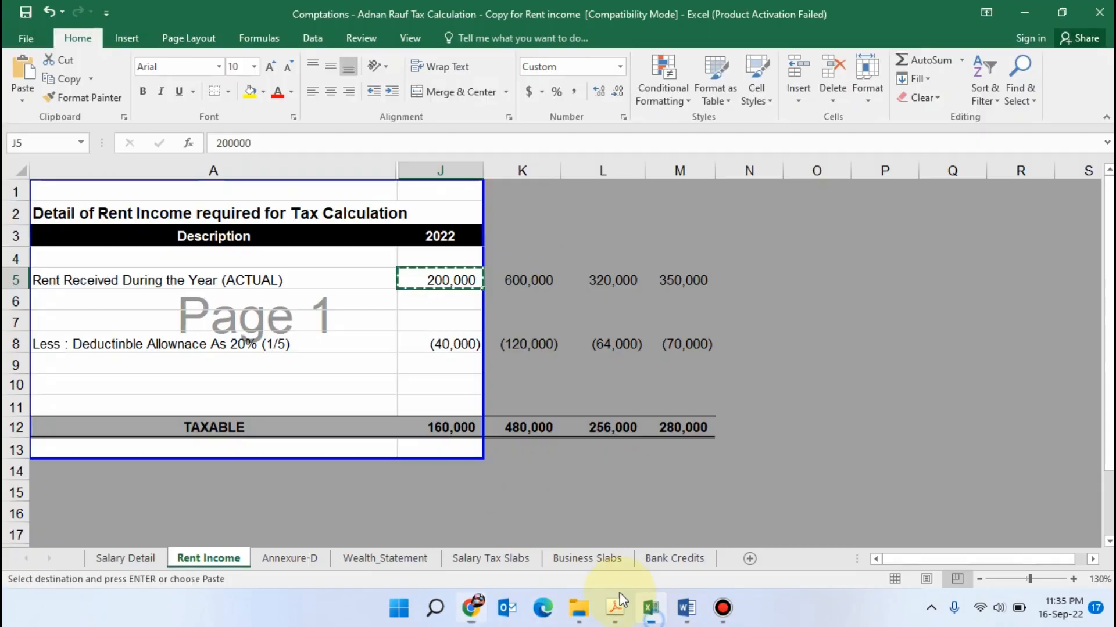
{"action": "left_click", "coordinate": [293, 559]}
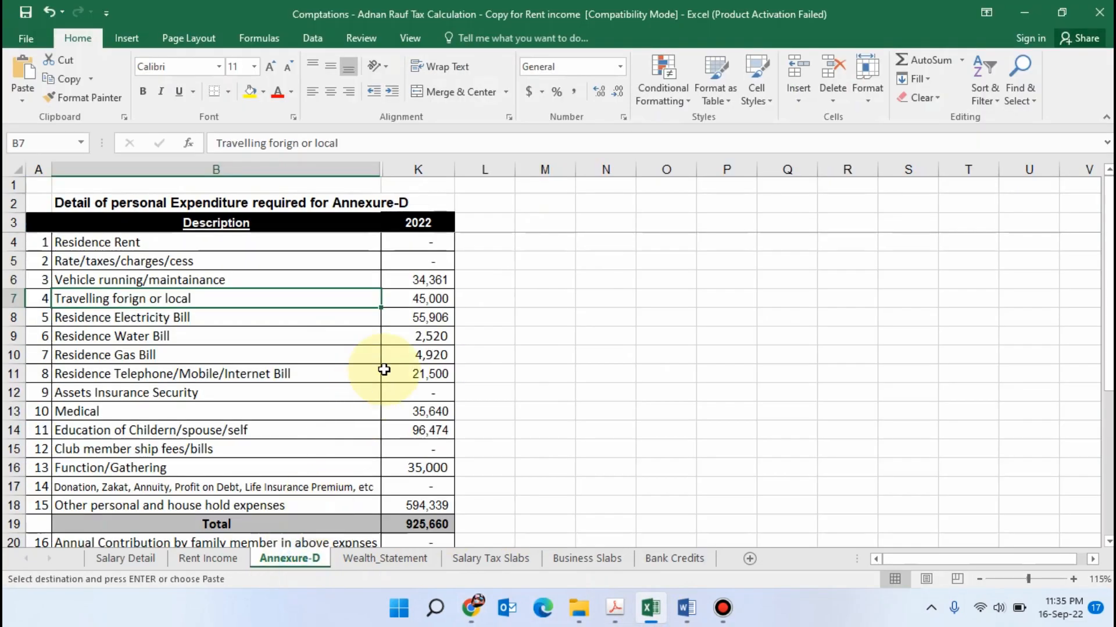
{"action": "left_click", "coordinate": [427, 281]}
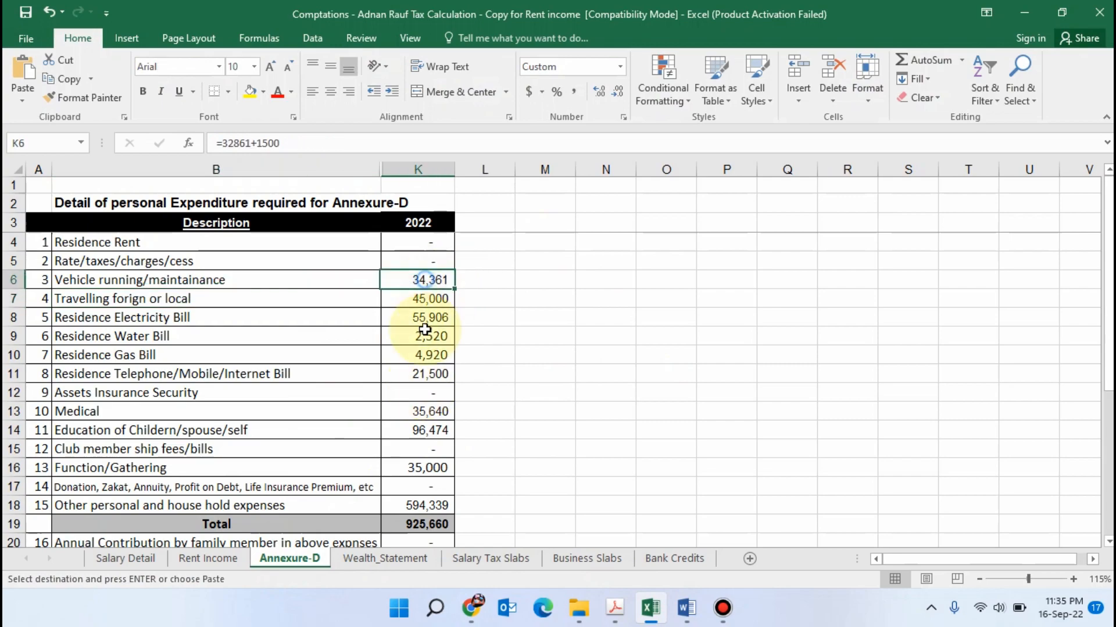
{"action": "left_click", "coordinate": [433, 372]}
{"action": "scroll", "coordinate": [438, 433], "scroll_direction": "down", "scroll_amount": 1}
{"action": "scroll", "coordinate": [403, 364], "scroll_direction": "up", "scroll_amount": 1}
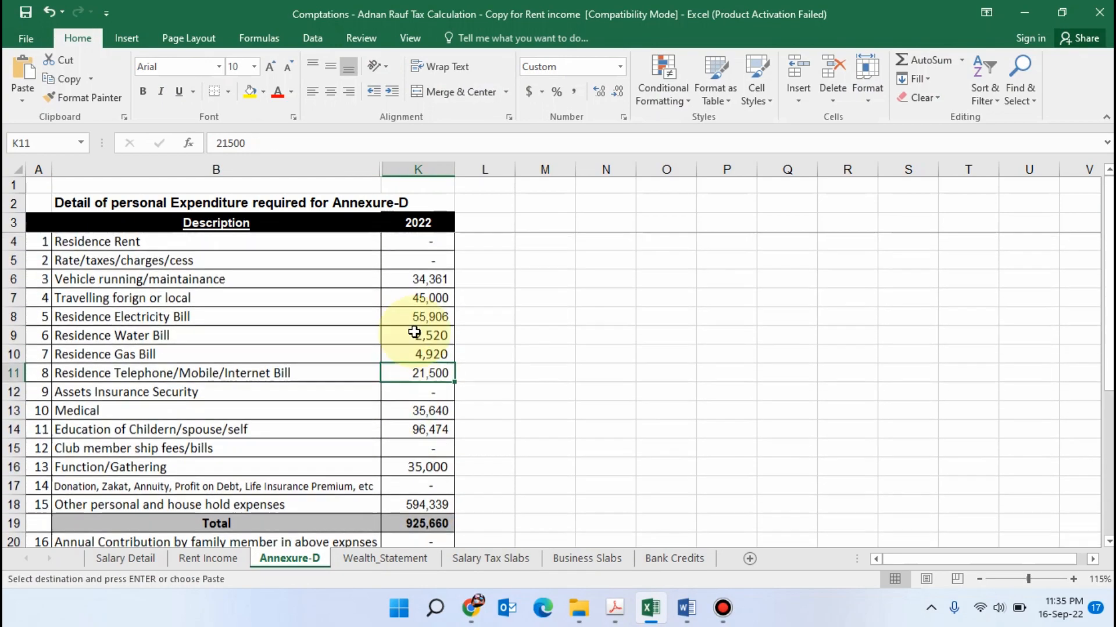
{"action": "left_click", "coordinate": [433, 316]}
{"action": "left_click", "coordinate": [426, 354]}
{"action": "scroll", "coordinate": [424, 356], "scroll_direction": "down", "scroll_amount": 1}
{"action": "scroll", "coordinate": [424, 357], "scroll_direction": "down", "scroll_amount": 1}
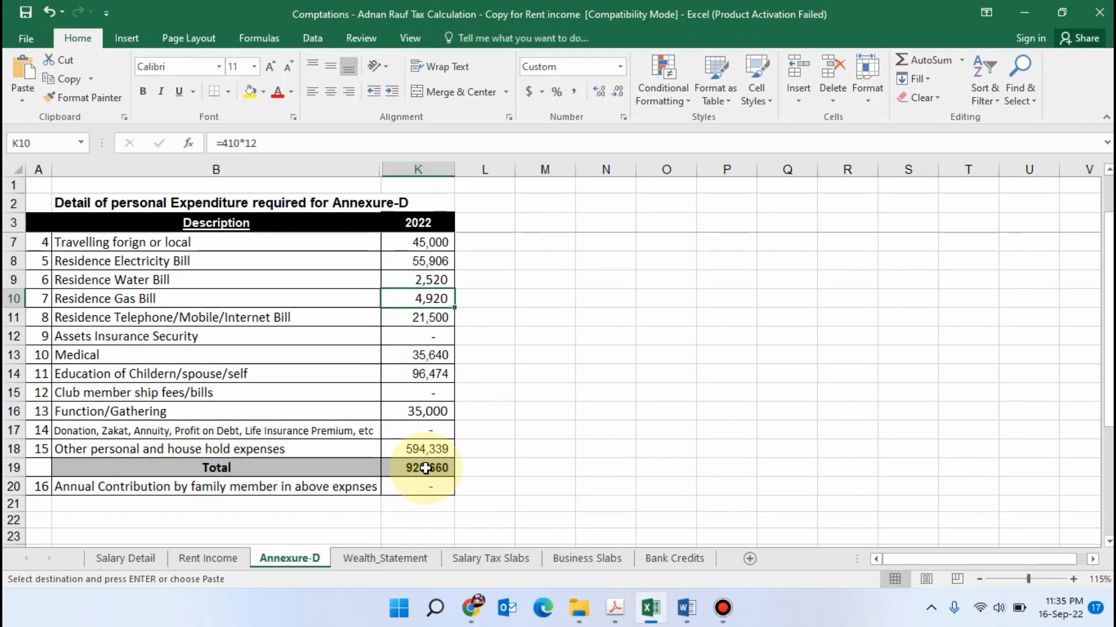
Copy the Annexure-D total of 925,660 into Other Personal / Household Expenses in Iris and calculate the personal expenses
{"action": "left_click", "coordinate": [426, 467]}
{"action": "key", "text": "ctrl+c"}
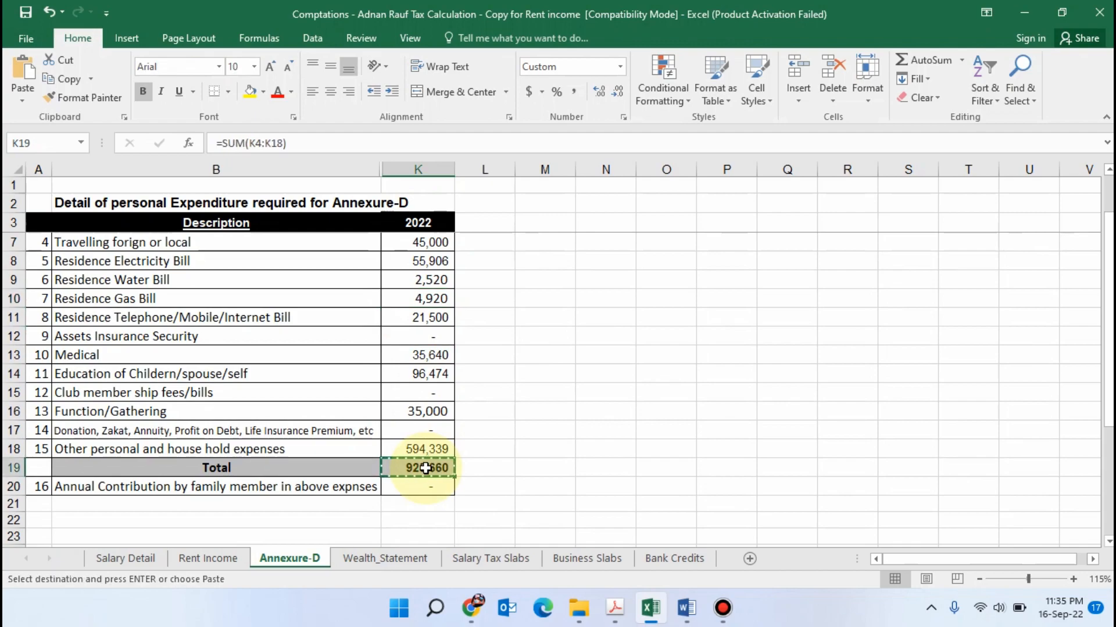
{"action": "key", "text": "alt+Tab"}
{"action": "left_click", "coordinate": [892, 486]}
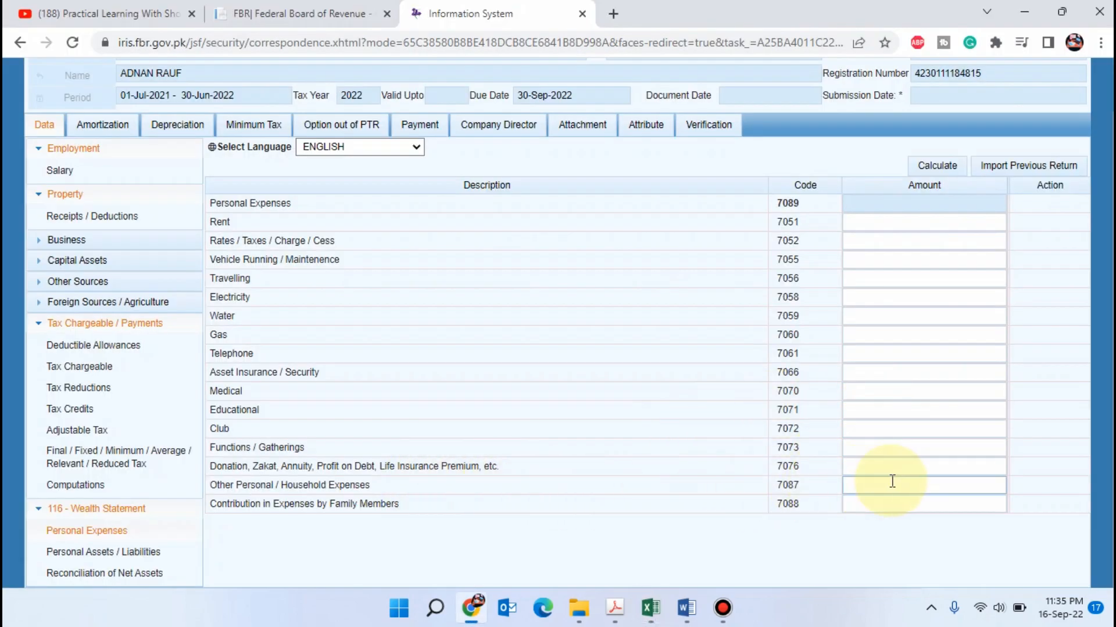
{"action": "key", "text": "Tab"}
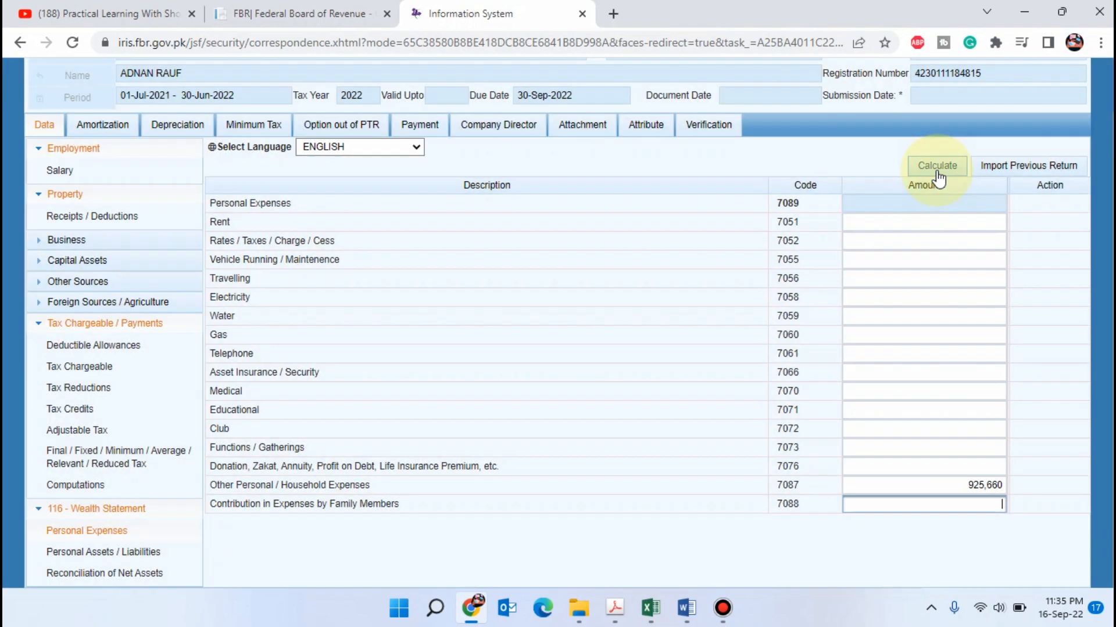
{"action": "left_click", "coordinate": [936, 166]}
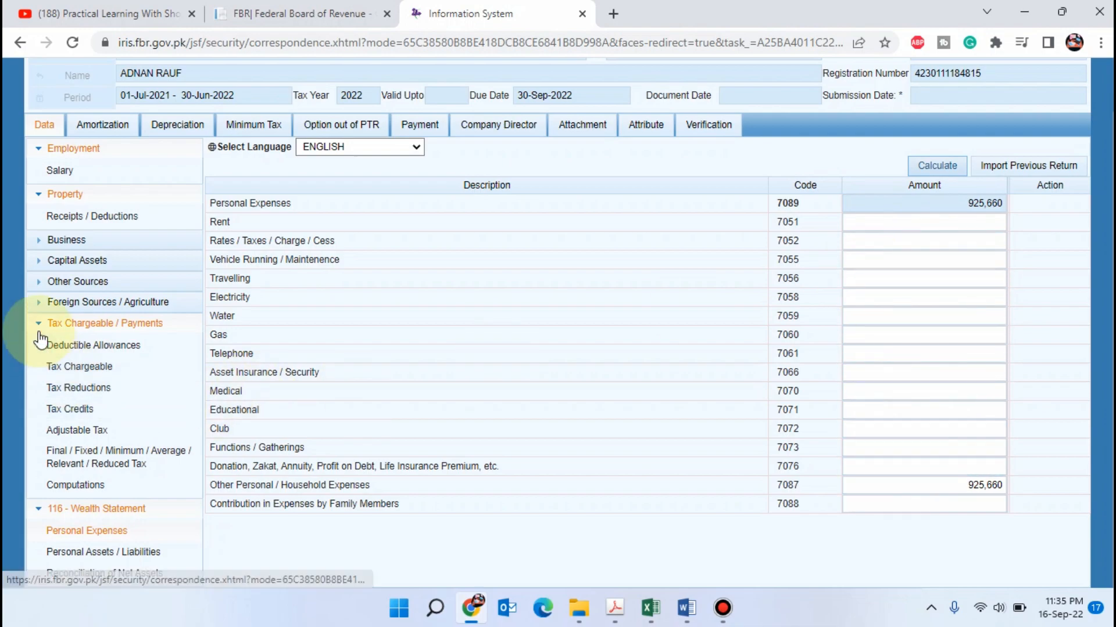
Open the Personal Assets / Liabilities form of the wealth statement and look through its asset entries
{"action": "left_click", "coordinate": [149, 552]}
{"action": "left_click", "coordinate": [108, 532]}
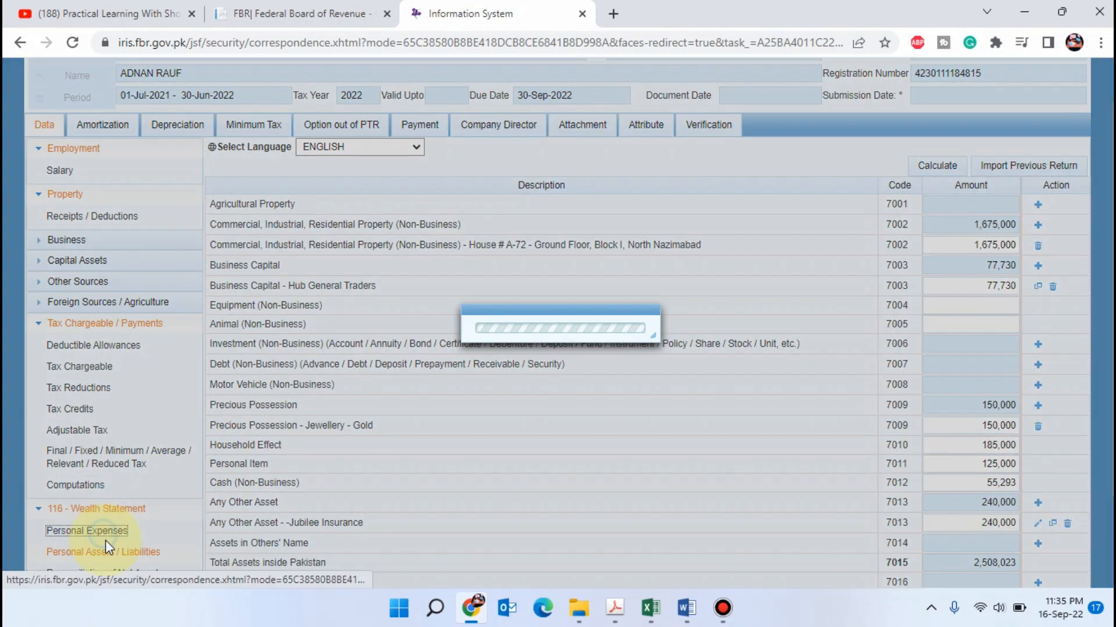
{"action": "left_click", "coordinate": [115, 554]}
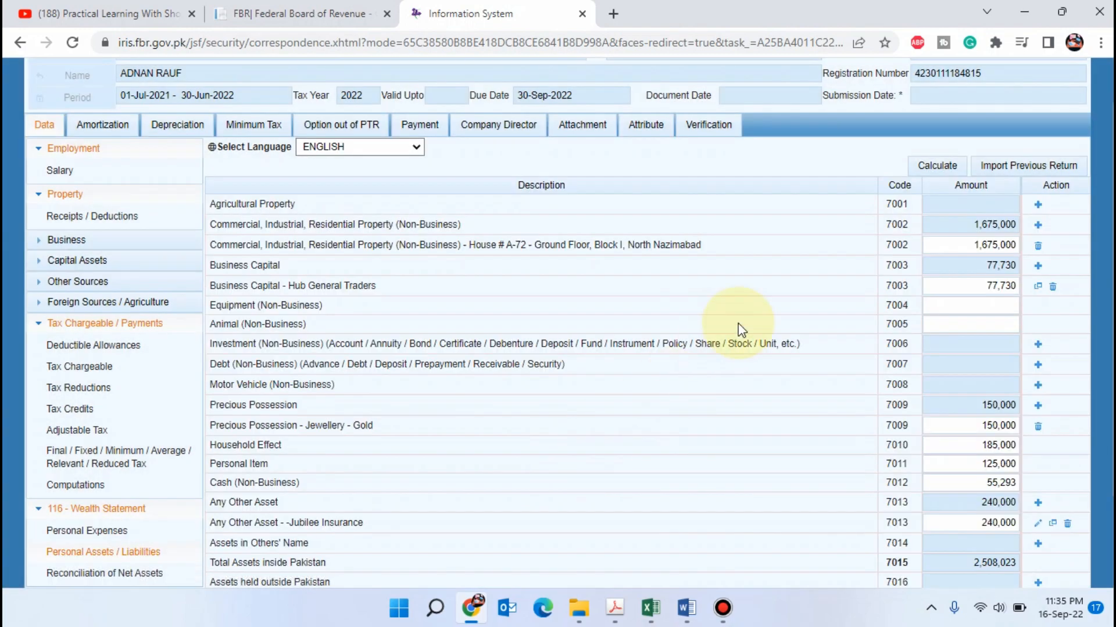
{"action": "scroll", "coordinate": [741, 329], "scroll_direction": "down", "scroll_amount": 1}
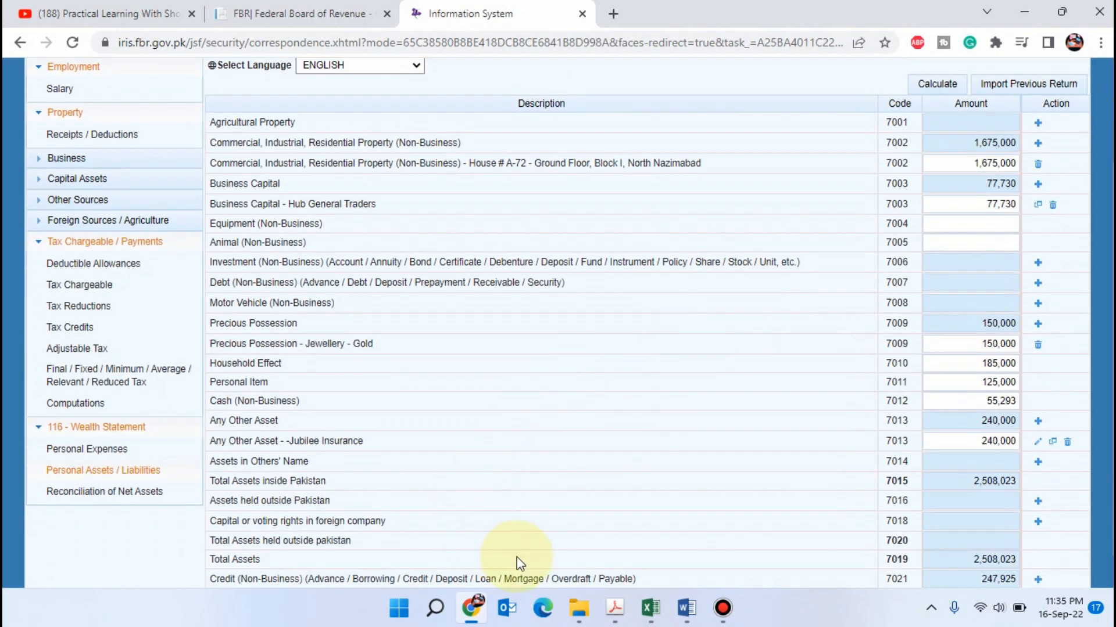
Switch to the Excel workbook's Wealth_Statement sheet and compare its house value with the residential property entry in Iris
{"action": "key", "text": "alt+Tab"}
{"action": "left_click", "coordinate": [396, 560]}
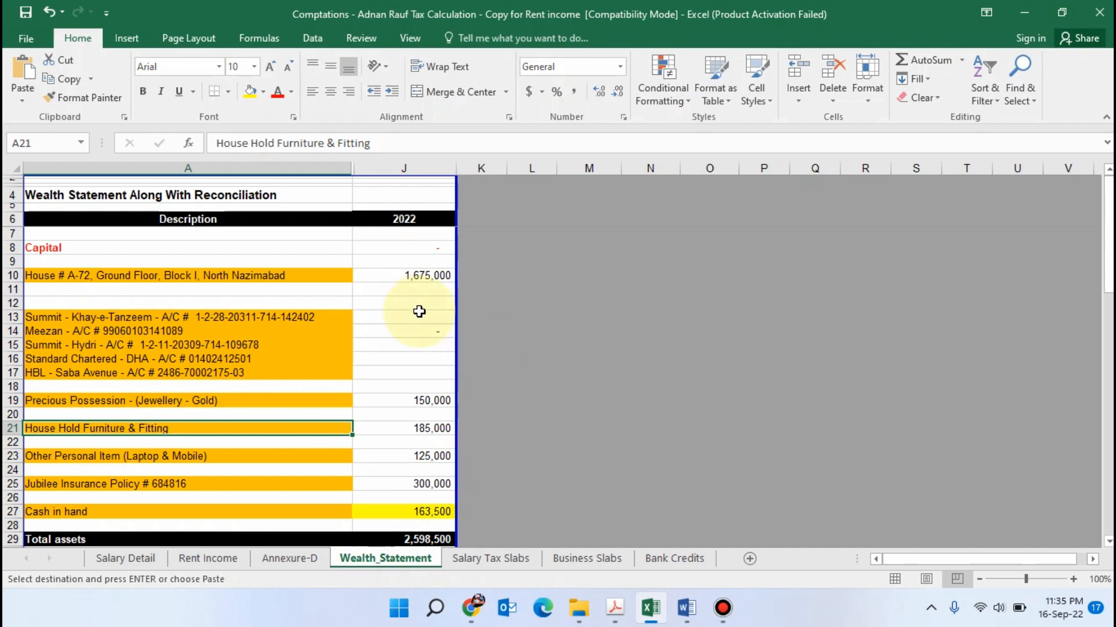
{"action": "left_click", "coordinate": [416, 276]}
{"action": "key", "text": "alt+Tab"}
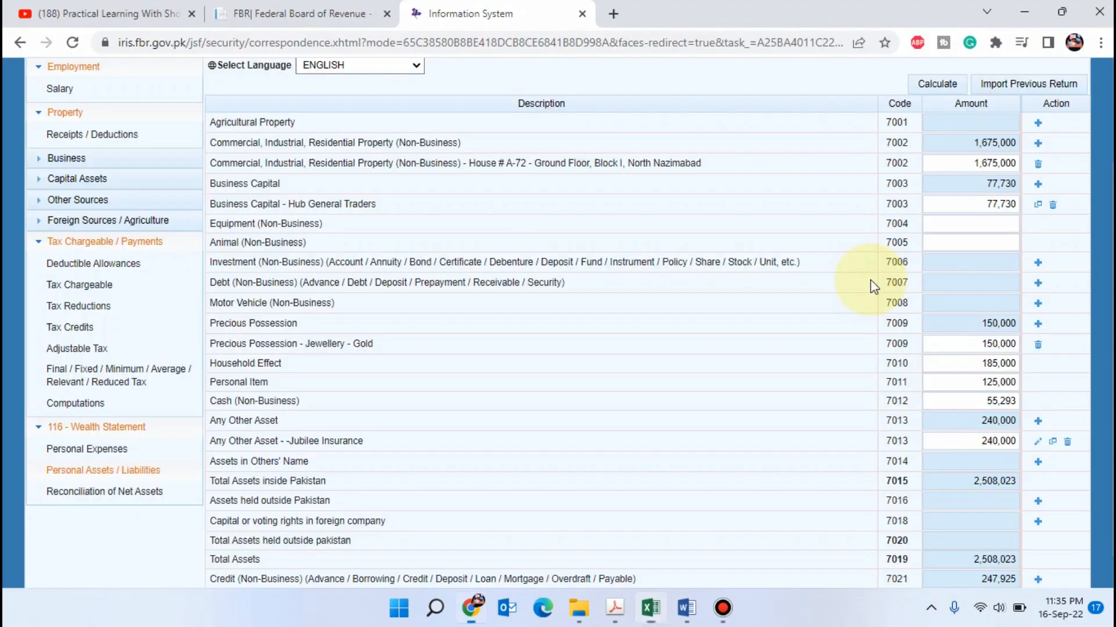
Delete the Business Capital - Hub General Traders entry from the personal assets and recalculate the form
{"action": "left_click", "coordinate": [978, 265]}
{"action": "scroll", "coordinate": [978, 266], "scroll_direction": "up", "scroll_amount": 2}
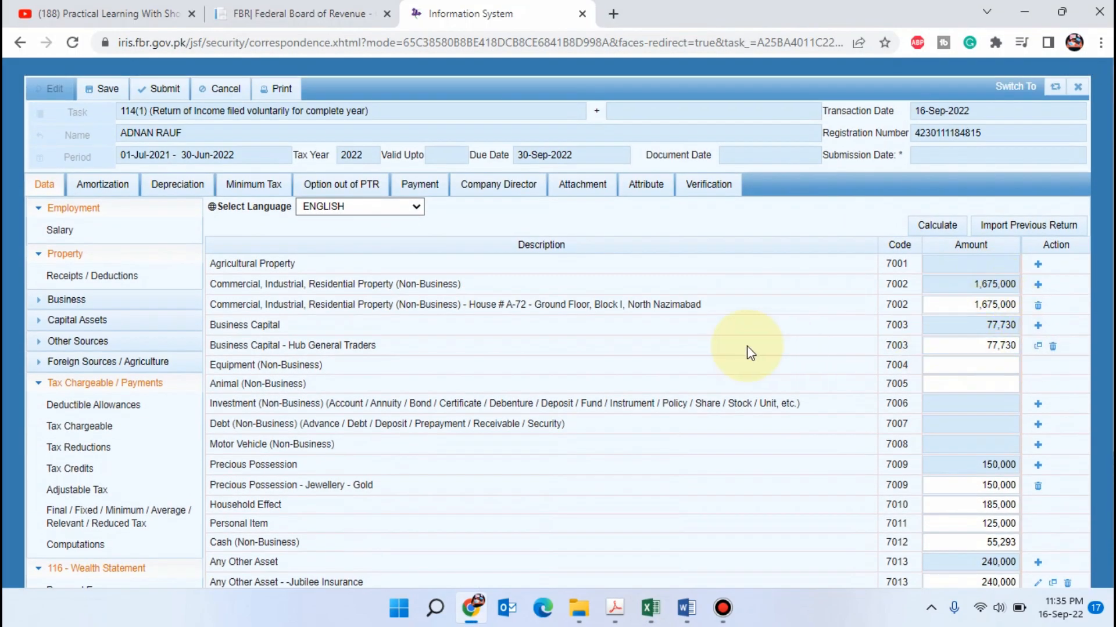
{"action": "left_click", "coordinate": [1053, 346]}
{"action": "left_click", "coordinate": [944, 225]}
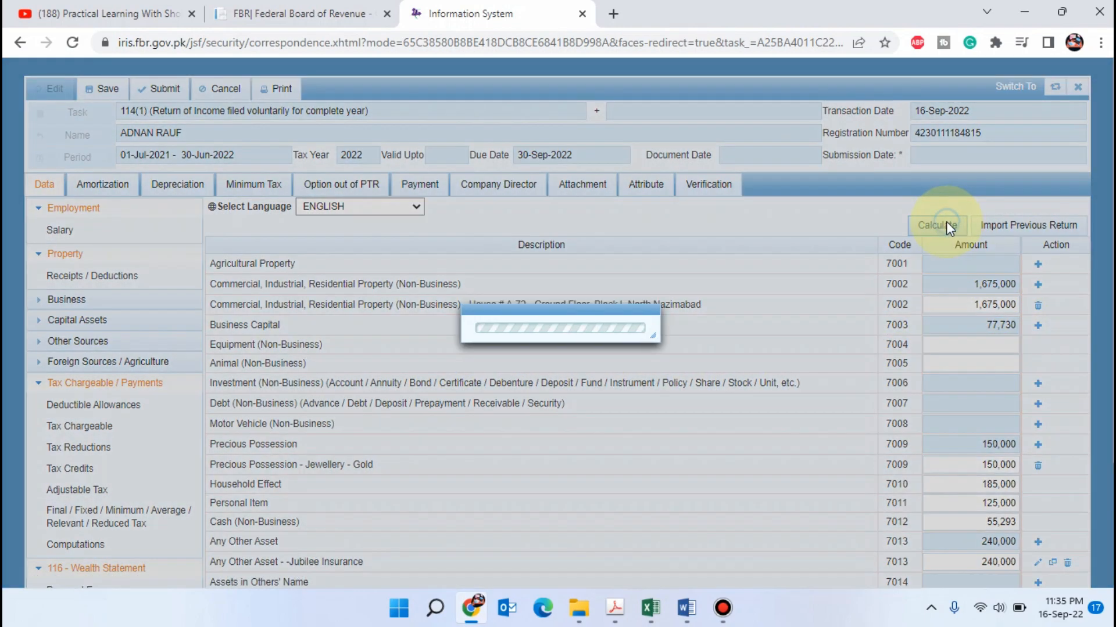
{"action": "scroll", "coordinate": [488, 278], "scroll_direction": "down", "scroll_amount": 2}
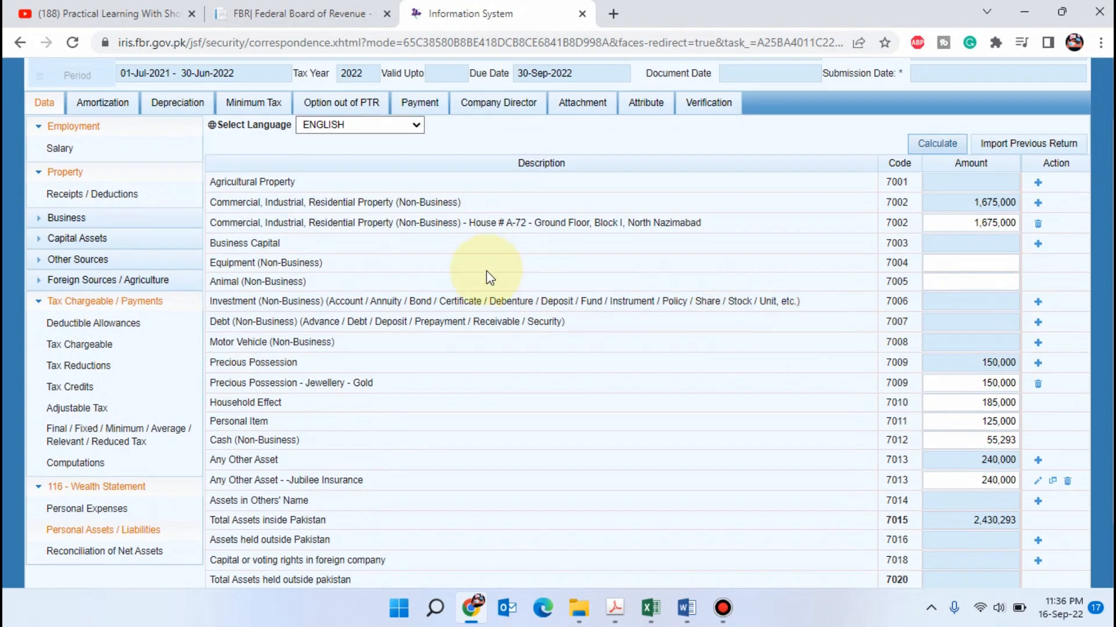
Compare the jewellery, household furniture and personal item amounts on the Wealth_Statement sheet with the corresponding asset entries in Iris
{"action": "key", "text": "alt+Tab"}
{"action": "scroll", "coordinate": [416, 319], "scroll_direction": "down", "scroll_amount": 2}
{"action": "left_click", "coordinate": [418, 319]}
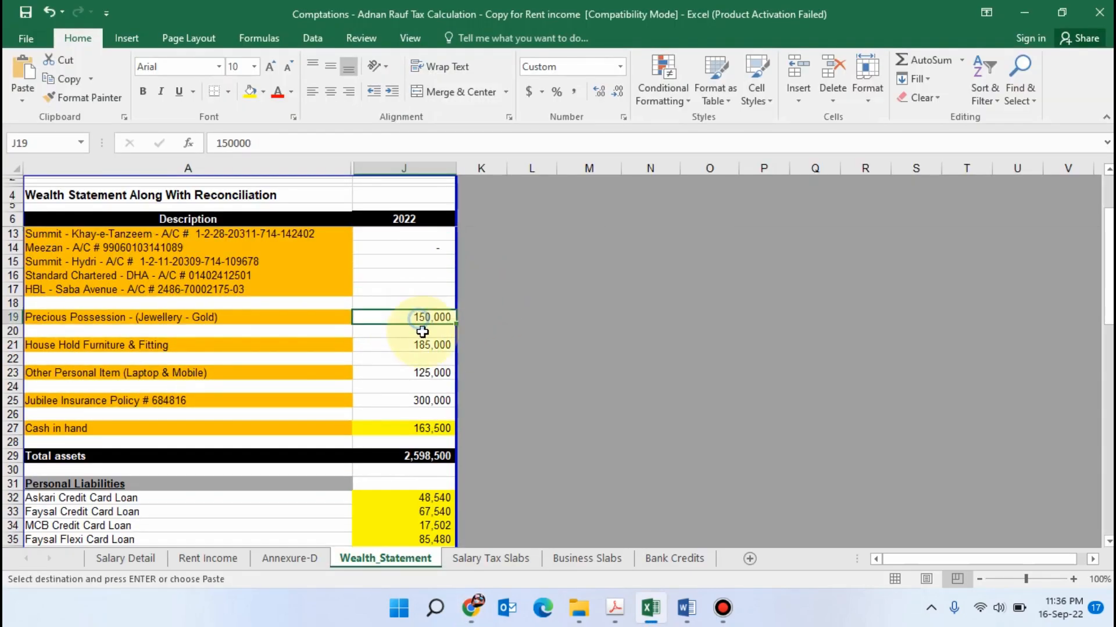
{"action": "left_click", "coordinate": [424, 343]}
{"action": "left_click", "coordinate": [433, 319]}
{"action": "left_click", "coordinate": [428, 345]}
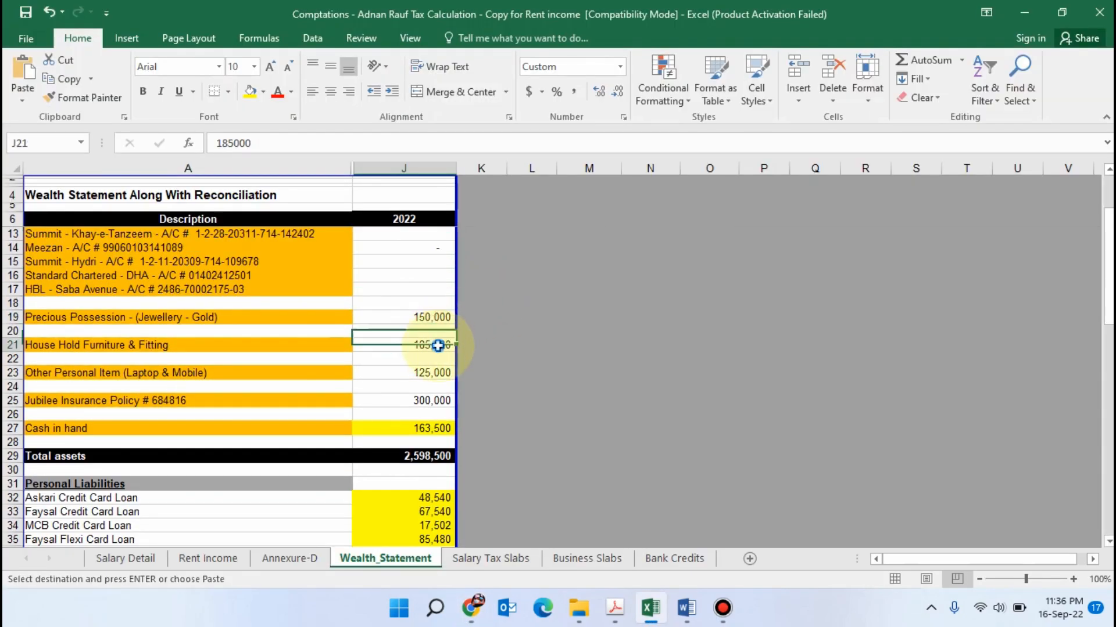
{"action": "key", "text": "alt+Tab"}
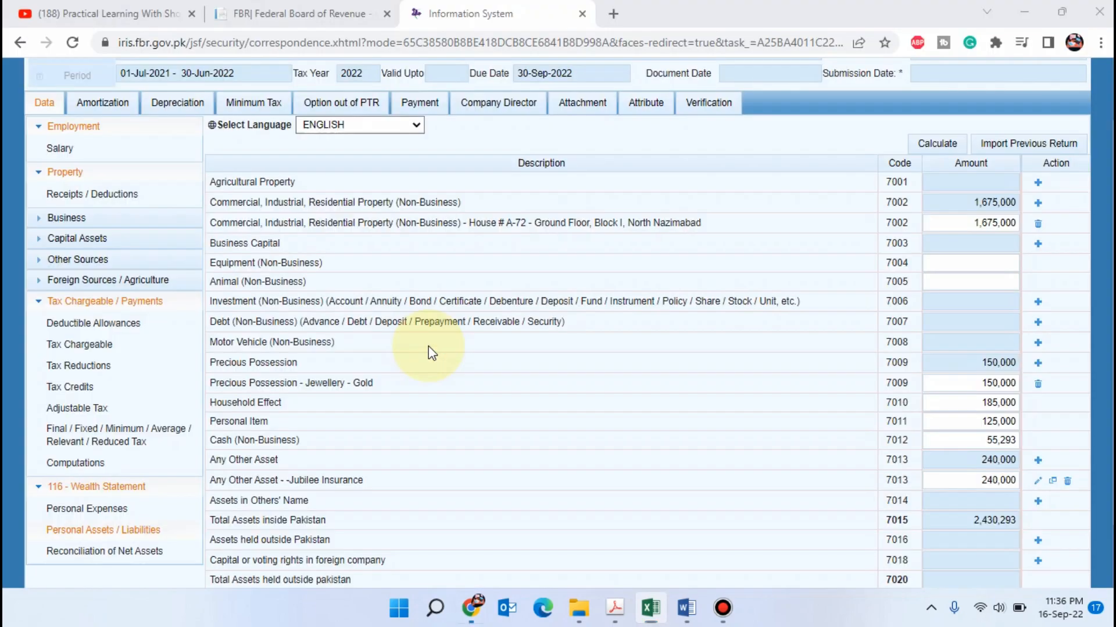
{"action": "left_click", "coordinate": [971, 399]}
{"action": "key", "text": "ctrl+v"}
{"action": "scroll", "coordinate": [970, 357], "scroll_direction": "down", "scroll_amount": 2}
{"action": "left_click", "coordinate": [986, 321]}
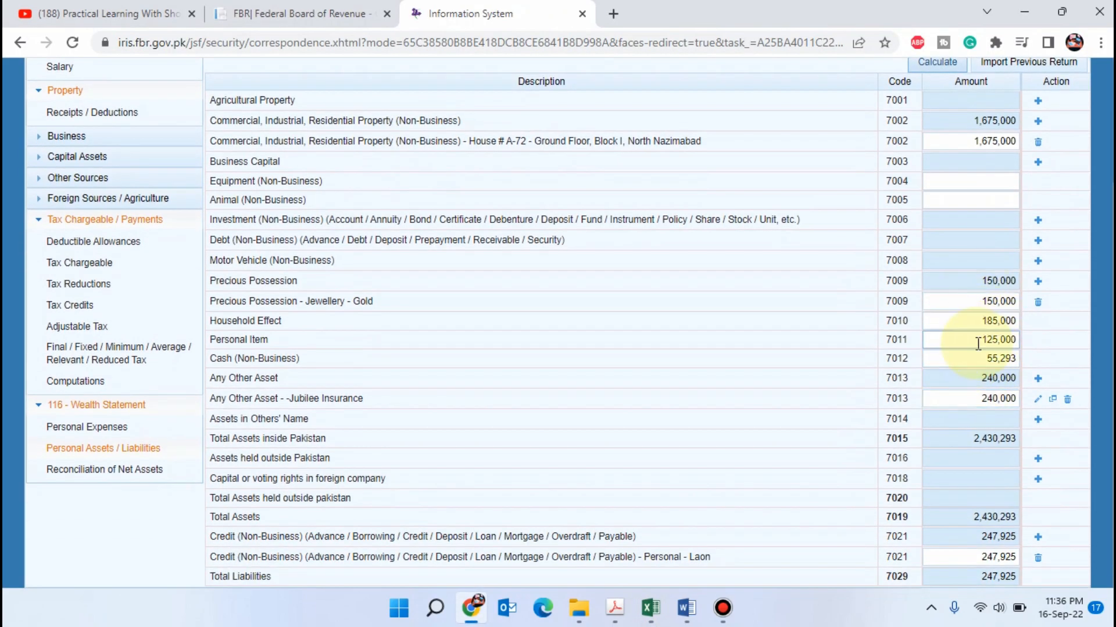
Copy the Jubilee Insurance value of 300,000 from Excel into its Any Other Asset entry in Iris and recalculate
{"action": "key", "text": "alt+Tab"}
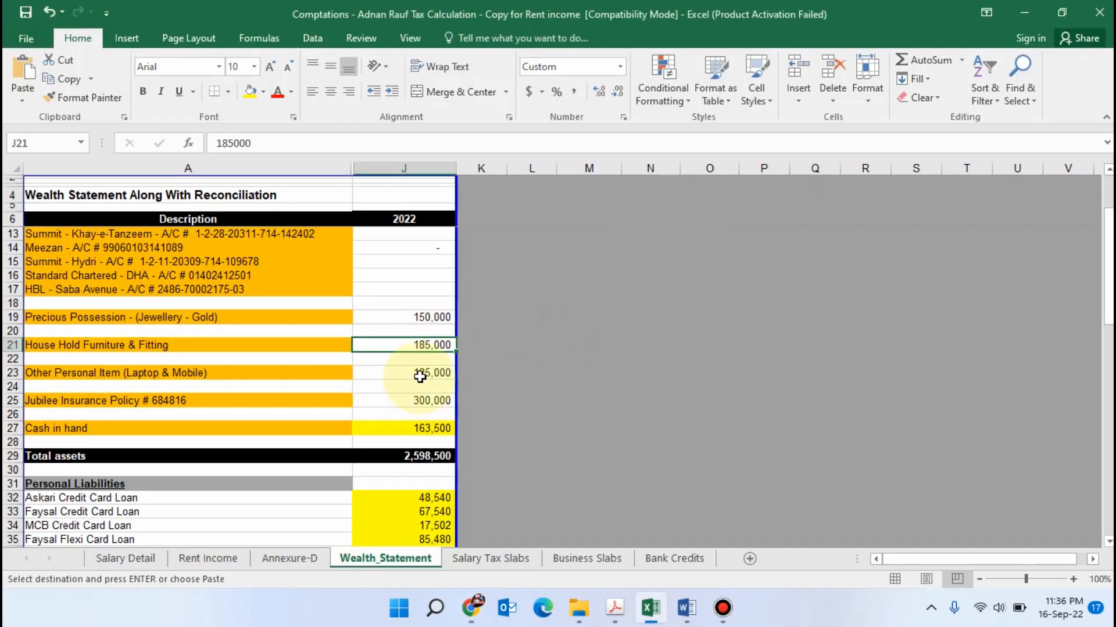
{"action": "left_click", "coordinate": [420, 376]}
{"action": "left_click", "coordinate": [421, 399]}
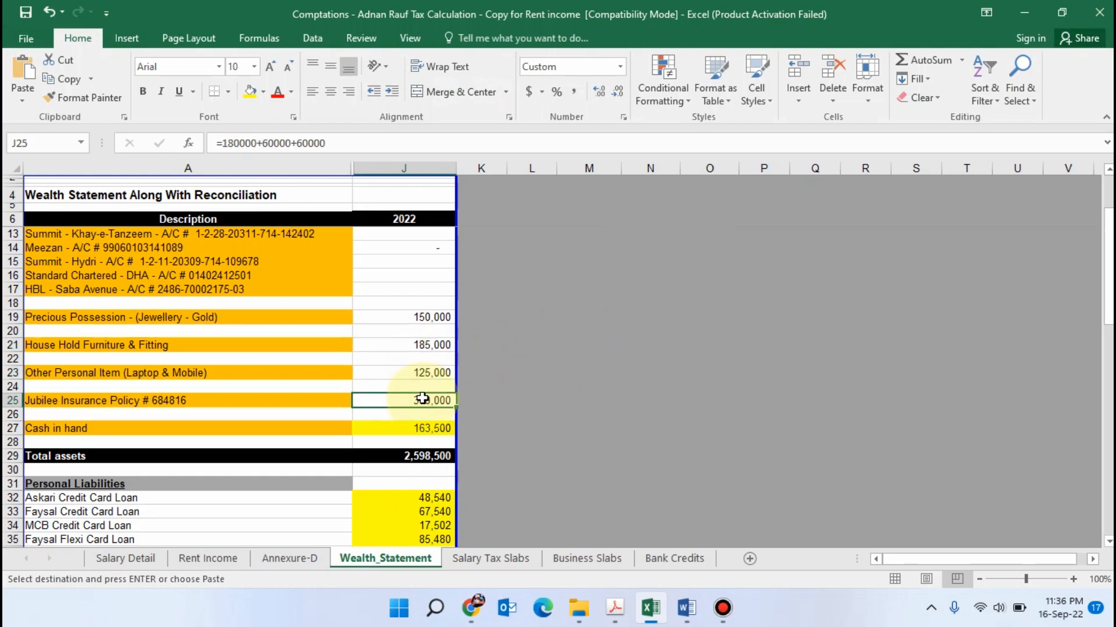
{"action": "key", "text": "alt+Tab"}
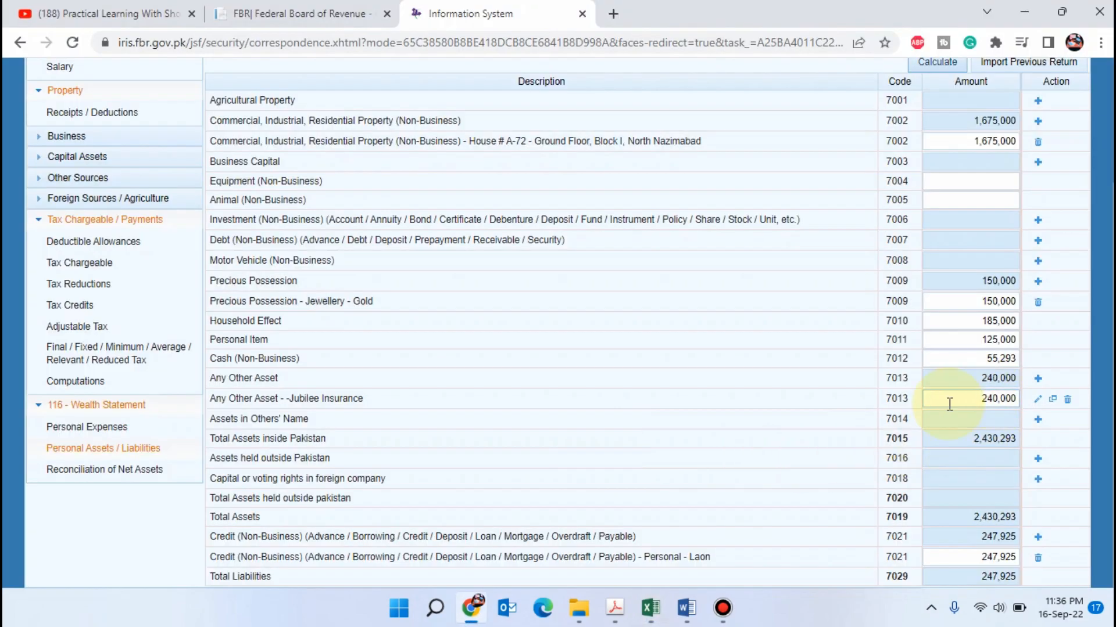
{"action": "left_click", "coordinate": [975, 396]}
{"action": "left_click", "coordinate": [1037, 399]}
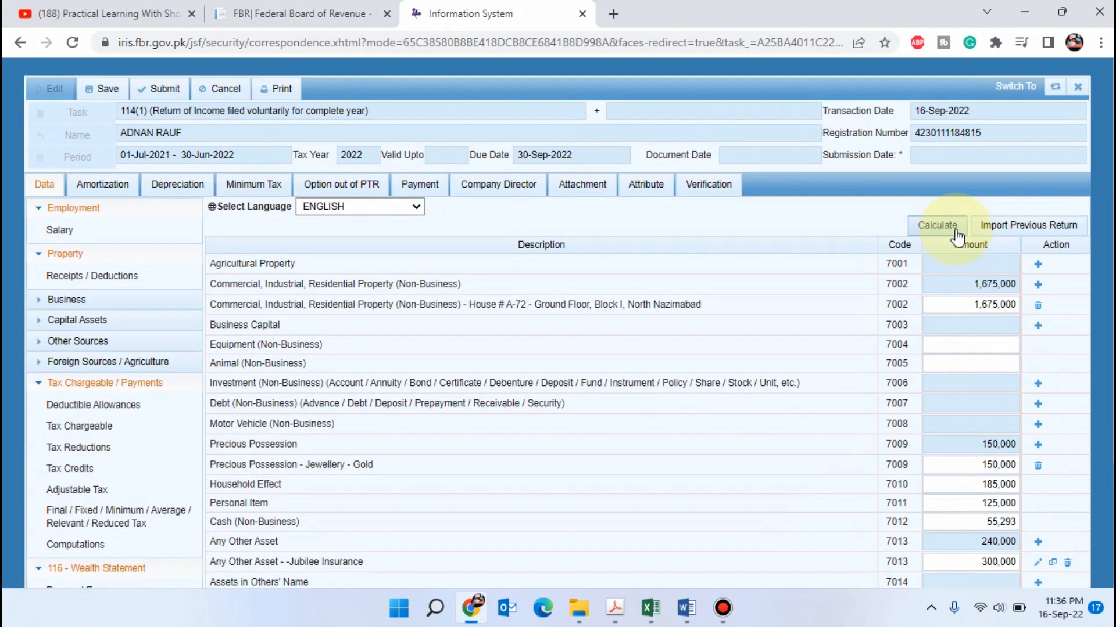
{"action": "left_click", "coordinate": [946, 220]}
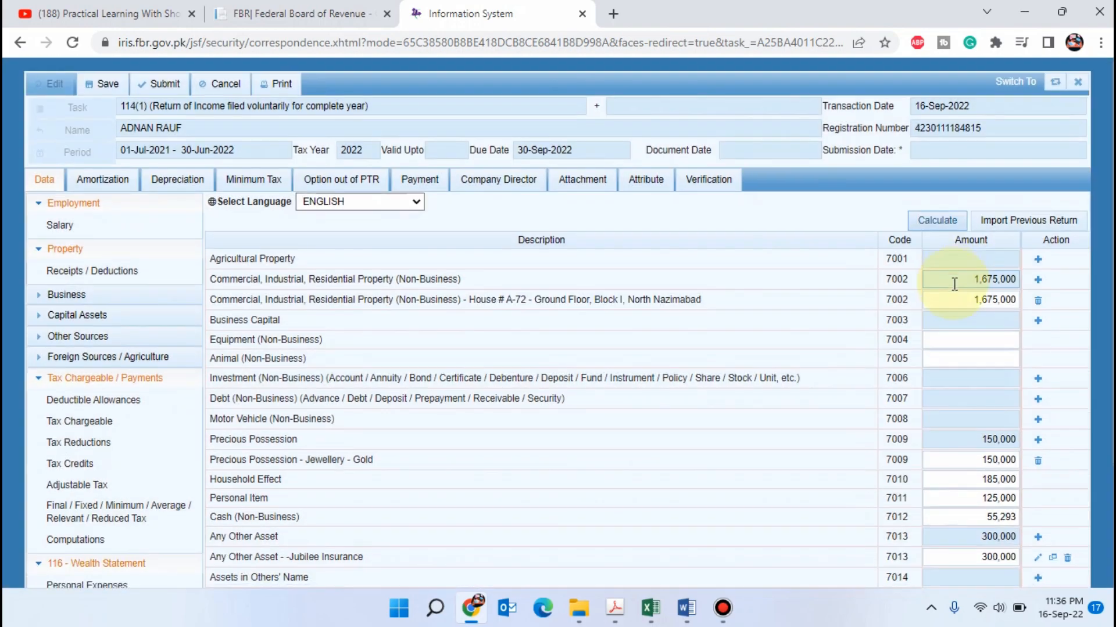
{"action": "scroll", "coordinate": [954, 283], "scroll_direction": "down", "scroll_amount": 3}
Copy the cash in hand of 163,500 from Excel into Cash (Non-Business) in Iris and recalculate the assets
{"action": "key", "text": "alt+Tab"}
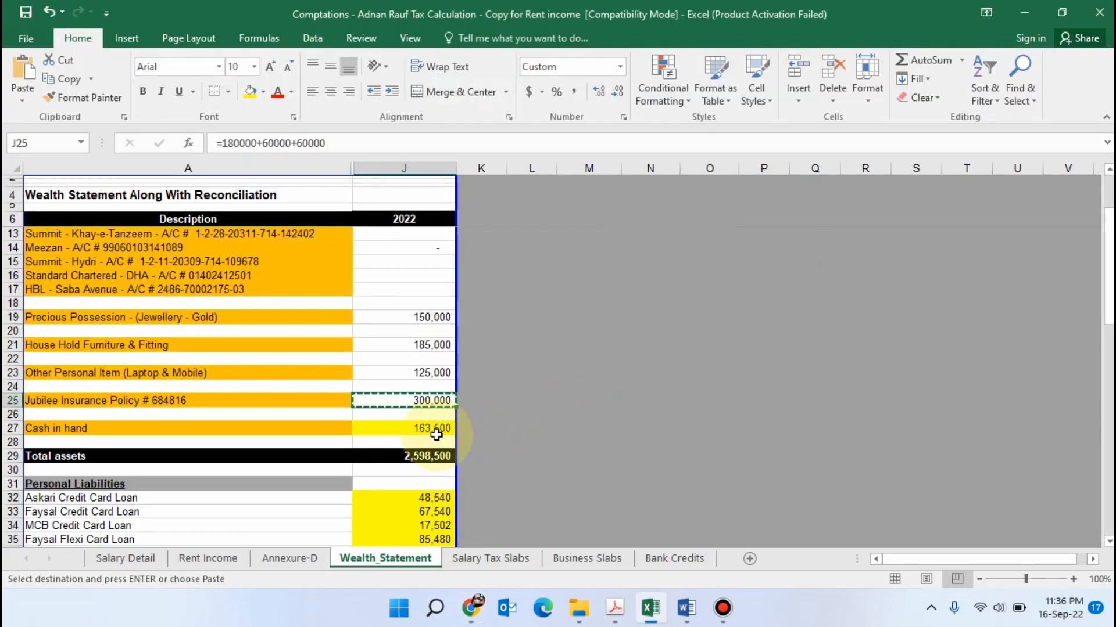
{"action": "left_click", "coordinate": [446, 428]}
{"action": "left_click", "coordinate": [598, 441]}
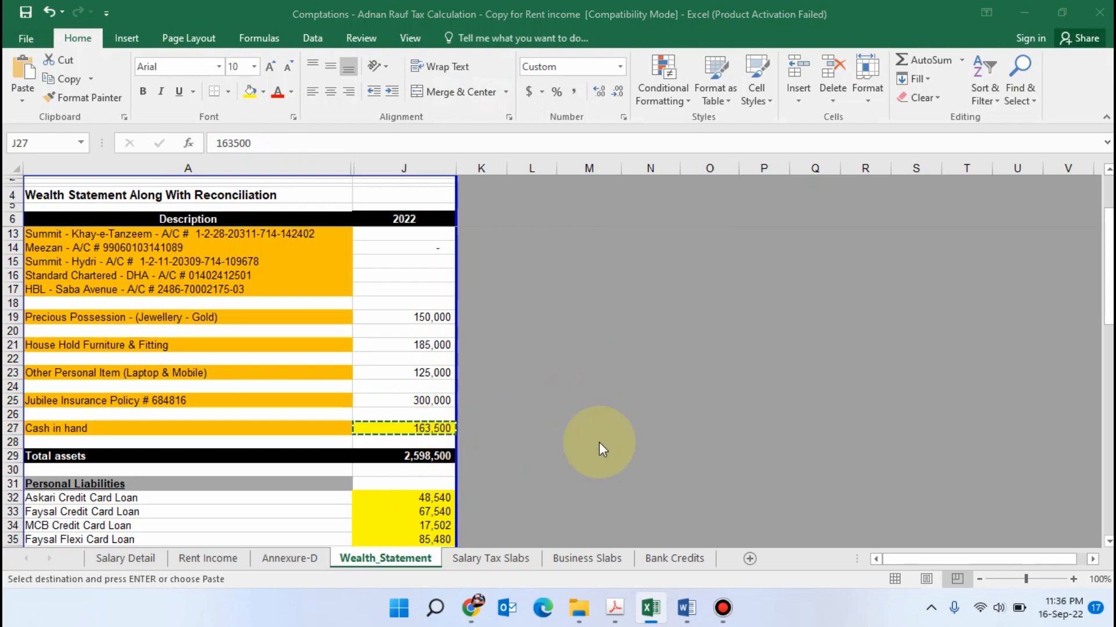
{"action": "key", "text": "alt+Tab"}
{"action": "left_click_drag", "start_coordinate": [969, 360], "coordinate": [1059, 358]}
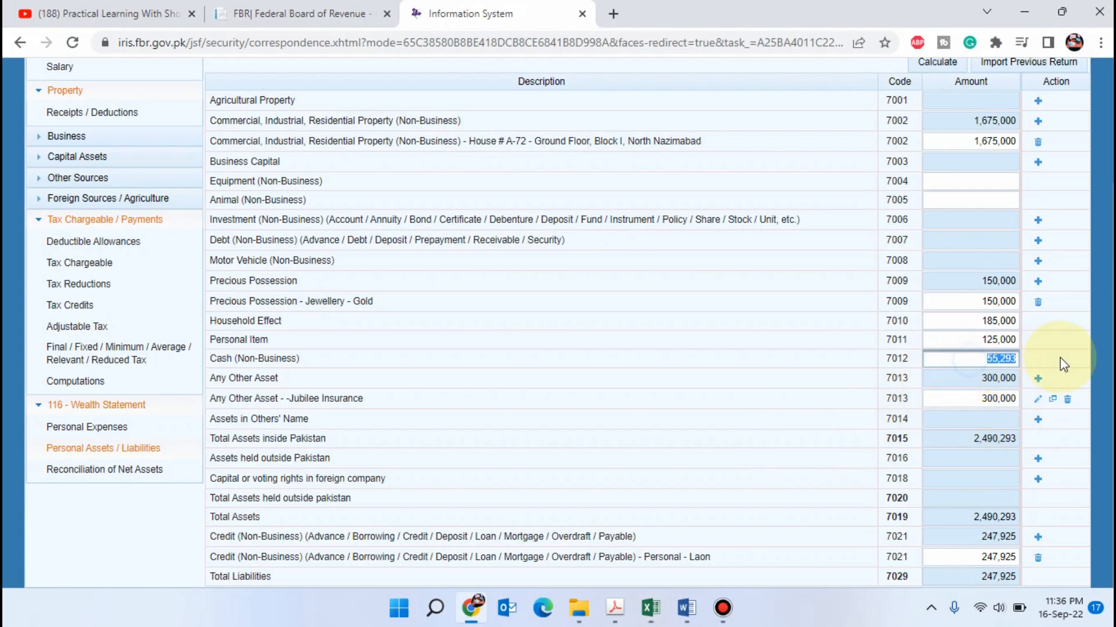
{"action": "key", "text": "ctrl+v"}
{"action": "key", "text": "Tab"}
{"action": "scroll", "coordinate": [999, 303], "scroll_direction": "up", "scroll_amount": 3}
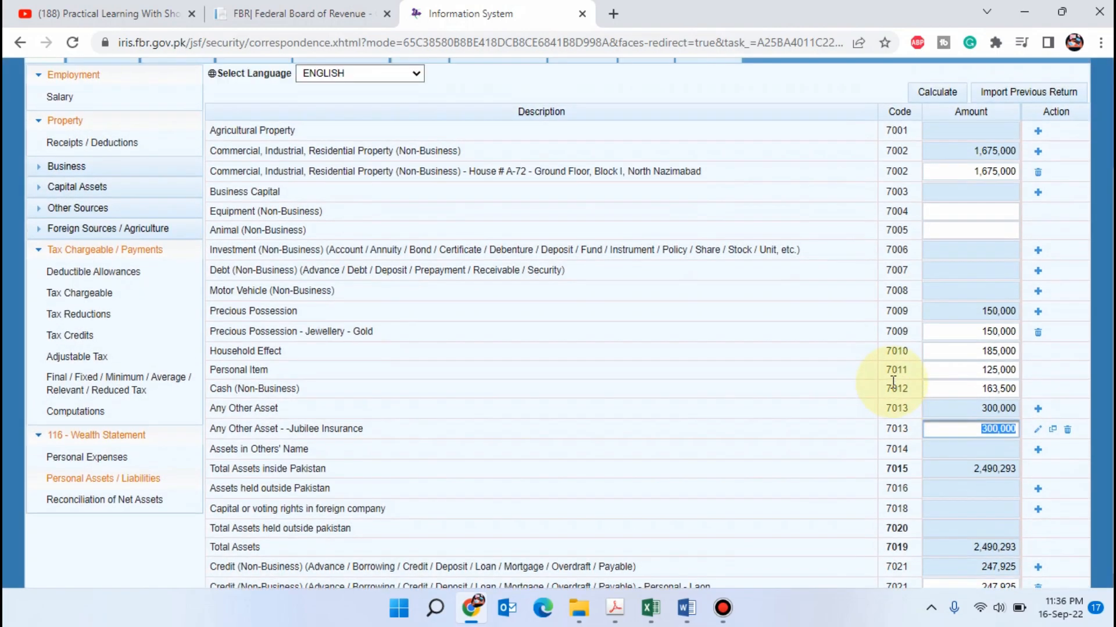
{"action": "left_click", "coordinate": [936, 225]}
{"action": "scroll", "coordinate": [976, 438], "scroll_direction": "down", "scroll_amount": 3}
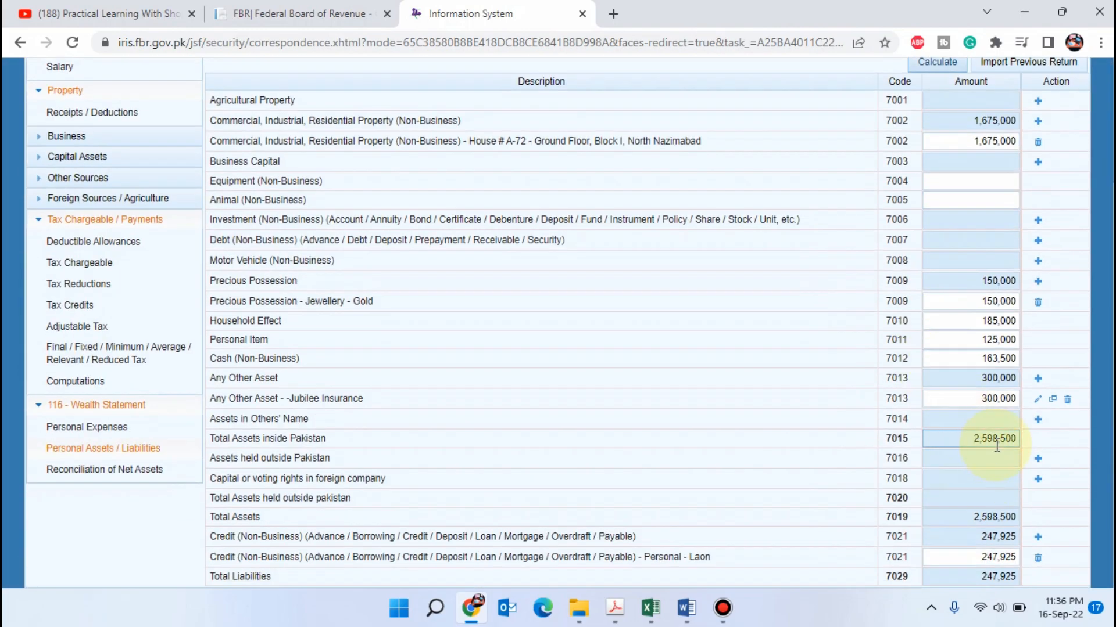
Sum the four credit card and loan liabilities in Excel and enter 219,062 as the personal loan credit in Iris
{"action": "key", "text": "alt+Tab"}
{"action": "scroll", "coordinate": [429, 405], "scroll_direction": "down", "scroll_amount": 3}
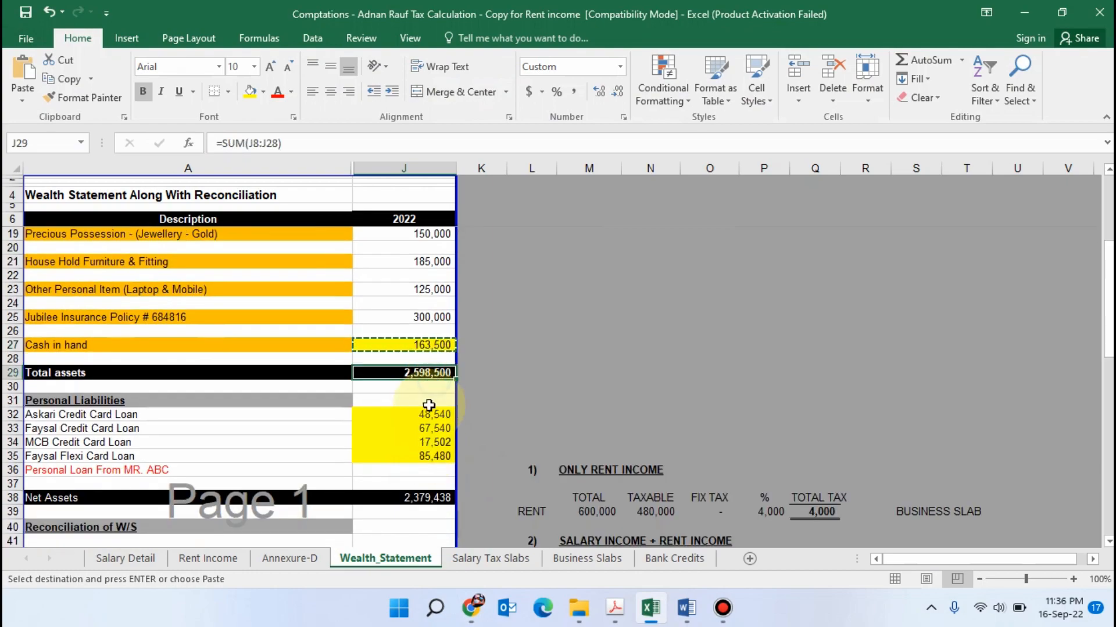
{"action": "left_click_drag", "start_coordinate": [429, 414], "coordinate": [435, 455]}
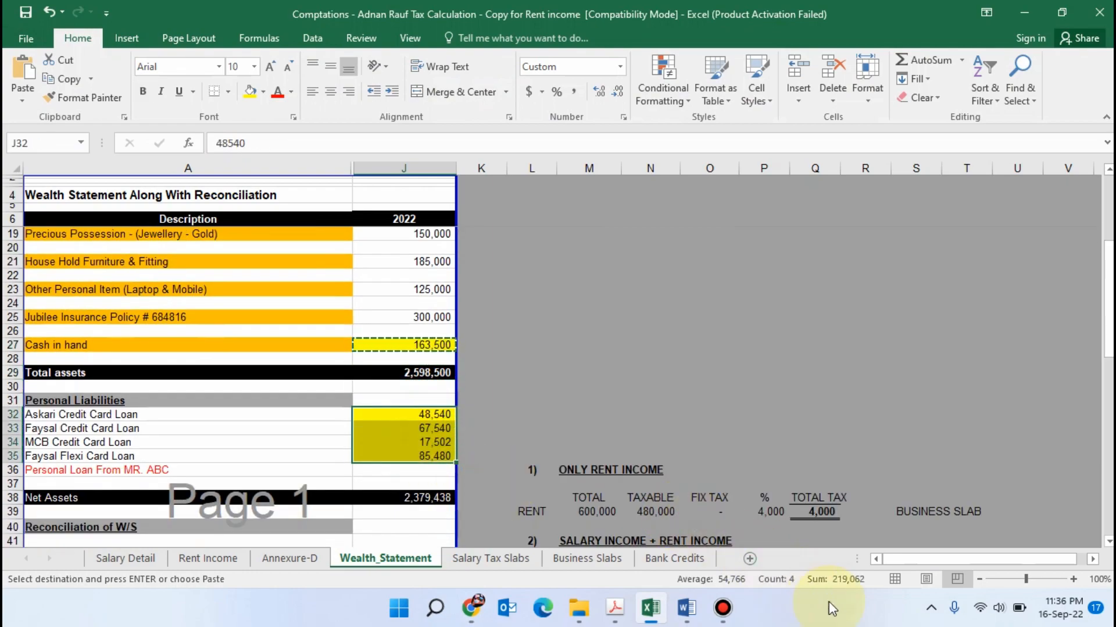
{"action": "key", "text": "alt+Tab"}
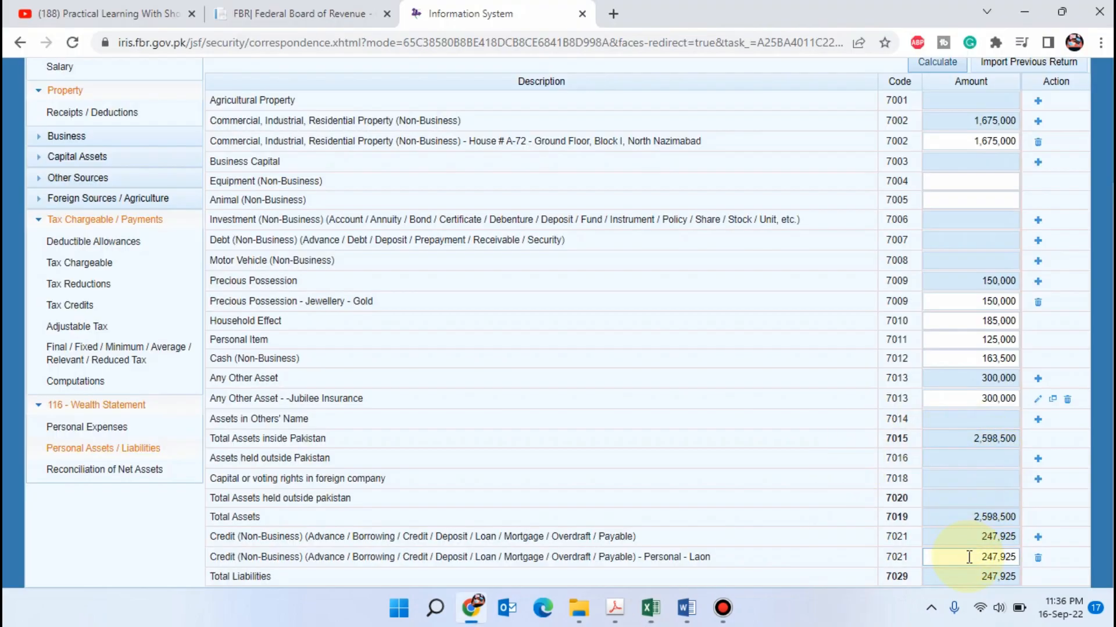
{"action": "double_click", "coordinate": [968, 557]}
{"action": "type", "text": "219"}
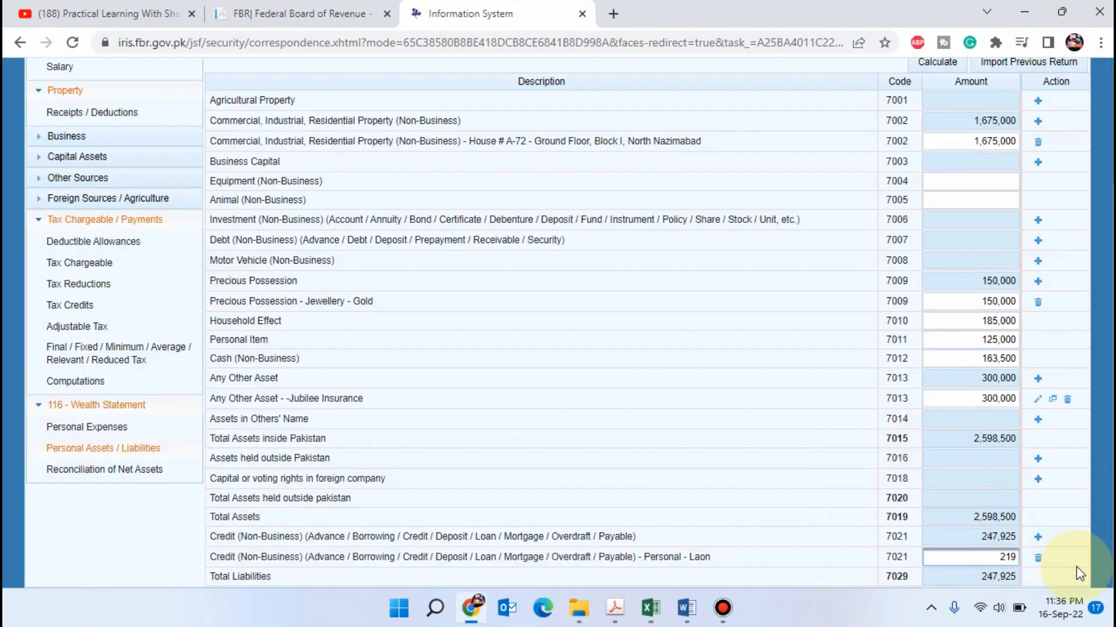
{"action": "type", "text": ",062"}
{"action": "key", "text": "Tab"}
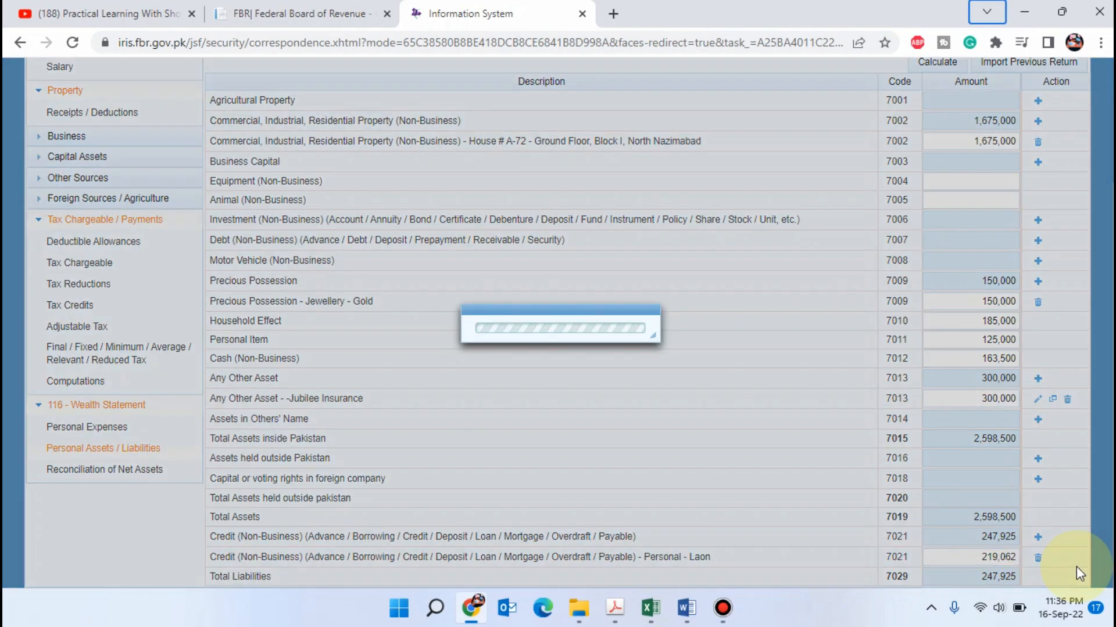
Check the liabilities against the Excel sheet once more and recalculate the Personal Assets / Liabilities form
{"action": "key", "text": "alt+Tab"}
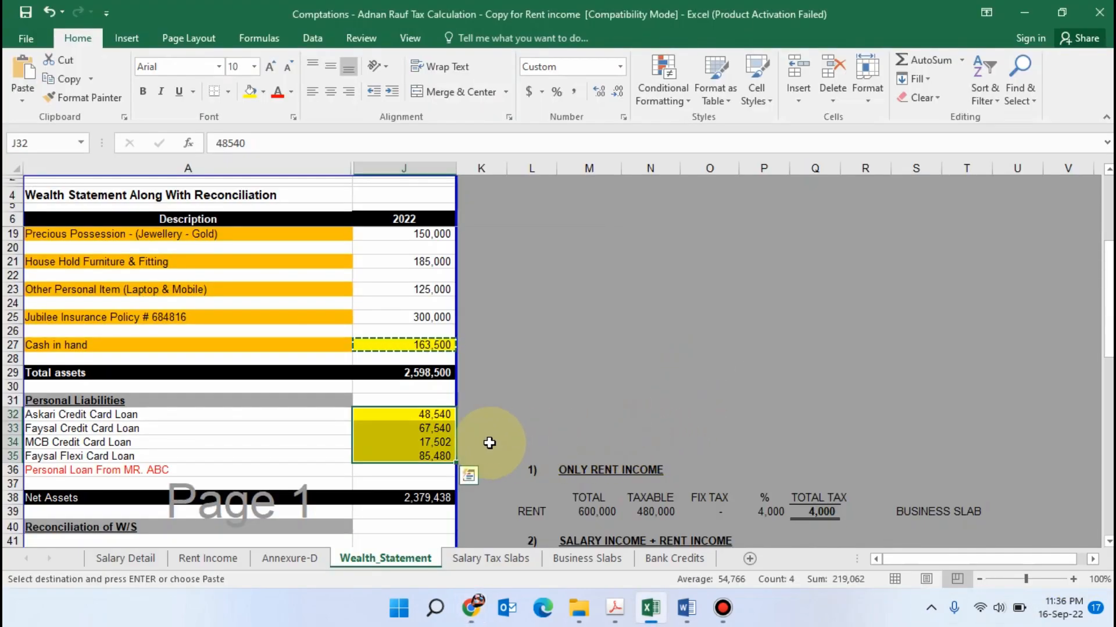
{"action": "key", "text": "alt+Tab"}
{"action": "scroll", "coordinate": [583, 370], "scroll_direction": "up", "scroll_amount": 3}
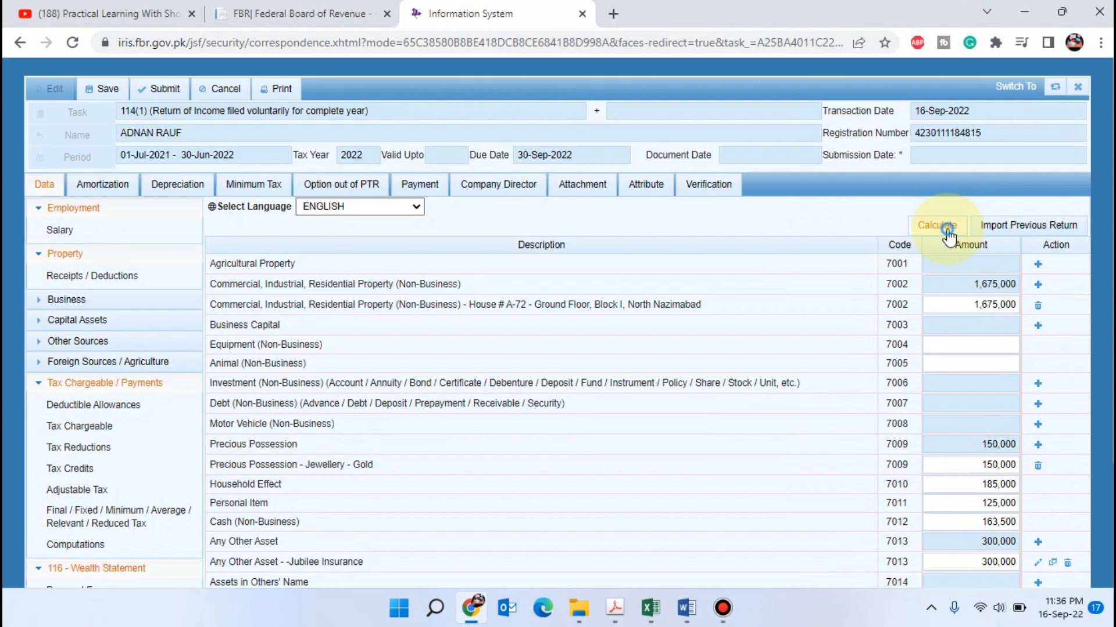
{"action": "left_click", "coordinate": [947, 229]}
{"action": "scroll", "coordinate": [953, 359], "scroll_direction": "down", "scroll_amount": 3}
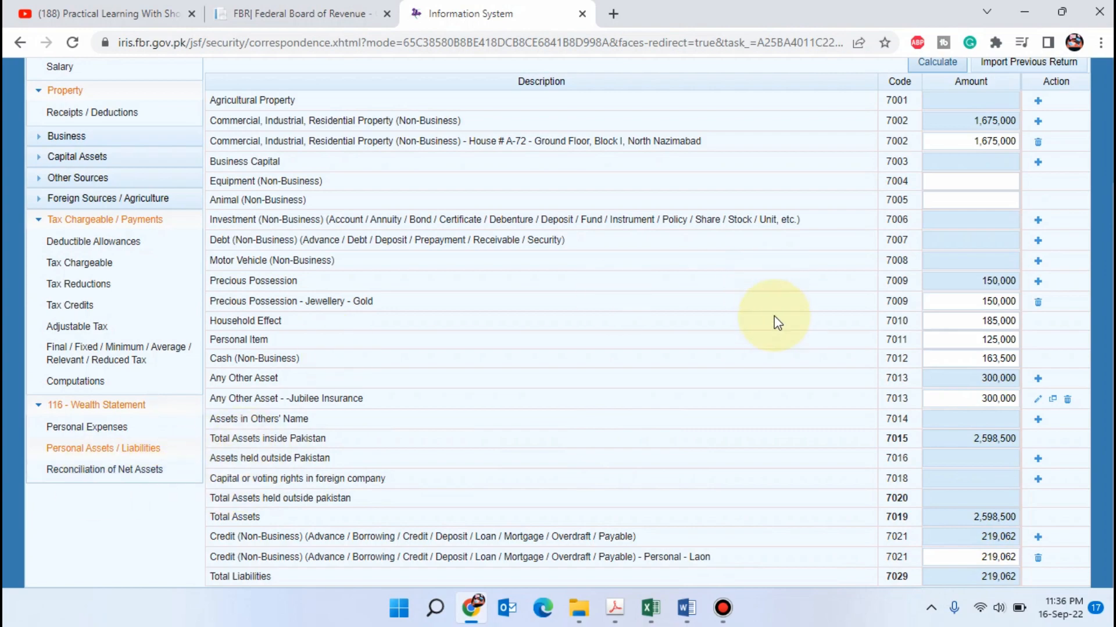
{"action": "scroll", "coordinate": [984, 251], "scroll_direction": "up", "scroll_amount": 3}
{"action": "left_click", "coordinate": [944, 224]}
{"action": "scroll", "coordinate": [50, 373], "scroll_direction": "down", "scroll_amount": 3}
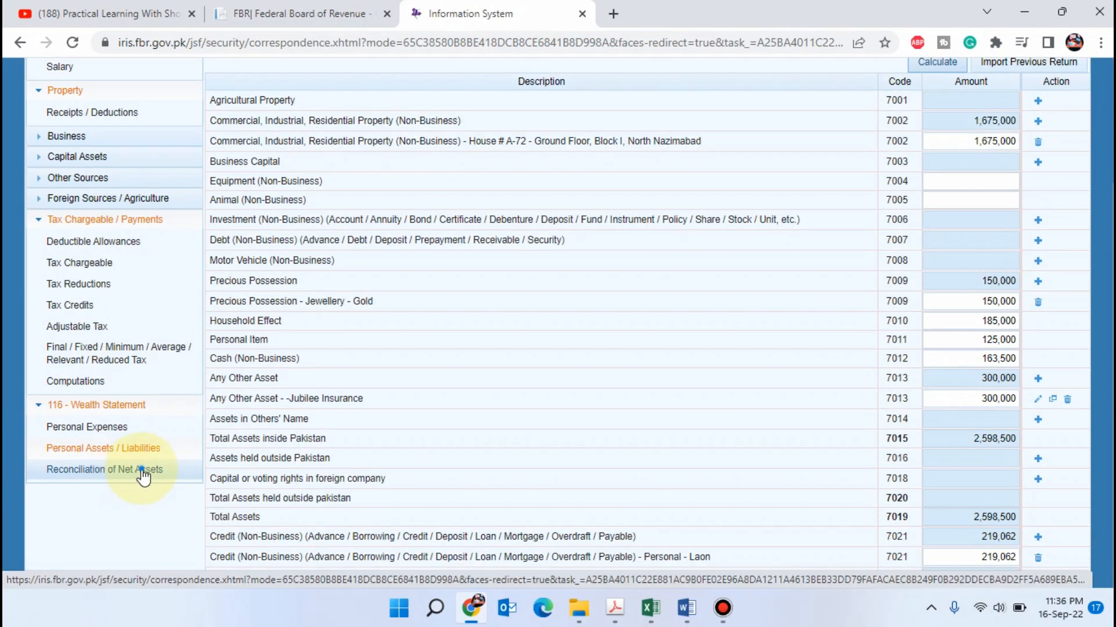
Open the Reconciliation of Net Assets form and review the current-year and previous-year net assets
{"action": "left_click", "coordinate": [141, 469]}
{"action": "left_click", "coordinate": [952, 279]}
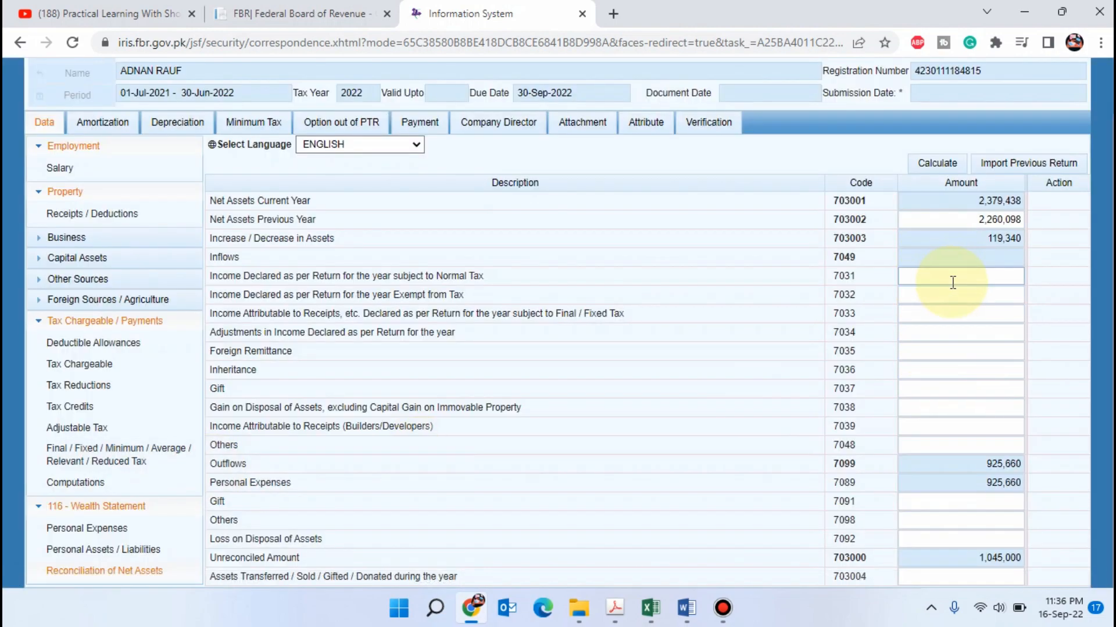
{"action": "left_click", "coordinate": [962, 219]}
{"action": "left_click", "coordinate": [963, 198]}
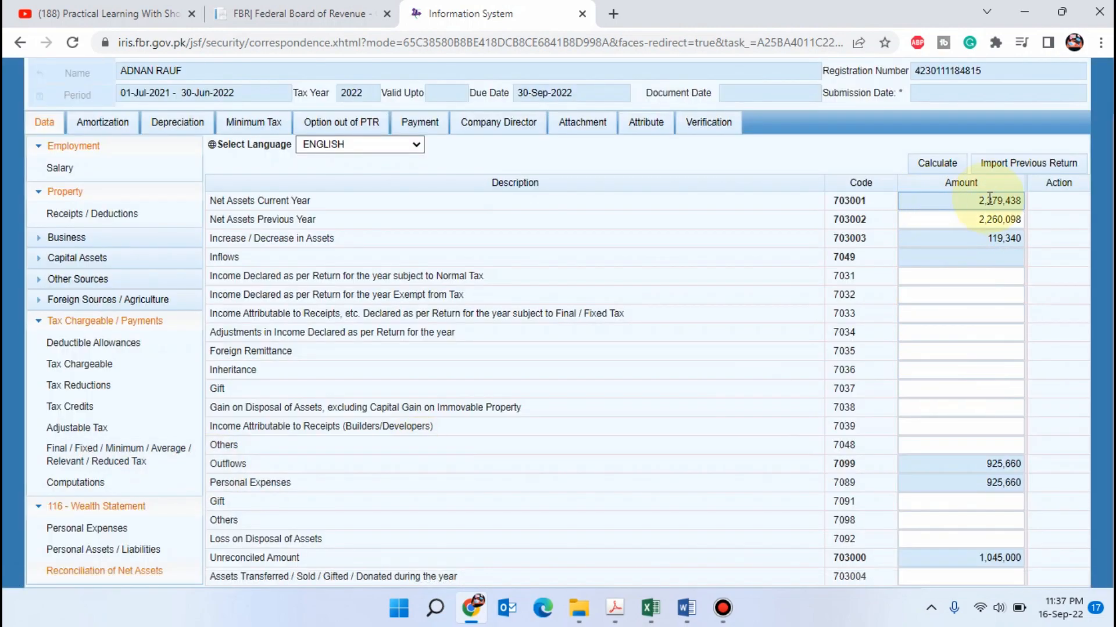
{"action": "left_click", "coordinate": [960, 219]}
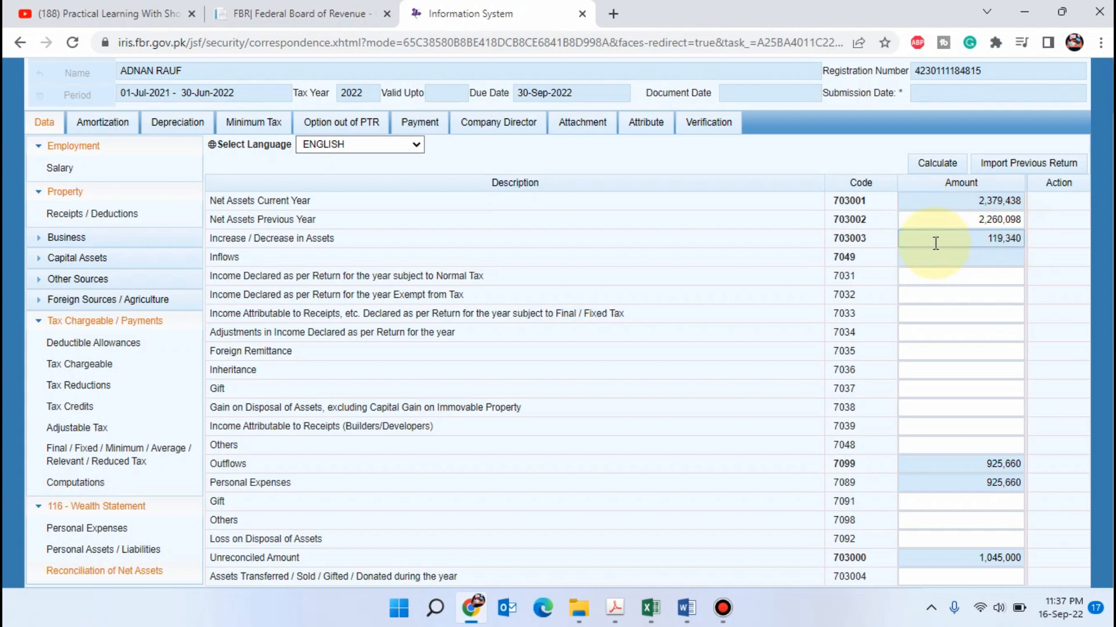
Compare the net assets and Increase/Decrease figures in the Excel reconciliation with the Iris form
{"action": "key", "text": "alt+Tab"}
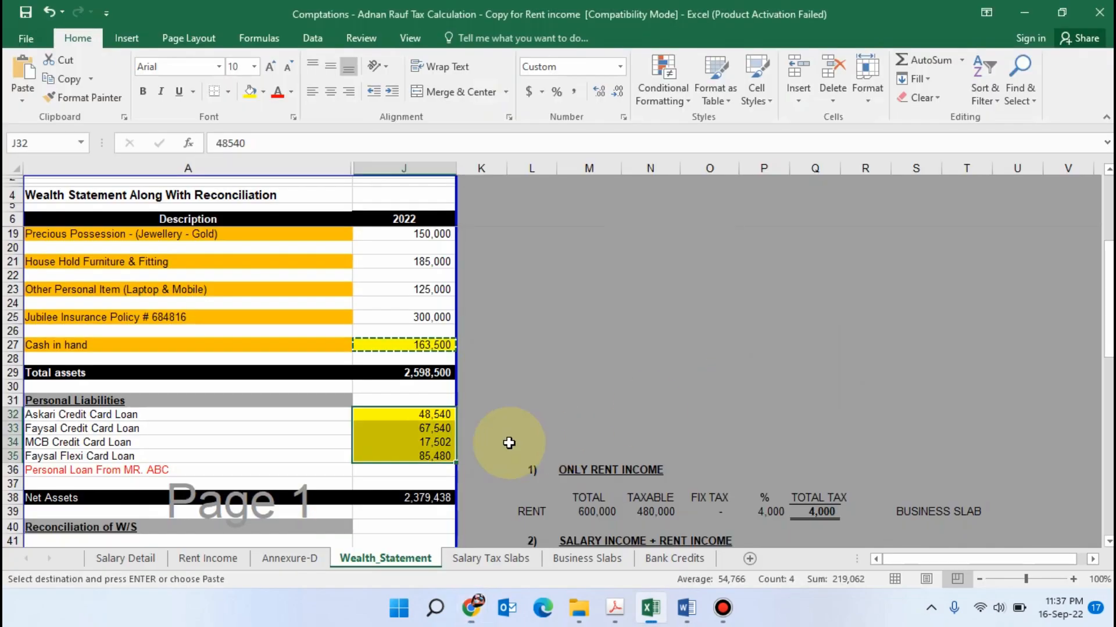
{"action": "scroll", "coordinate": [419, 389], "scroll_direction": "down", "scroll_amount": 3}
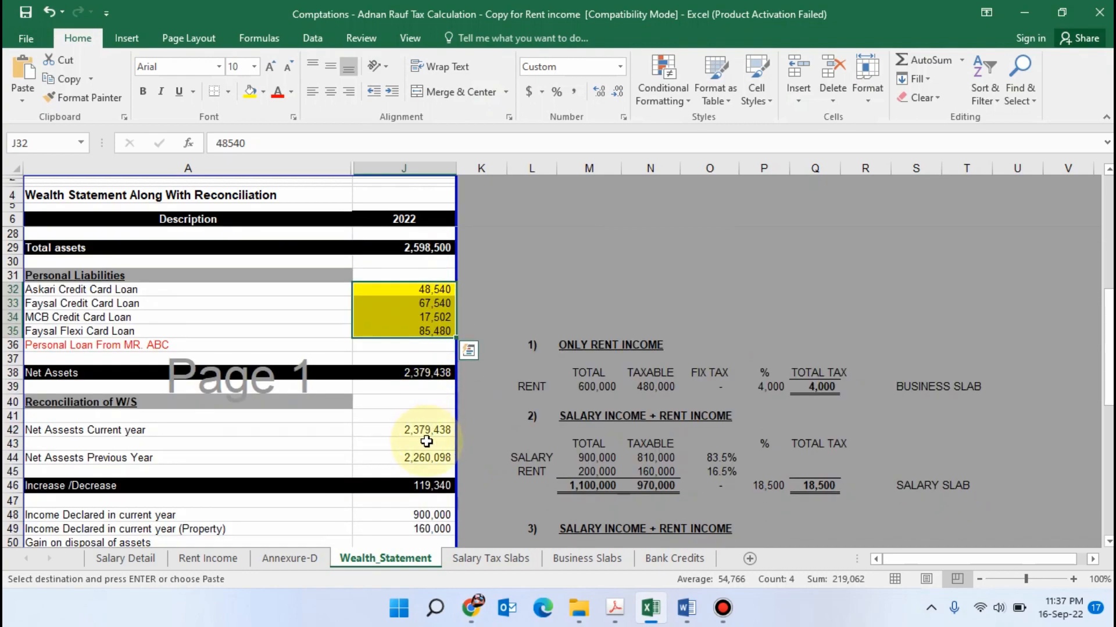
{"action": "left_click", "coordinate": [407, 485]}
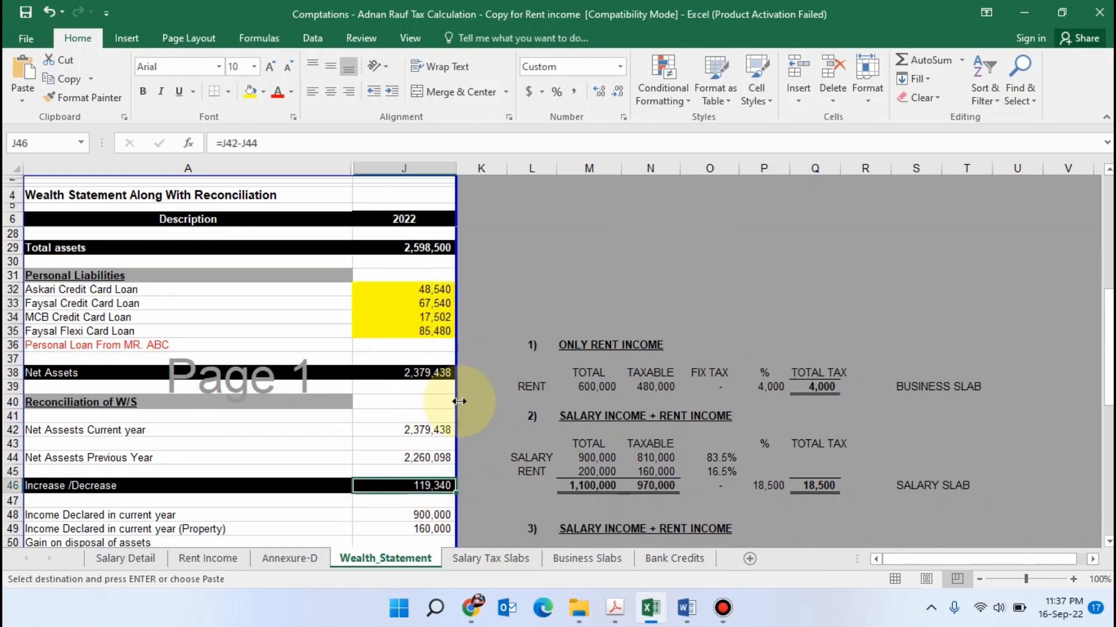
{"action": "scroll", "coordinate": [478, 378], "scroll_direction": "down", "scroll_amount": 3}
{"action": "key", "text": "alt+Tab"}
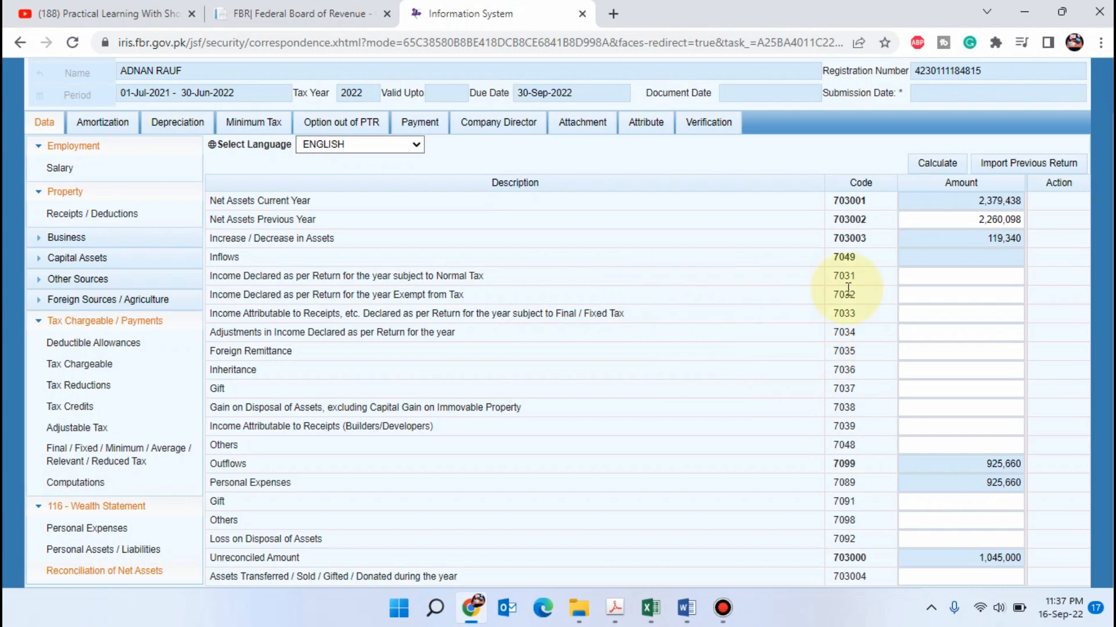
Copy the total income of 970,000 from Computations into the reconciliation's Income Declared subject to Normal Tax amount
{"action": "left_click", "coordinate": [956, 281]}
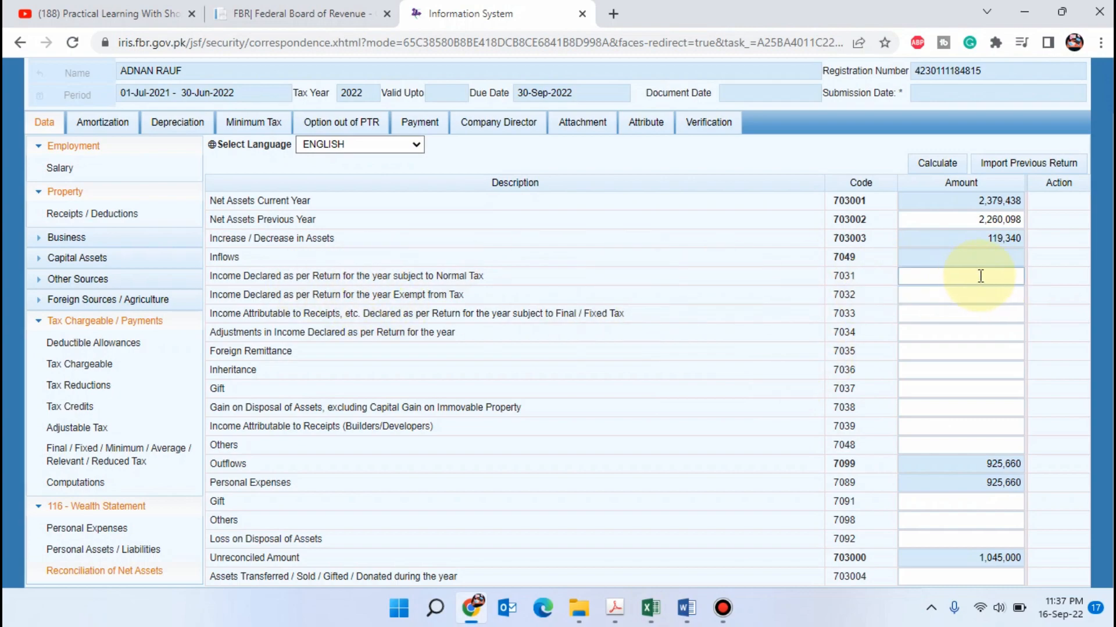
{"action": "key", "text": "alt+Tab"}
{"action": "key", "text": "alt+Tab"}
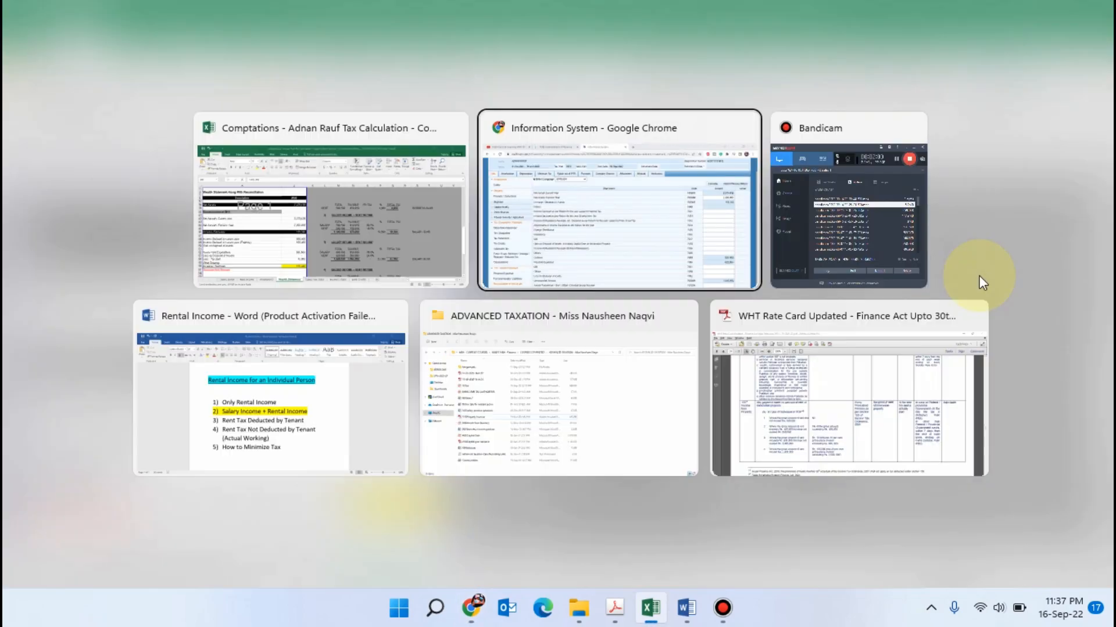
{"action": "key", "text": "alt+Tab"}
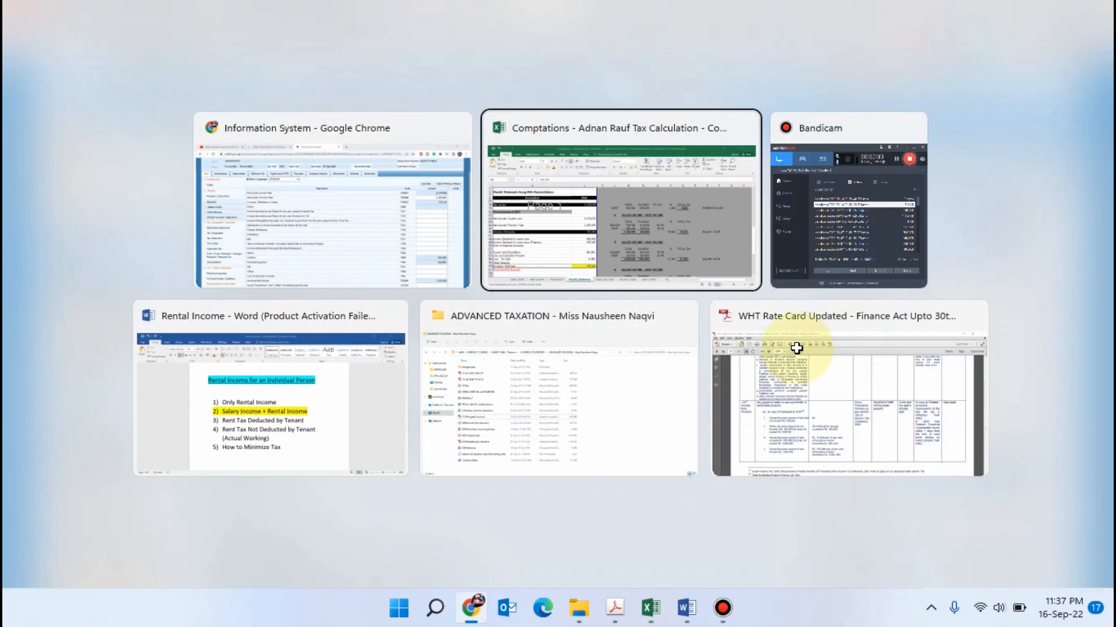
{"action": "key", "text": "alt+Tab"}
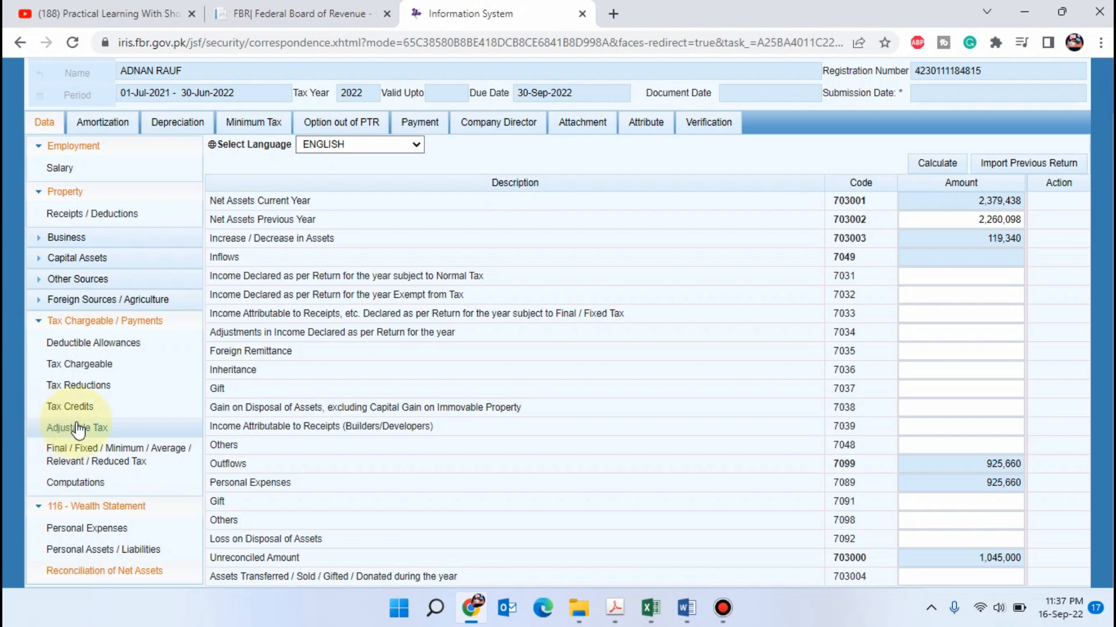
{"action": "left_click", "coordinate": [74, 483]}
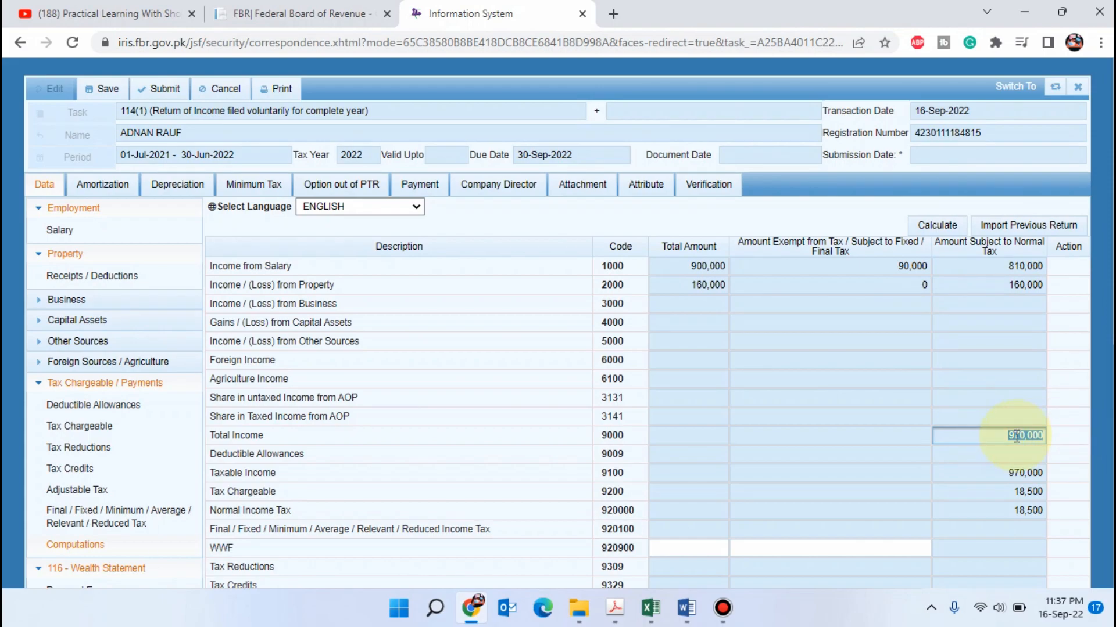
{"action": "key", "text": "alt+Tab"}
{"action": "key", "text": "alt+Tab"}
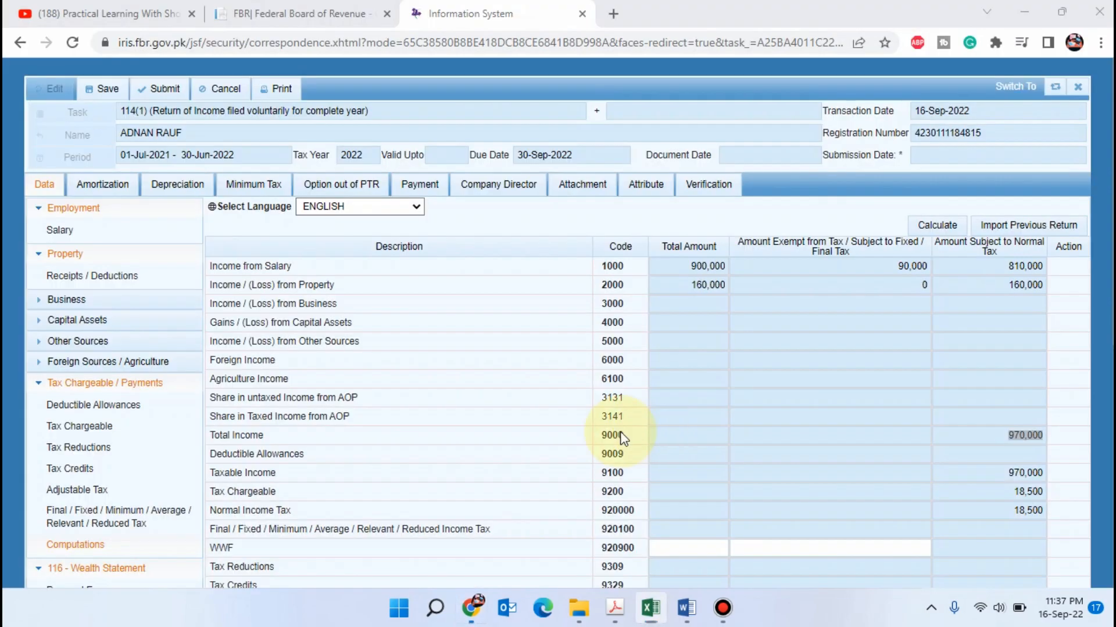
{"action": "scroll", "coordinate": [104, 459], "scroll_direction": "down", "scroll_amount": 5}
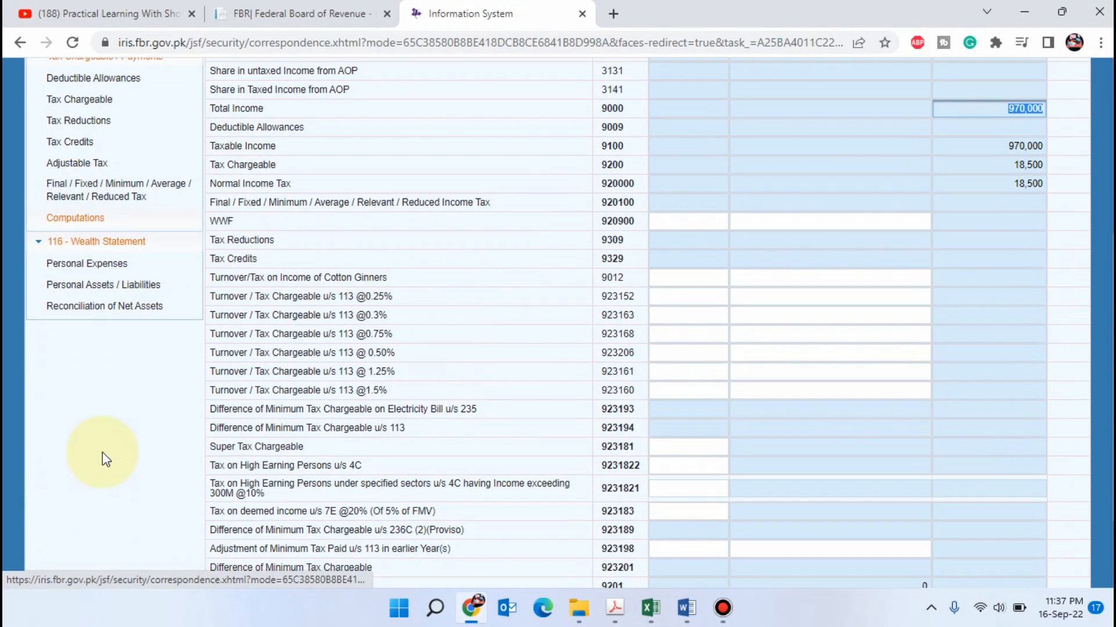
{"action": "left_click", "coordinate": [110, 307]}
{"action": "left_click", "coordinate": [1007, 279]}
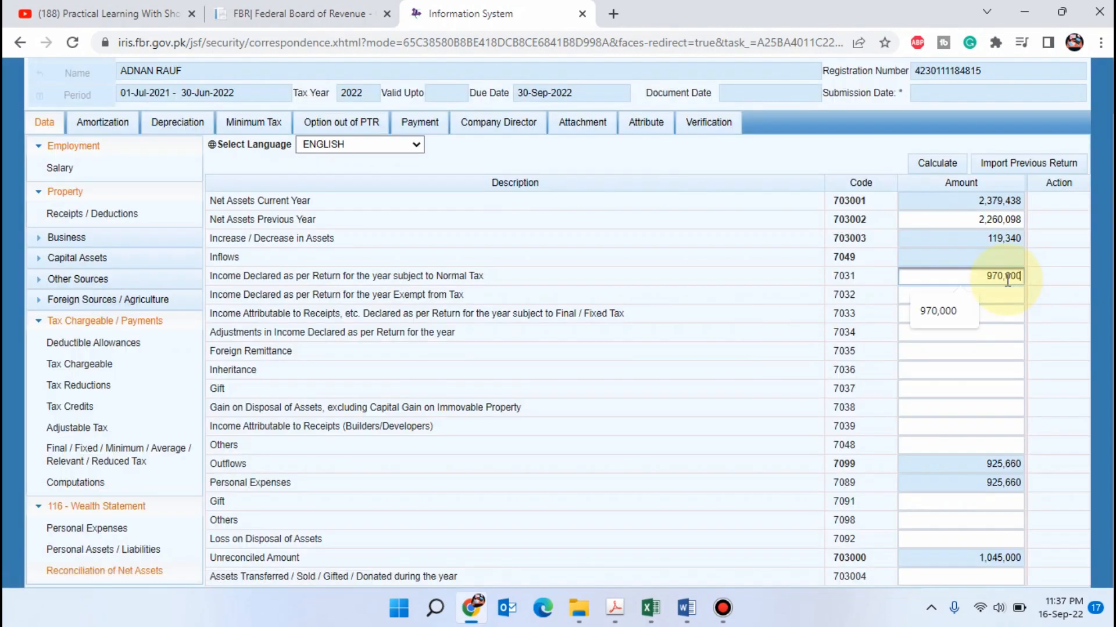
{"action": "key", "text": "Tab"}
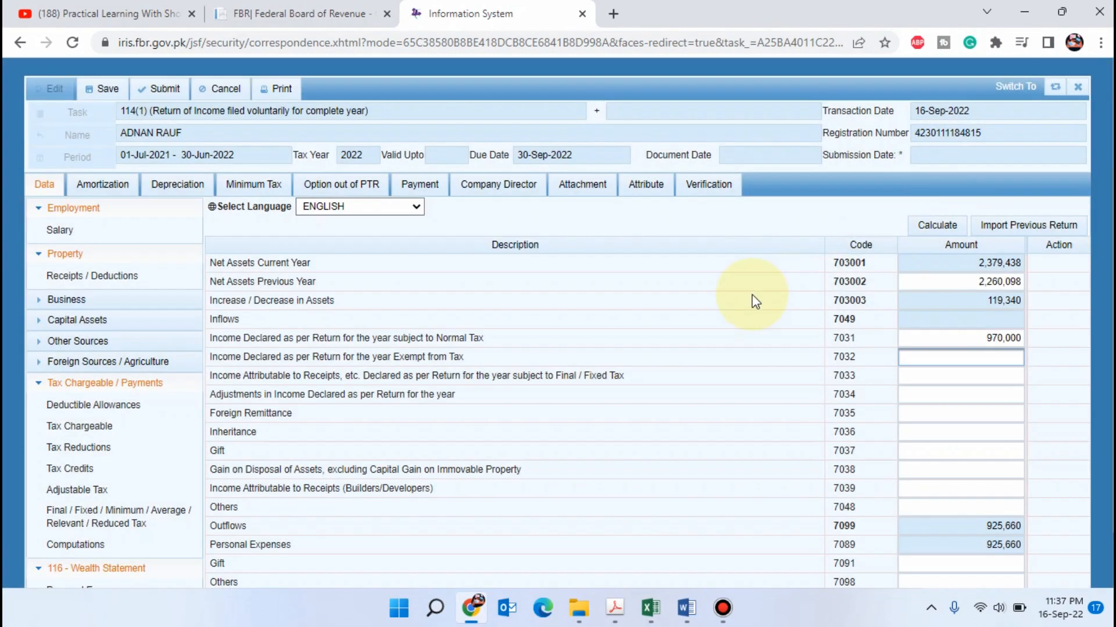
Enter 90,000 as Income Declared Exempt from Tax and recalculate the Reconciliation of Net Assets
{"action": "type", "text": "90000"}
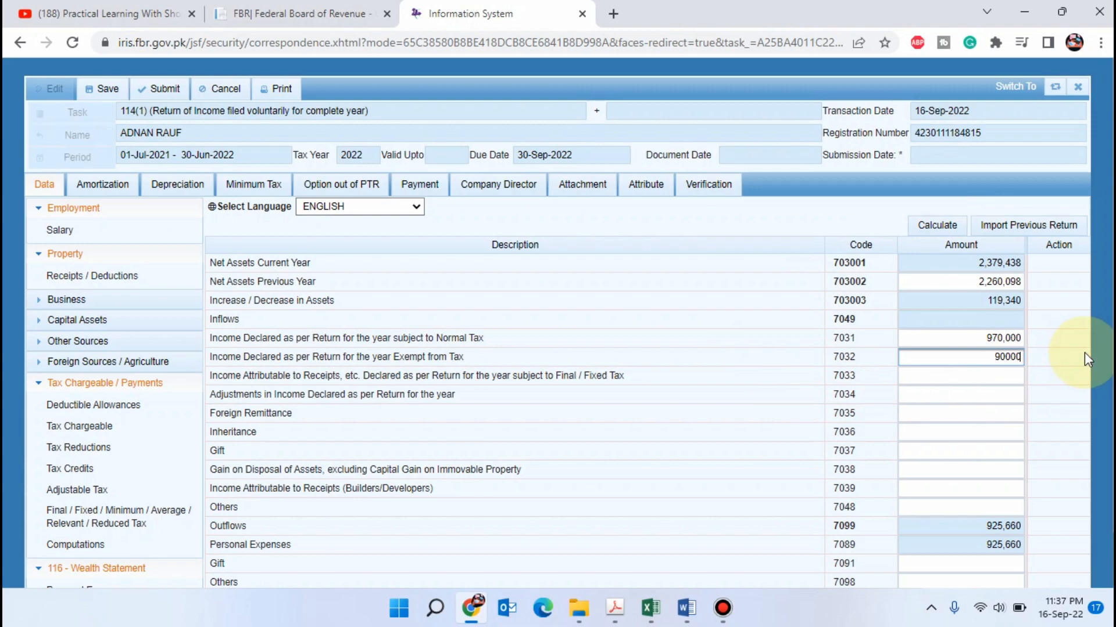
{"action": "key", "text": "Tab"}
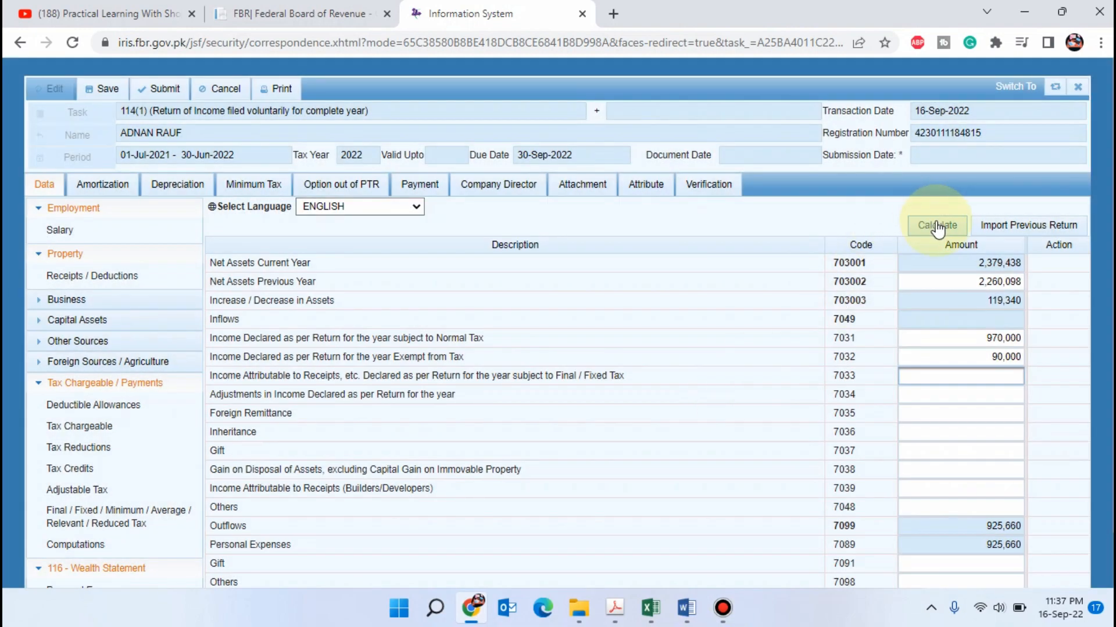
{"action": "left_click", "coordinate": [936, 227]}
{"action": "left_click", "coordinate": [969, 396]}
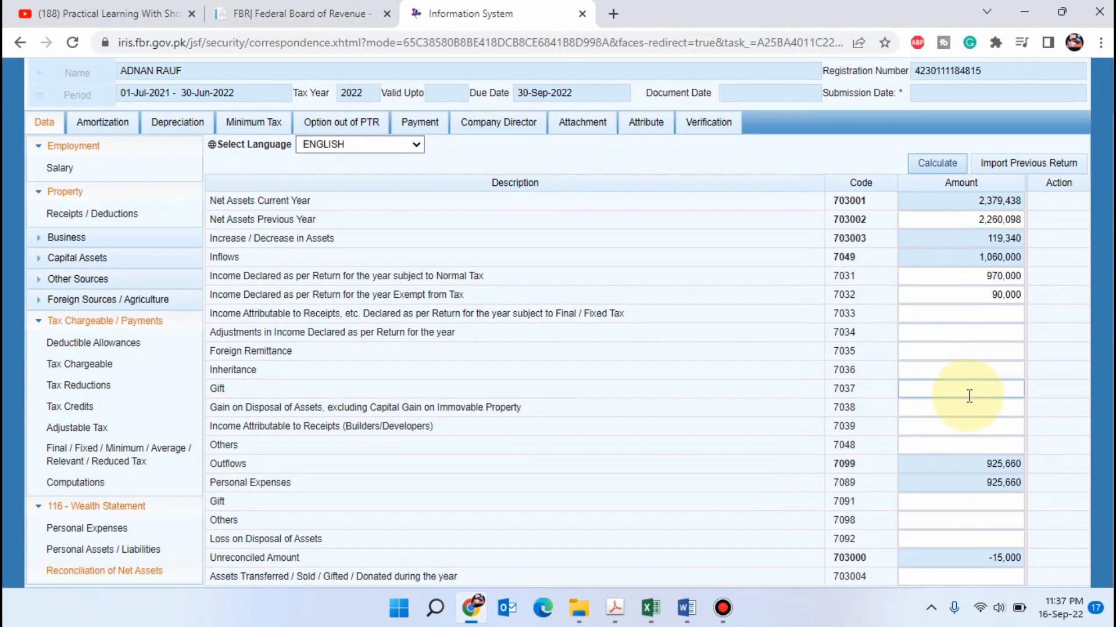
Check the tax paid in the Excel wealth reconciliation against the section 149 salary tax deduction on the Salary Detail sheet
{"action": "left_click", "coordinate": [979, 540]}
{"action": "left_click", "coordinate": [959, 570]}
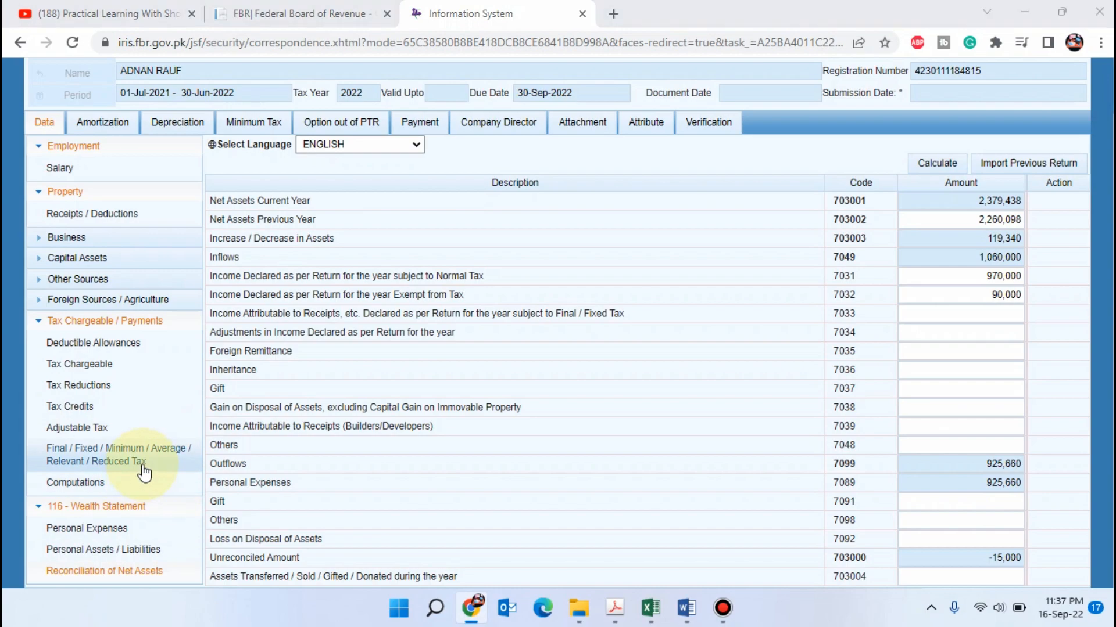
{"action": "key", "text": "alt+Tab"}
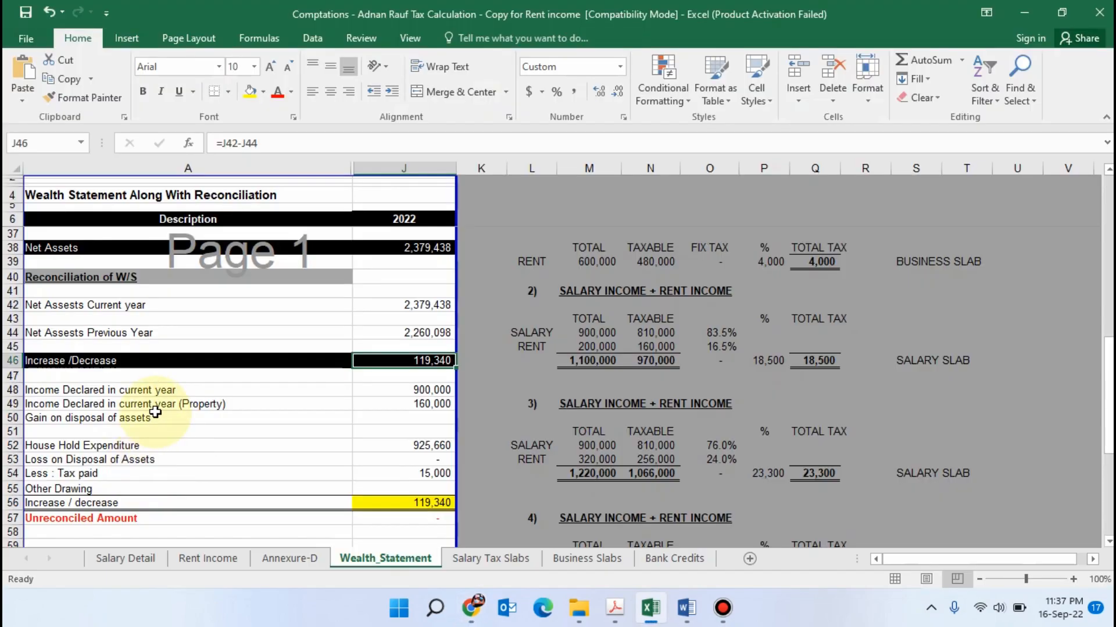
{"action": "scroll", "coordinate": [155, 455], "scroll_direction": "down", "scroll_amount": 2}
{"action": "left_click", "coordinate": [125, 558]}
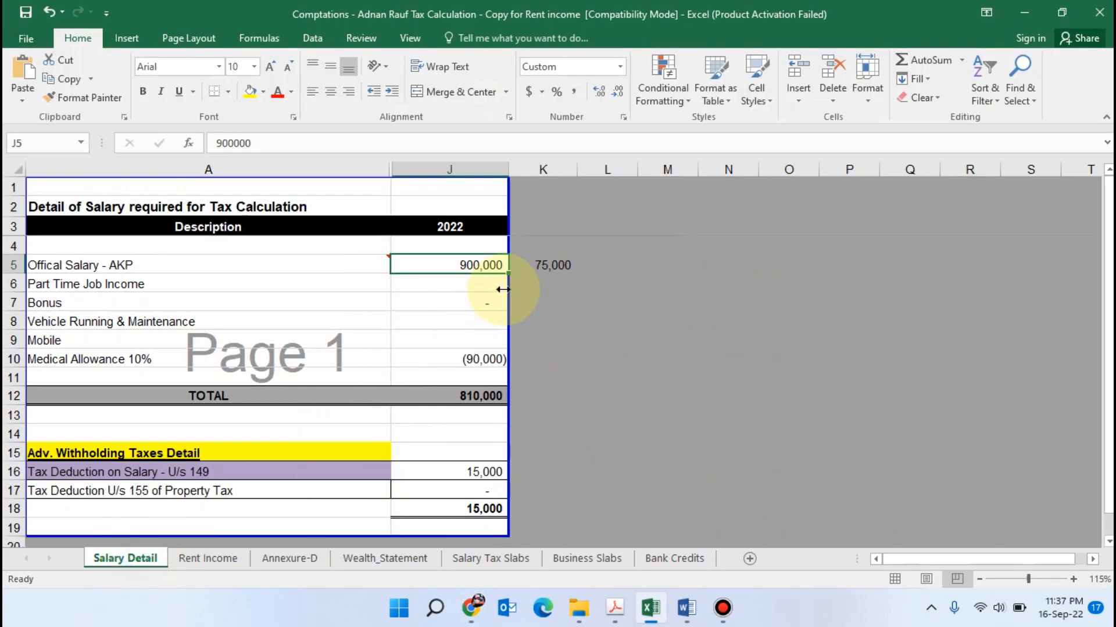
{"action": "scroll", "coordinate": [443, 366], "scroll_direction": "down", "scroll_amount": 1}
{"action": "left_click", "coordinate": [178, 416]}
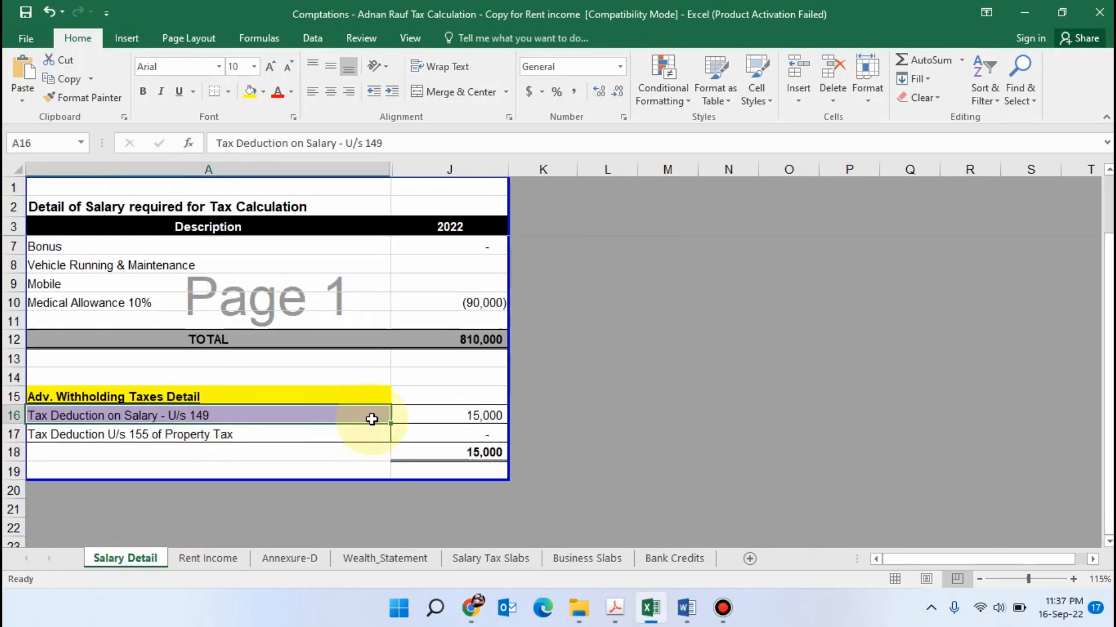
{"action": "left_click", "coordinate": [487, 416]}
{"action": "left_click", "coordinate": [376, 428]}
{"action": "left_click", "coordinate": [441, 424]}
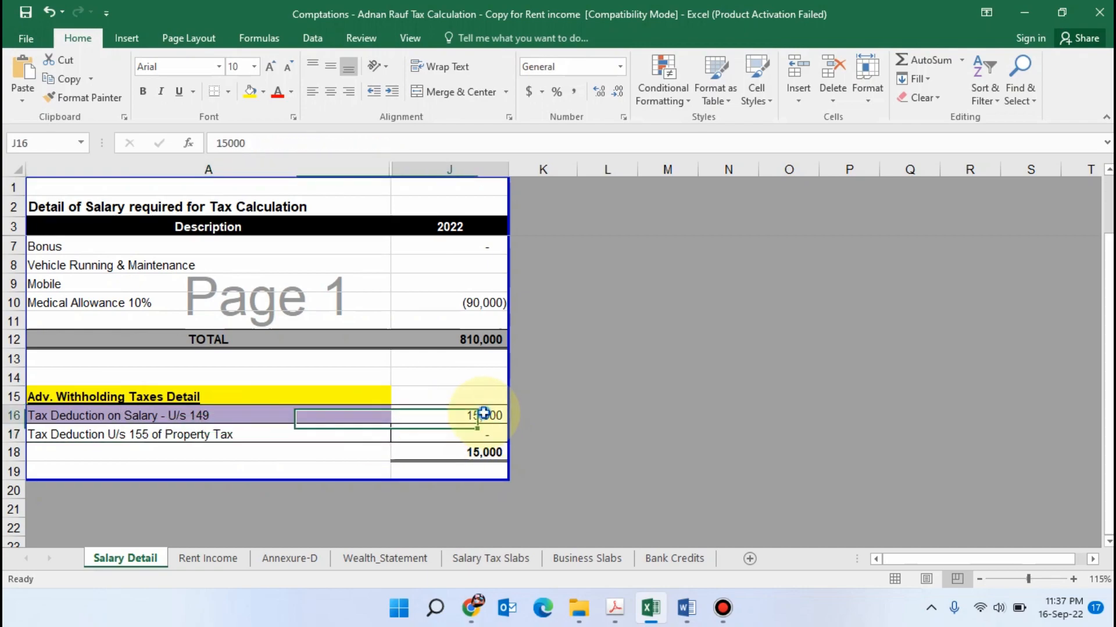
Switch to Iris, enter 15,000 as tax deducted on Salary of Employees u/s 149 under Adjustable Tax, and recalculate
{"action": "key", "text": "alt+Tab"}
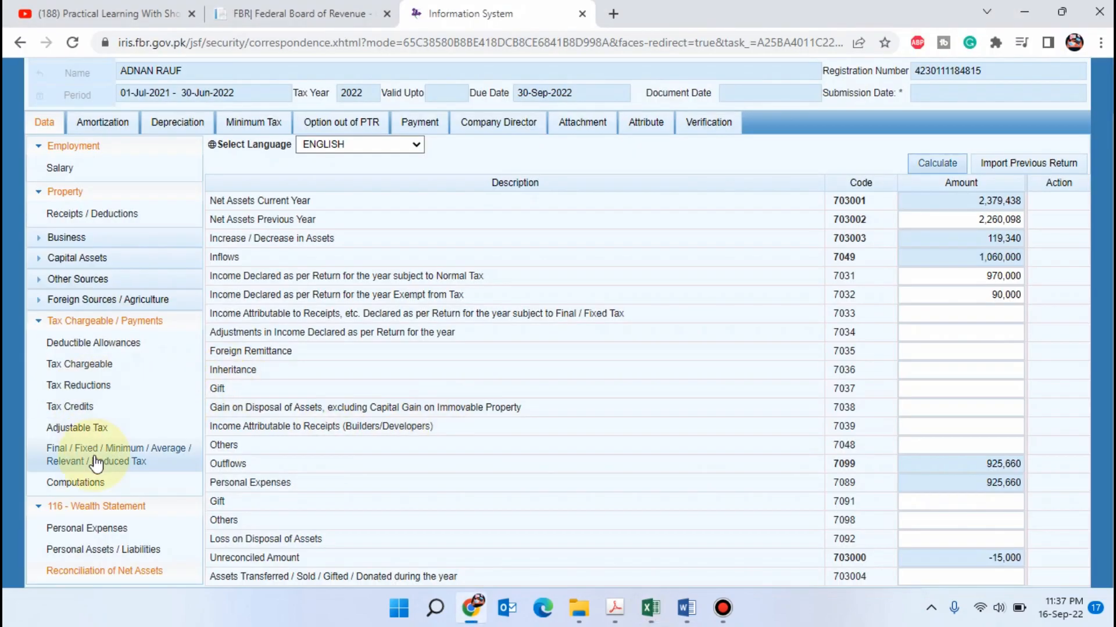
{"action": "left_click", "coordinate": [86, 427]}
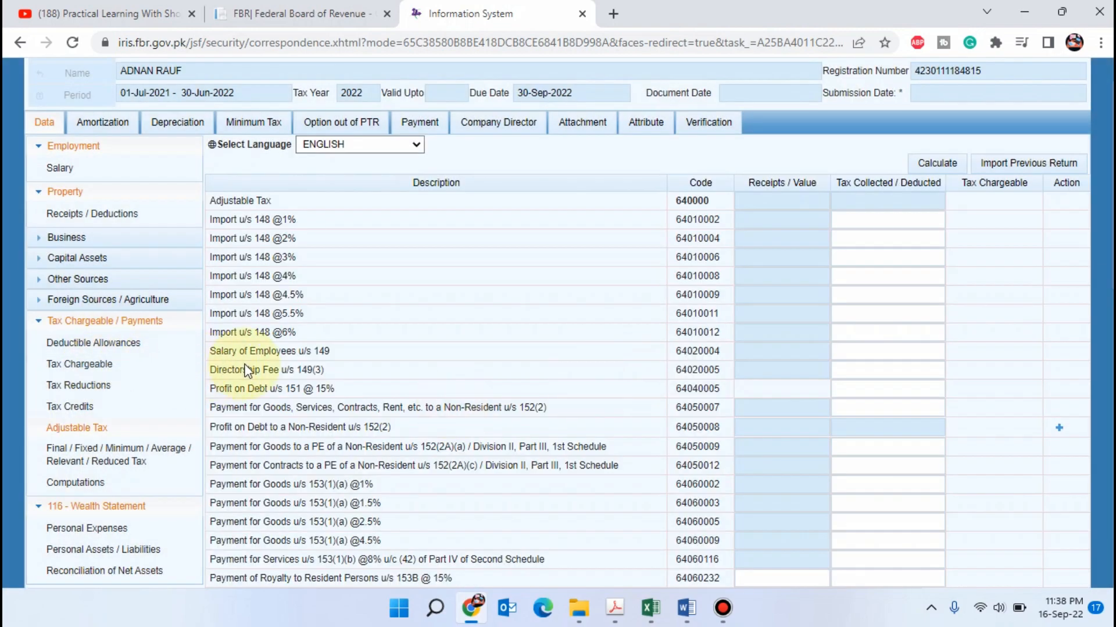
{"action": "key", "text": "ctrl+f"}
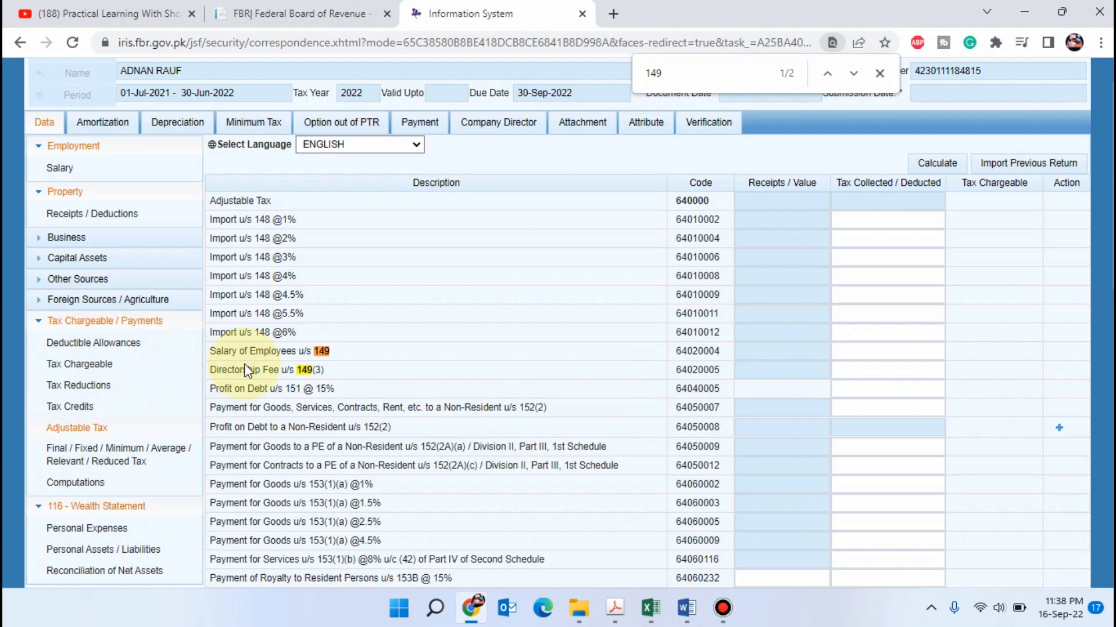
{"action": "left_click", "coordinate": [880, 352]}
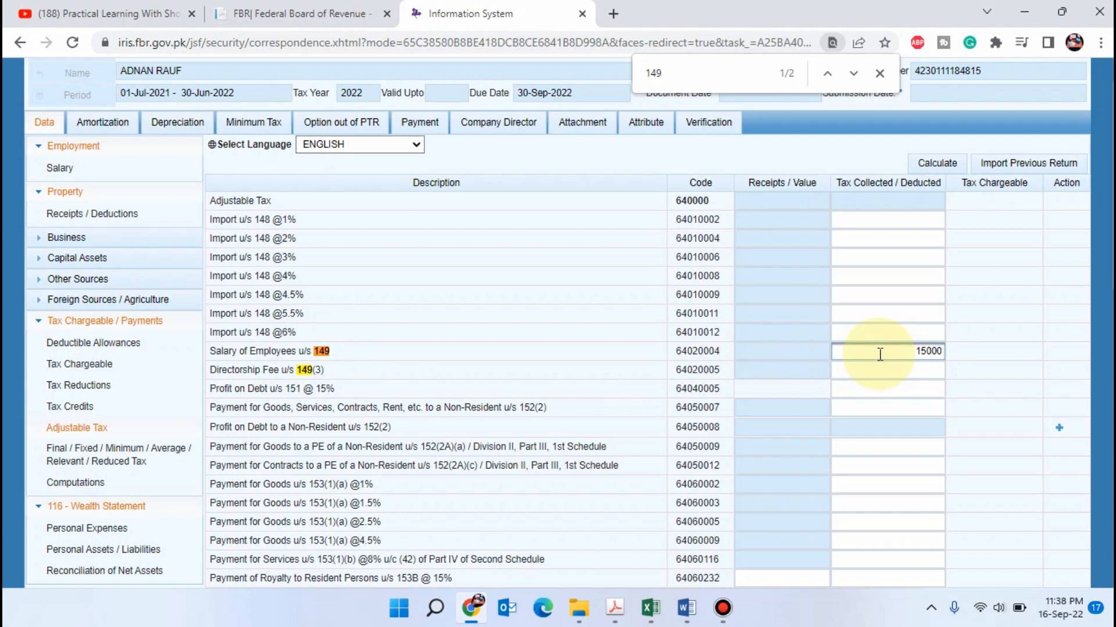
{"action": "key", "text": "Tab"}
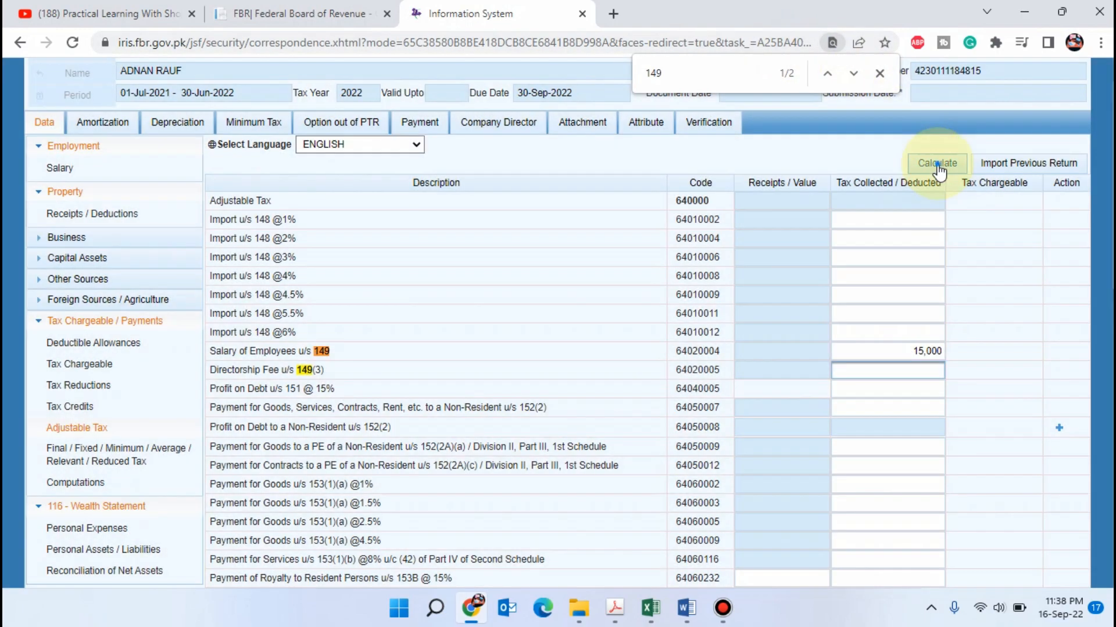
{"action": "left_click", "coordinate": [935, 164]}
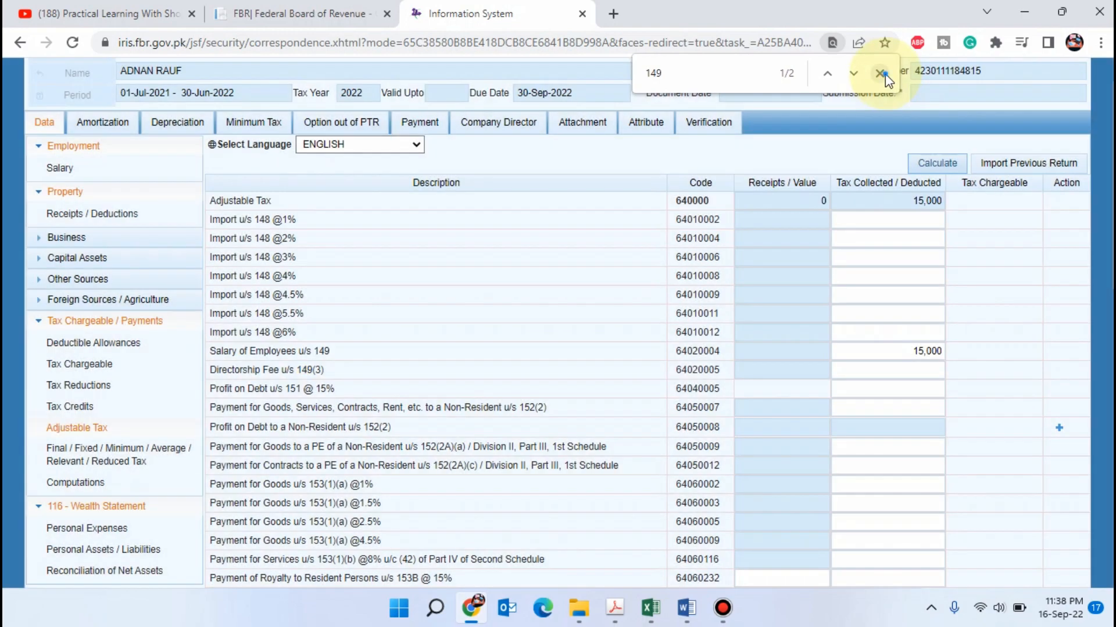
{"action": "left_click", "coordinate": [879, 73]}
Enter 15,000 as Others under Outflows in the Reconciliation of Net Assets and recalculate the form
{"action": "scroll", "coordinate": [88, 359], "scroll_direction": "down", "scroll_amount": 4}
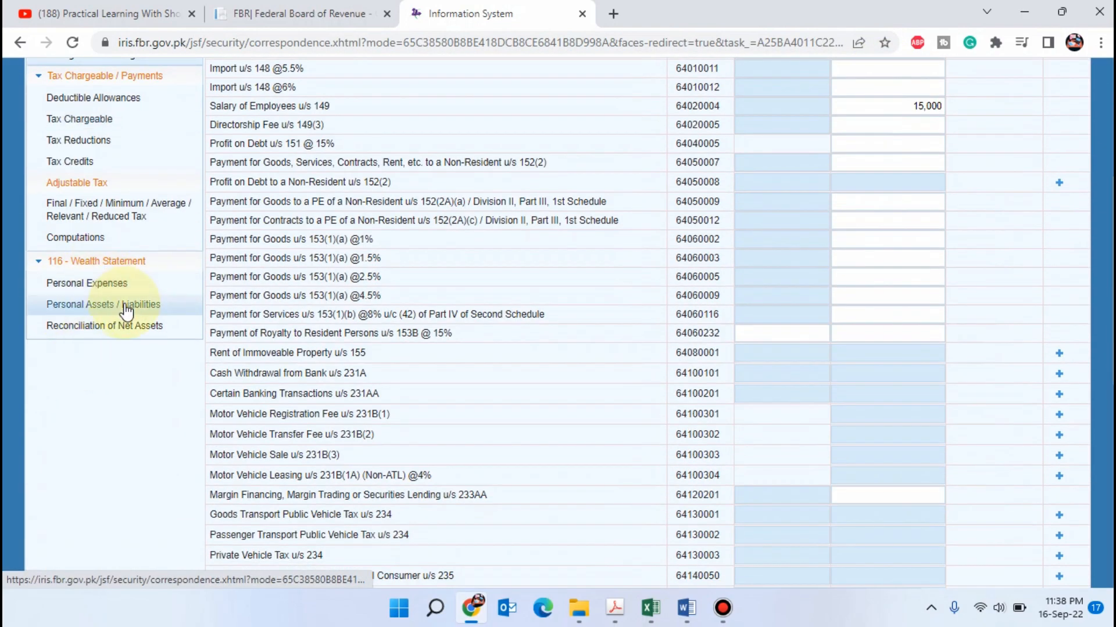
{"action": "left_click", "coordinate": [111, 327]}
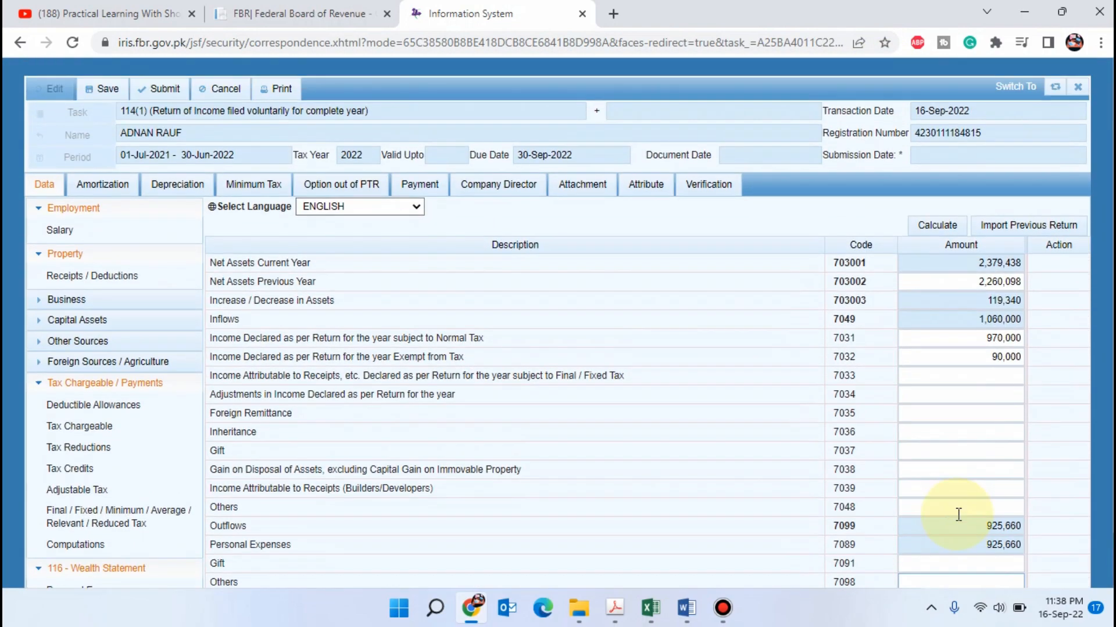
{"action": "left_click", "coordinate": [947, 226]}
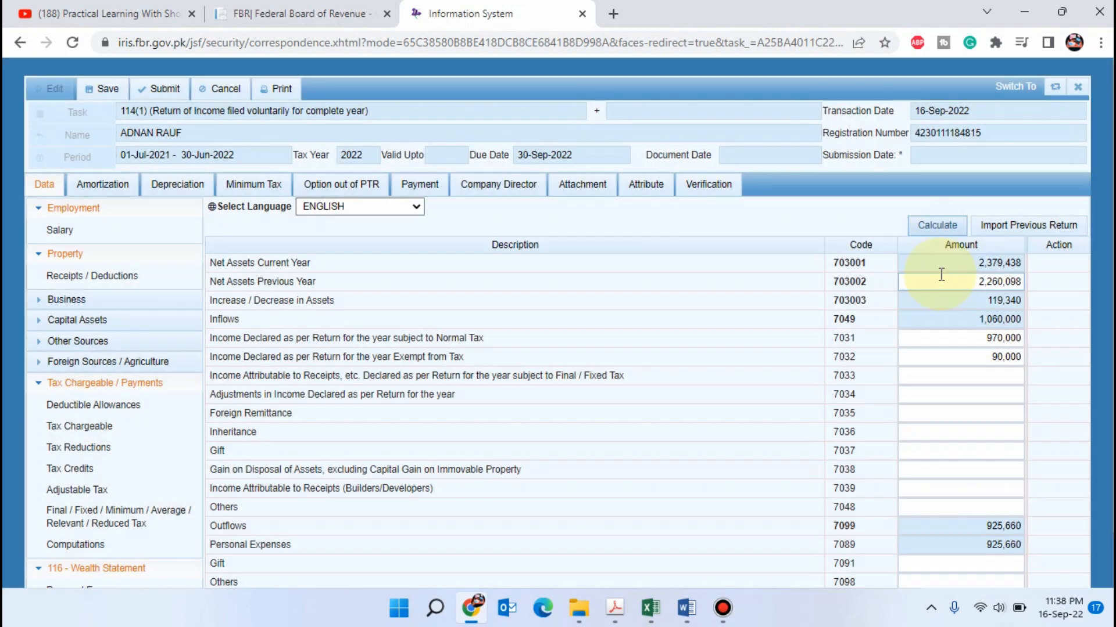
{"action": "scroll", "coordinate": [941, 306], "scroll_direction": "down", "scroll_amount": 1}
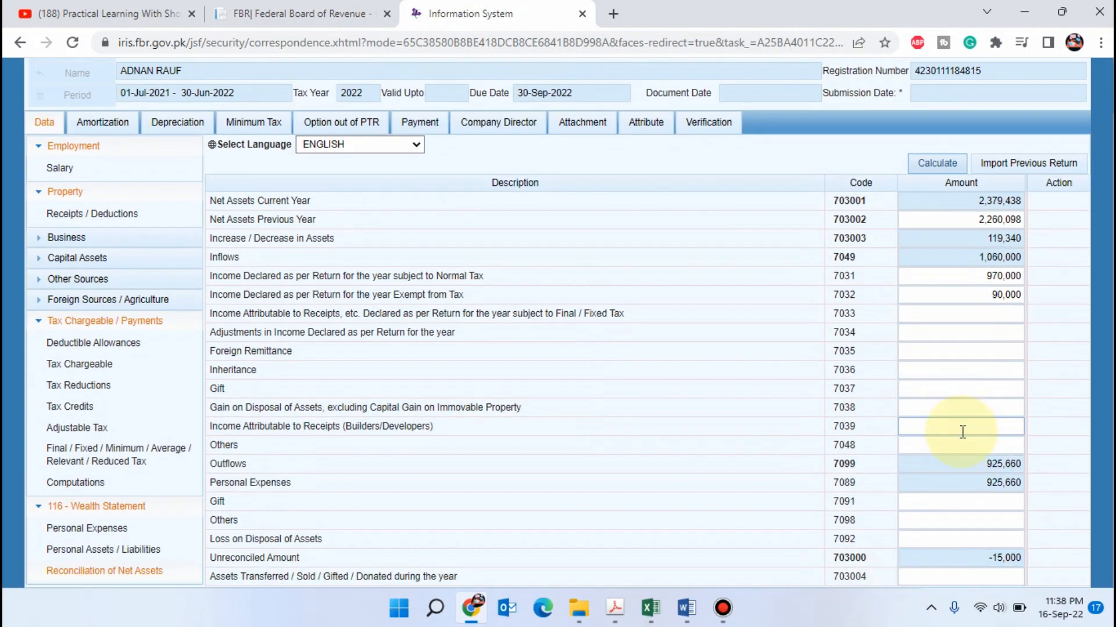
{"action": "left_click", "coordinate": [981, 537]}
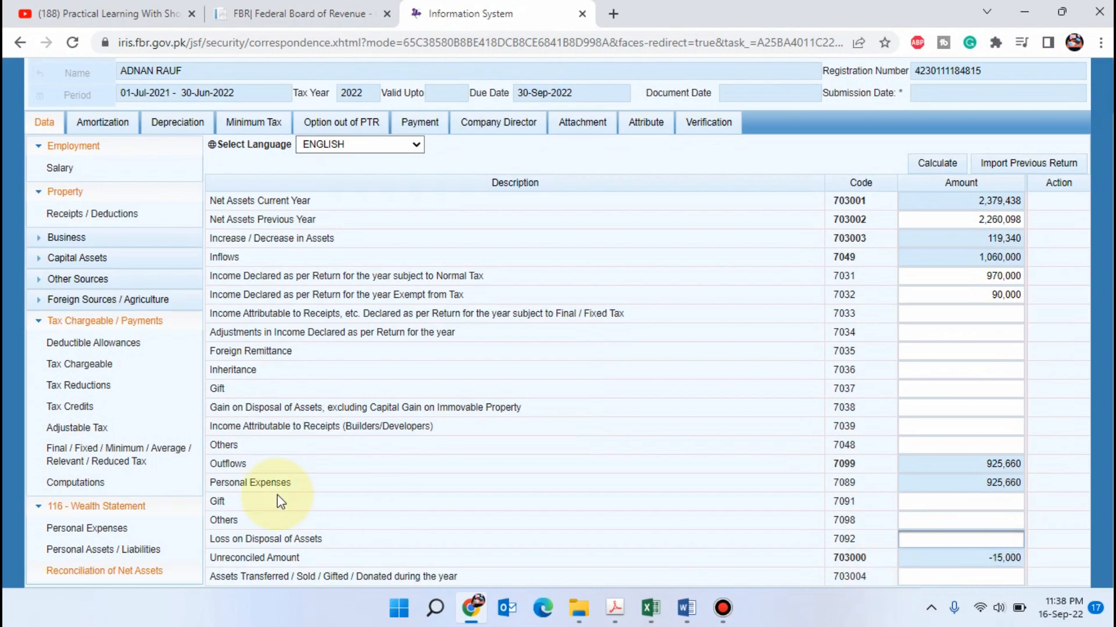
{"action": "left_click", "coordinate": [952, 517]}
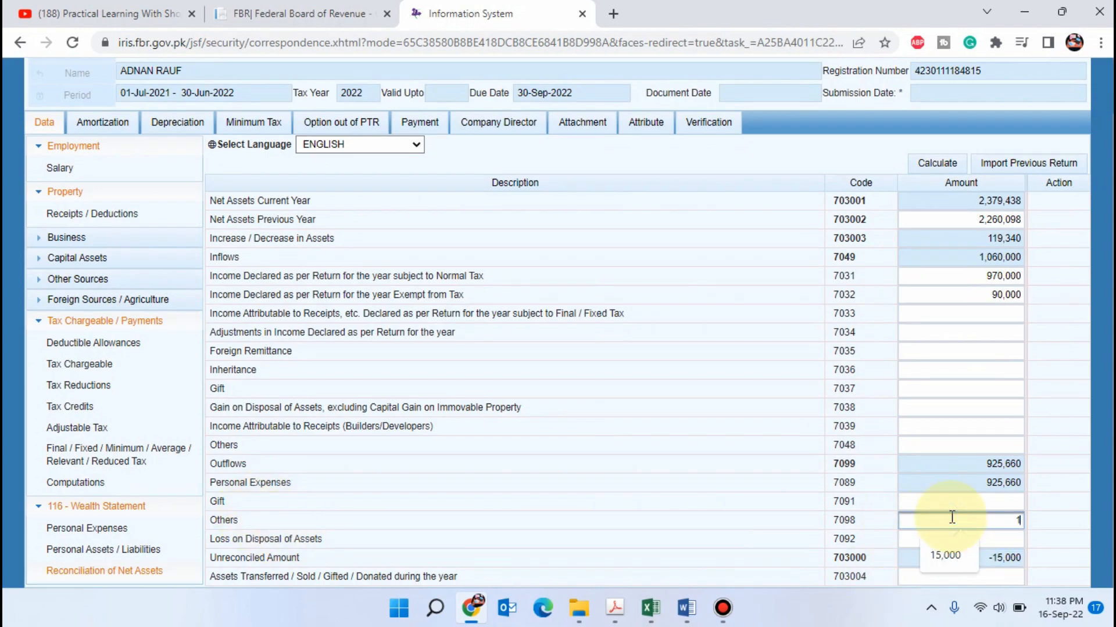
{"action": "type", "text": "15,000"}
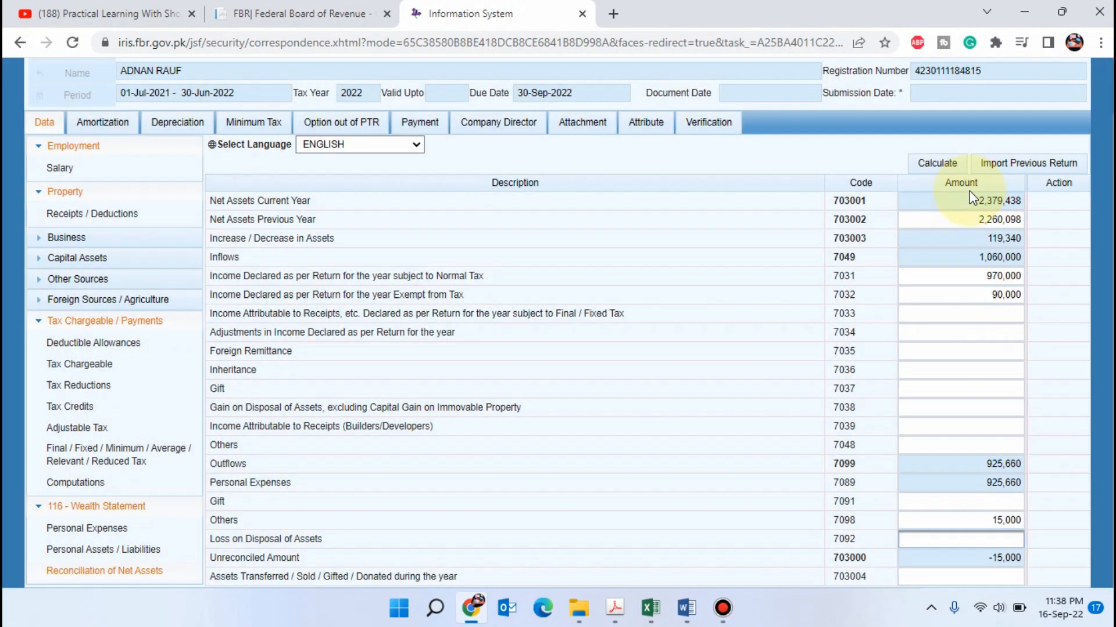
{"action": "left_click", "coordinate": [938, 165]}
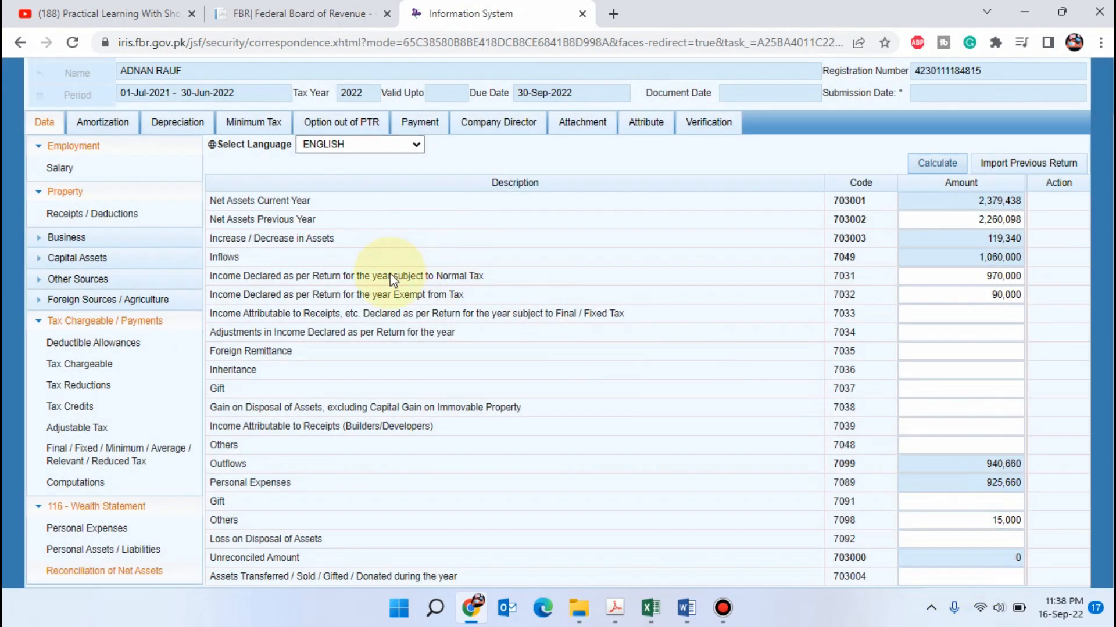
Recalculate the Computations form and review the tax chargeable, withholding income tax and admitted income tax
{"action": "left_click", "coordinate": [93, 482]}
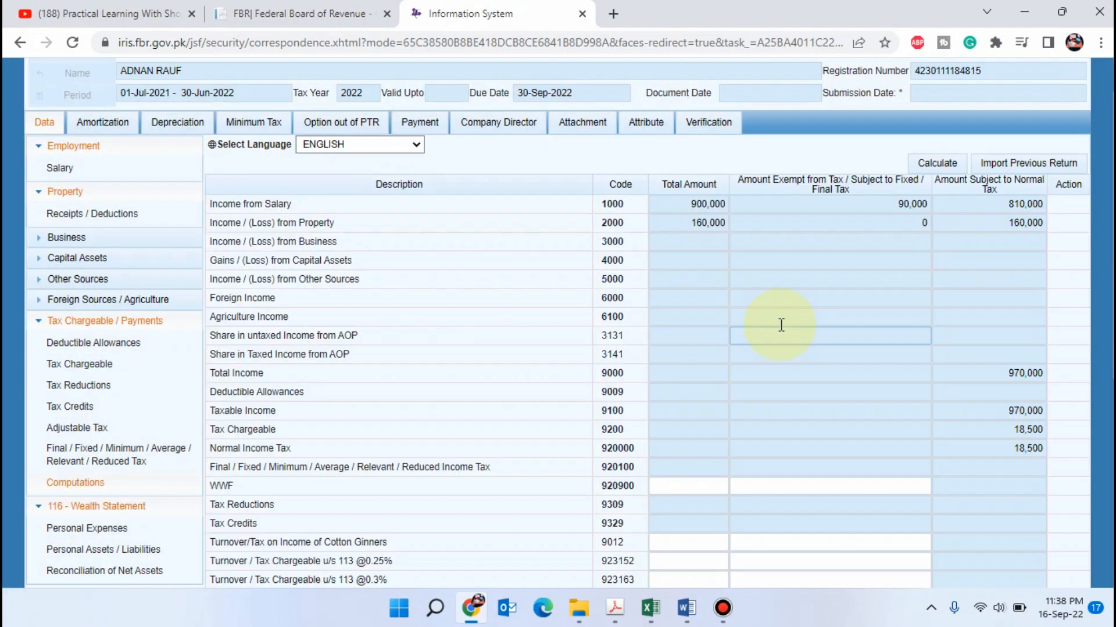
{"action": "scroll", "coordinate": [860, 285], "scroll_direction": "up", "scroll_amount": 2}
{"action": "left_click", "coordinate": [957, 229]}
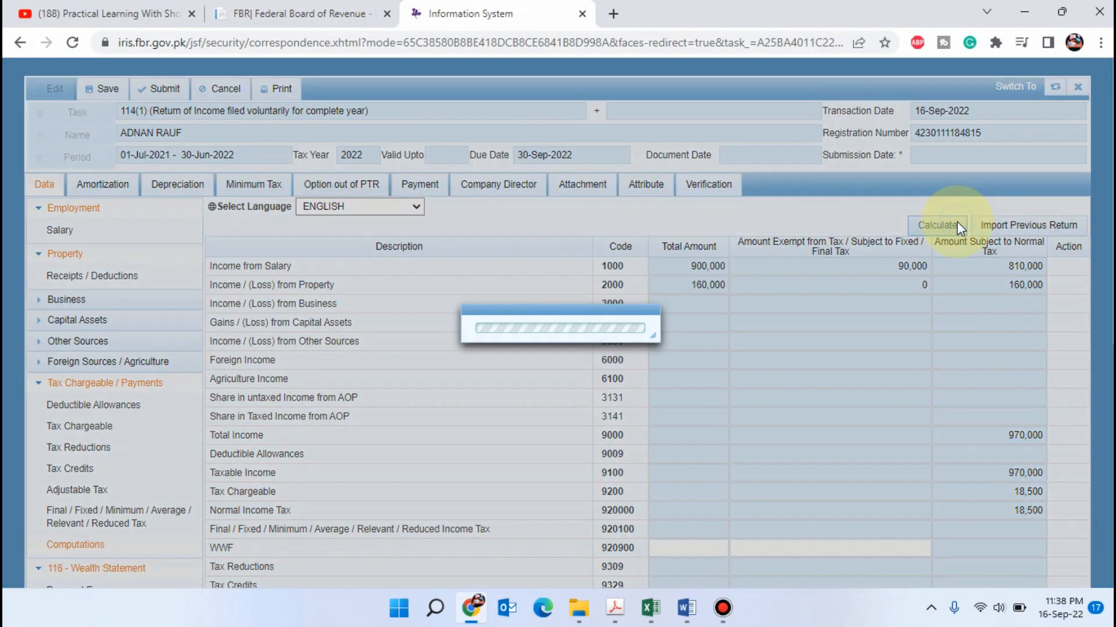
{"action": "scroll", "coordinate": [961, 274], "scroll_direction": "down", "scroll_amount": 3}
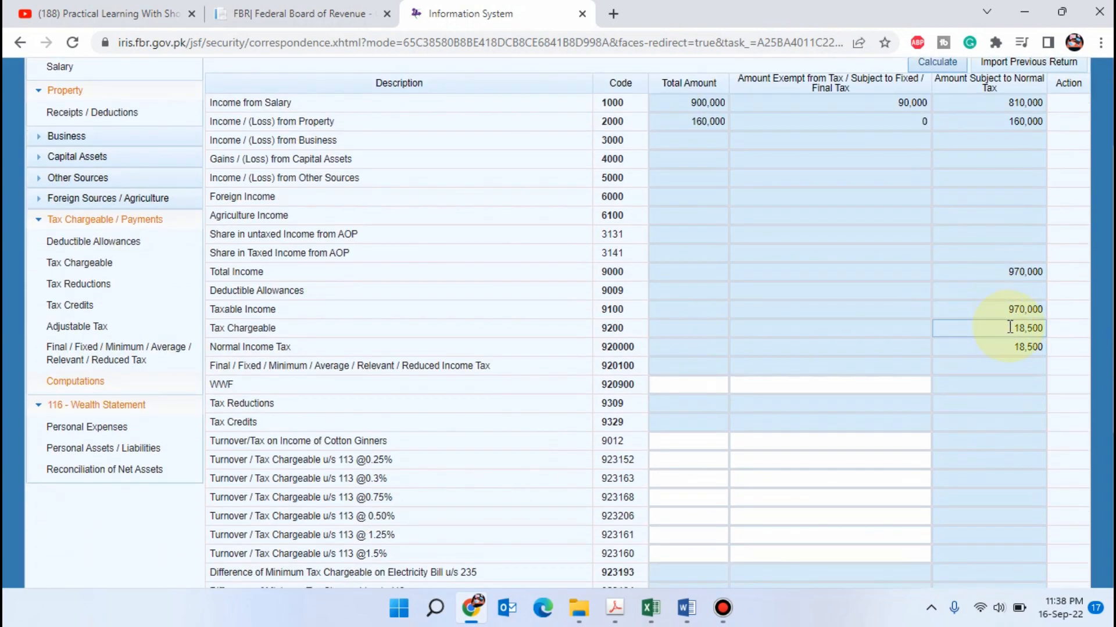
{"action": "scroll", "coordinate": [1023, 356], "scroll_direction": "down", "scroll_amount": 5}
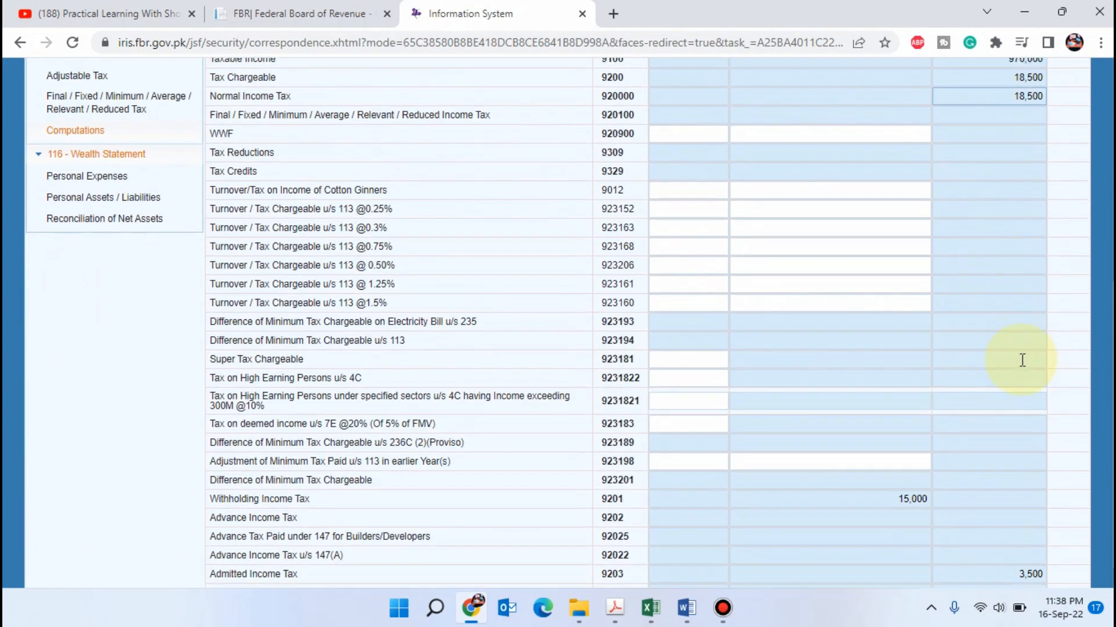
Compare the Withholding Income Tax and Admitted Income Tax rows with the tax chargeable in the Computations
{"action": "left_click", "coordinate": [889, 463]}
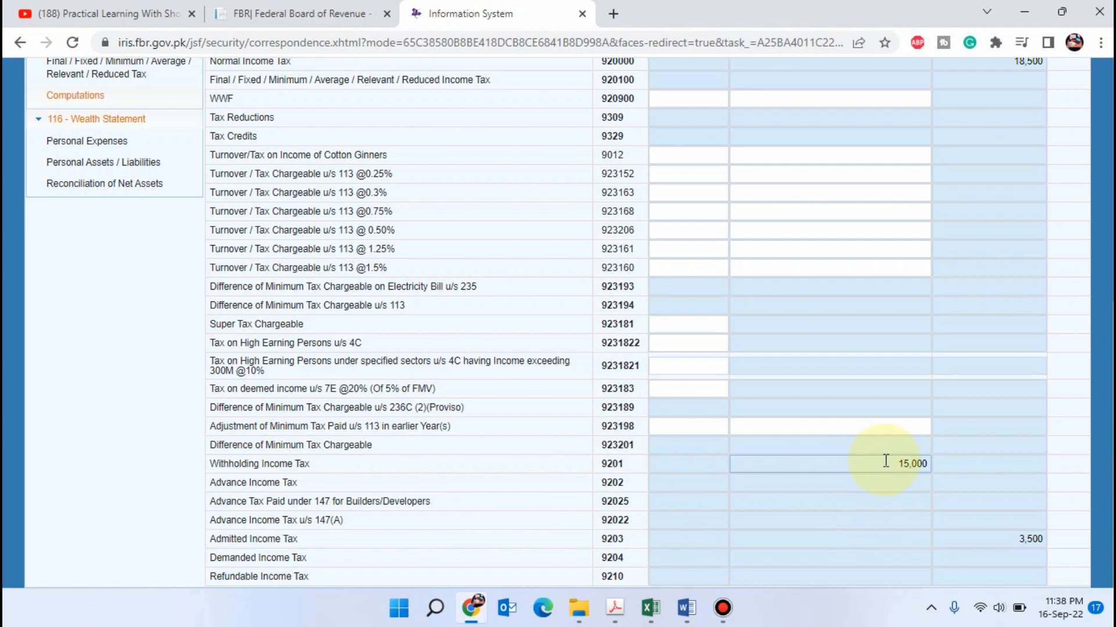
{"action": "left_click", "coordinate": [1011, 542]}
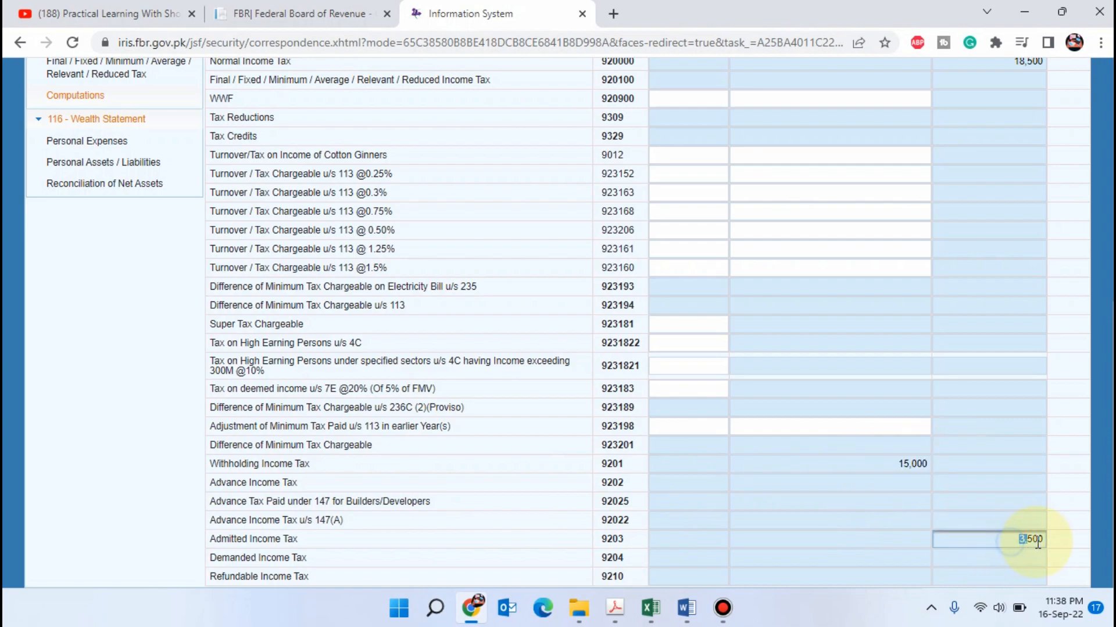
{"action": "left_click_drag", "start_coordinate": [221, 539], "coordinate": [298, 540]}
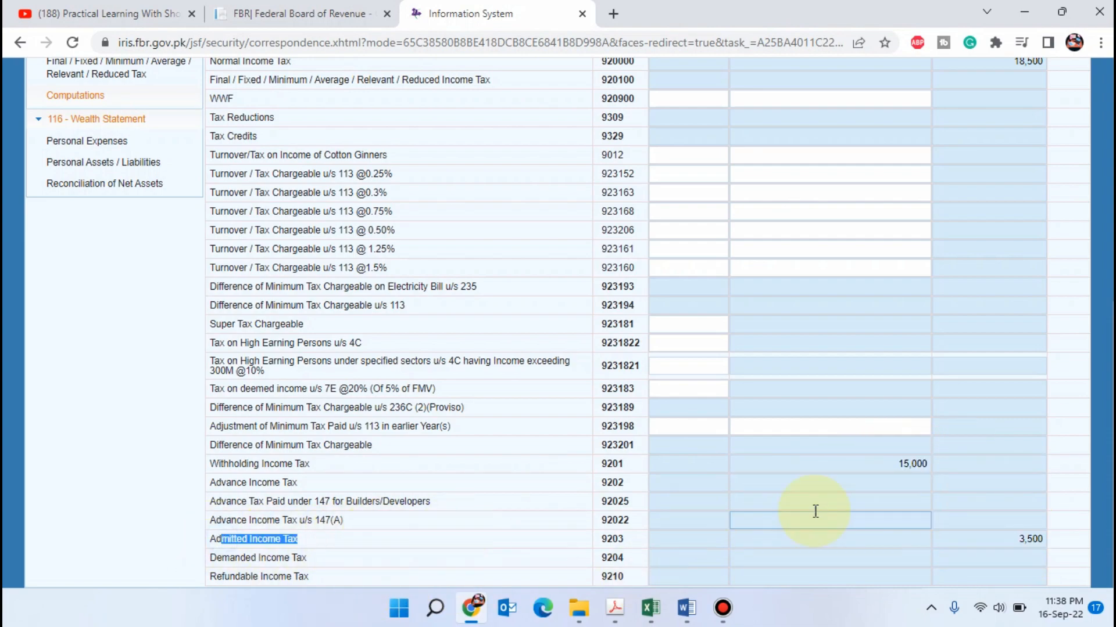
{"action": "left_click", "coordinate": [1007, 546]}
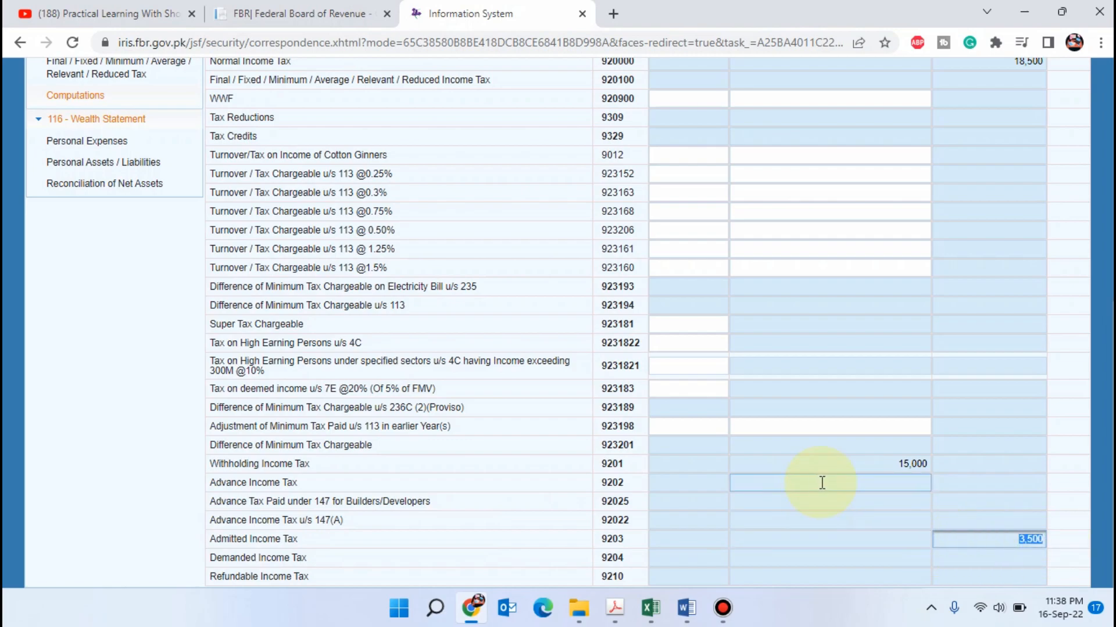
{"action": "scroll", "coordinate": [824, 416], "scroll_direction": "up", "scroll_amount": 3}
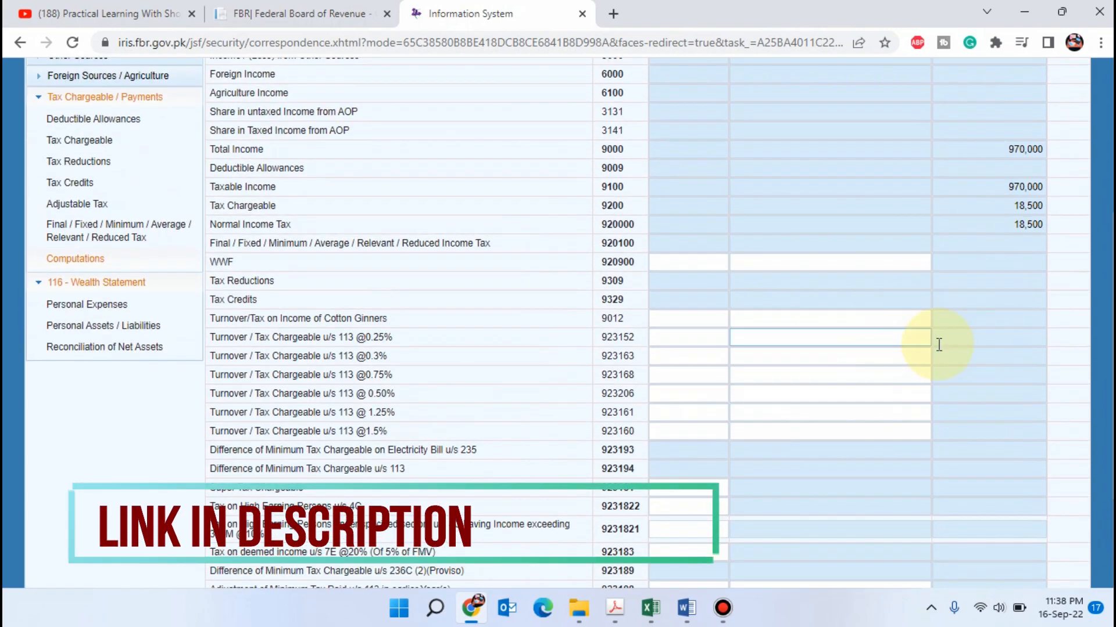
{"action": "scroll", "coordinate": [939, 348], "scroll_direction": "down", "scroll_amount": 3}
{"action": "scroll", "coordinate": [924, 384], "scroll_direction": "up", "scroll_amount": 8}
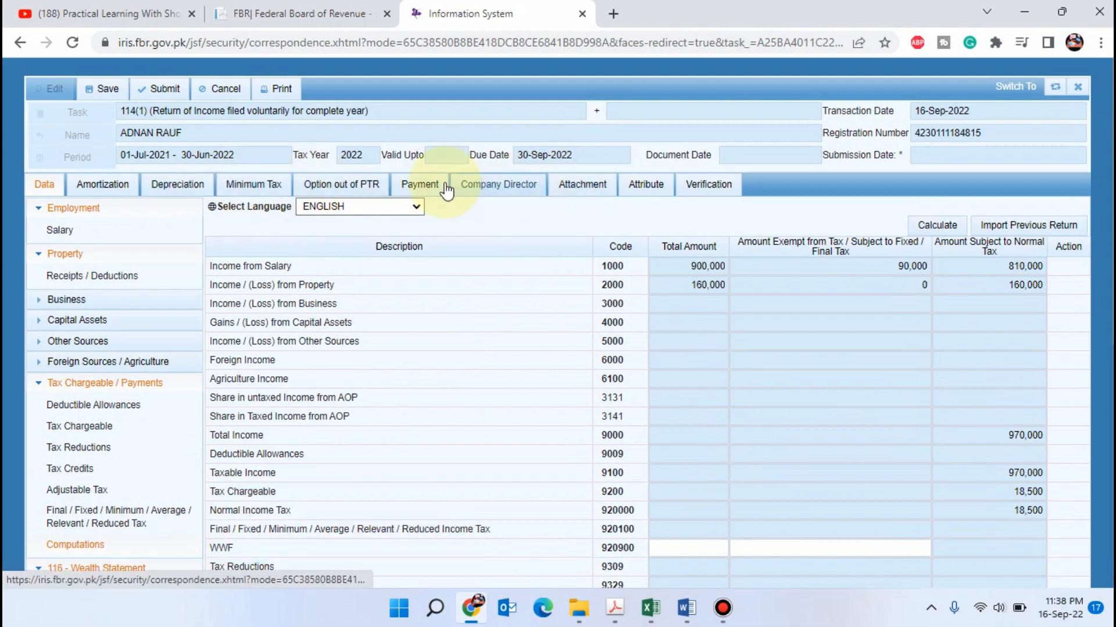
Look up available CPR payment records in the return's Payment section and close the search without adding one
{"action": "left_click", "coordinate": [426, 189]}
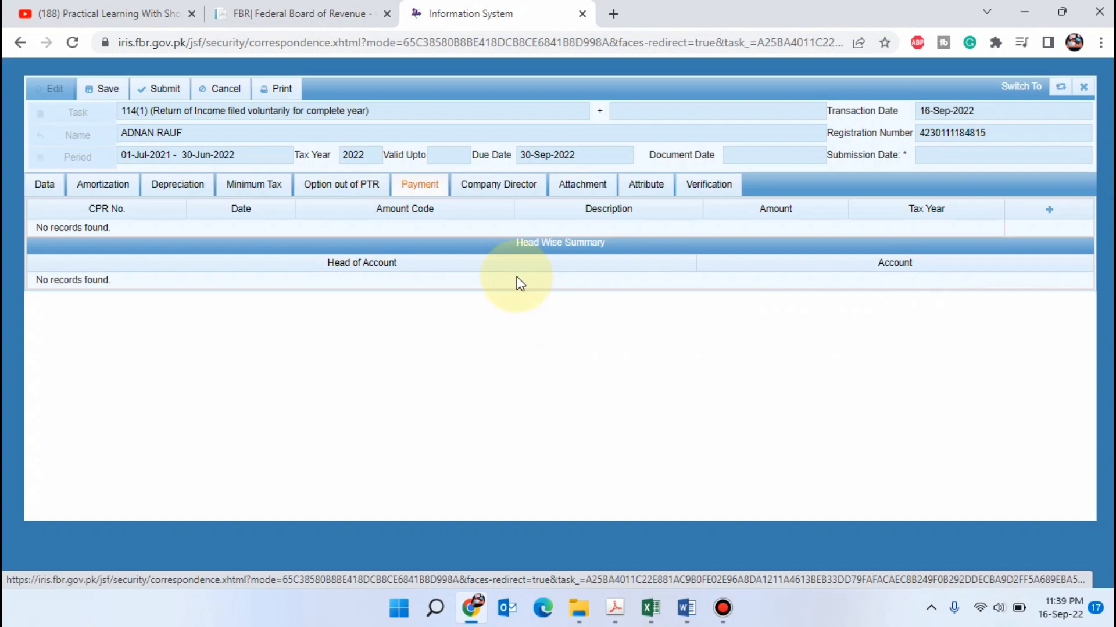
{"action": "left_click", "coordinate": [1047, 210]}
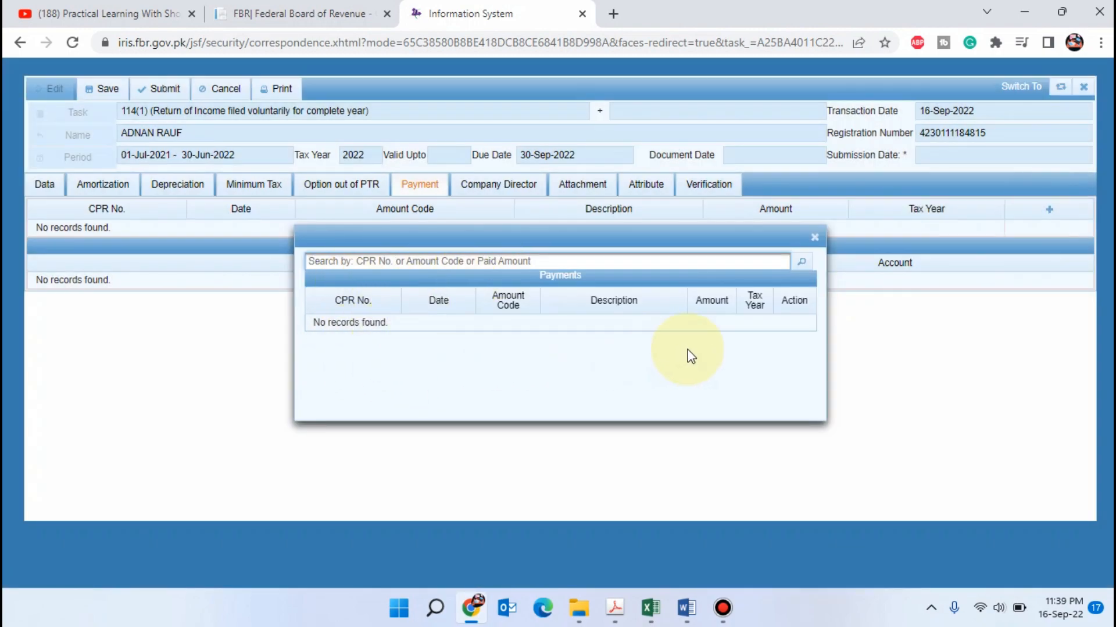
{"action": "left_click", "coordinate": [814, 238]}
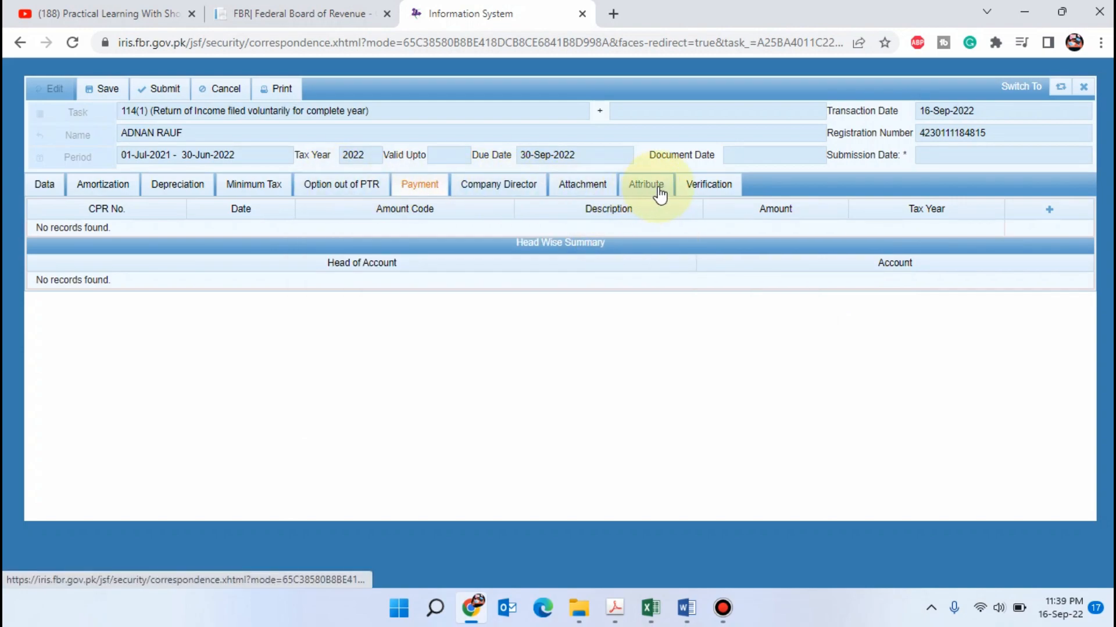
Enter the PIN in the return's Verification section, then go back to the Computations data and recalculate
{"action": "left_click", "coordinate": [708, 187]}
{"action": "left_click", "coordinate": [131, 270]}
{"action": "type", "text": "****"}
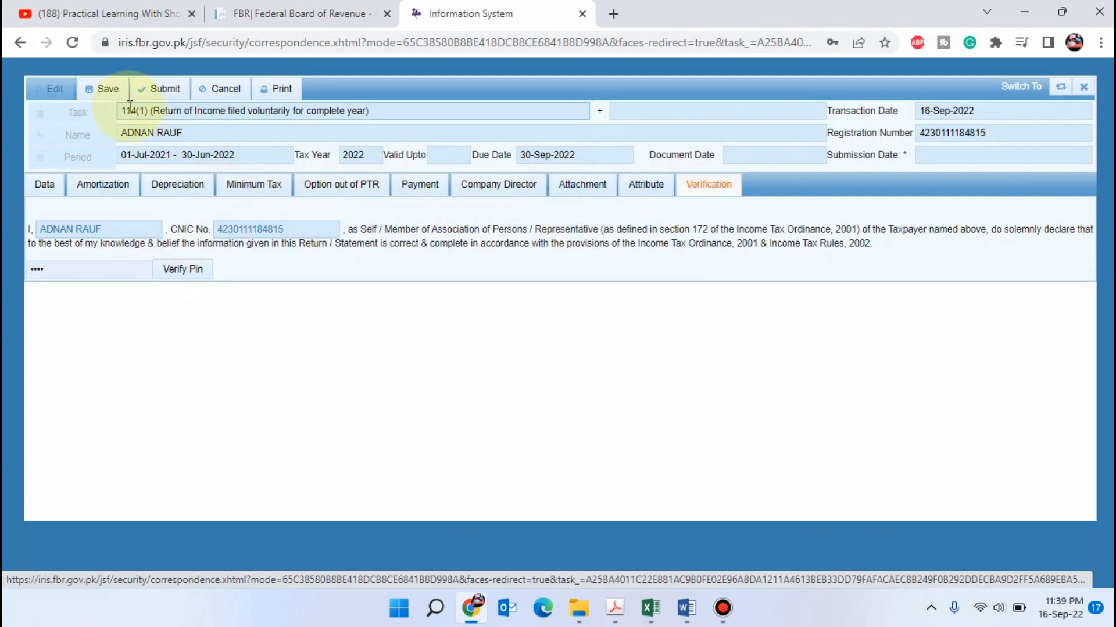
{"action": "left_click", "coordinate": [53, 194]}
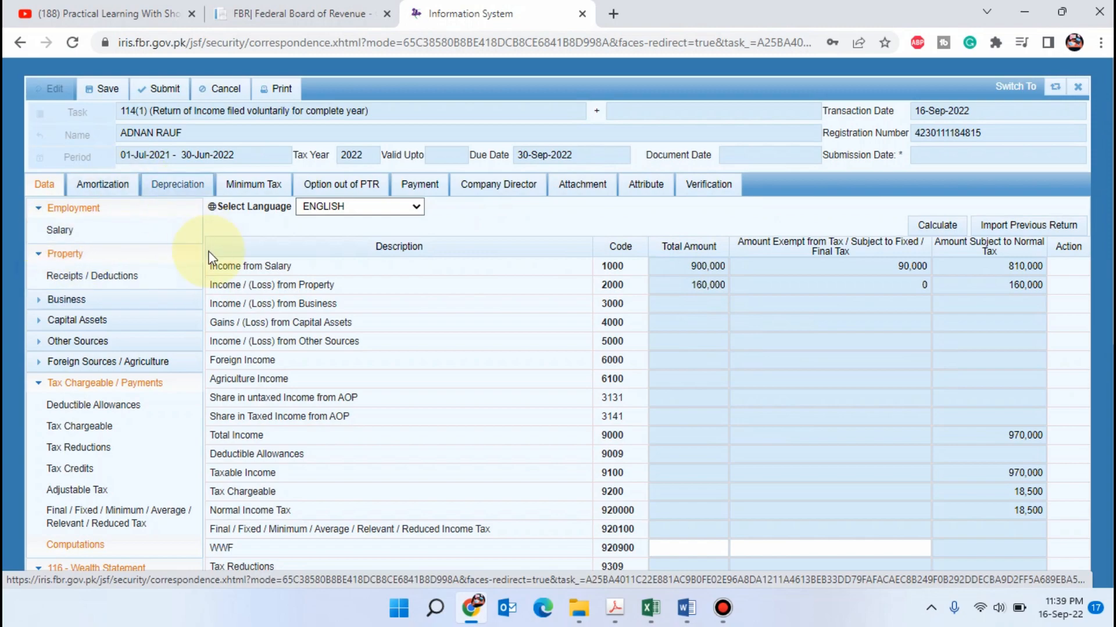
{"action": "left_click", "coordinate": [944, 219]}
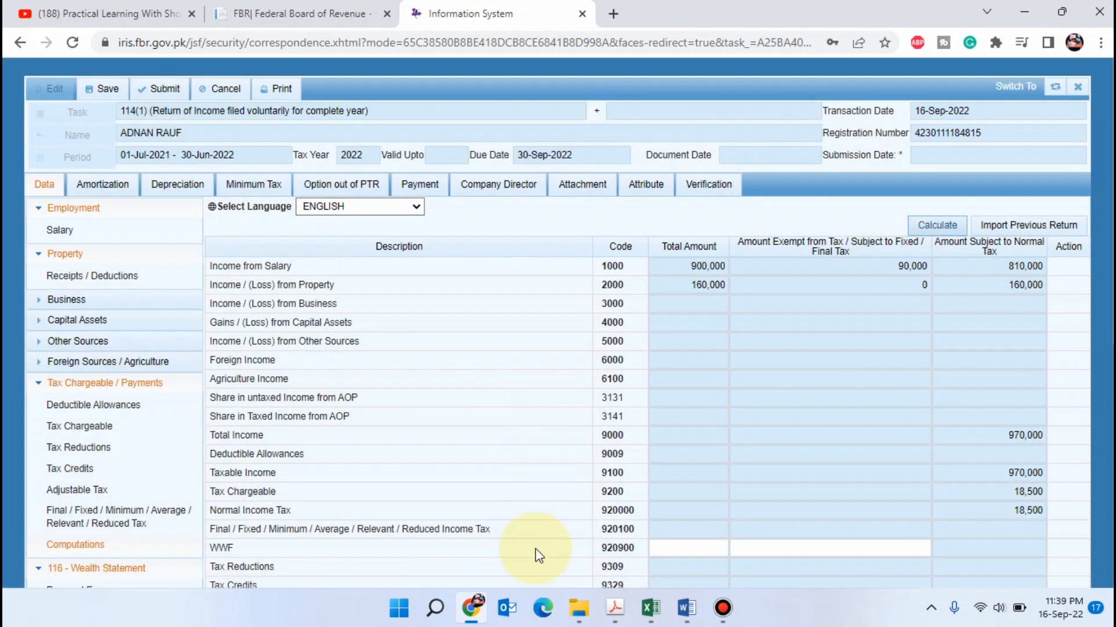
Review the Salary Income + Rental Income and Only Rental Income cases in the Rental Income Word document
{"action": "left_click", "coordinate": [687, 608]}
{"action": "left_click_drag", "start_coordinate": [723, 324], "coordinate": [363, 326]}
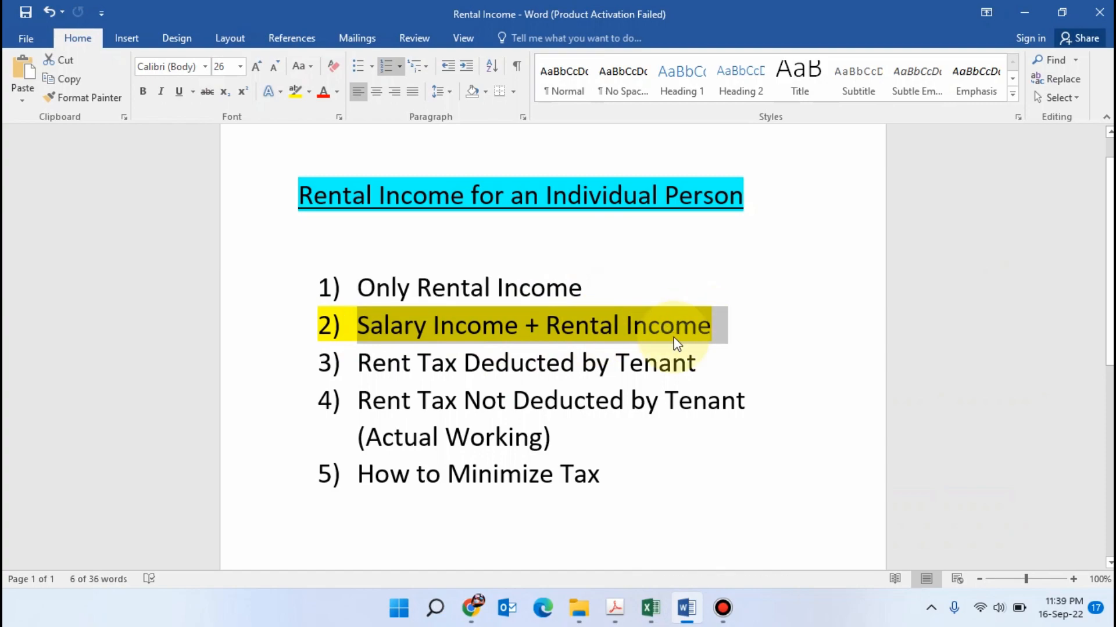
{"action": "key", "text": "alt+Tab"}
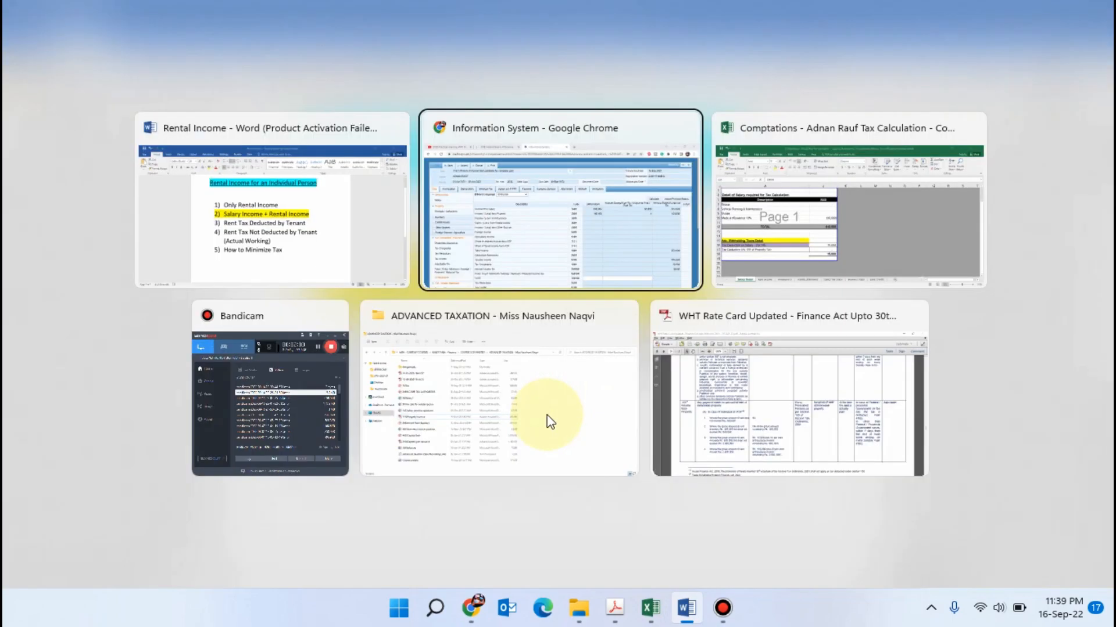
{"action": "scroll", "coordinate": [581, 411], "scroll_direction": "down", "scroll_amount": 3}
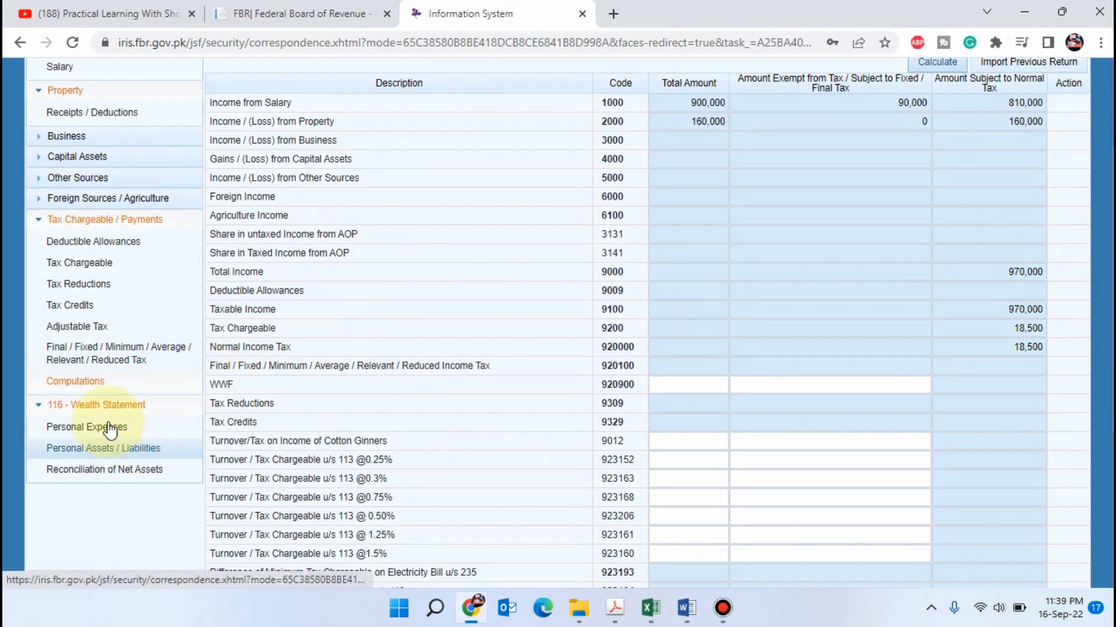
{"action": "scroll", "coordinate": [68, 318], "scroll_direction": "up", "scroll_amount": 3}
{"action": "left_click", "coordinate": [686, 609]}
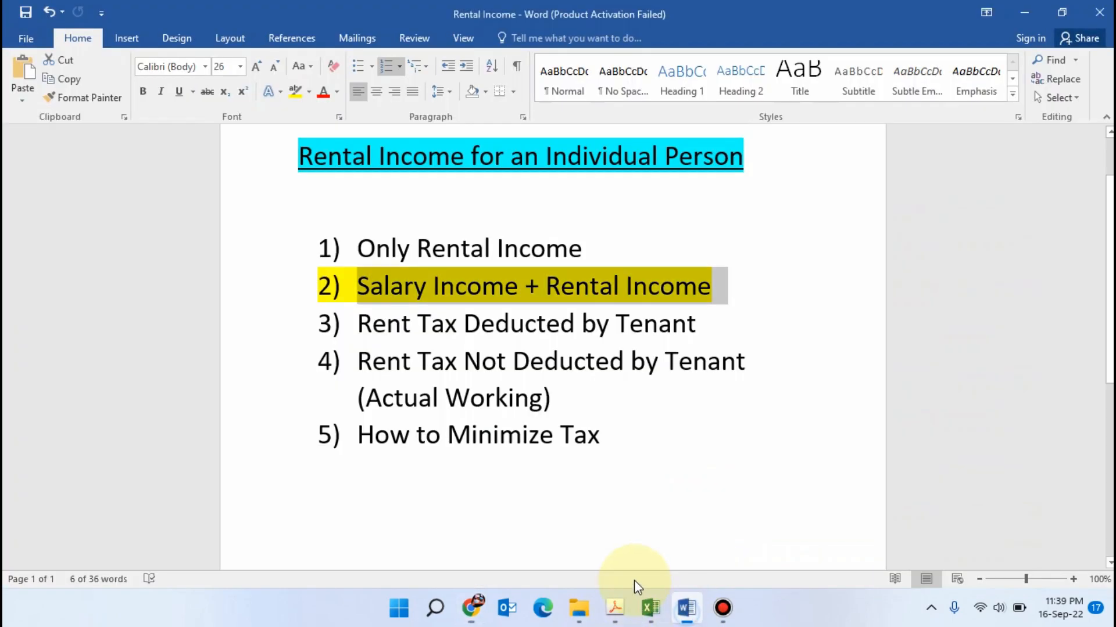
{"action": "scroll", "coordinate": [675, 380], "scroll_direction": "up", "scroll_amount": 1}
{"action": "left_click_drag", "start_coordinate": [592, 288], "coordinate": [357, 287]}
Switch to Excel and extend the Wealth_Statement sheet's page boundary through column T to include the rent income scenarios
{"action": "left_click", "coordinate": [648, 605]}
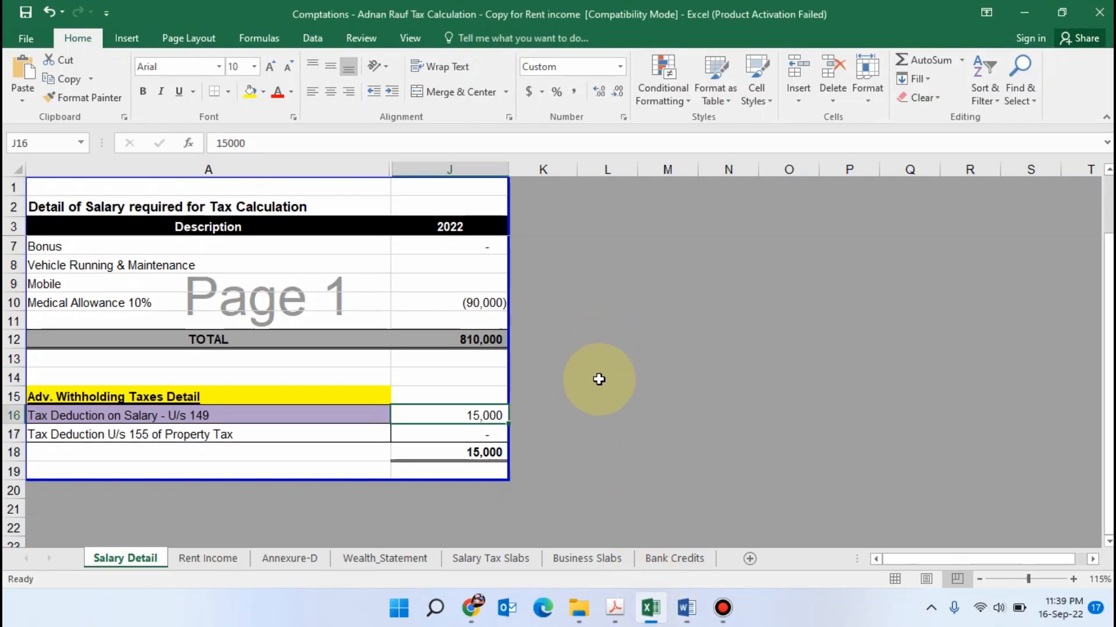
{"action": "left_click", "coordinate": [385, 558]}
{"action": "scroll", "coordinate": [523, 348], "scroll_direction": "up", "scroll_amount": 10}
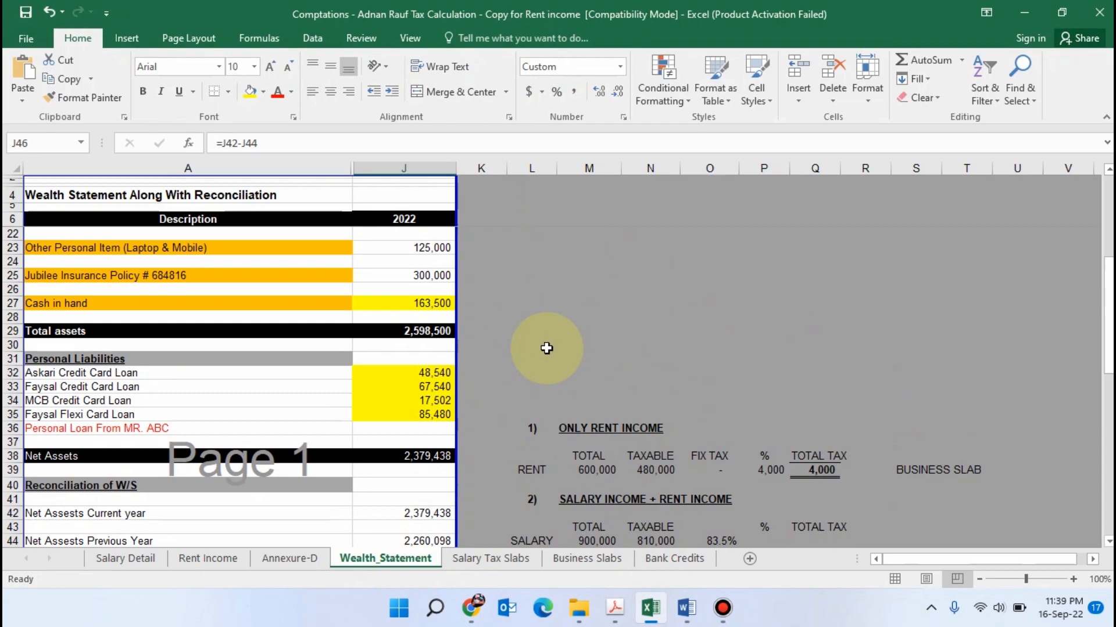
{"action": "left_click_drag", "start_coordinate": [456, 333], "coordinate": [1011, 334]}
{"action": "scroll", "coordinate": [894, 359], "scroll_direction": "down", "scroll_amount": 7}
{"action": "scroll", "coordinate": [893, 358], "scroll_direction": "down", "scroll_amount": 3}
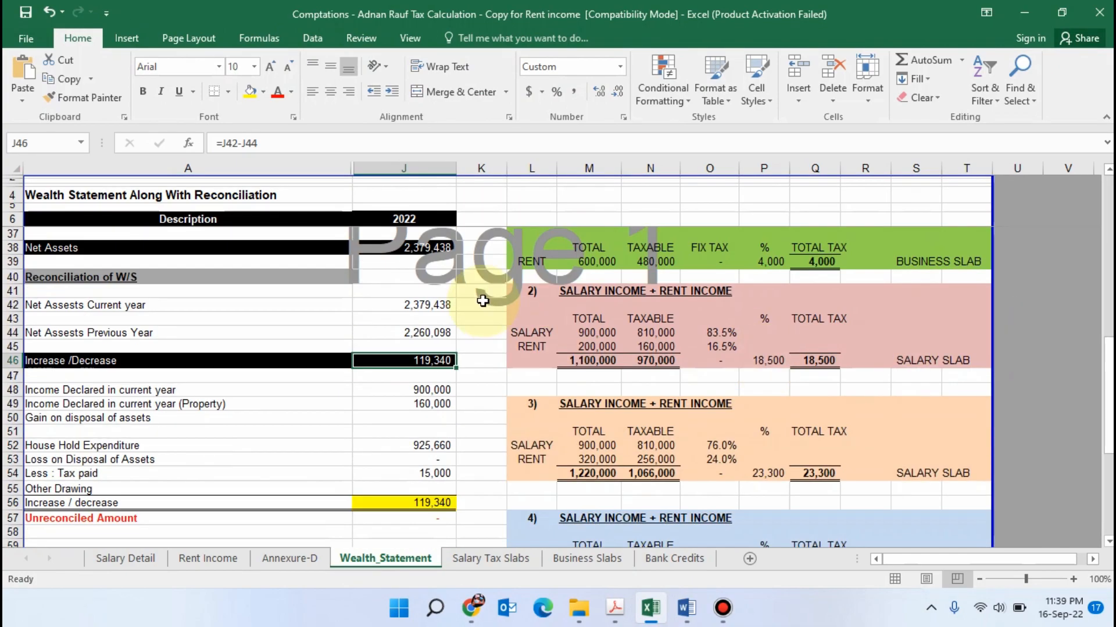
Narrow column A of the Wealth_Statement sheet so the rent income scenario tables fit beside the statement
{"action": "scroll", "coordinate": [638, 298], "scroll_direction": "up", "scroll_amount": 2}
{"action": "left_click", "coordinate": [600, 289]}
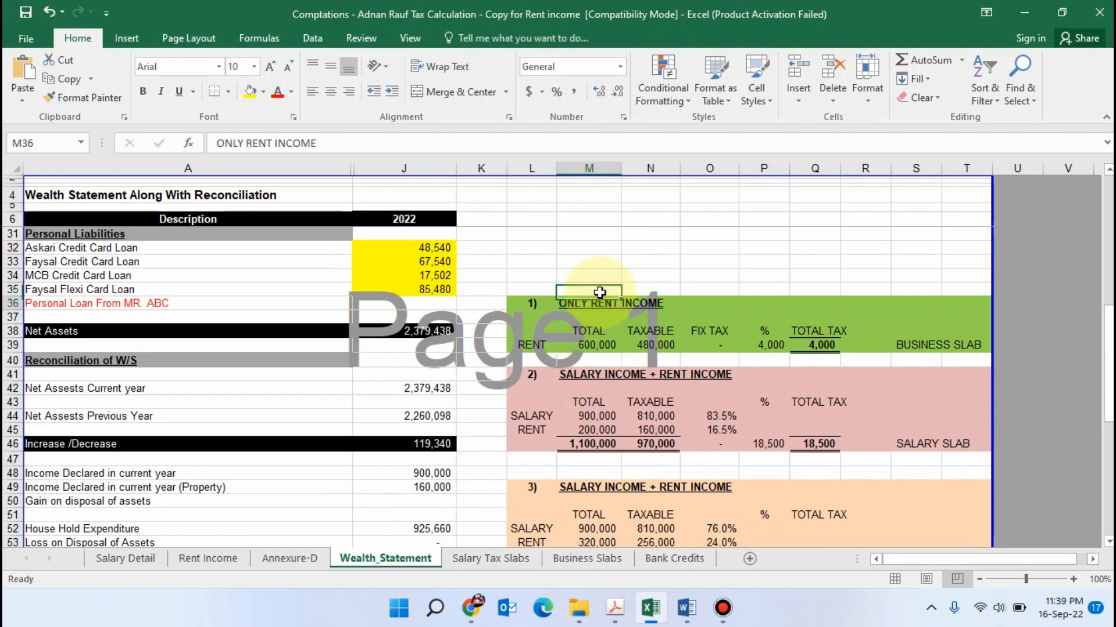
{"action": "scroll", "coordinate": [600, 292], "scroll_direction": "down", "scroll_amount": 1}
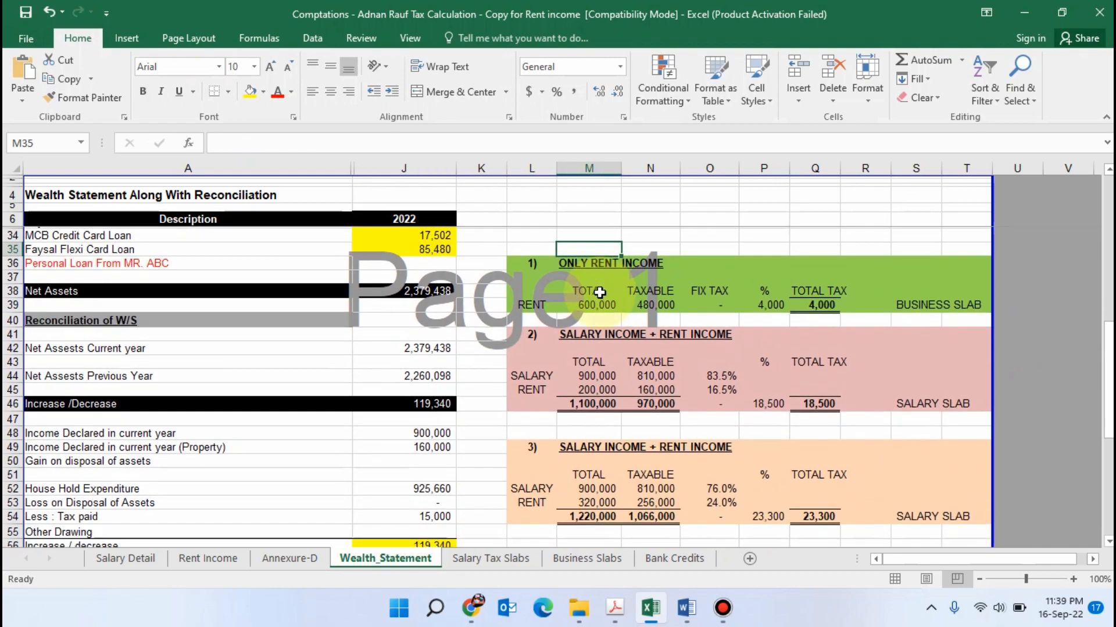
{"action": "left_click", "coordinate": [604, 291]}
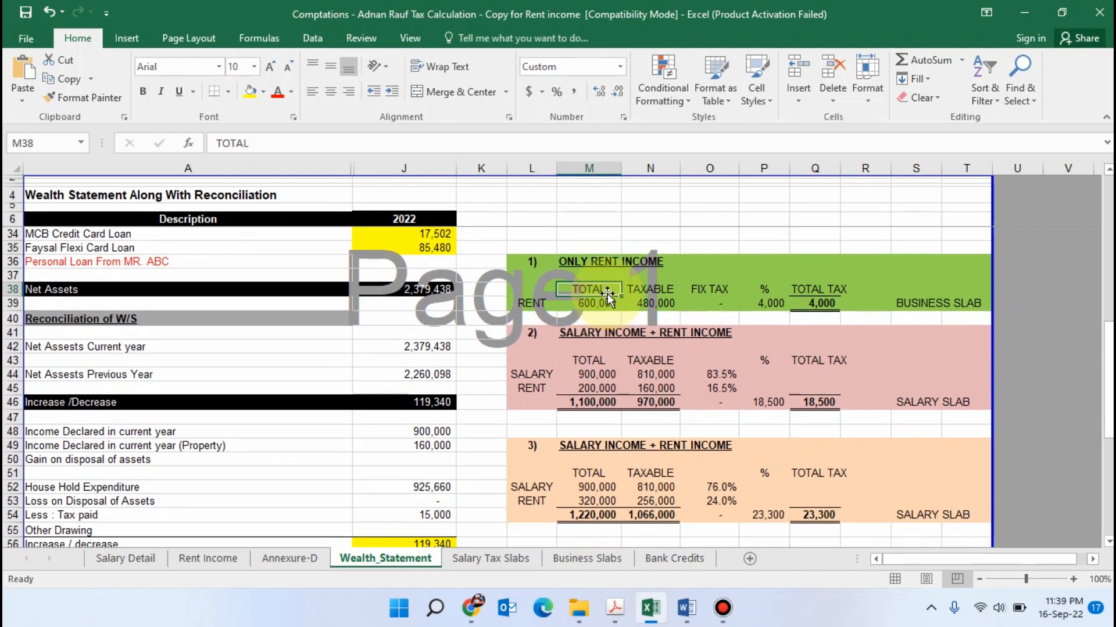
{"action": "scroll", "coordinate": [640, 349], "scroll_direction": "up", "scroll_amount": 1, "text": "ctrl"}
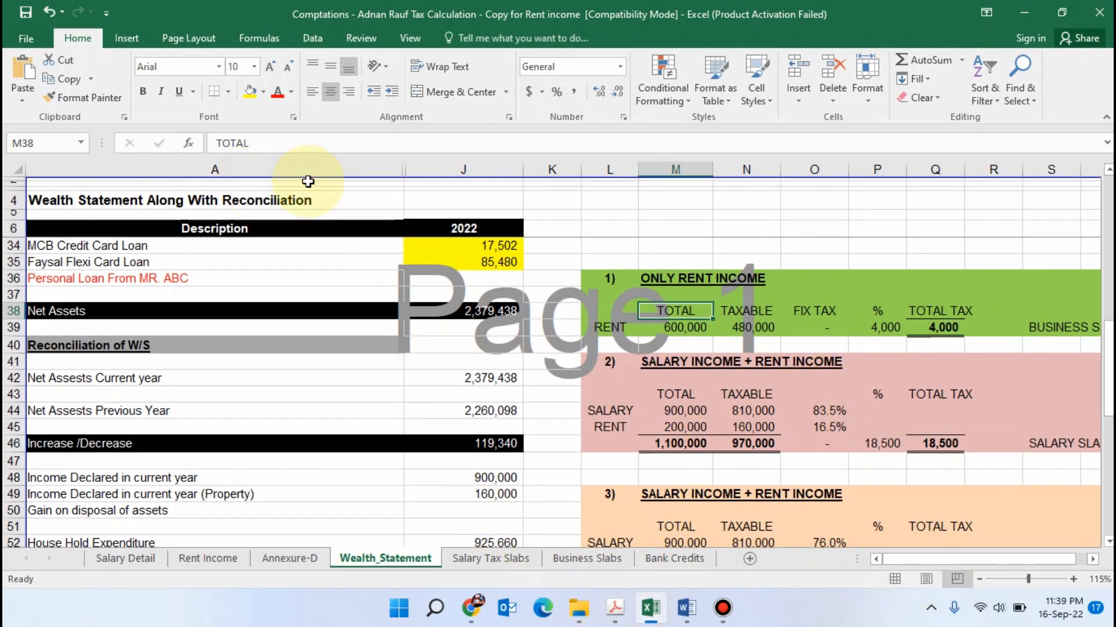
{"action": "left_click_drag", "start_coordinate": [402, 169], "coordinate": [298, 171]}
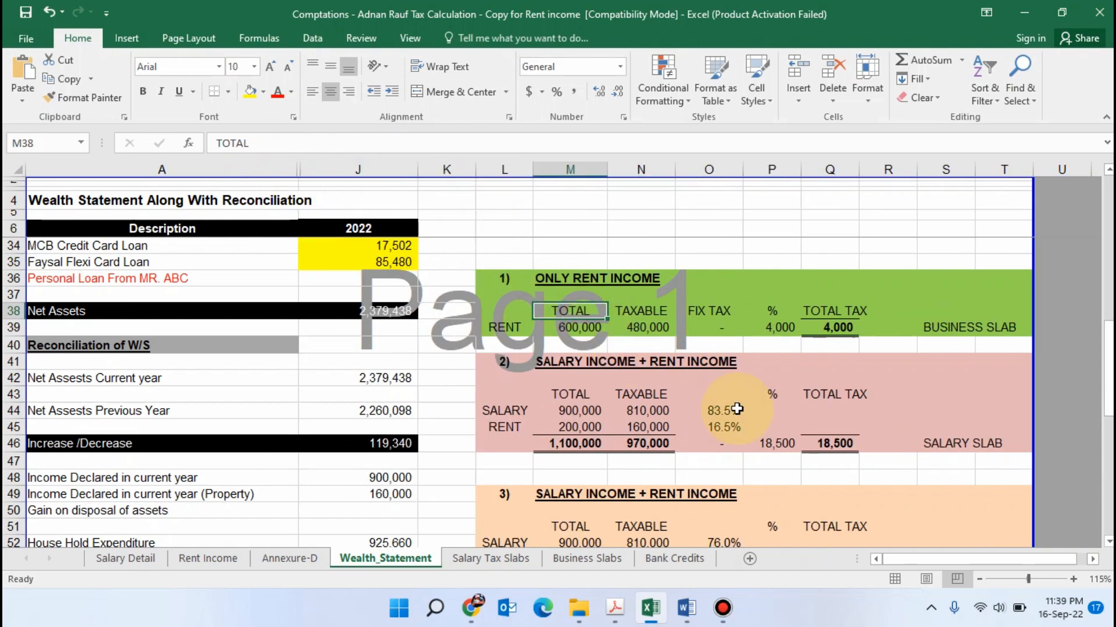
Check the total rent amount in the ONLY RENT INCOME scenario on the Wealth_Statement sheet
{"action": "left_click", "coordinate": [747, 412]}
{"action": "scroll", "coordinate": [743, 400], "scroll_direction": "down", "scroll_amount": 1}
{"action": "scroll", "coordinate": [724, 291], "scroll_direction": "up", "scroll_amount": 1}
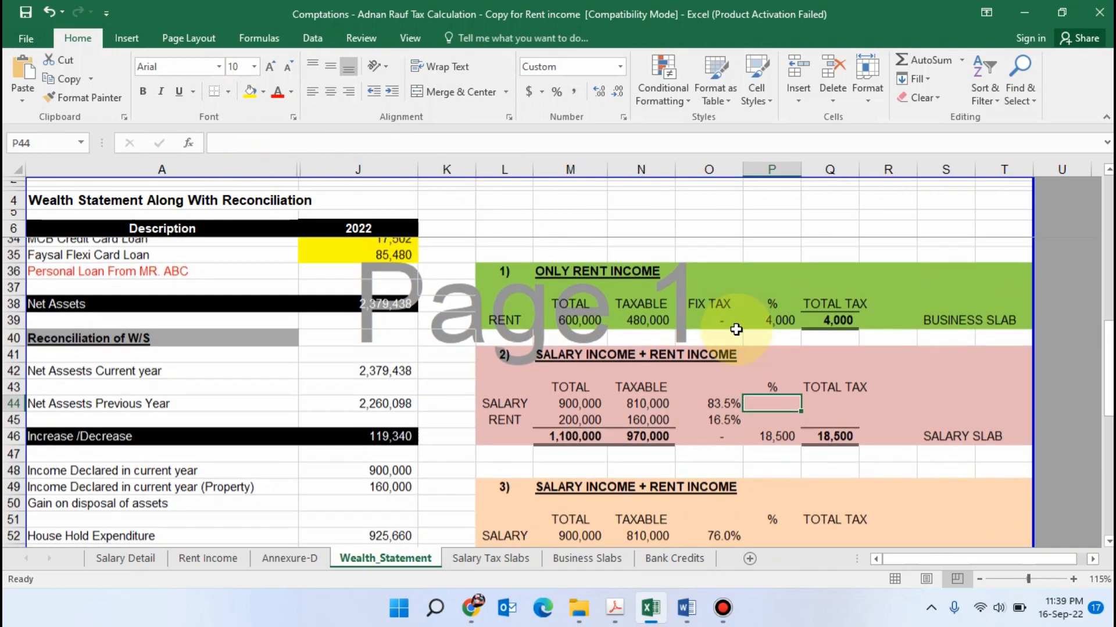
{"action": "left_click", "coordinate": [580, 333]}
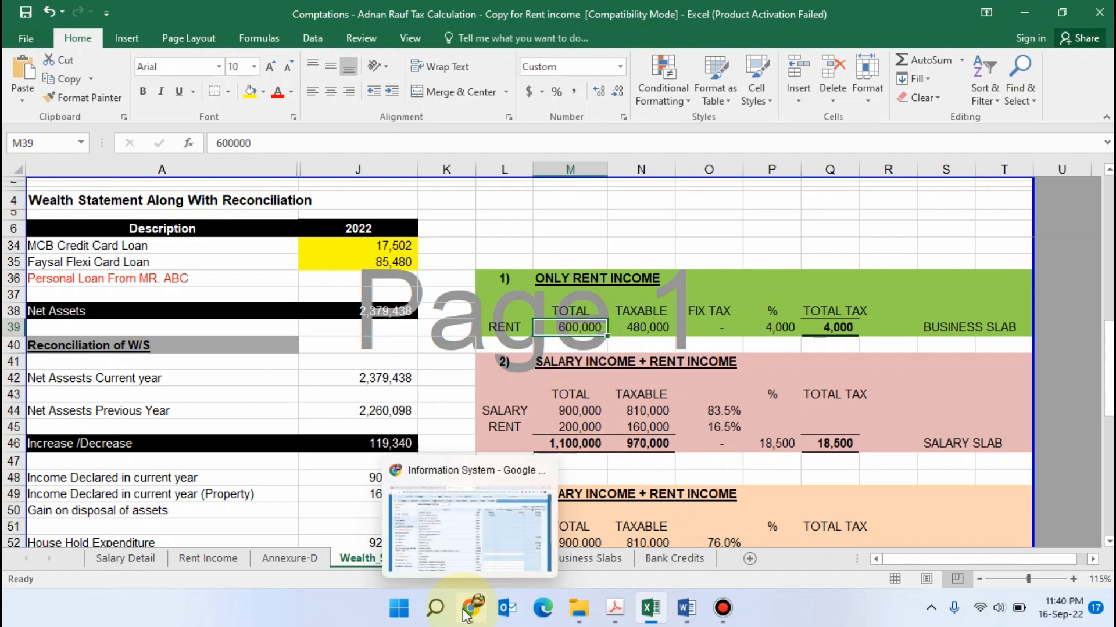
Switch to Iris, clear the total and exempt amounts for Pay, Wages or Other Remuneration under Salary, and recalculate
{"action": "key", "text": "alt+Tab"}
{"action": "key", "text": "alt+Tab"}
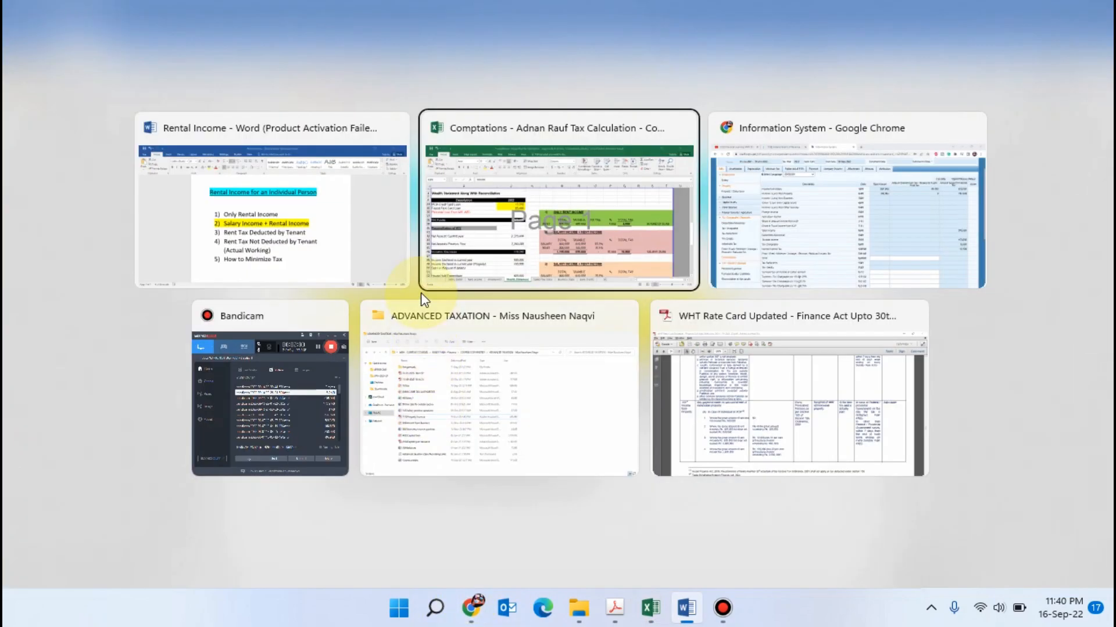
{"action": "key", "text": "alt+Tab"}
{"action": "scroll", "coordinate": [244, 232], "scroll_direction": "up", "scroll_amount": 2}
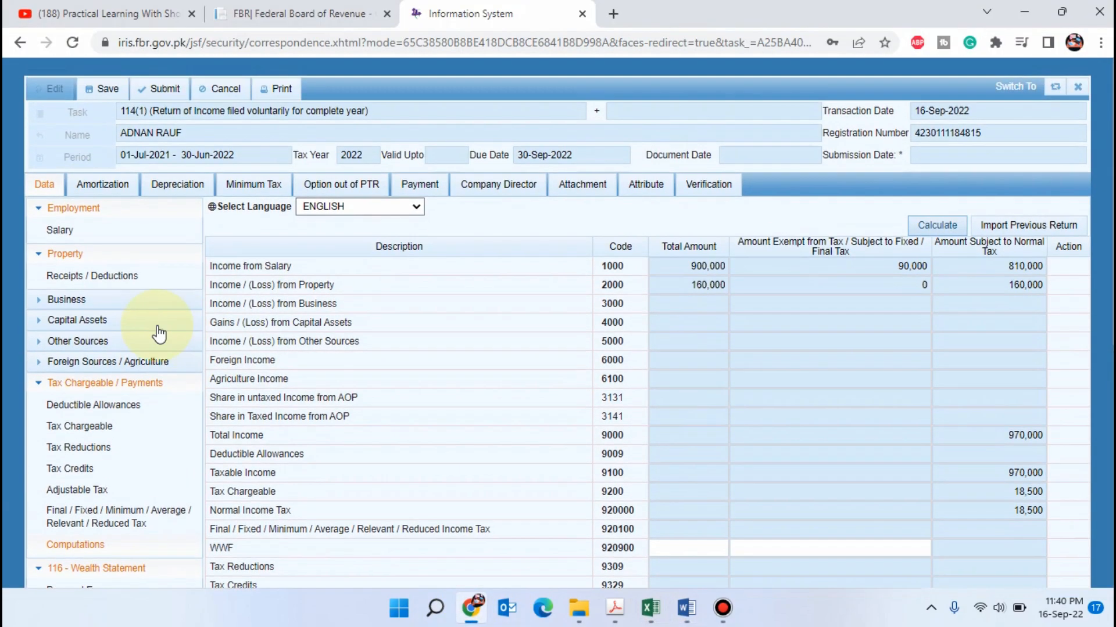
{"action": "left_click", "coordinate": [103, 224]}
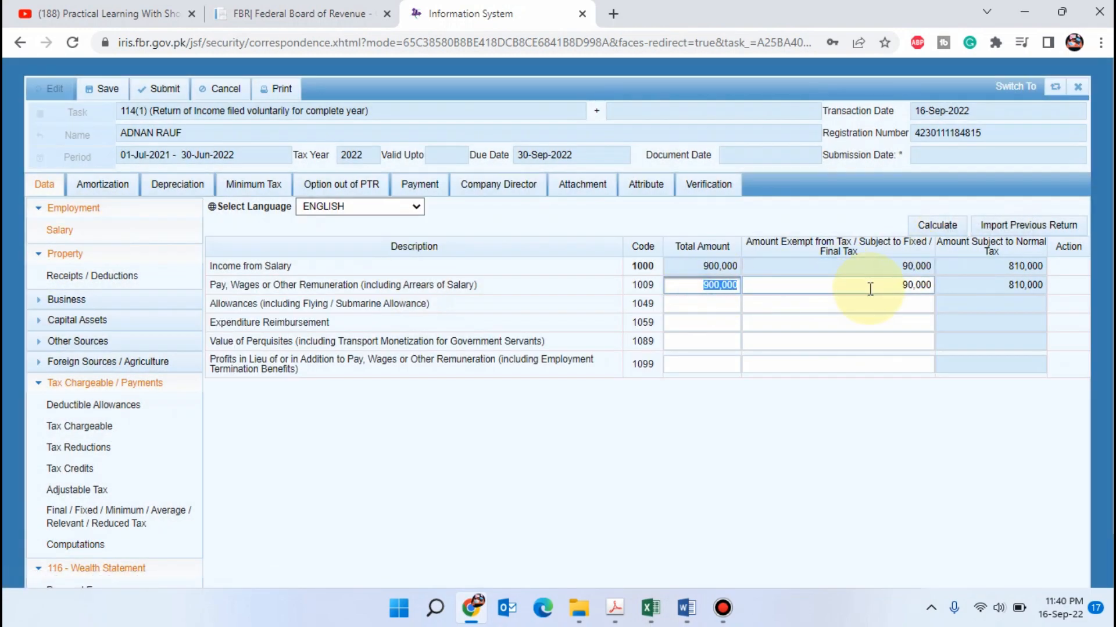
{"action": "left_click", "coordinate": [840, 289]}
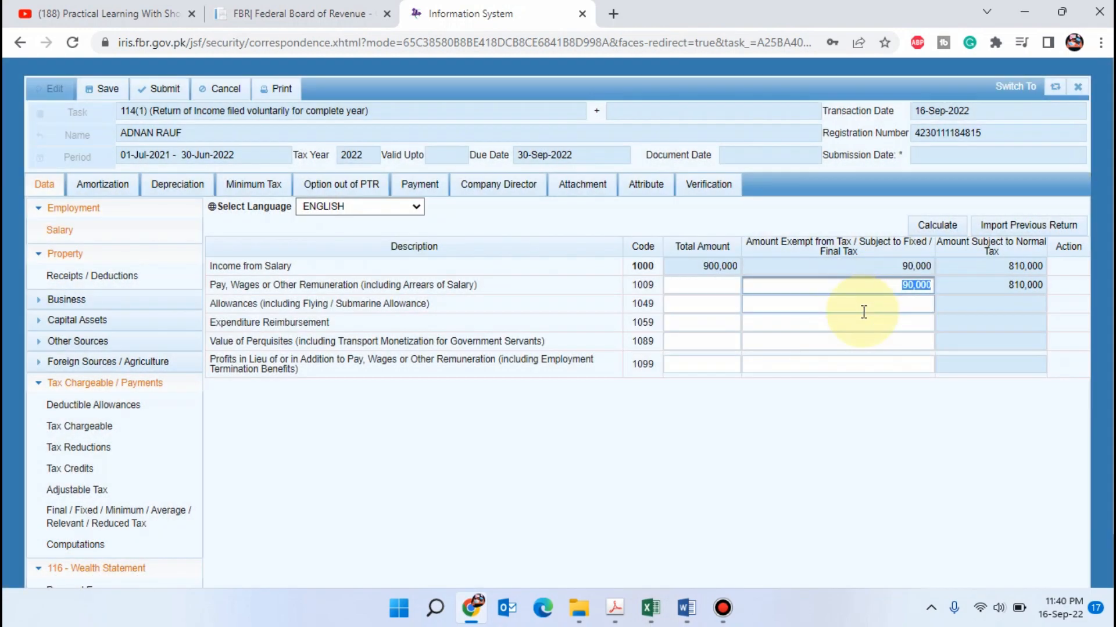
{"action": "key", "text": "Tab"}
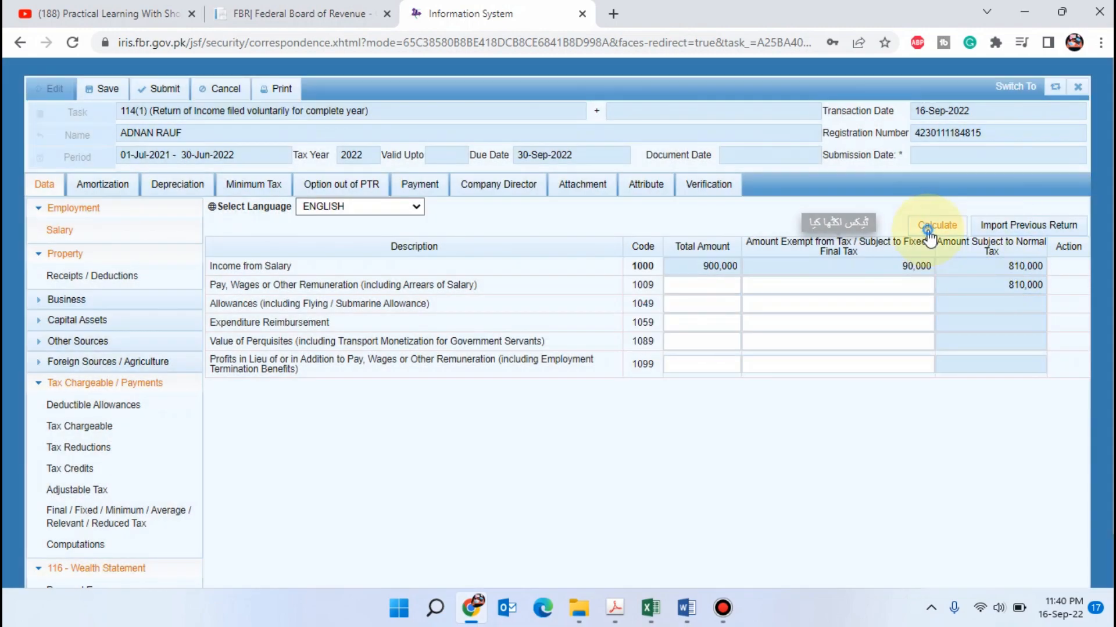
{"action": "left_click", "coordinate": [930, 227]}
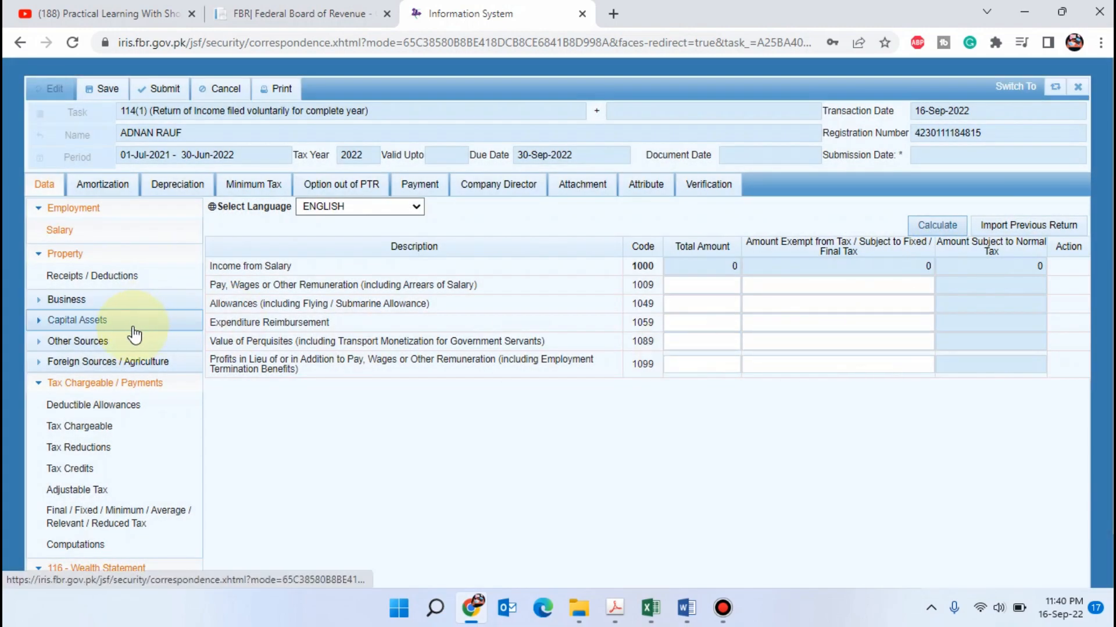
Set Rent Received or Receivable to 600,000 in the Property Receipts / Deductions form
{"action": "left_click", "coordinate": [96, 276]}
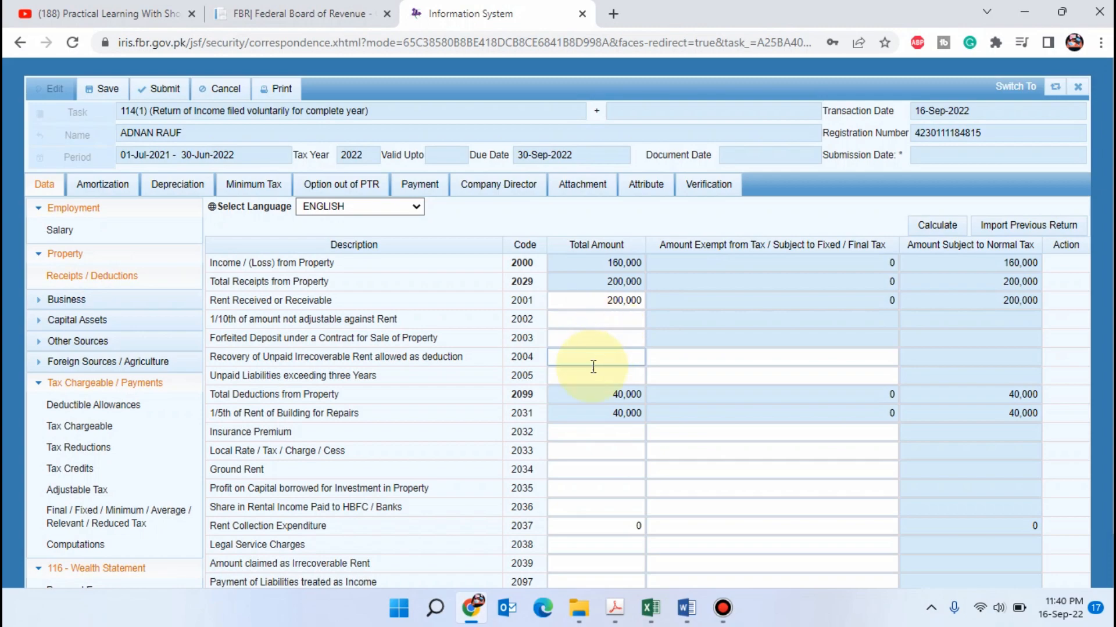
{"action": "left_click", "coordinate": [585, 297]}
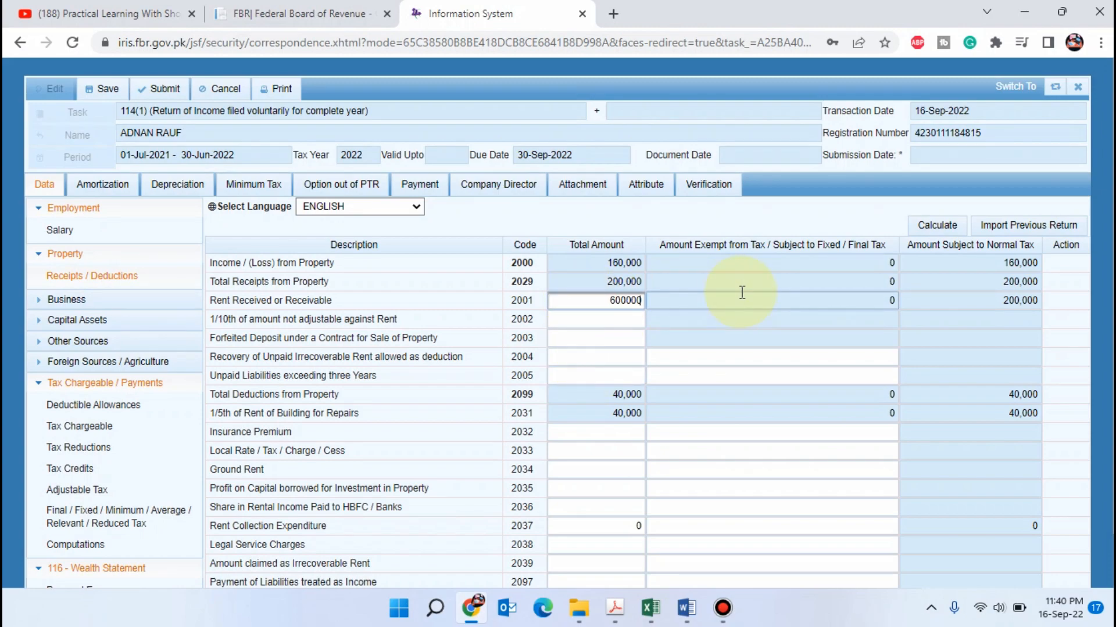
{"action": "key", "text": "Tab"}
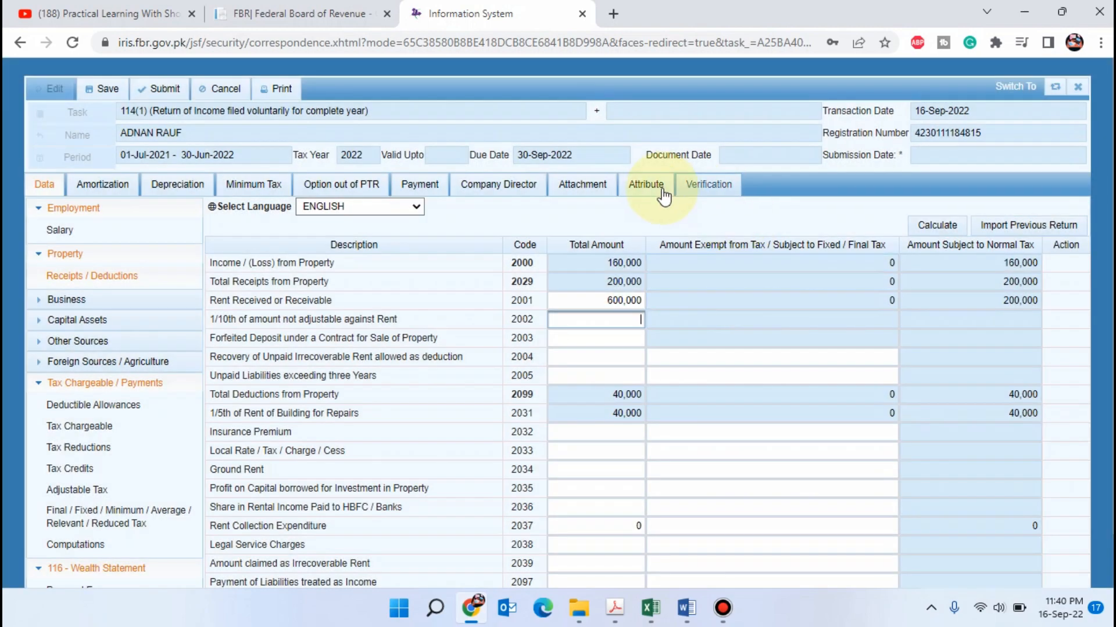
Recalculate the property receipts and deductions, open Computations under Tax Chargeable / Payments, and recalculate the return
{"action": "left_click", "coordinate": [939, 225]}
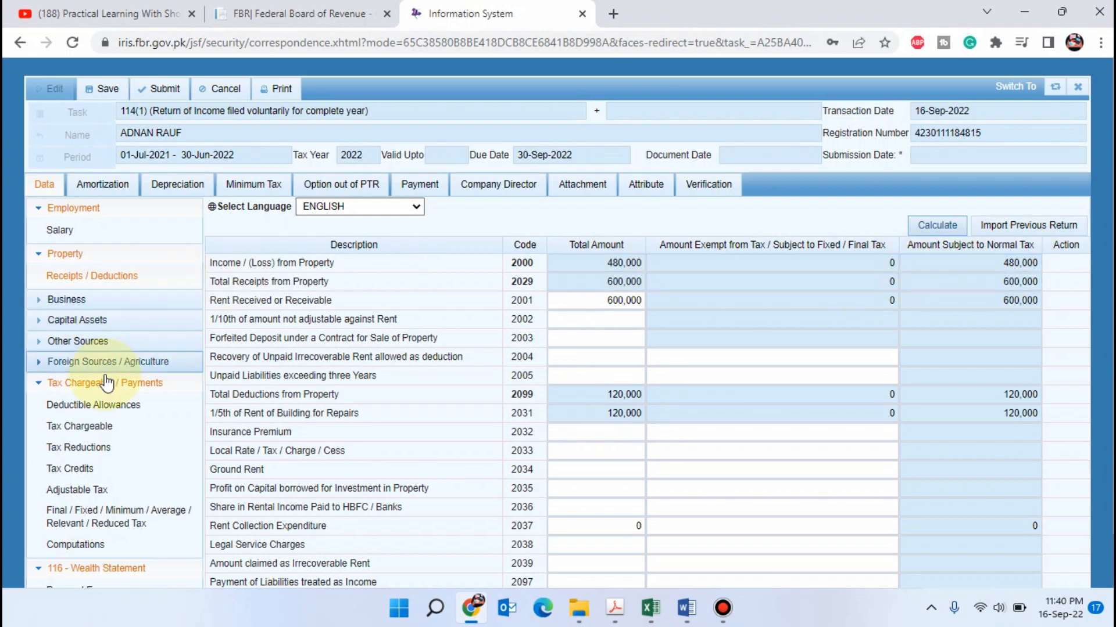
{"action": "scroll", "coordinate": [87, 401], "scroll_direction": "down", "scroll_amount": 1}
{"action": "left_click", "coordinate": [104, 497]}
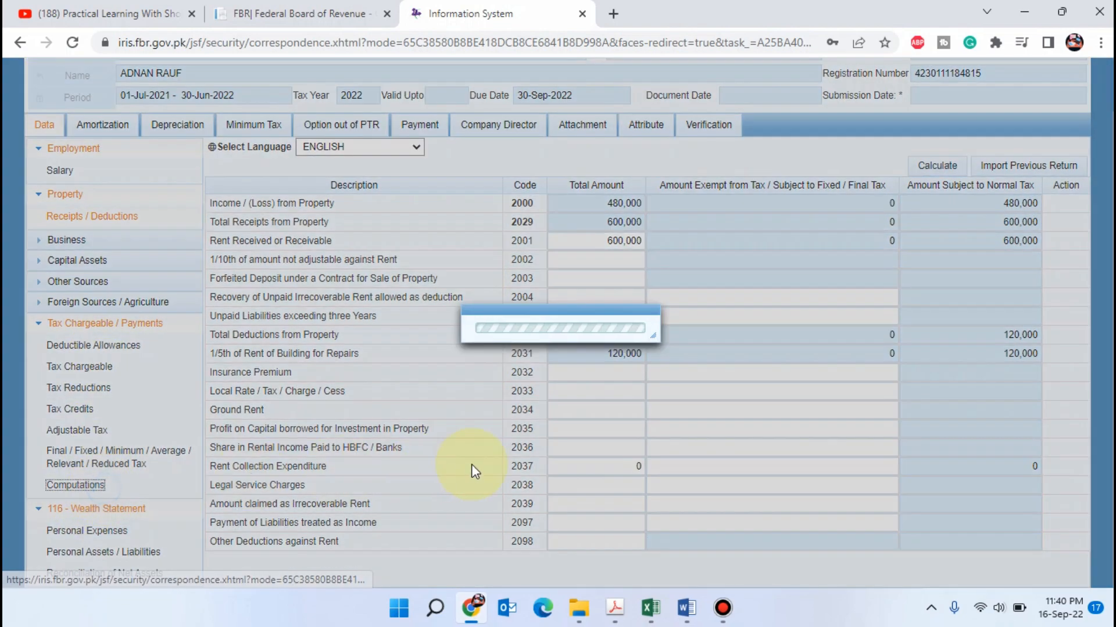
{"action": "left_click", "coordinate": [944, 165]}
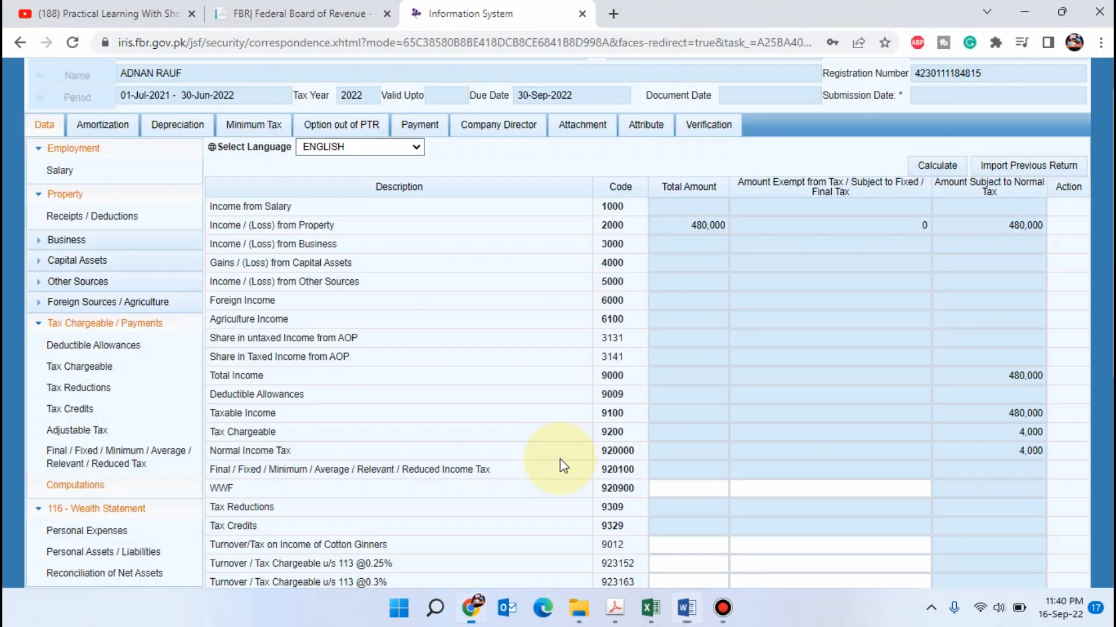
Switch to the Excel workbook and set the monthly income on the Business Slabs sheet to =480000/12
{"action": "key", "text": "alt+Tab"}
{"action": "key", "text": "alt+Tab"}
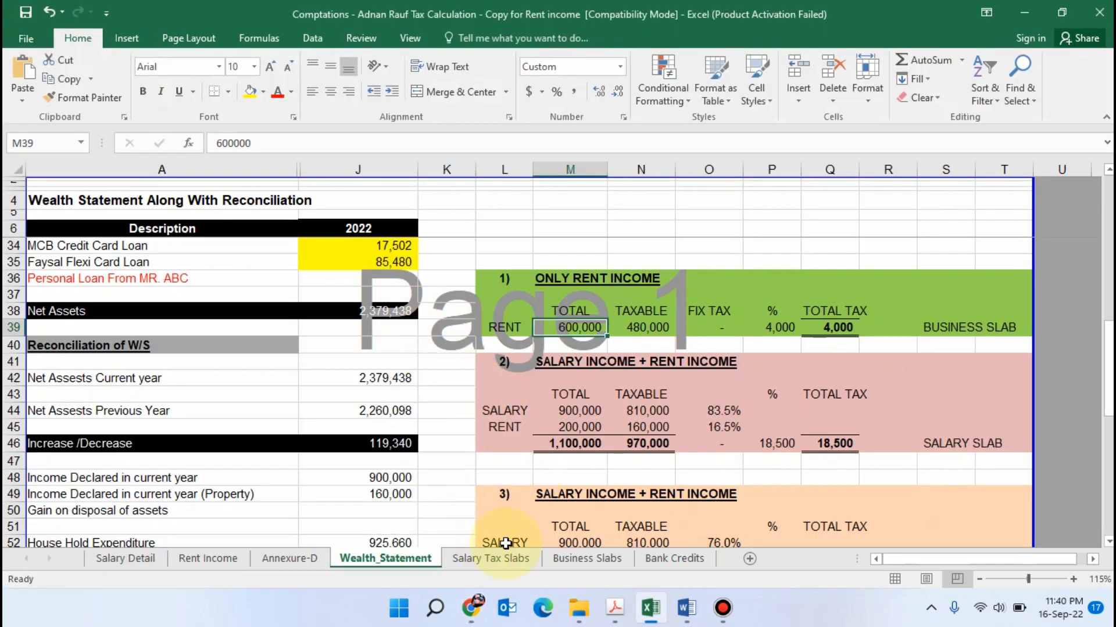
{"action": "left_click", "coordinate": [578, 559]}
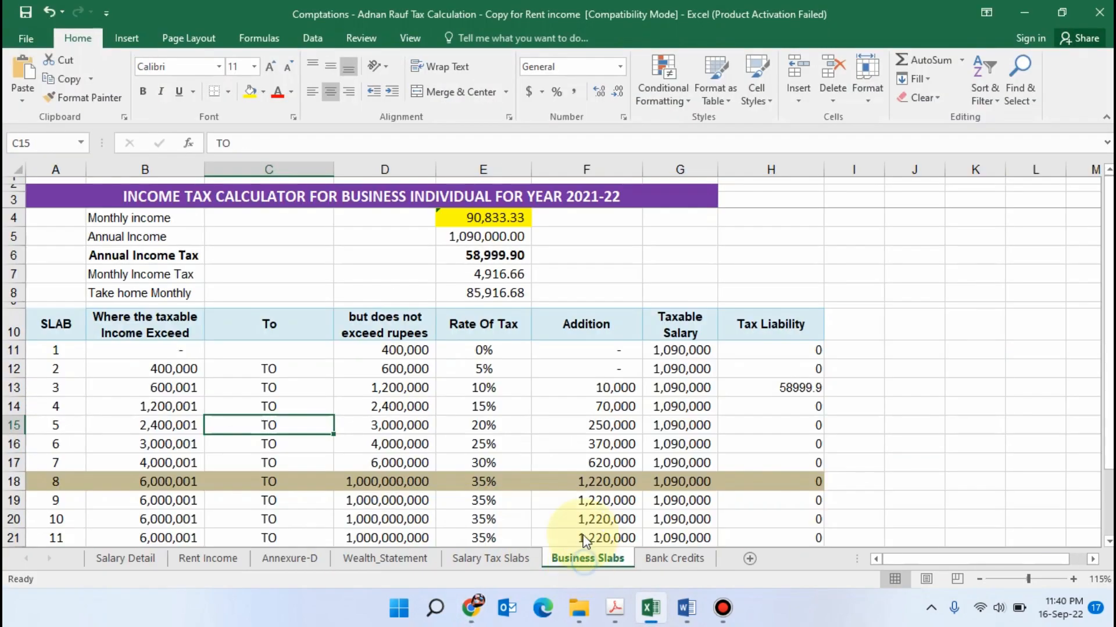
{"action": "left_click", "coordinate": [648, 254]}
{"action": "left_click", "coordinate": [491, 219]}
{"action": "left_click", "coordinate": [569, 241]}
{"action": "left_click", "coordinate": [507, 218]}
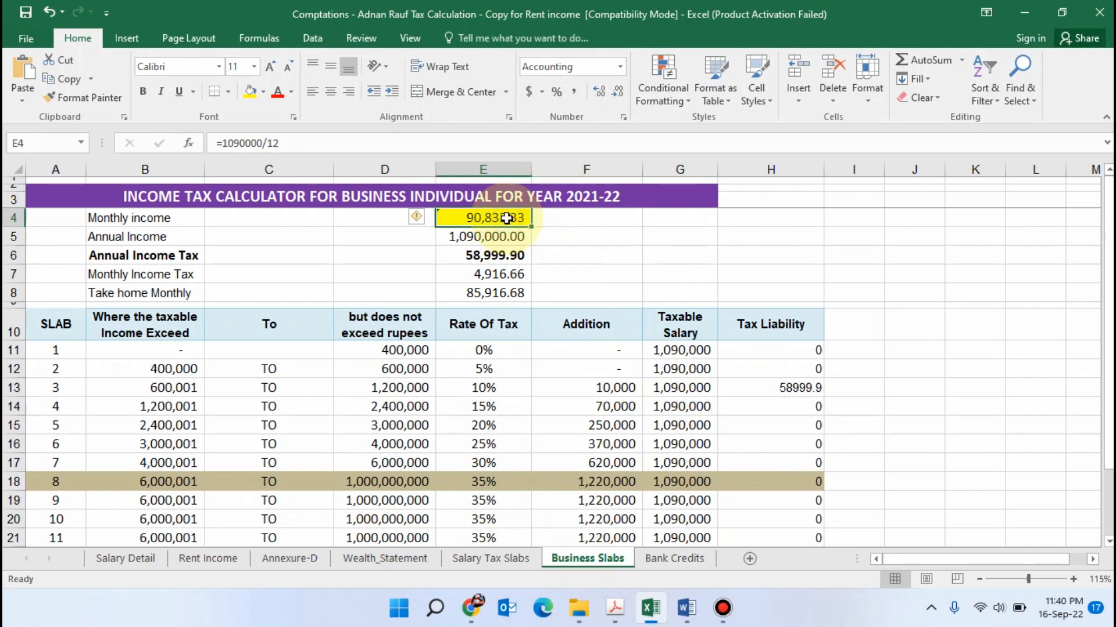
{"action": "type", "text": "=48000"}
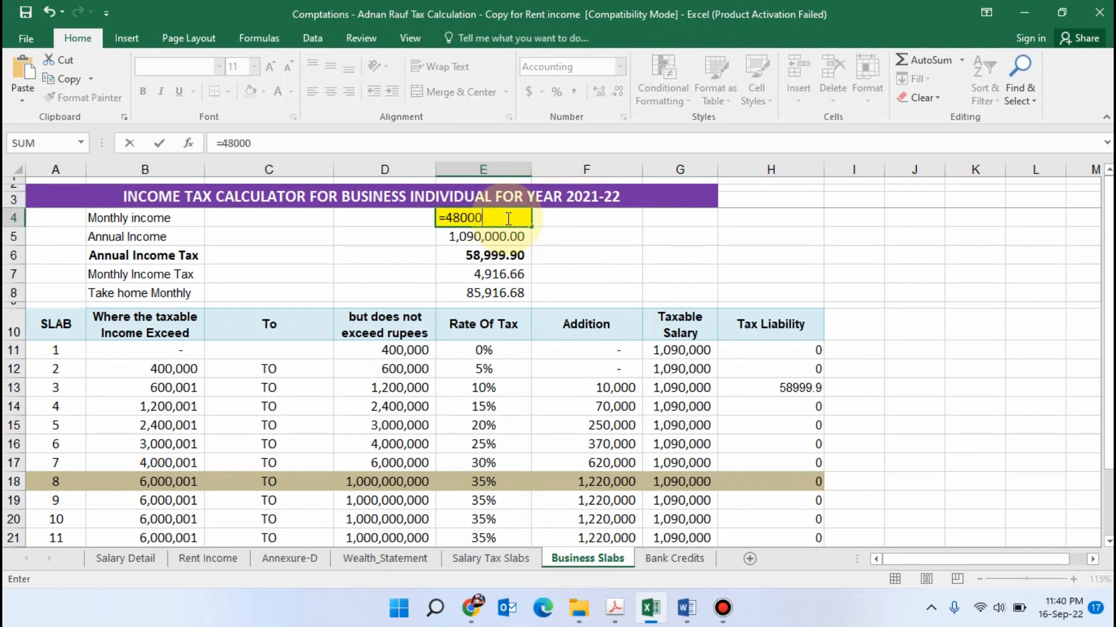
{"action": "type", "text": "0/12"}
{"action": "key", "text": "Return"}
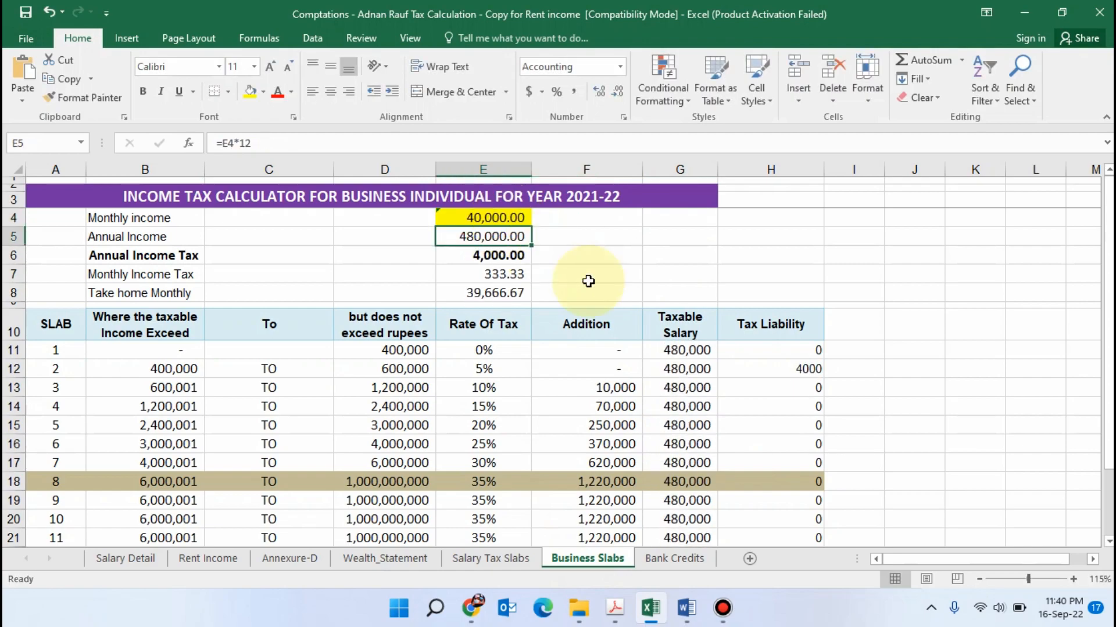
Examine the annual income and annual tax in the business calculator and the tax liability for slab 2
{"action": "left_click", "coordinate": [572, 236]}
{"action": "left_click", "coordinate": [500, 219]}
{"action": "left_click", "coordinate": [585, 253]}
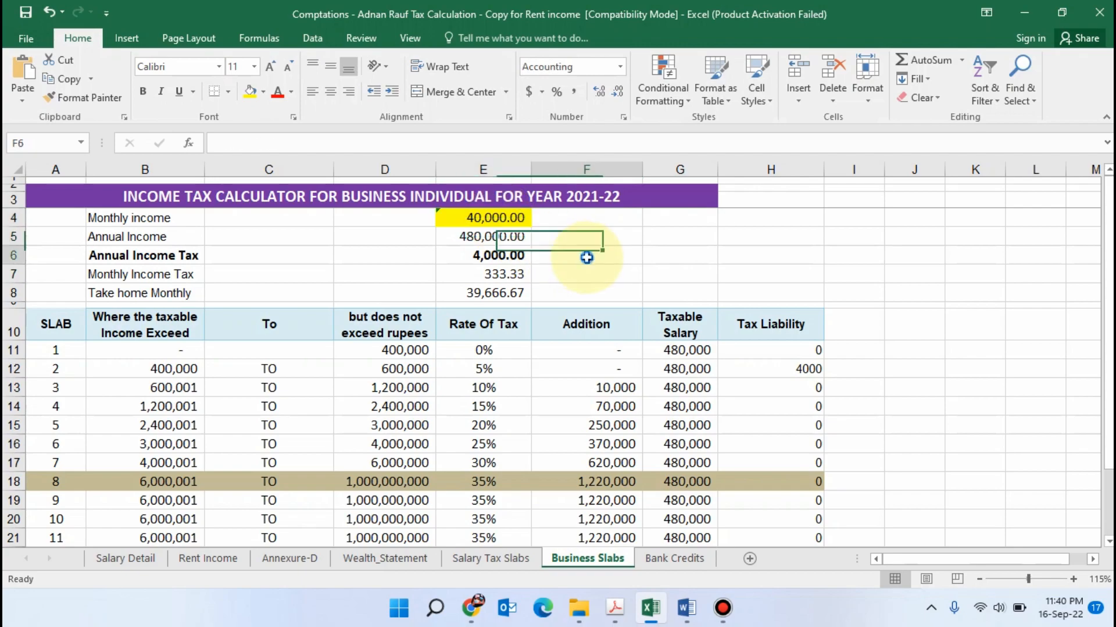
{"action": "left_click", "coordinate": [496, 238]}
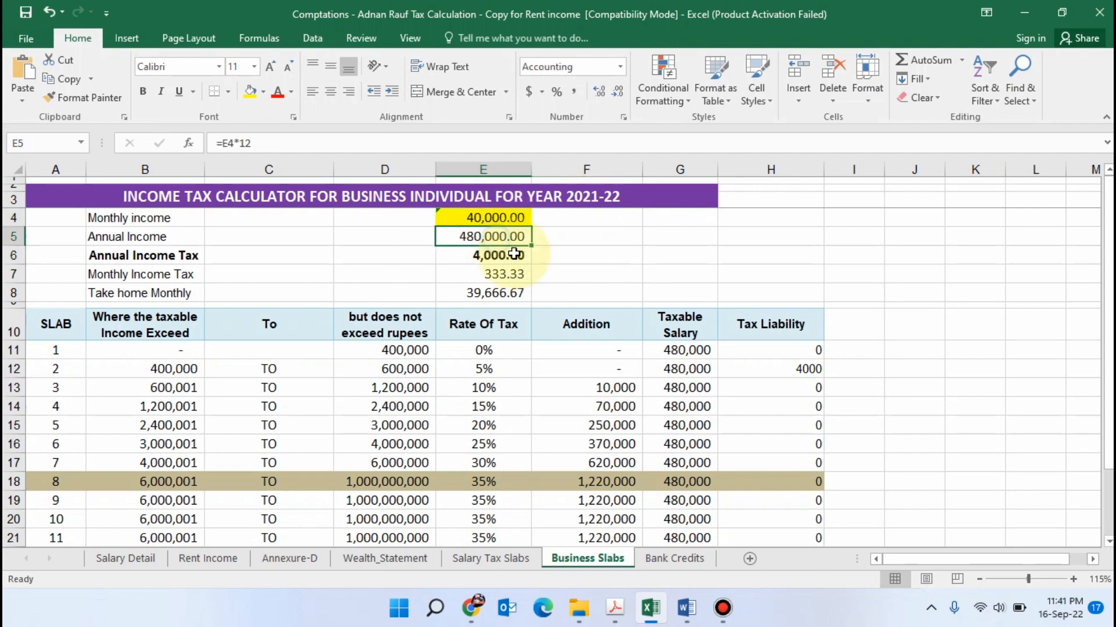
{"action": "left_click", "coordinate": [586, 255]}
{"action": "left_click", "coordinate": [494, 237]}
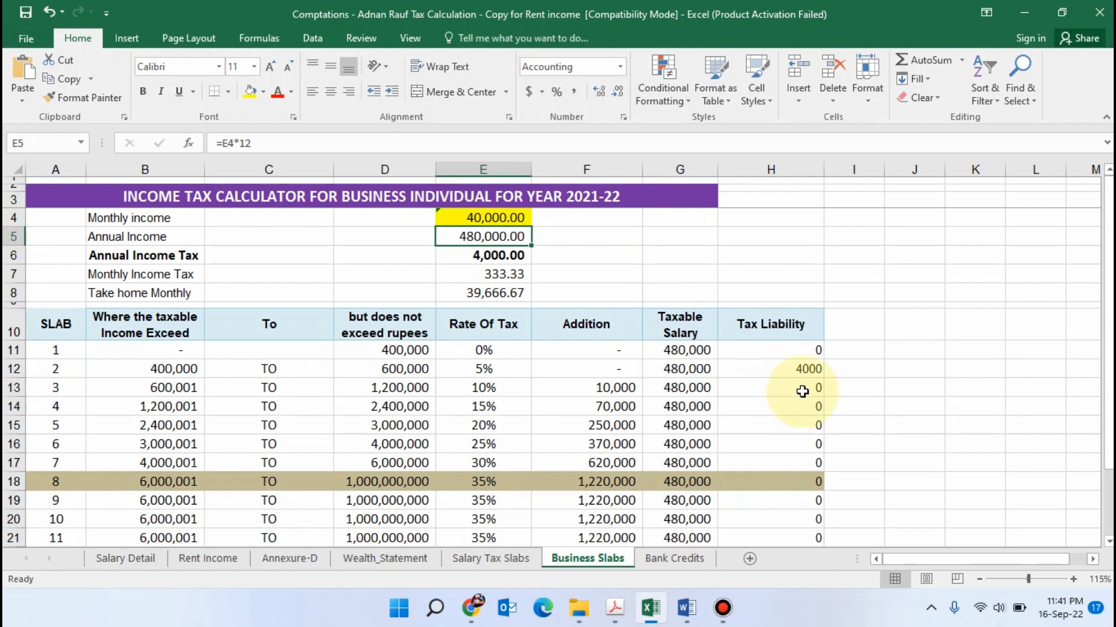
{"action": "left_click", "coordinate": [804, 369]}
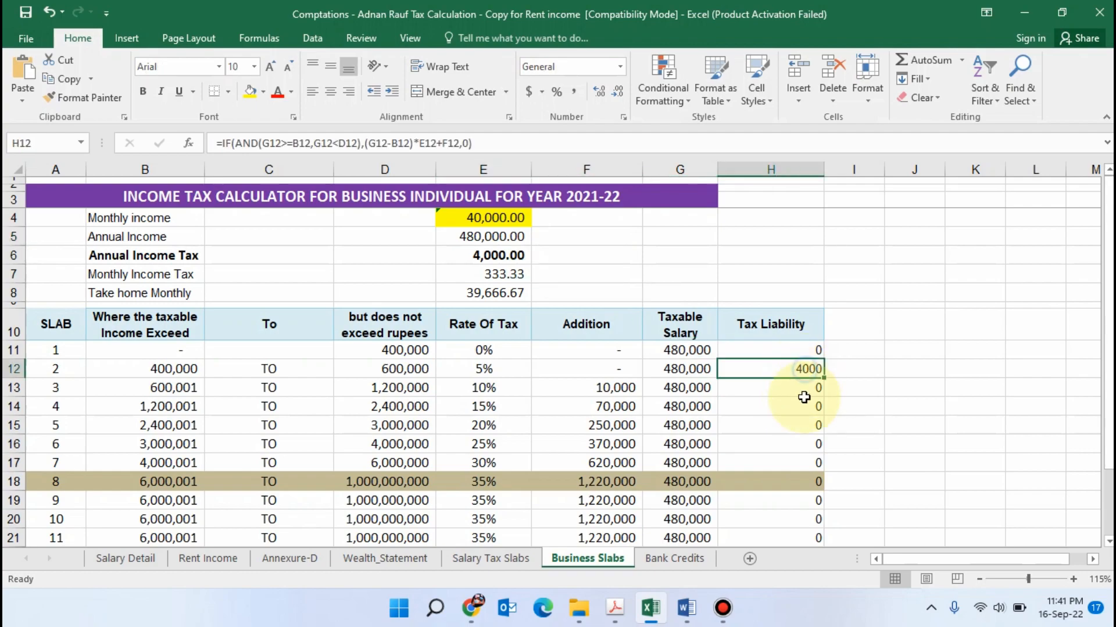
{"action": "left_click", "coordinate": [801, 409]}
{"action": "left_click", "coordinate": [812, 366]}
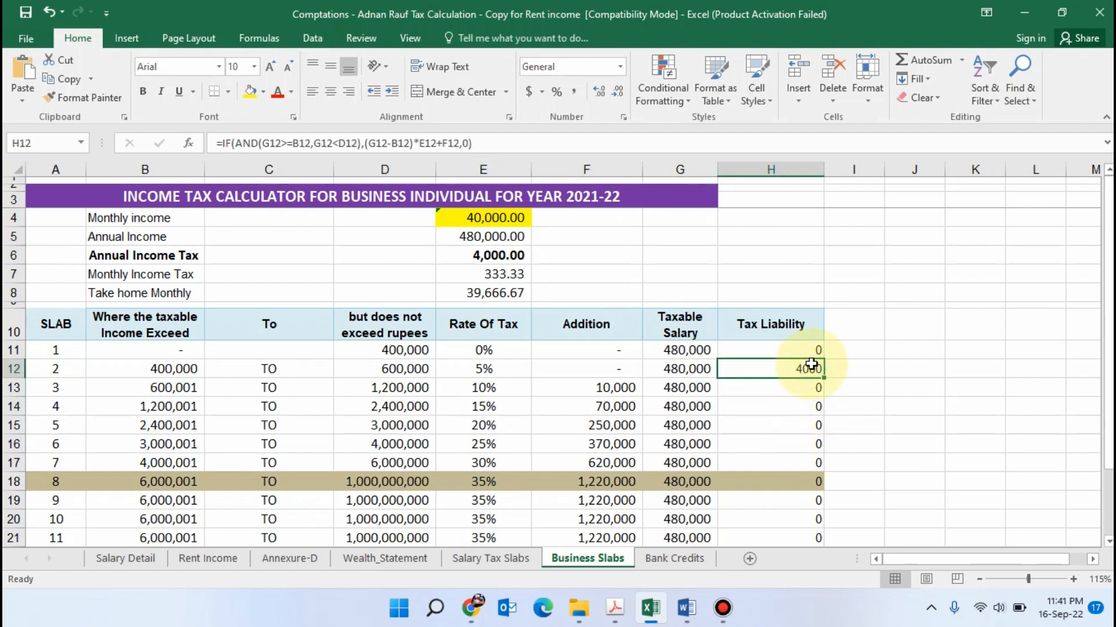
Compare the tax chargeable in the Iris computations with the annual income tax on the Business Slabs sheet
{"action": "key", "text": "alt+Tab"}
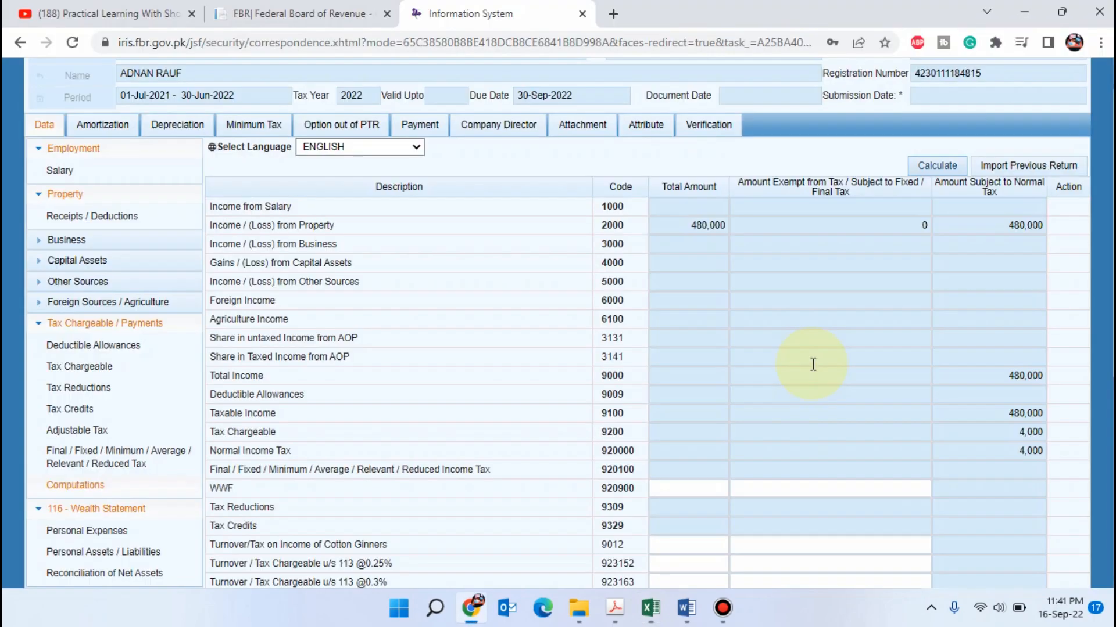
{"action": "key", "text": "alt+Tab"}
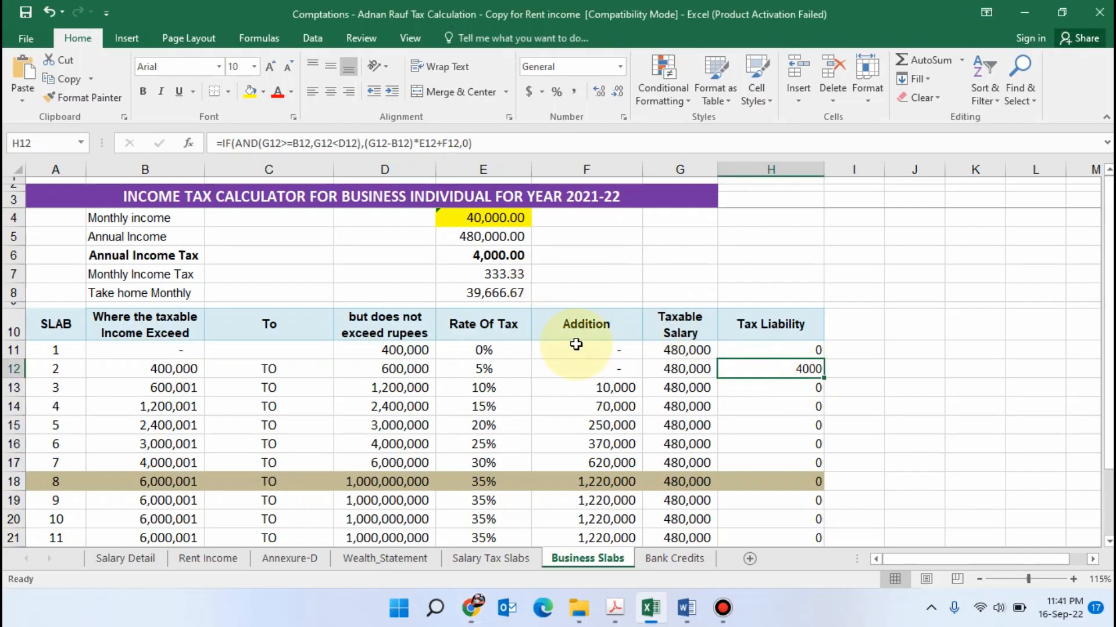
{"action": "scroll", "coordinate": [581, 346], "scroll_direction": "down", "scroll_amount": 2}
{"action": "scroll", "coordinate": [578, 279], "scroll_direction": "up", "scroll_amount": 2}
{"action": "left_click", "coordinate": [598, 239]}
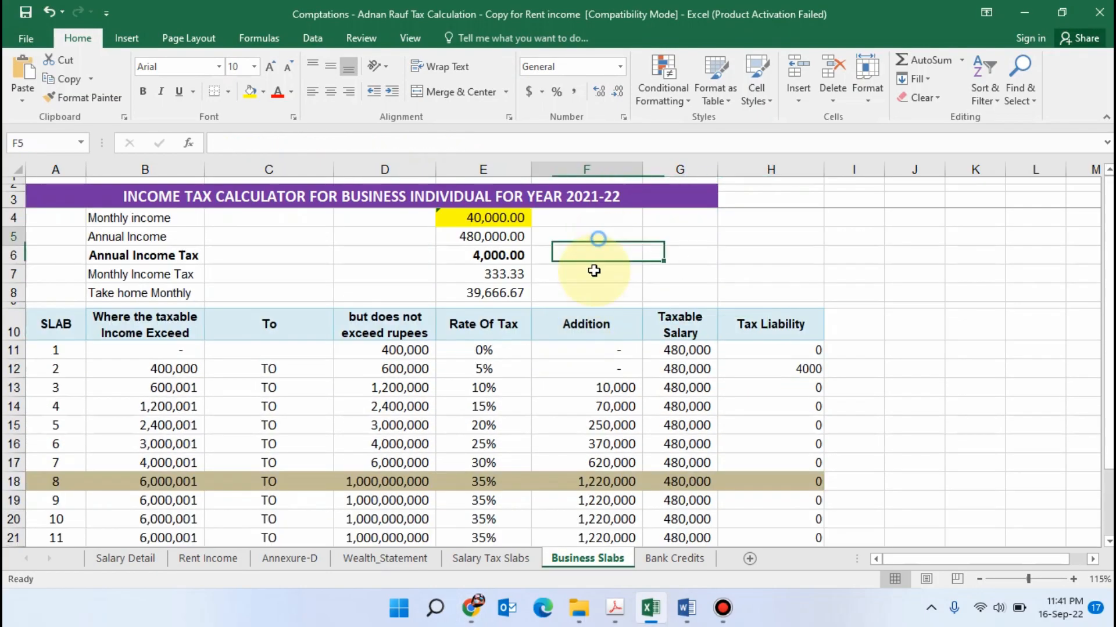
{"action": "left_click", "coordinate": [595, 290]}
{"action": "left_click", "coordinate": [615, 240]}
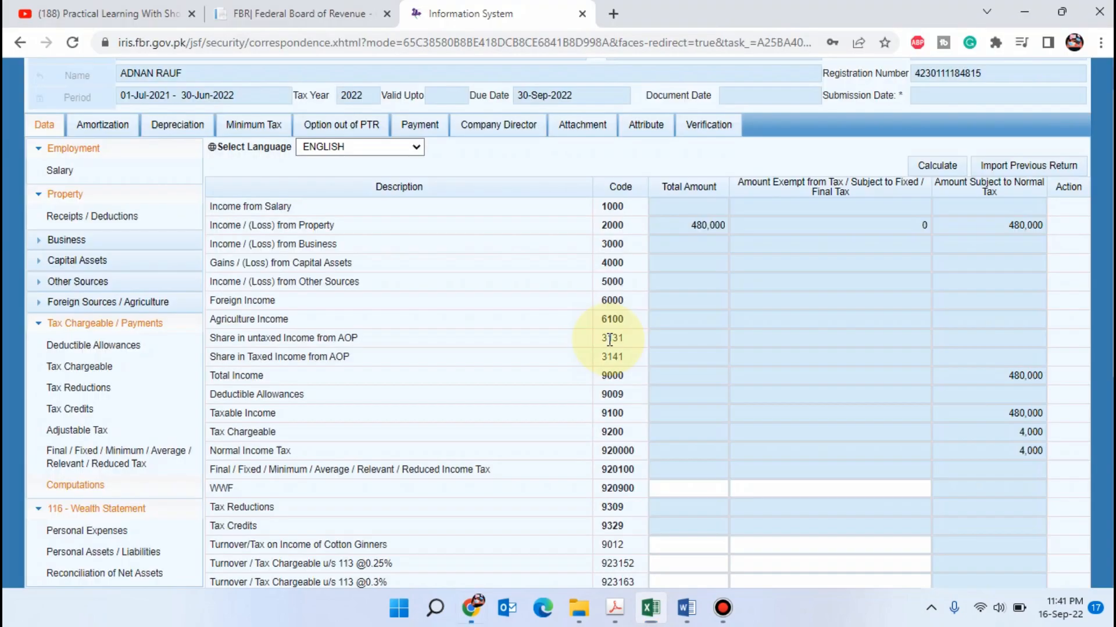
{"action": "key", "text": "alt+Tab"}
{"action": "left_click", "coordinate": [653, 617]}
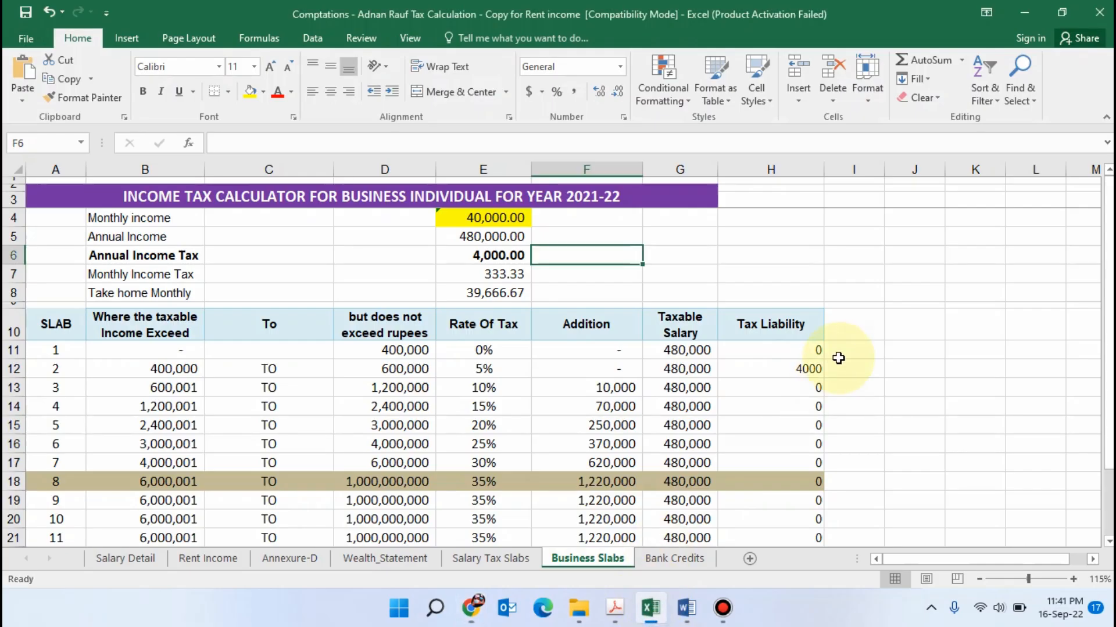
On the Wealth_Statement sheet, highlight the BUSINESS SLAB label of the ONLY RENT INCOME scenario in yellow
{"action": "left_click", "coordinate": [421, 560]}
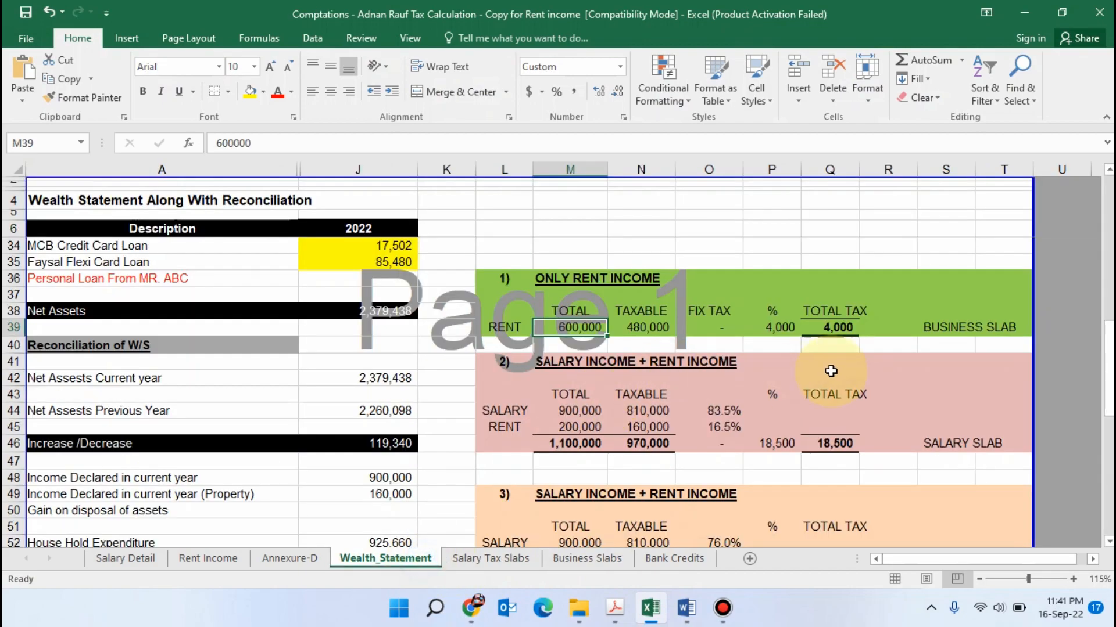
{"action": "left_click", "coordinate": [958, 361]}
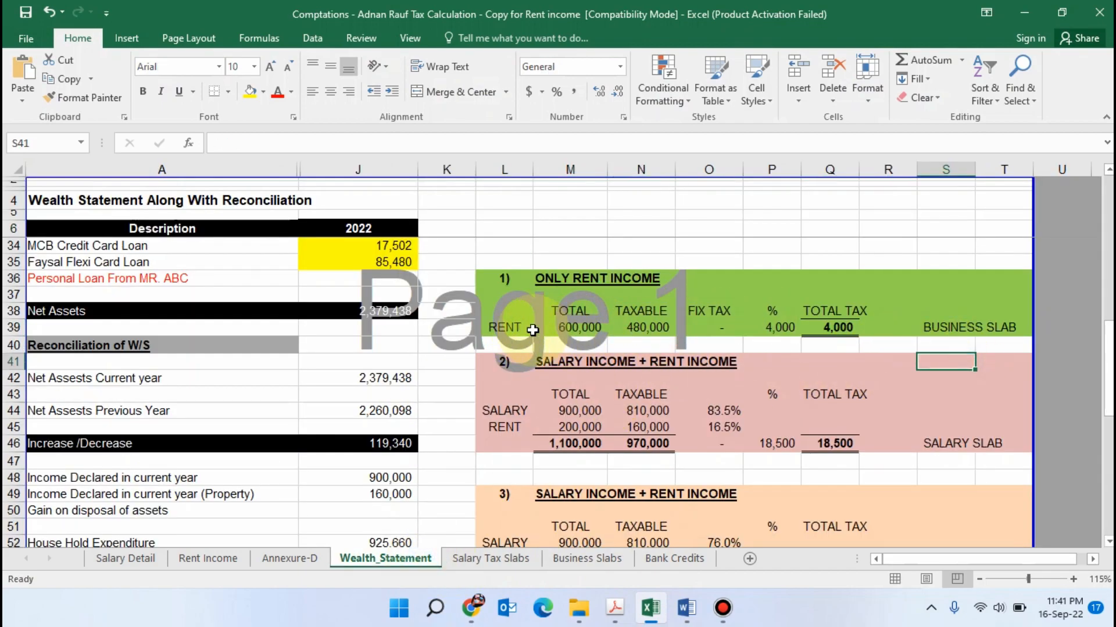
{"action": "left_click", "coordinate": [968, 326]}
{"action": "left_click", "coordinate": [250, 91]}
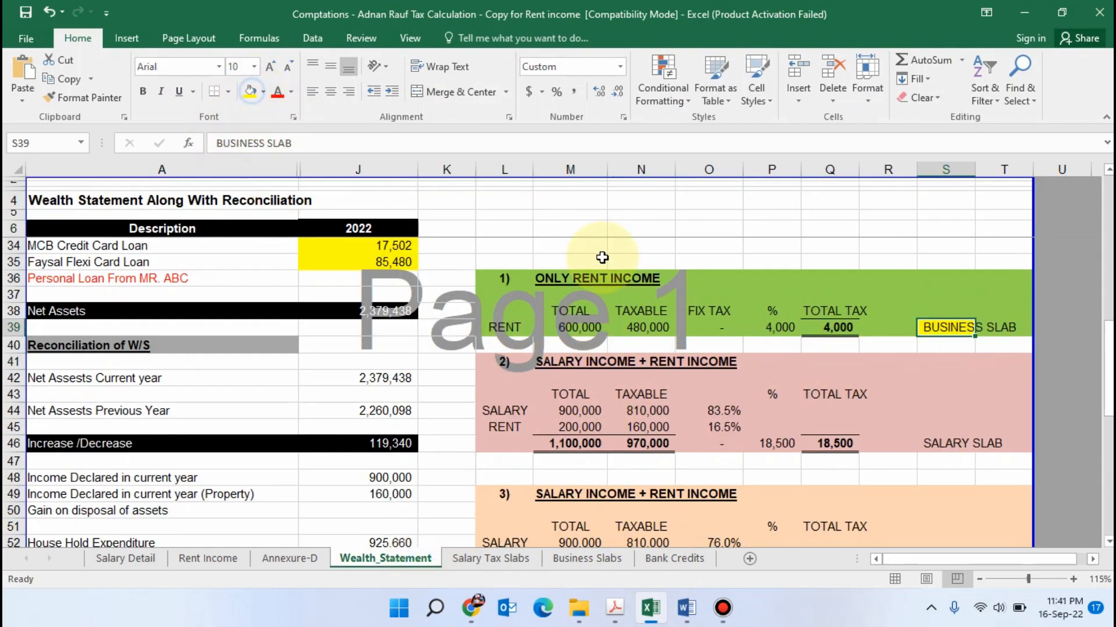
{"action": "scroll", "coordinate": [640, 326], "scroll_direction": "down", "scroll_amount": 1}
{"action": "left_click", "coordinate": [958, 326]}
{"action": "left_click_drag", "start_coordinate": [962, 278], "coordinate": [1004, 279]}
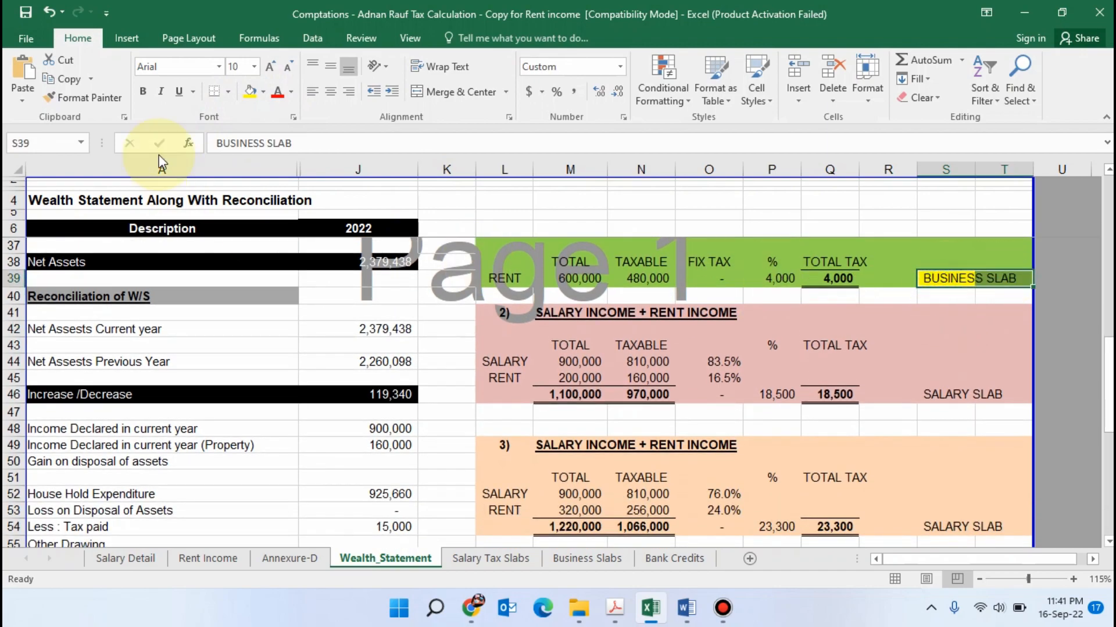
Review the second scenario, SALARY INCOME + RENT INCOME, on the Wealth_Statement sheet
{"action": "scroll", "coordinate": [570, 342], "scroll_direction": "down", "scroll_amount": 1}
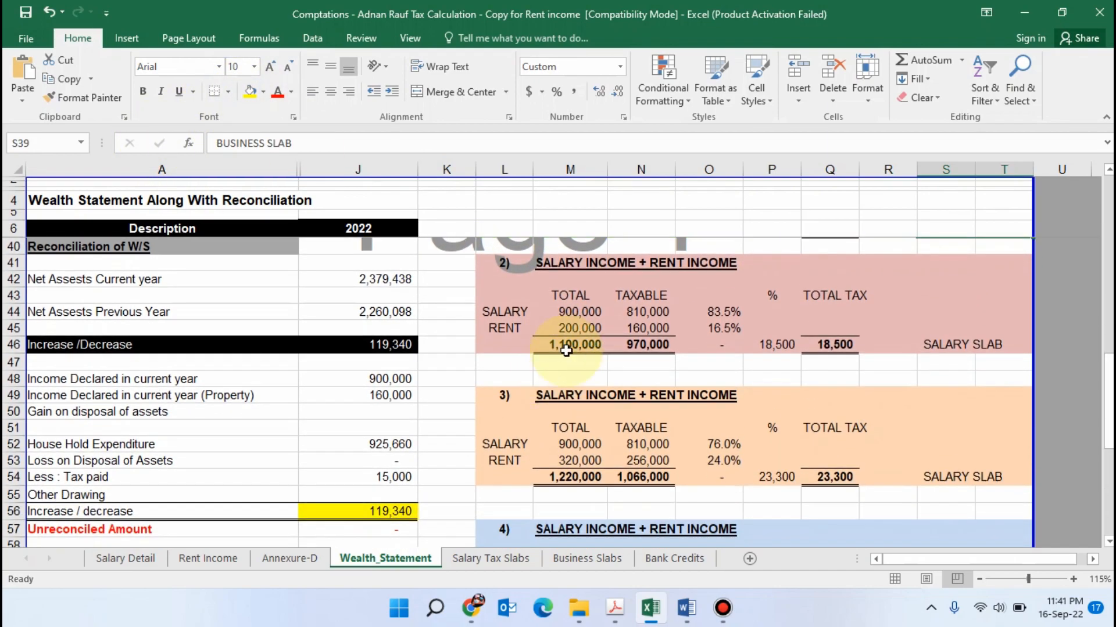
{"action": "left_click", "coordinate": [558, 264]}
{"action": "left_click", "coordinate": [695, 260]}
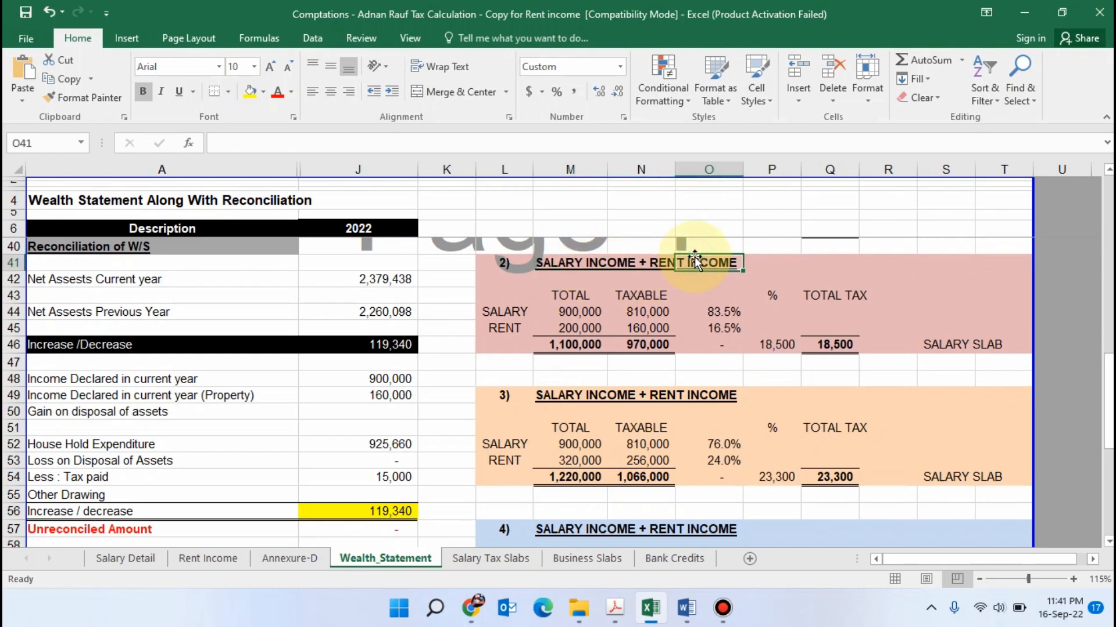
{"action": "scroll", "coordinate": [695, 259], "scroll_direction": "down", "scroll_amount": 1}
{"action": "scroll", "coordinate": [697, 273], "scroll_direction": "up", "scroll_amount": 1}
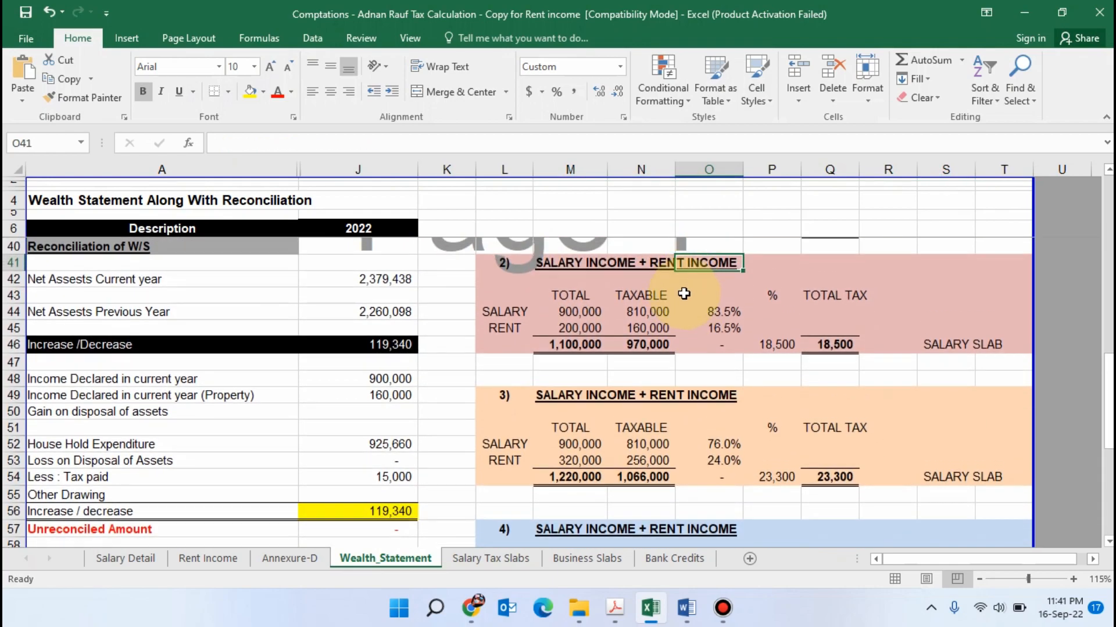
{"action": "scroll", "coordinate": [538, 355], "scroll_direction": "down", "scroll_amount": 1}
{"action": "scroll", "coordinate": [539, 355], "scroll_direction": "up", "scroll_amount": 1}
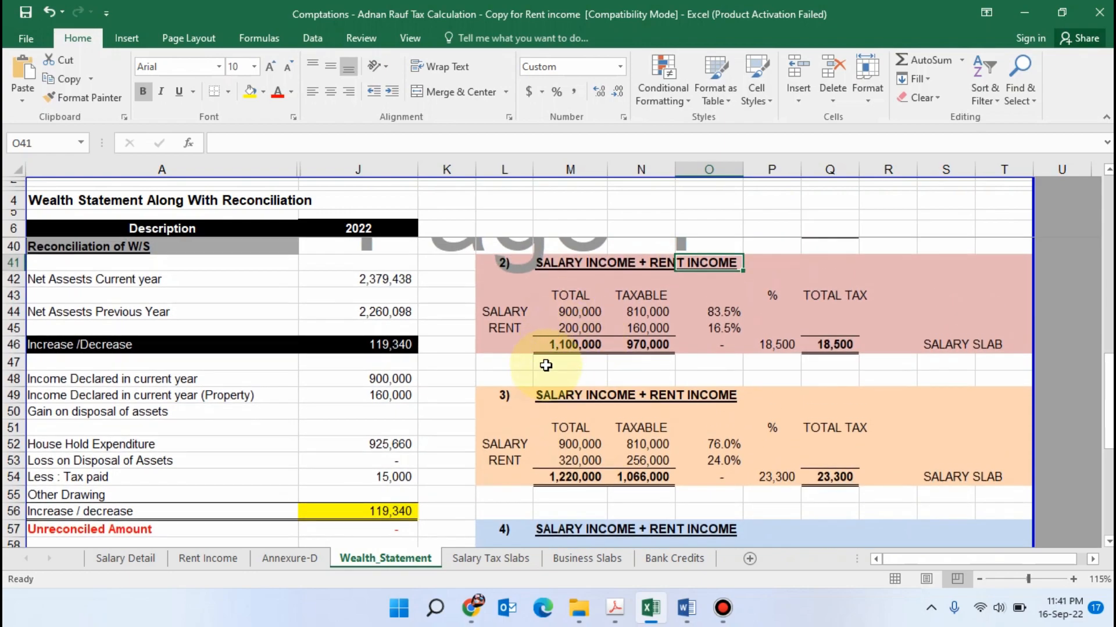
Switch to Iris, set Pay, Wages or Other Remuneration under Salary to 900,000 total and 90,000 exempt, and recalculate
{"action": "key", "text": "alt+Tab"}
{"action": "left_click", "coordinate": [82, 169]}
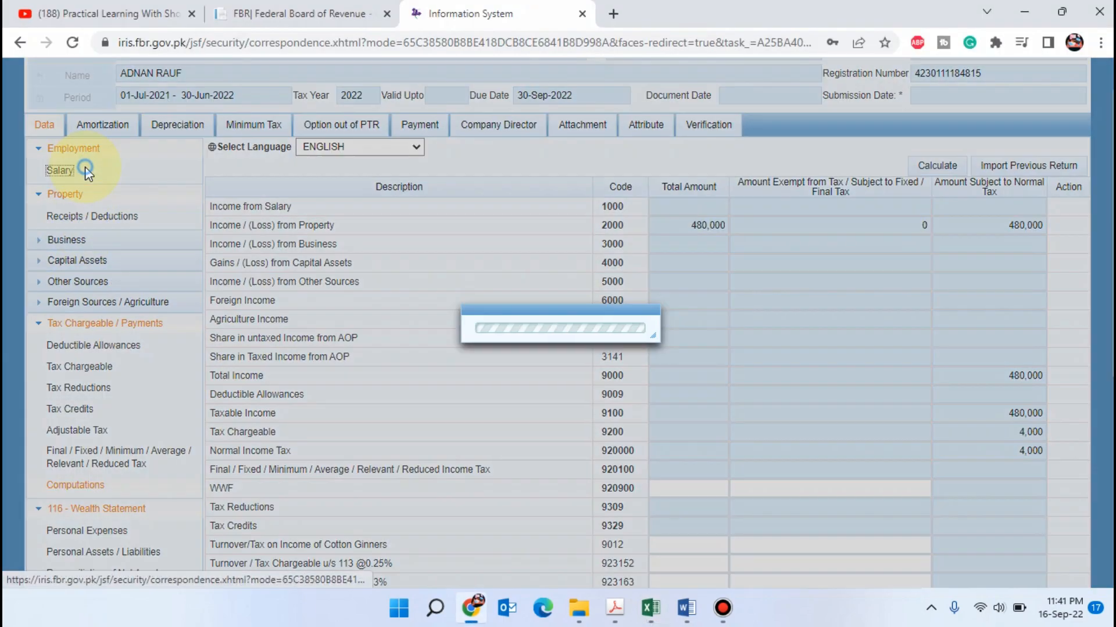
{"action": "left_click", "coordinate": [684, 227]}
{"action": "type", "text": "9"}
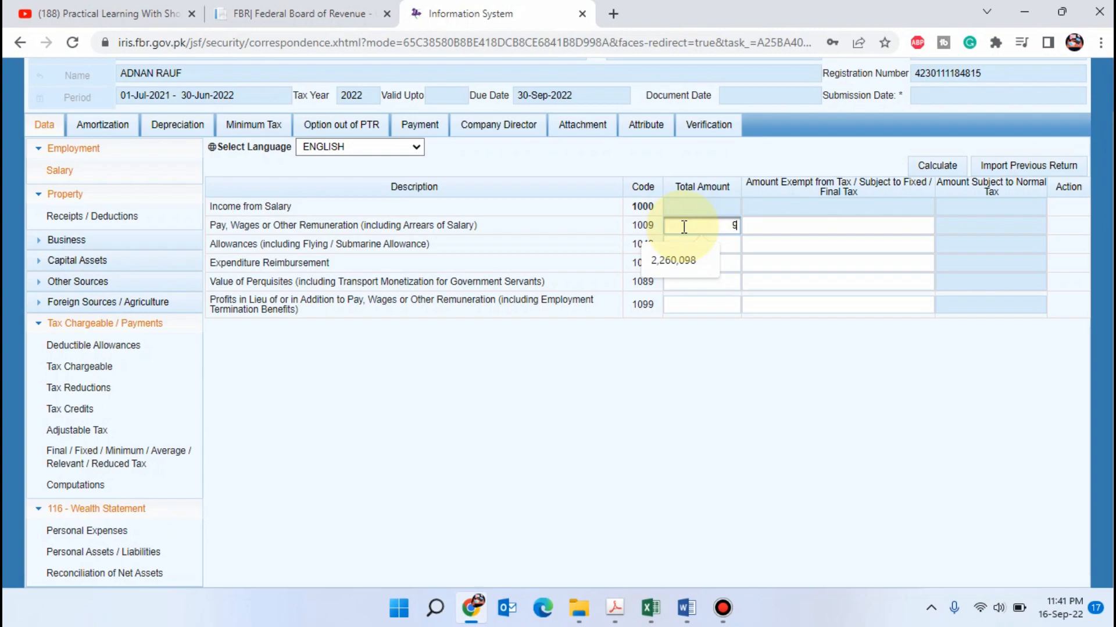
{"action": "type", "text": "00000"}
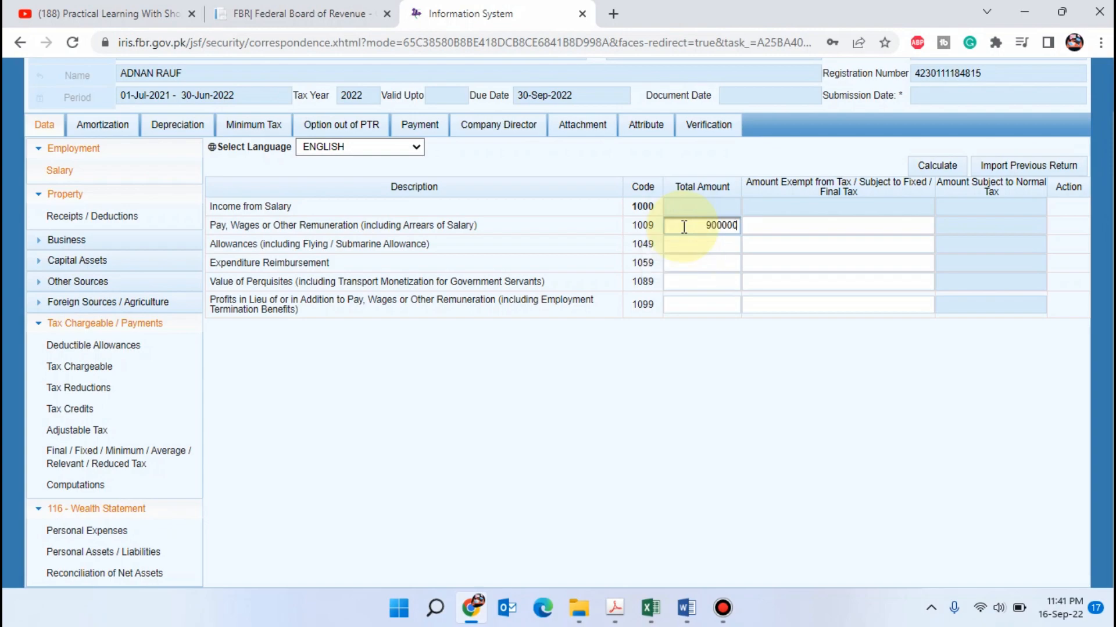
{"action": "key", "text": "Tab"}
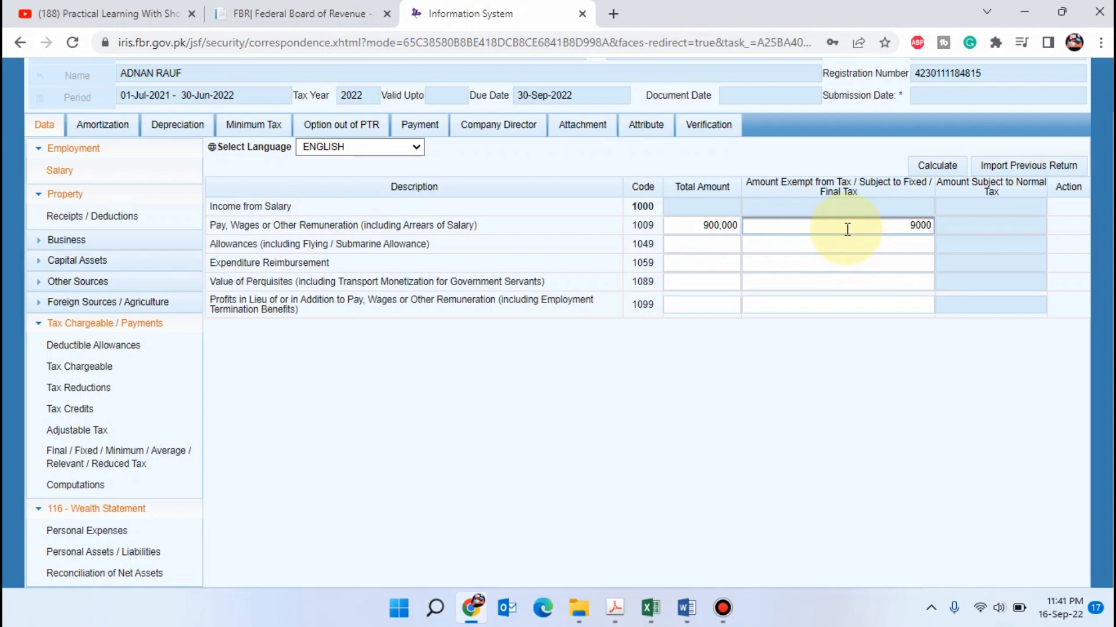
{"action": "key", "text": "Tab"}
{"action": "left_click", "coordinate": [937, 165]}
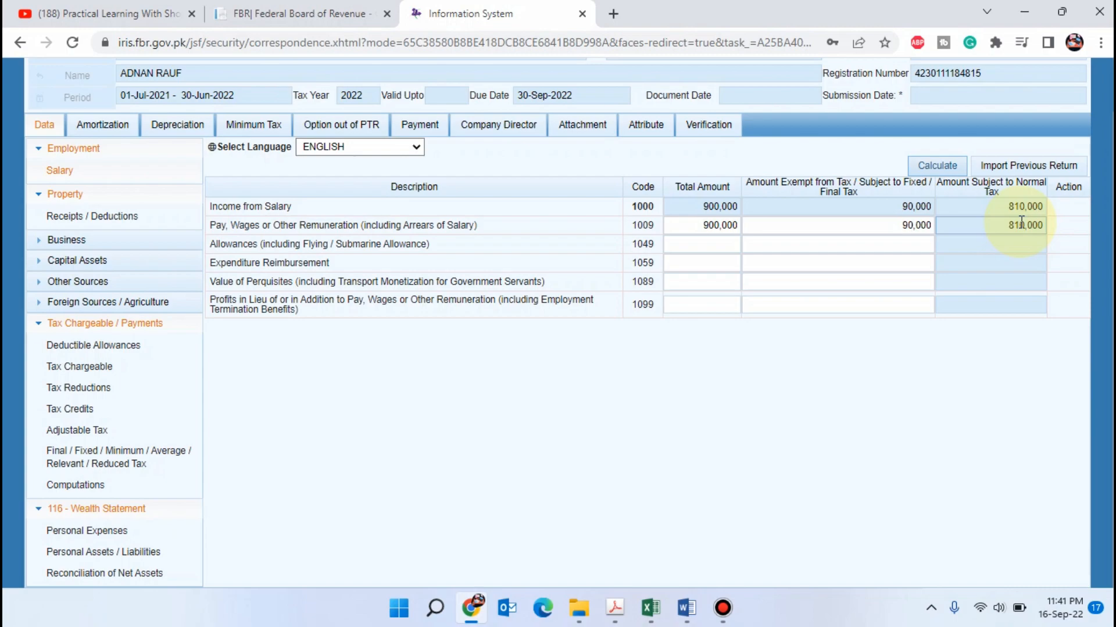
Check the second scenario's rent on the Wealth_Statement sheet, switch to Iris, set Rent Received or Receivable to 200,000 and recalculate
{"action": "key", "text": "alt+Tab"}
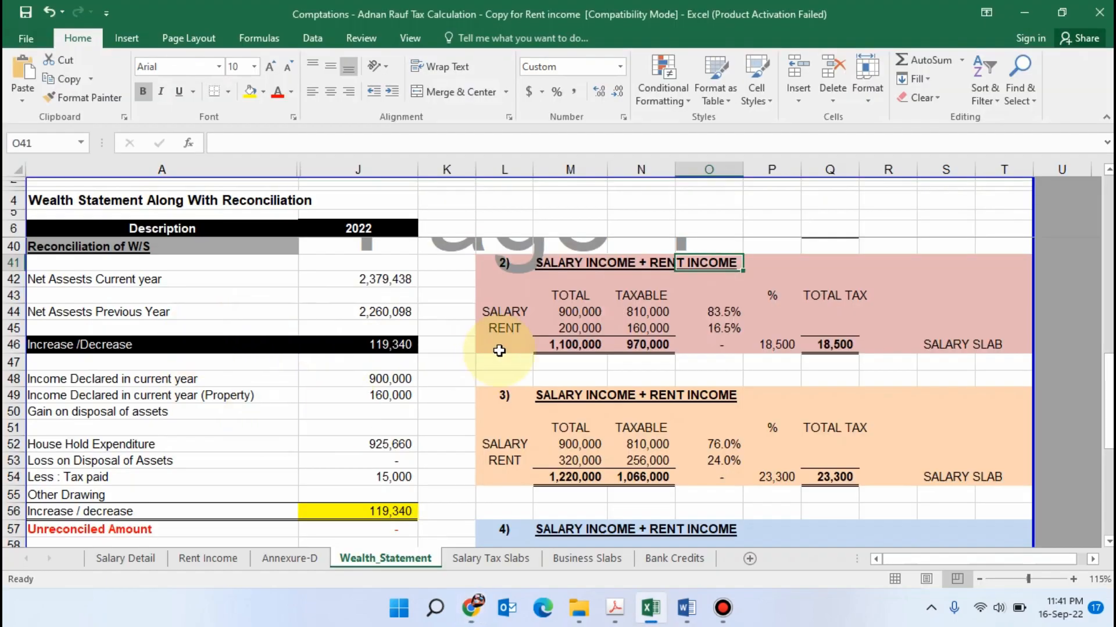
{"action": "left_click", "coordinate": [580, 329]}
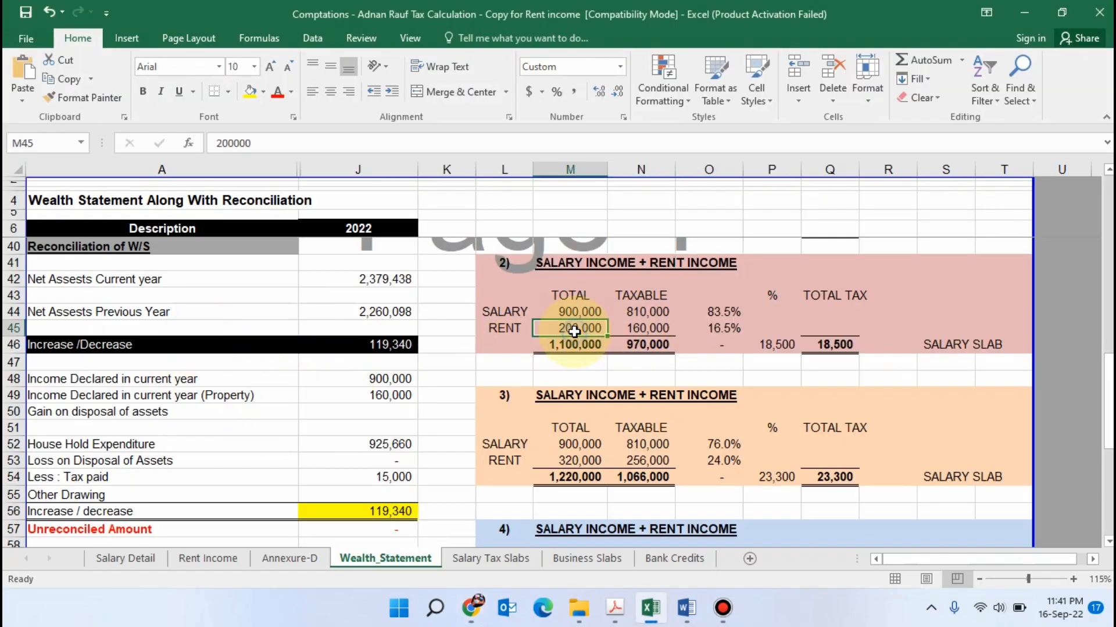
{"action": "key", "text": "alt+Tab"}
{"action": "left_click", "coordinate": [64, 218]}
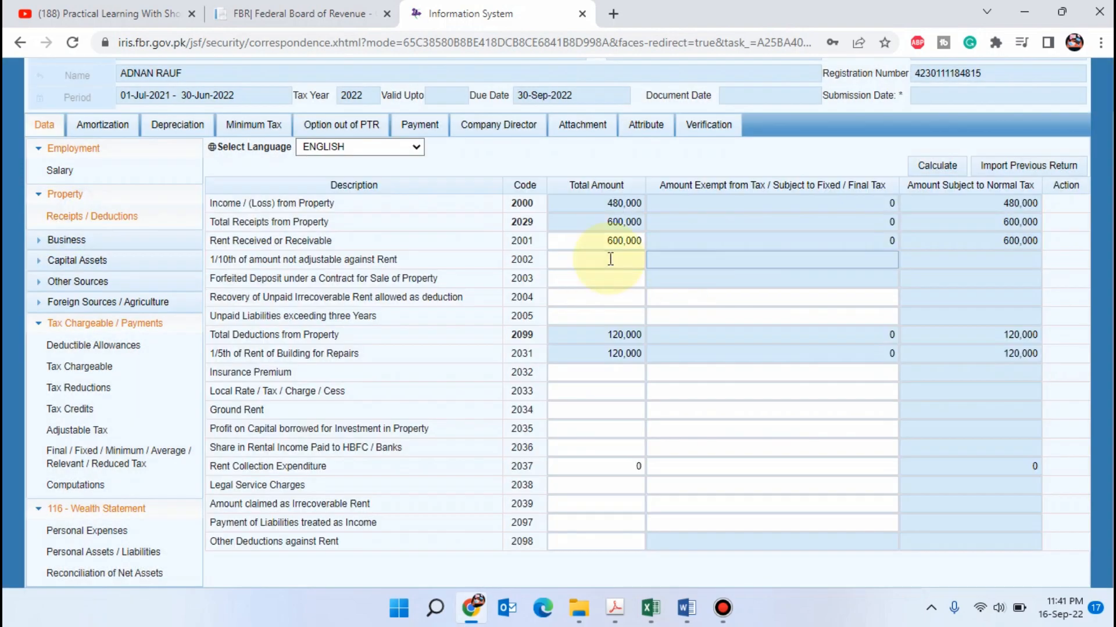
{"action": "left_click", "coordinate": [607, 241]}
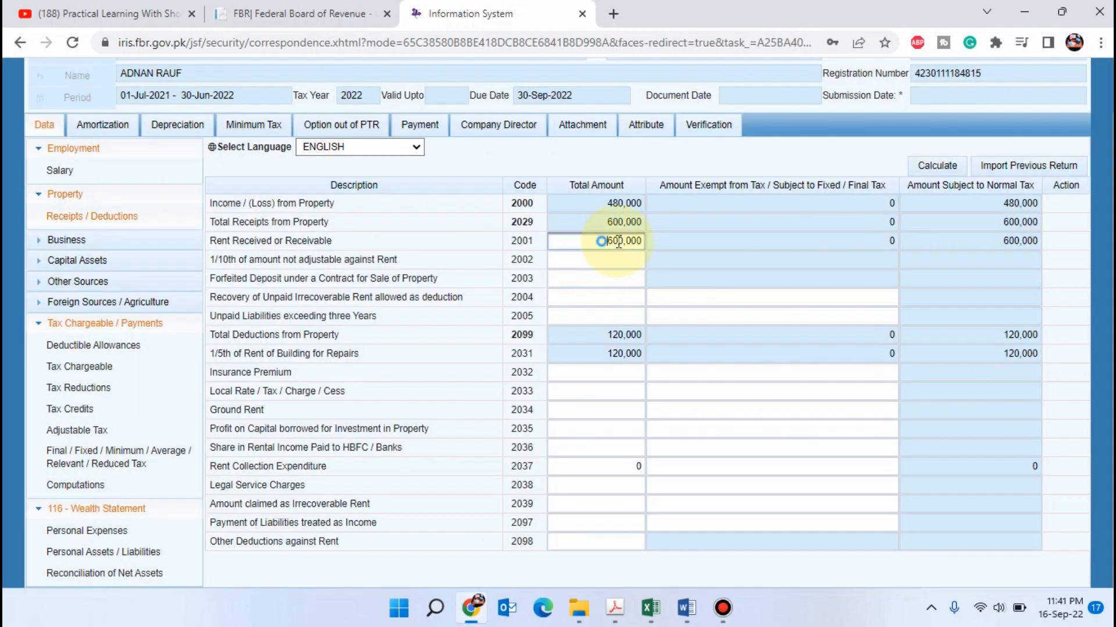
{"action": "type", "text": "200,000"}
{"action": "left_click", "coordinate": [699, 240]}
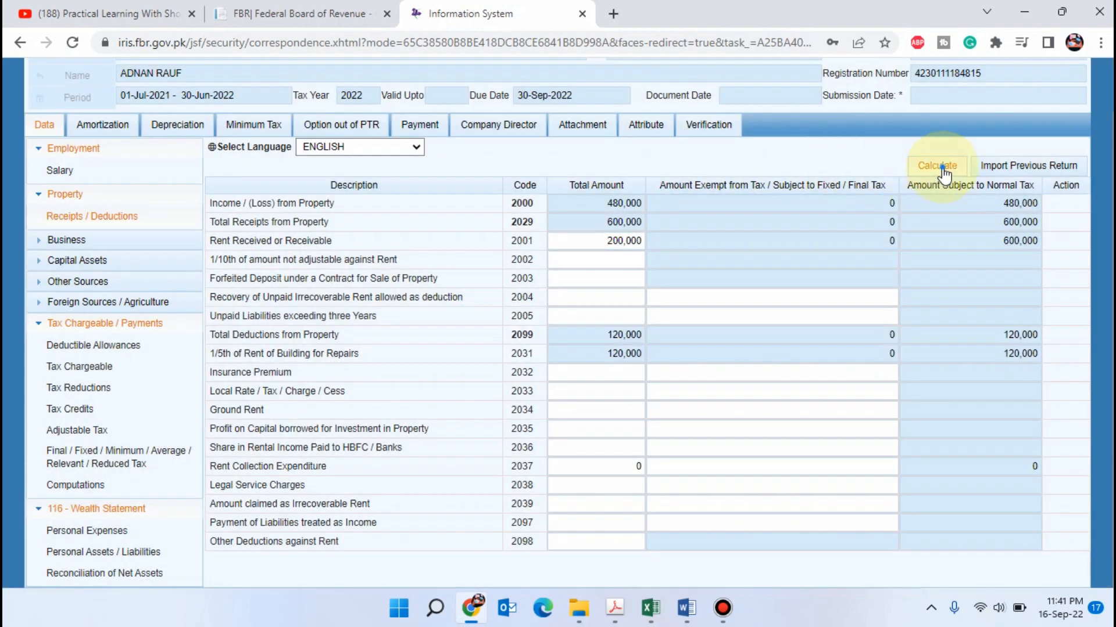
{"action": "left_click", "coordinate": [942, 166]}
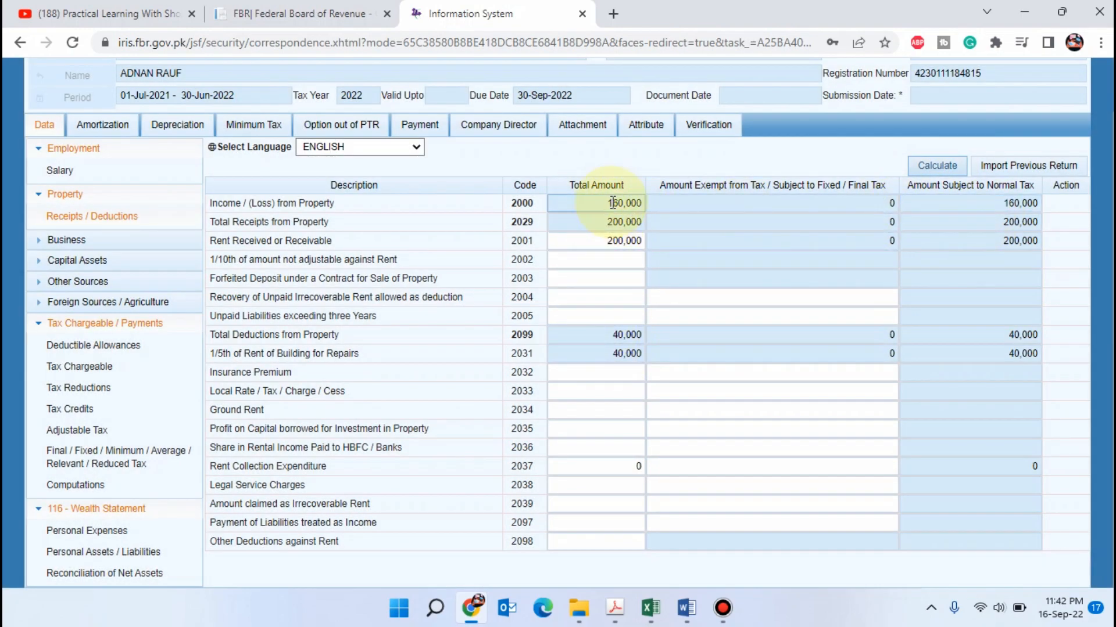
Recalculate the Computations section of the return and check the Tax Chargeable amount for the second scenario
{"action": "left_click", "coordinate": [81, 485]}
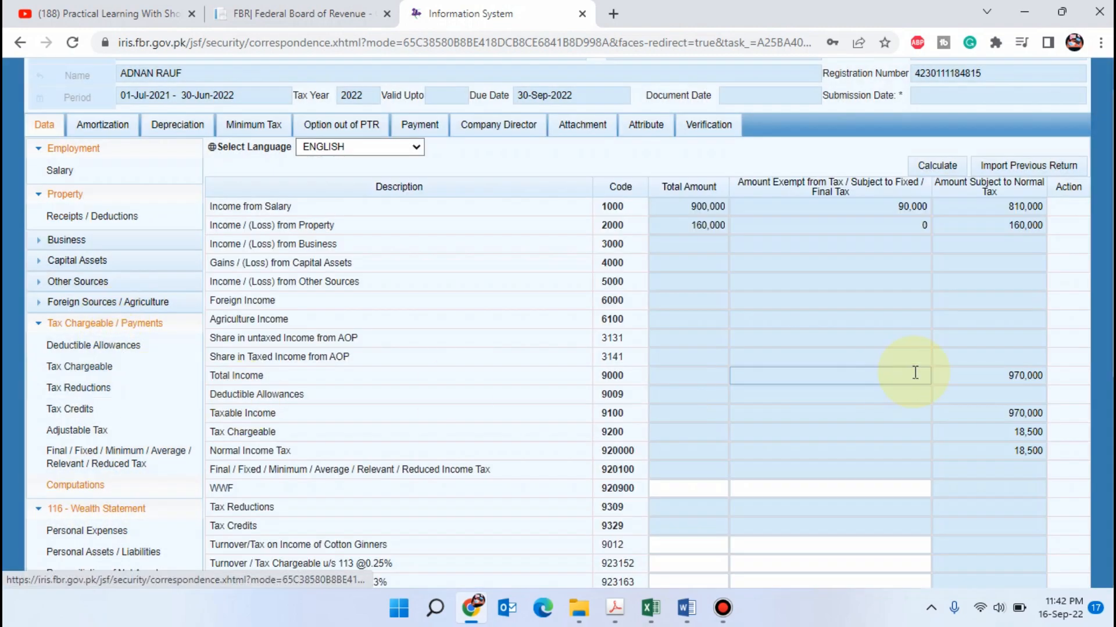
{"action": "left_click", "coordinate": [939, 167]}
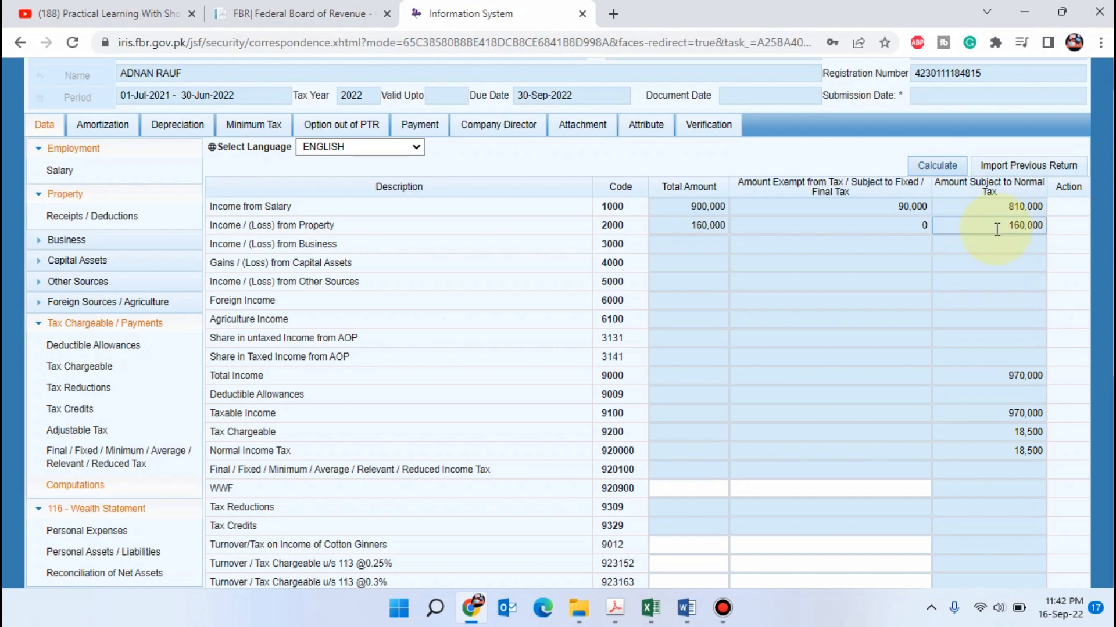
{"action": "left_click", "coordinate": [1000, 432]}
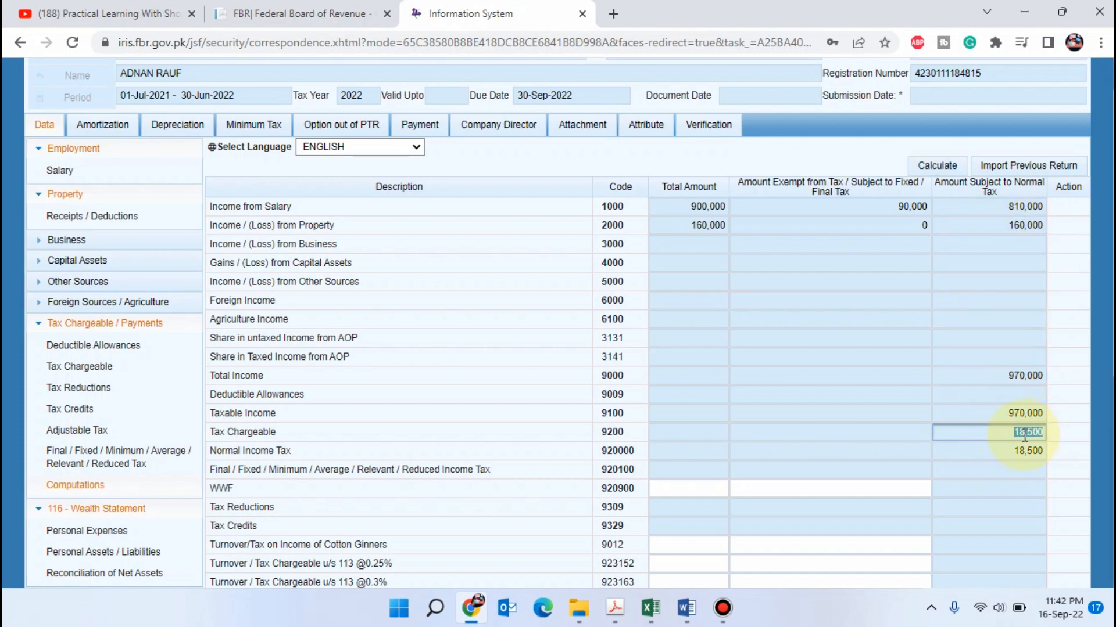
Switch to Excel and set Monthly Salary on the Salary Tax Slabs sheet to =970000/12
{"action": "key", "text": "alt+Tab"}
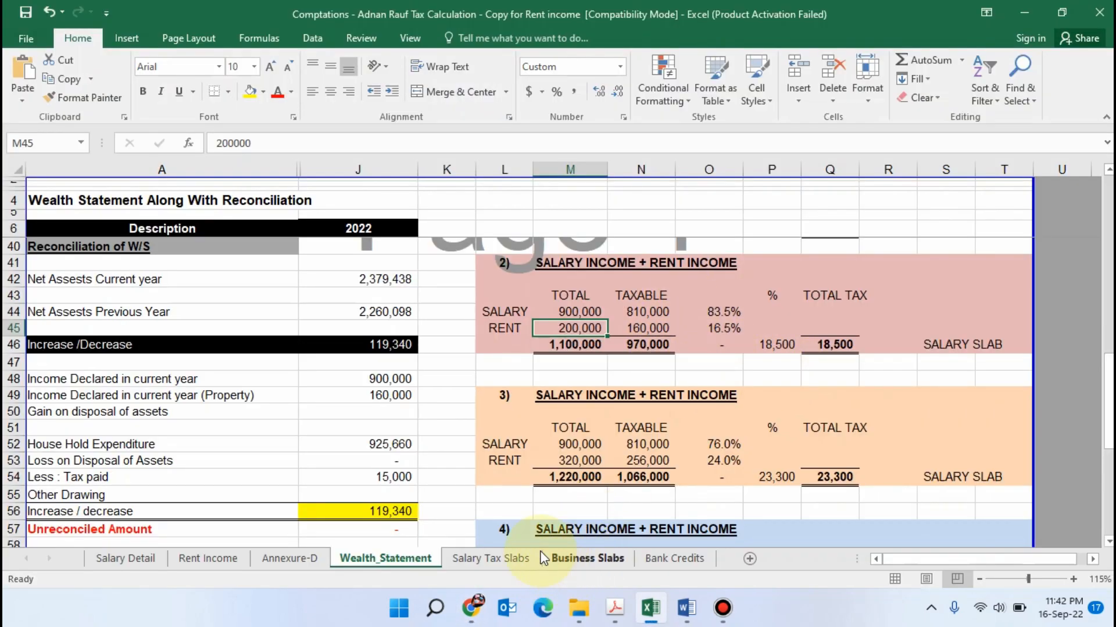
{"action": "left_click", "coordinate": [482, 567]}
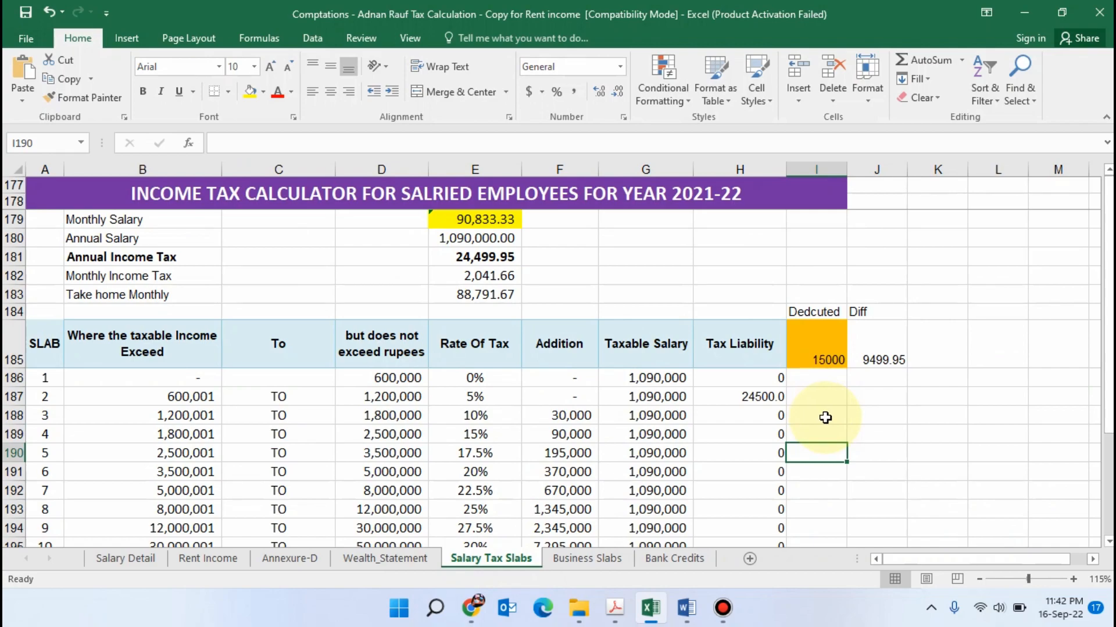
{"action": "left_click", "coordinate": [482, 219]}
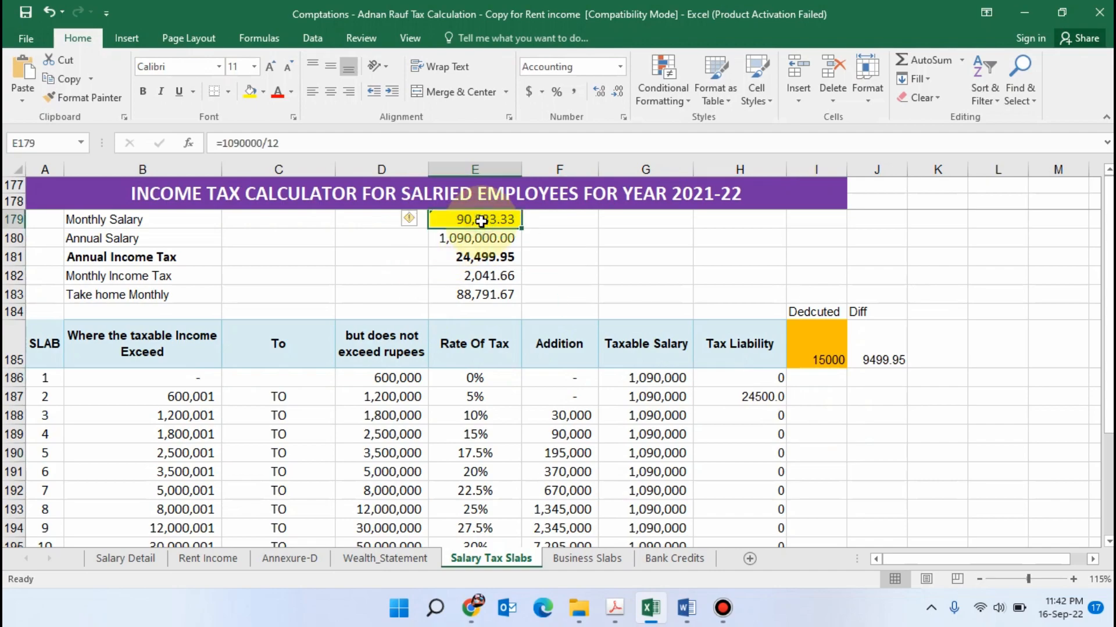
{"action": "type", "text": "="}
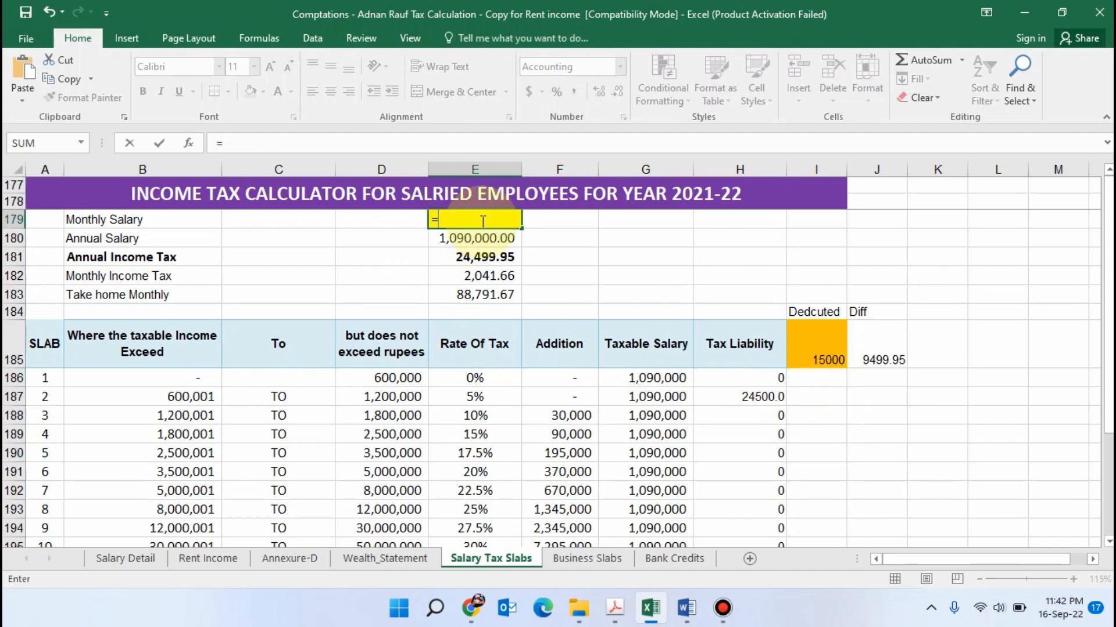
{"action": "key", "text": "BackSpace"}
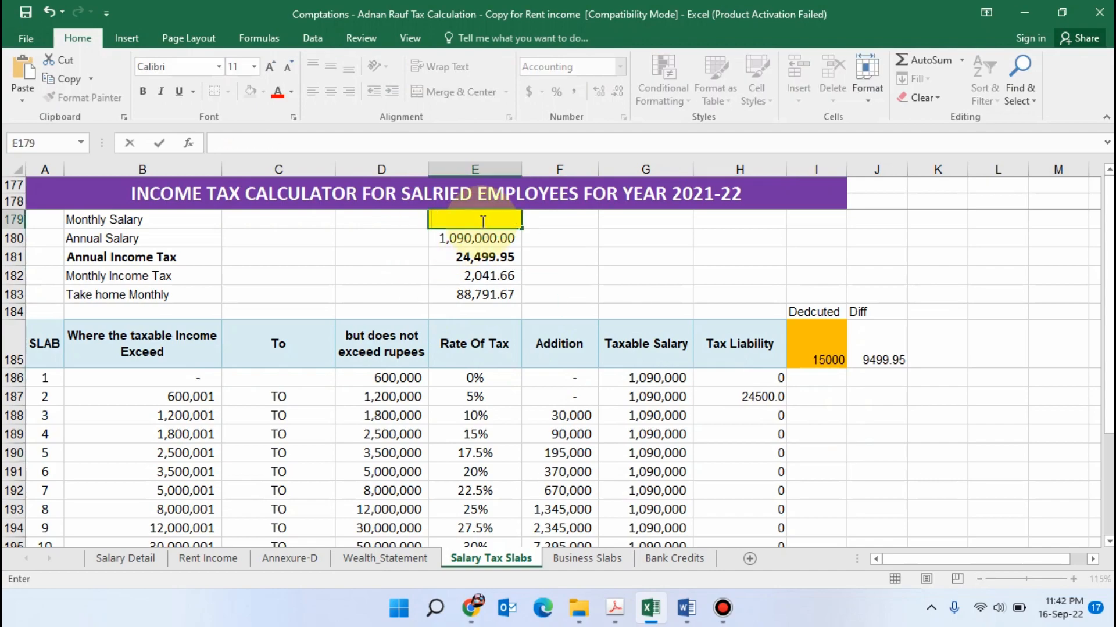
{"action": "key", "text": "alt+Tab"}
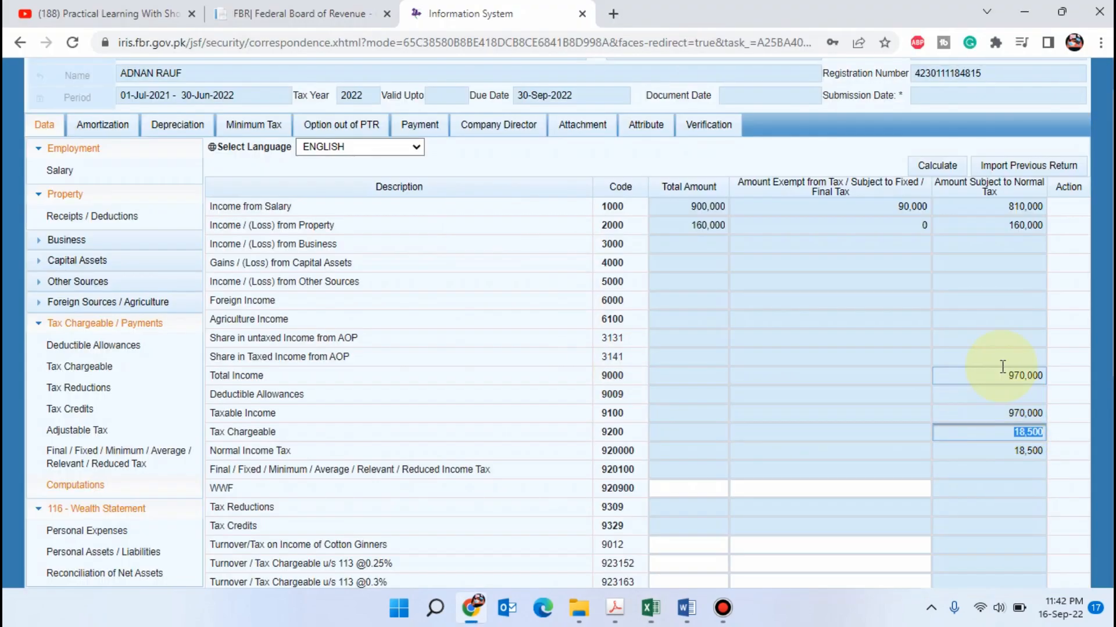
{"action": "key", "text": "alt+Tab"}
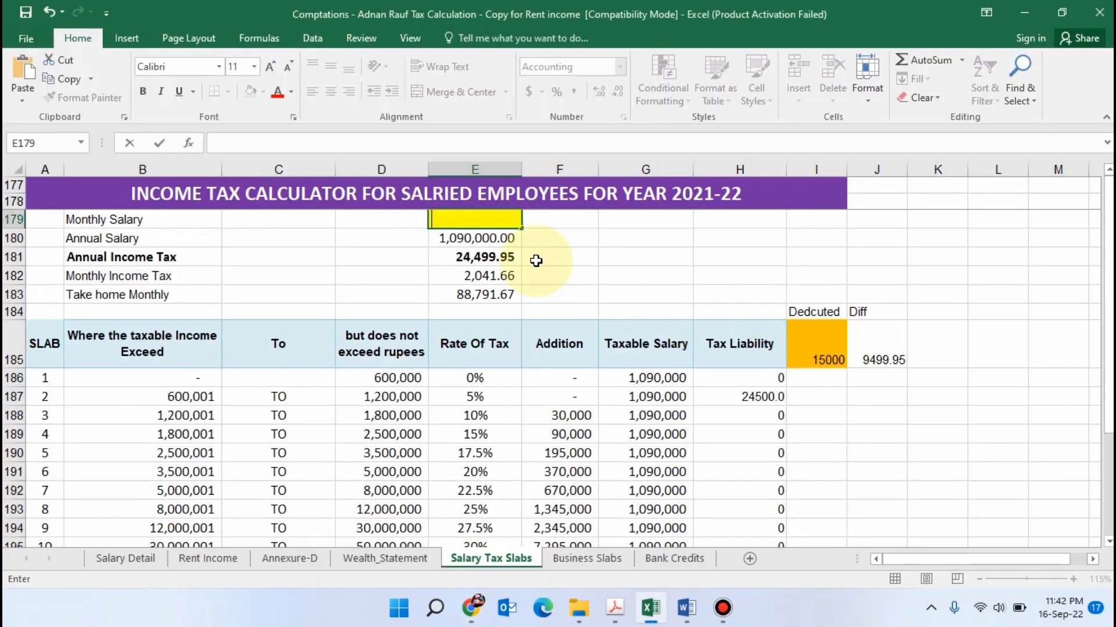
{"action": "type", "text": "=970000/12"}
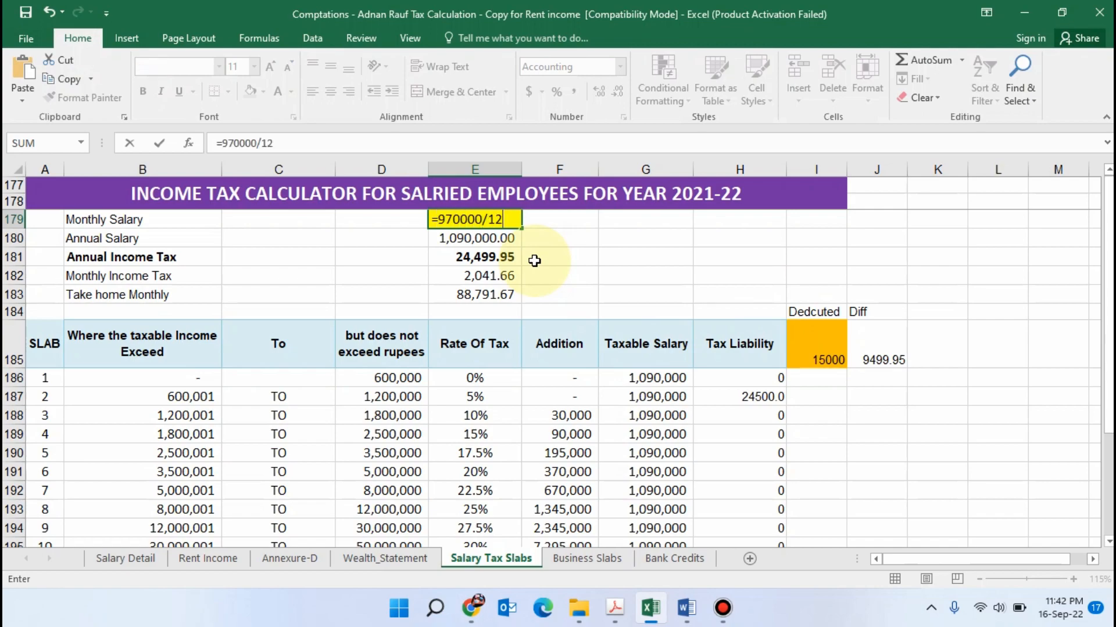
{"action": "key", "text": "Return"}
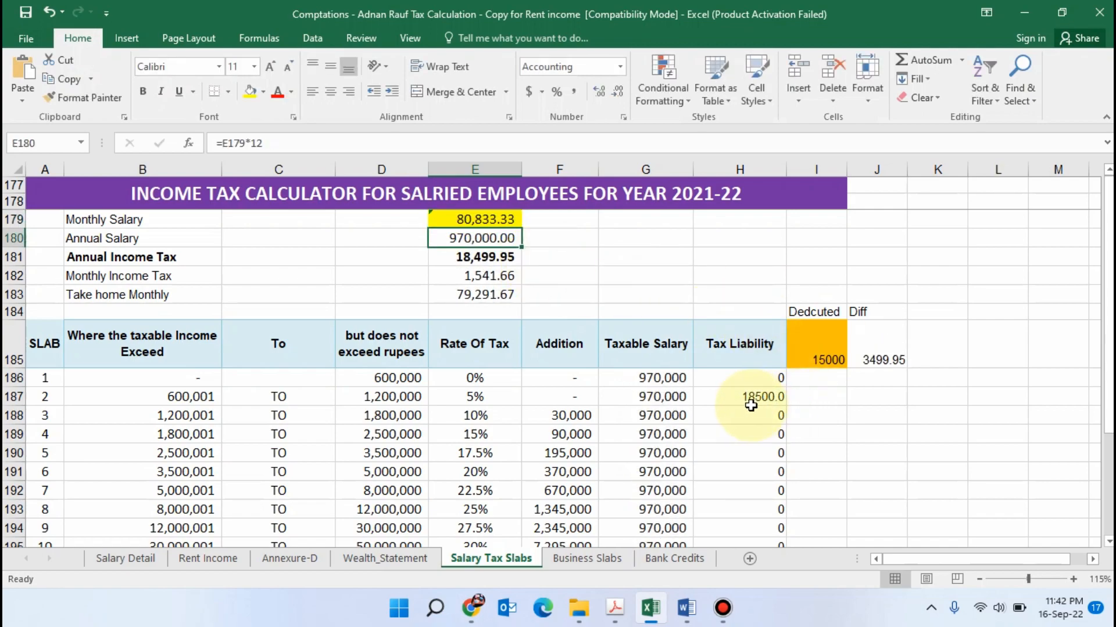
Compare the slab 2 Tax Liability on the Salary Tax Slabs sheet with the Tax Chargeable in the Iris computations
{"action": "left_click", "coordinate": [751, 400]}
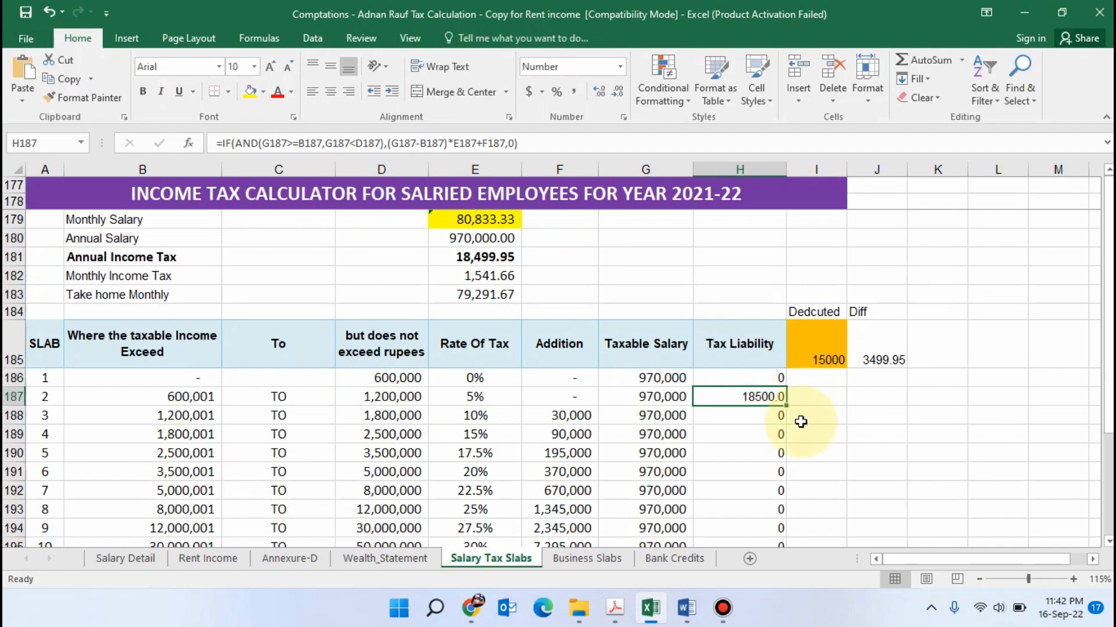
{"action": "key", "text": "alt+Tab"}
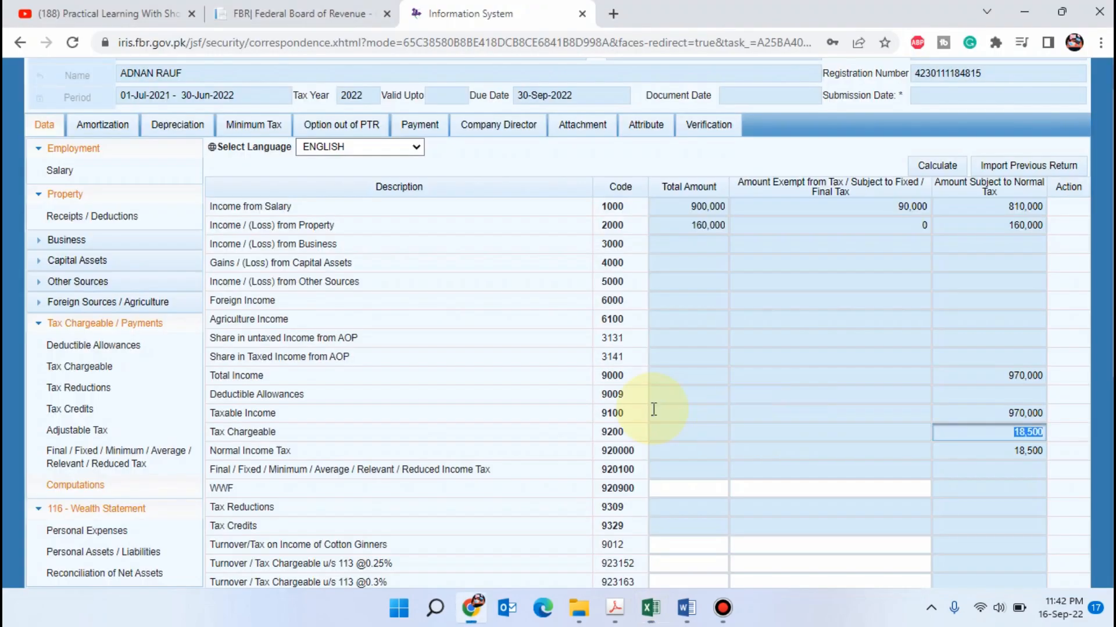
{"action": "key", "text": "alt+Tab"}
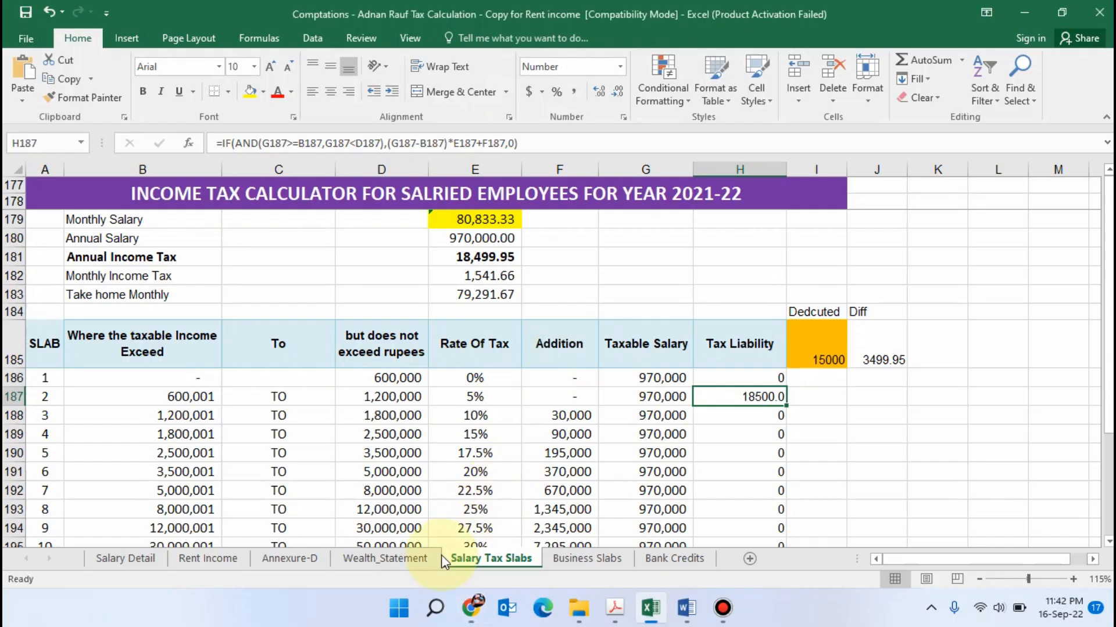
On the Wealth_Statement sheet, highlight the SALARY SLAB label of the second scenario in yellow
{"action": "left_click", "coordinate": [385, 558]}
{"action": "scroll", "coordinate": [828, 352], "scroll_direction": "up", "scroll_amount": 2}
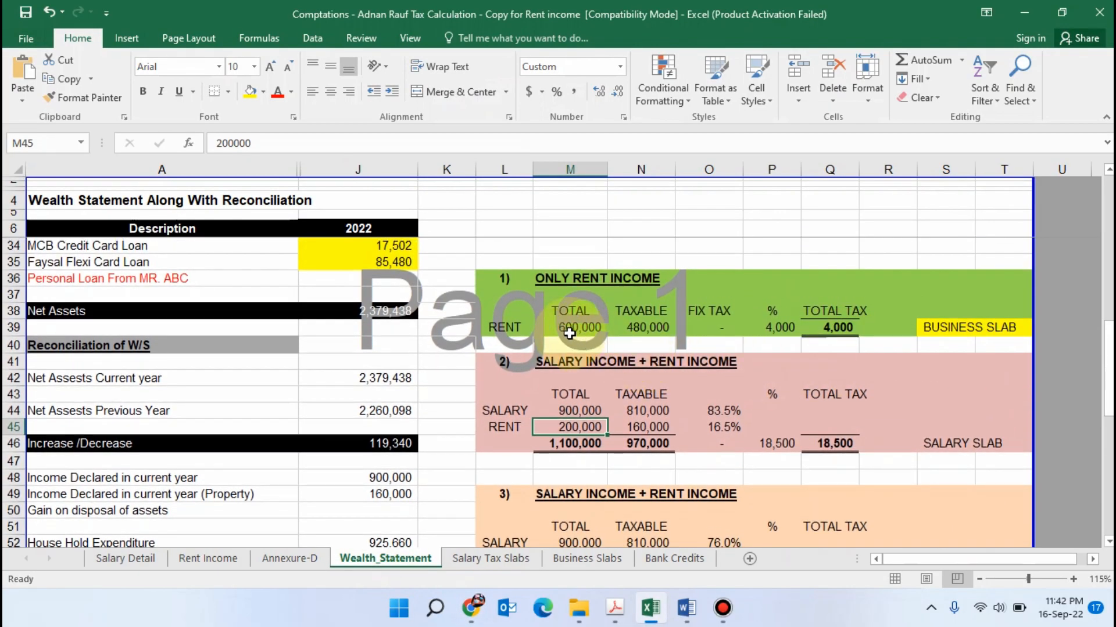
{"action": "scroll", "coordinate": [827, 353], "scroll_direction": "down", "scroll_amount": 1}
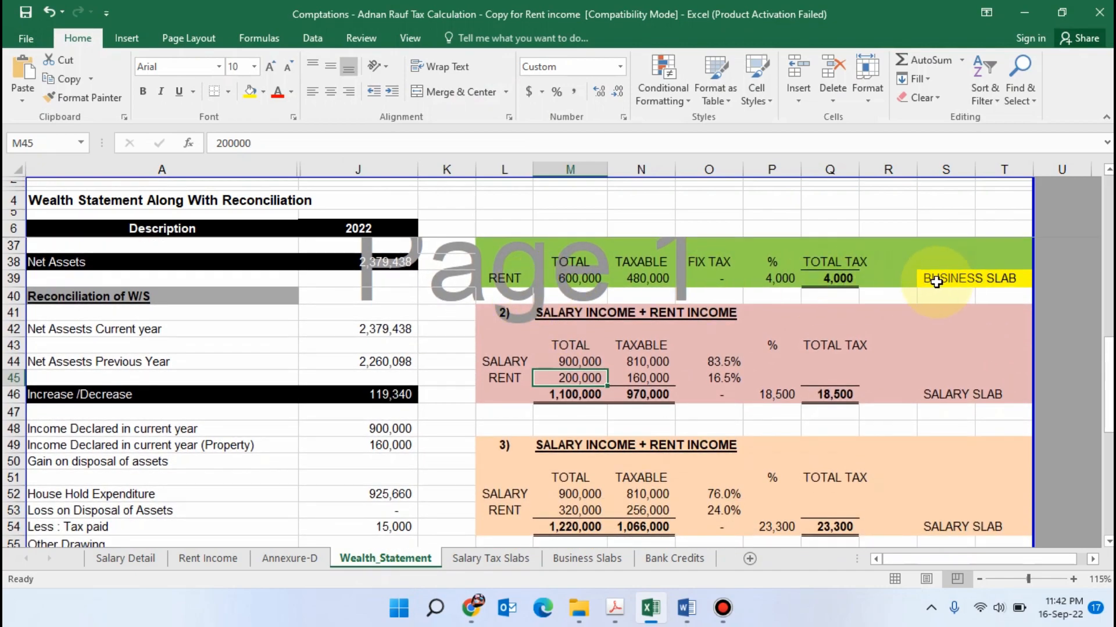
{"action": "left_click_drag", "start_coordinate": [933, 284], "coordinate": [996, 280]}
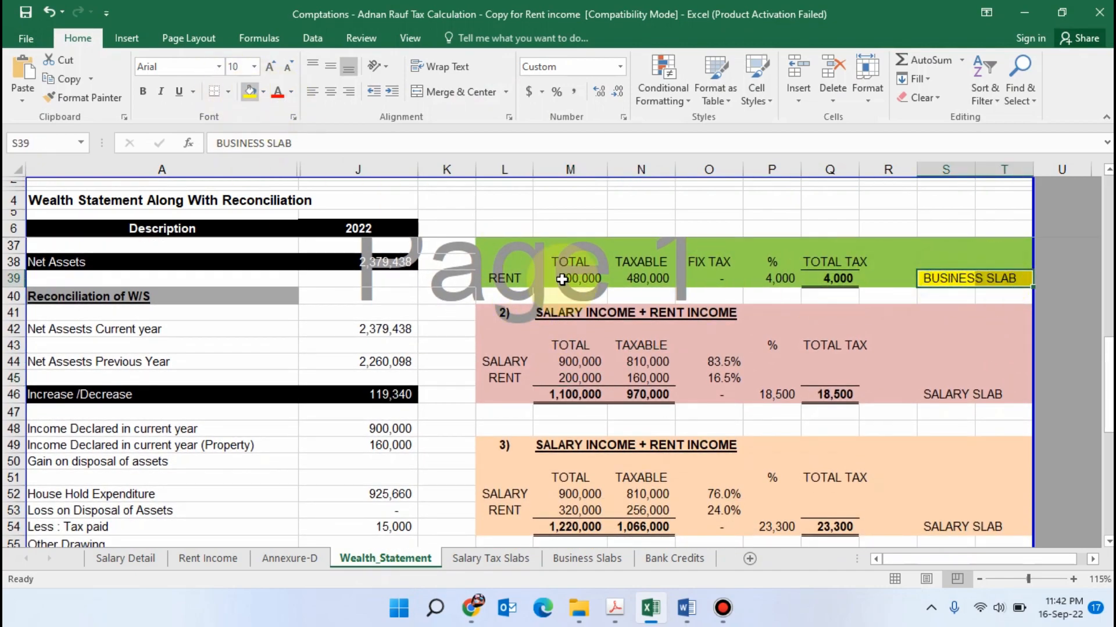
{"action": "left_click", "coordinate": [926, 445]}
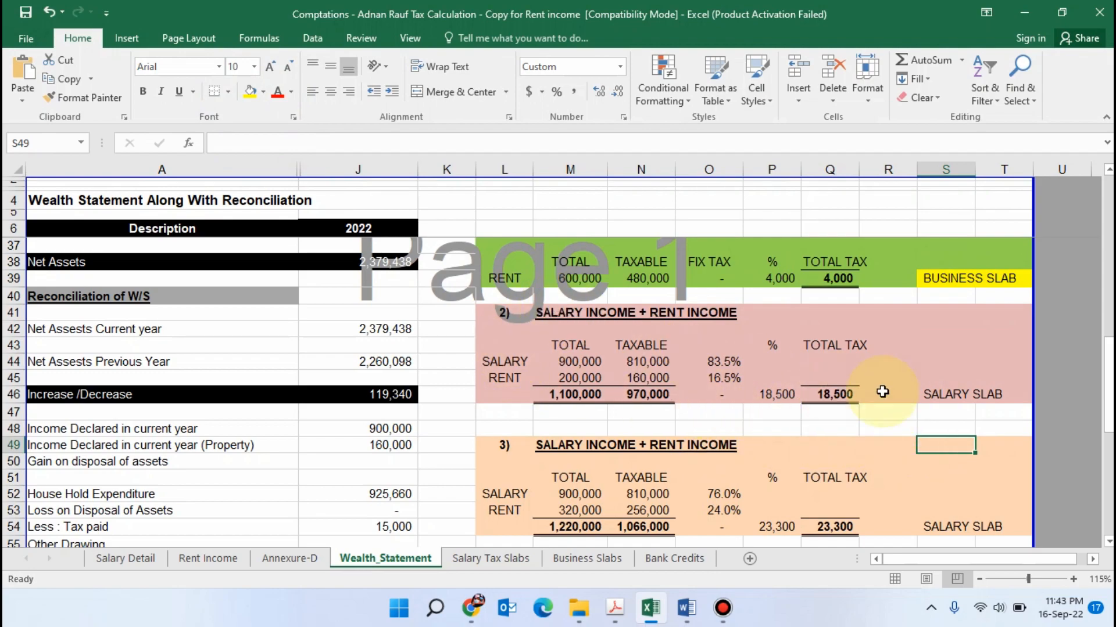
{"action": "left_click_drag", "start_coordinate": [929, 395], "coordinate": [990, 394]}
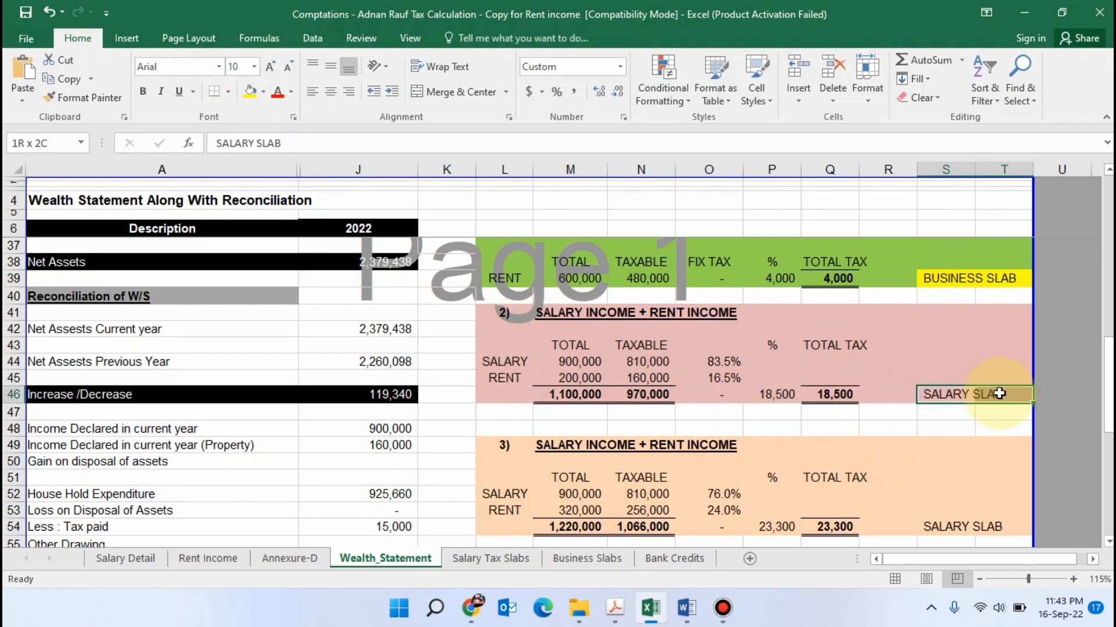
{"action": "left_click", "coordinate": [247, 97]}
Review the third scenario's salary and rent, switch to Iris, set Rent Received or Receivable to 320,000 and recalculate
{"action": "scroll", "coordinate": [604, 354], "scroll_direction": "down", "scroll_amount": 2}
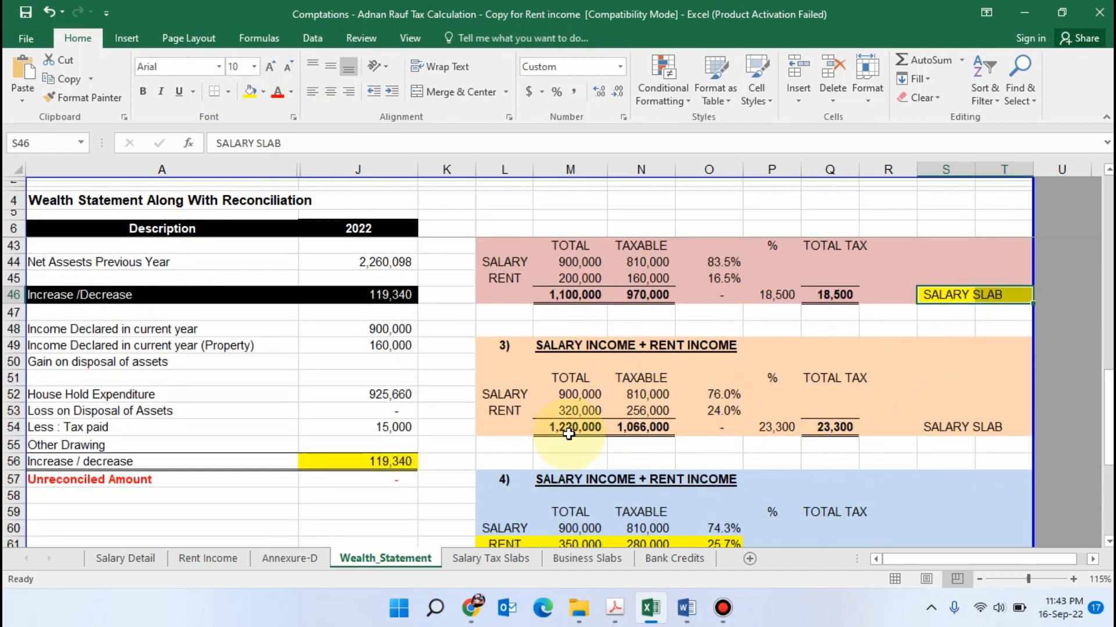
{"action": "left_click", "coordinate": [570, 394]}
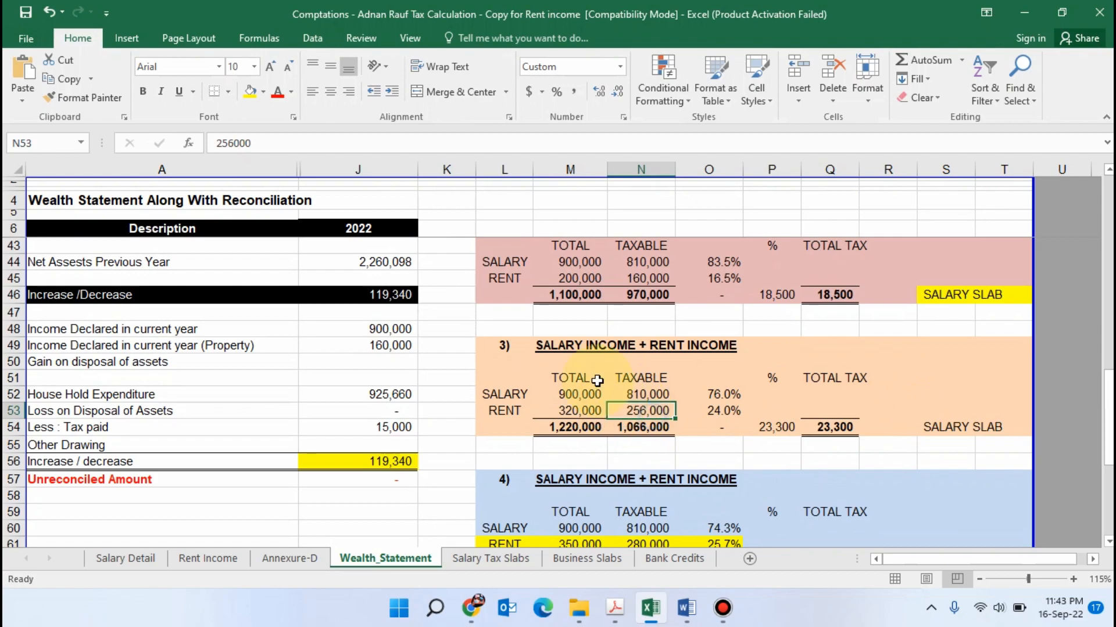
{"action": "left_click", "coordinate": [579, 278]}
{"action": "key", "text": "alt+Tab"}
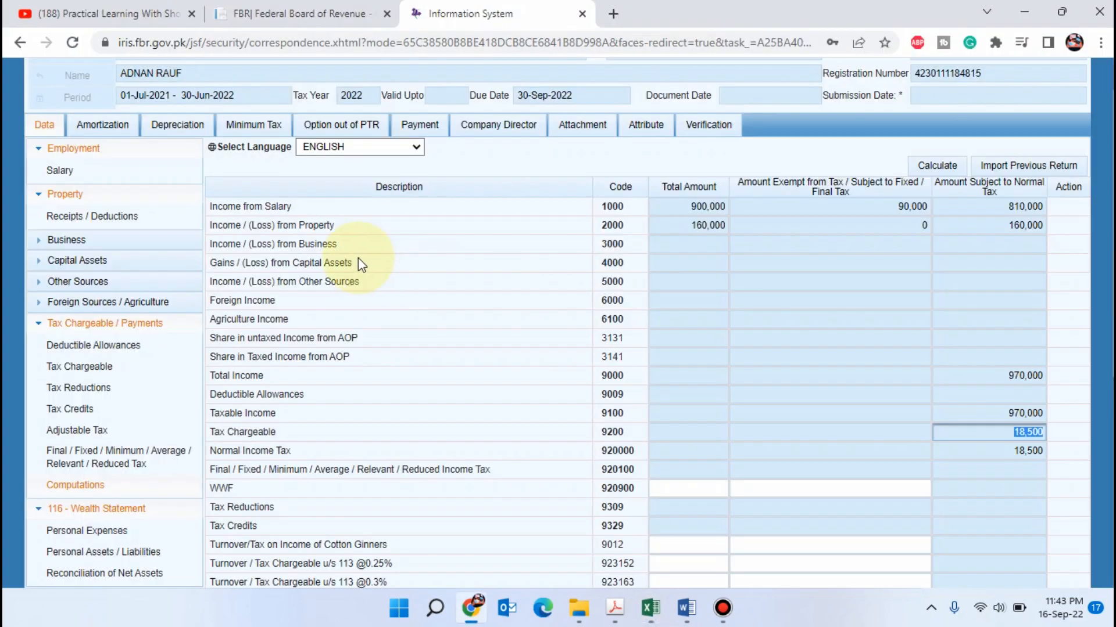
{"action": "left_click", "coordinate": [91, 216]}
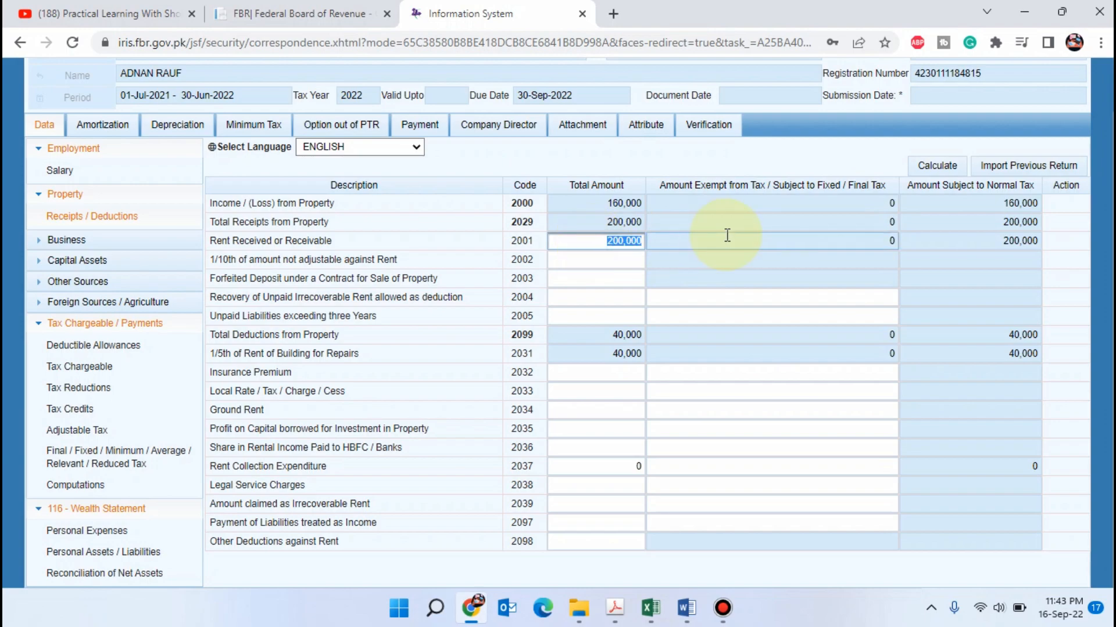
{"action": "type", "text": "320,000"}
{"action": "key", "text": "Tab"}
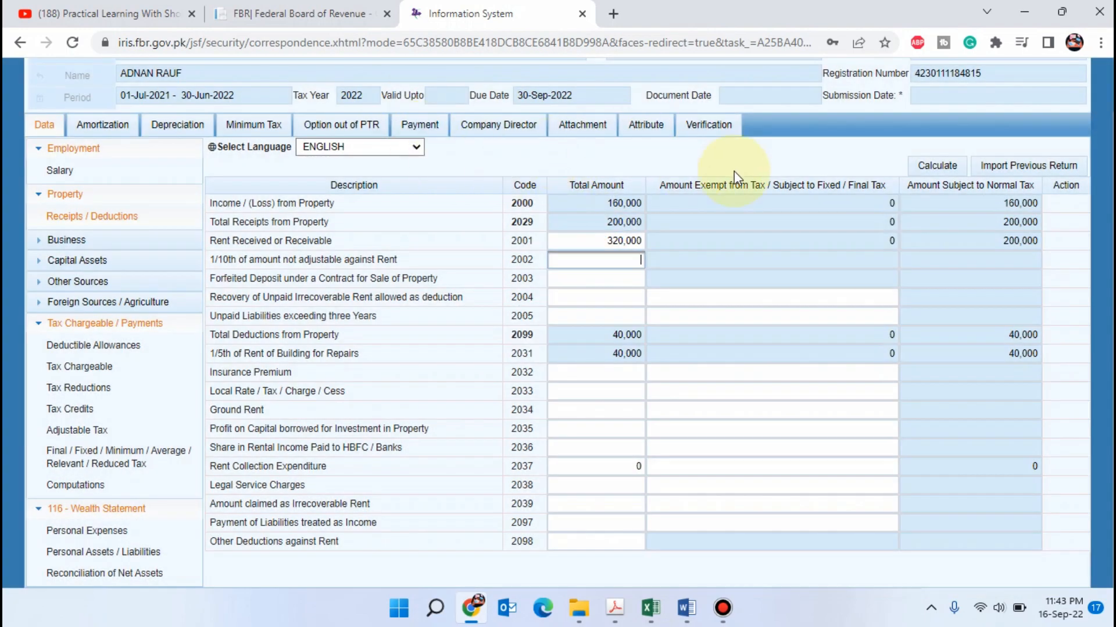
{"action": "left_click", "coordinate": [932, 166]}
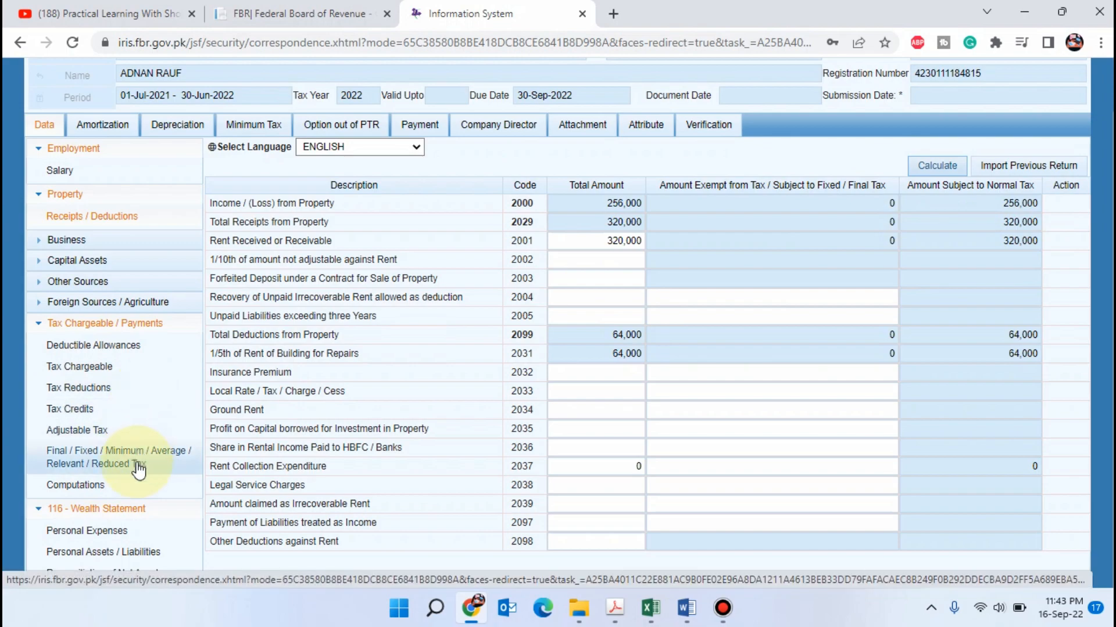
Recalculate the Computations section for the third scenario and check its Total Income and Tax Chargeable
{"action": "left_click", "coordinate": [80, 485]}
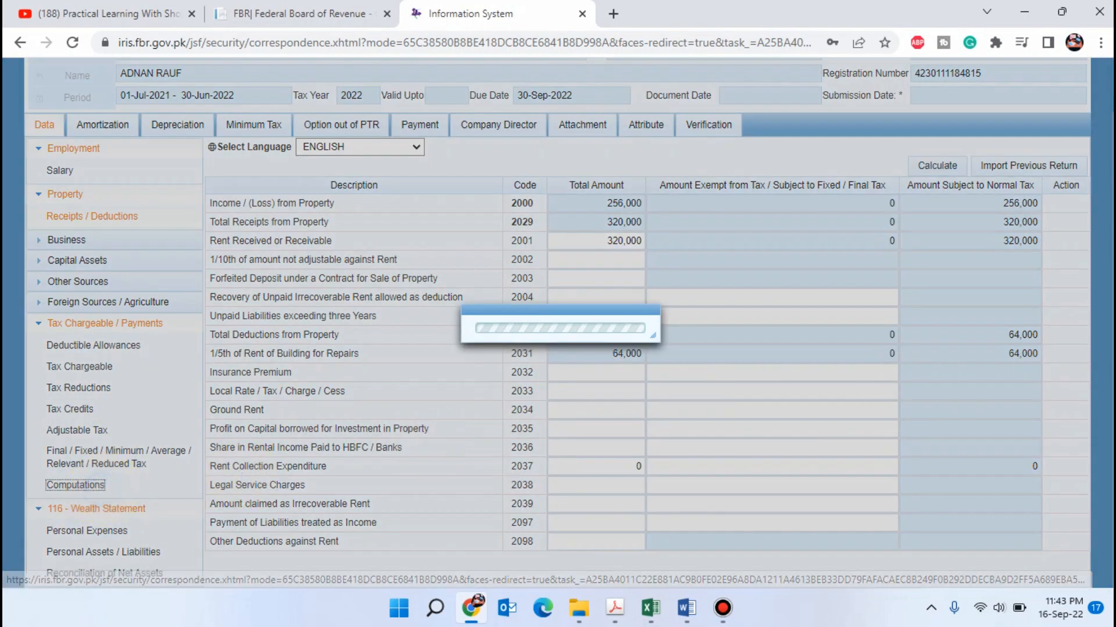
{"action": "left_click", "coordinate": [941, 165]}
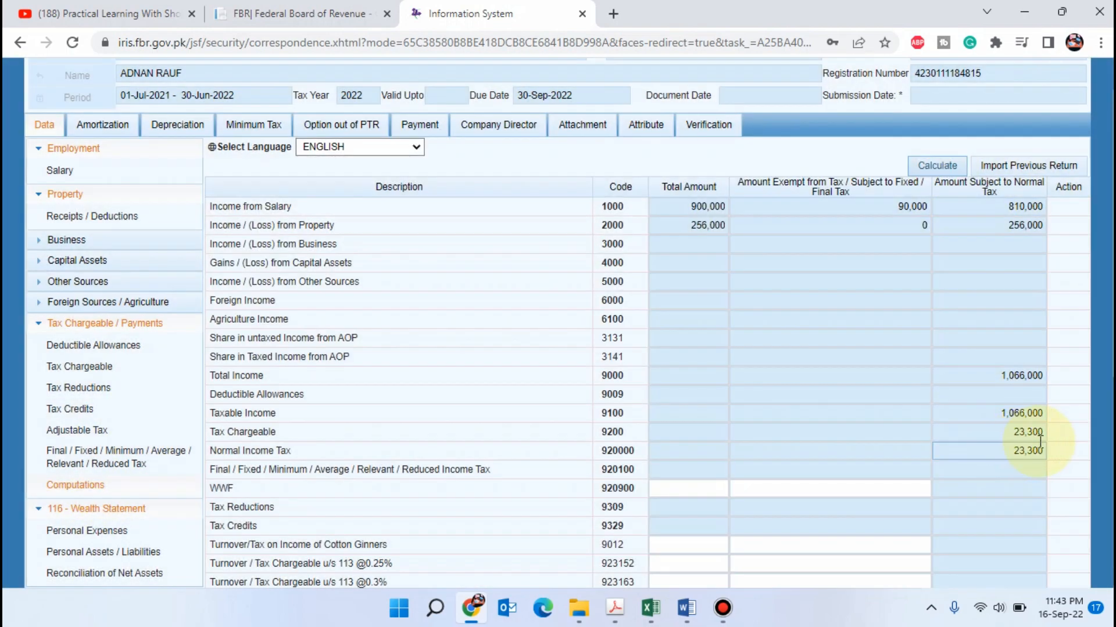
{"action": "left_click", "coordinate": [998, 376]}
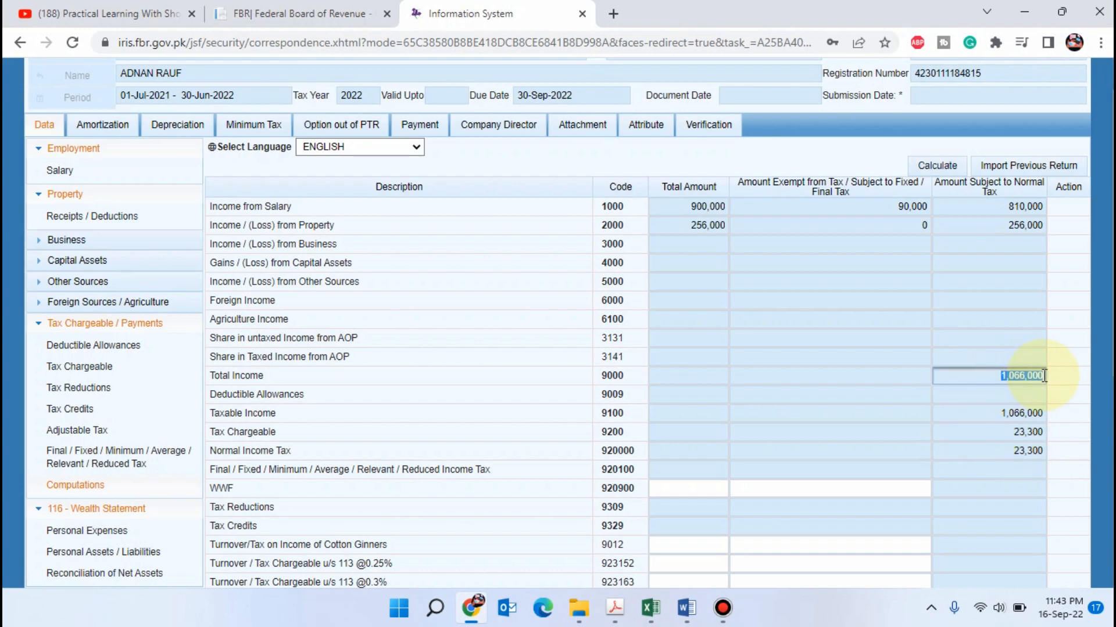
In the Excel workbook's Salary Tax Slabs sheet, set Monthly Salary to =1066000/12 and check the slab 2 Tax Liability
{"action": "key", "text": "alt+Tab"}
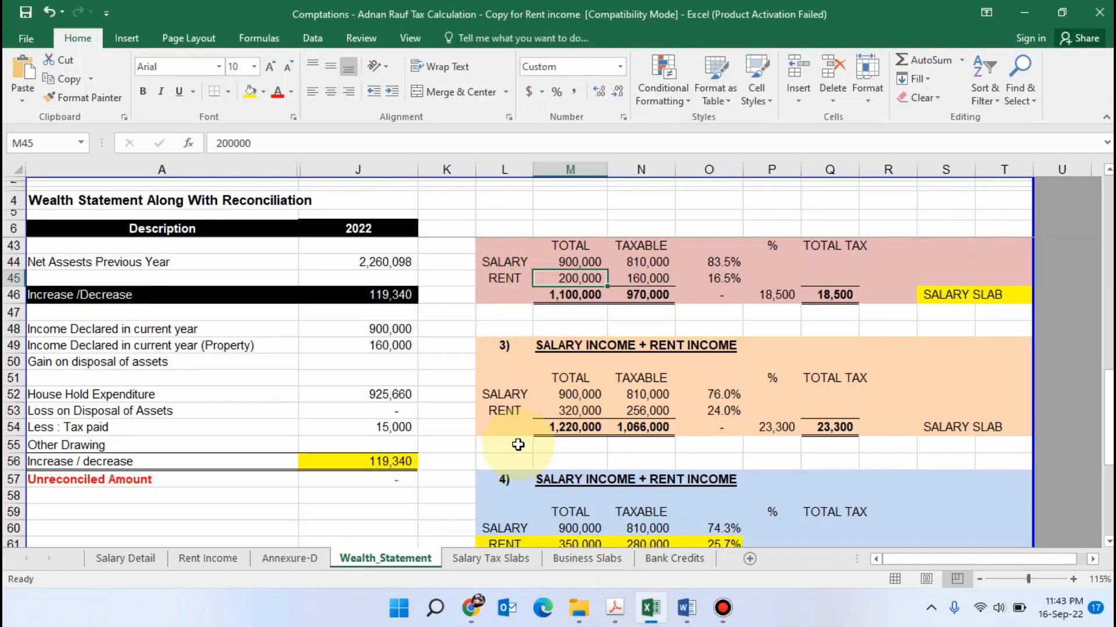
{"action": "left_click", "coordinate": [501, 559]}
{"action": "left_click", "coordinate": [490, 216]}
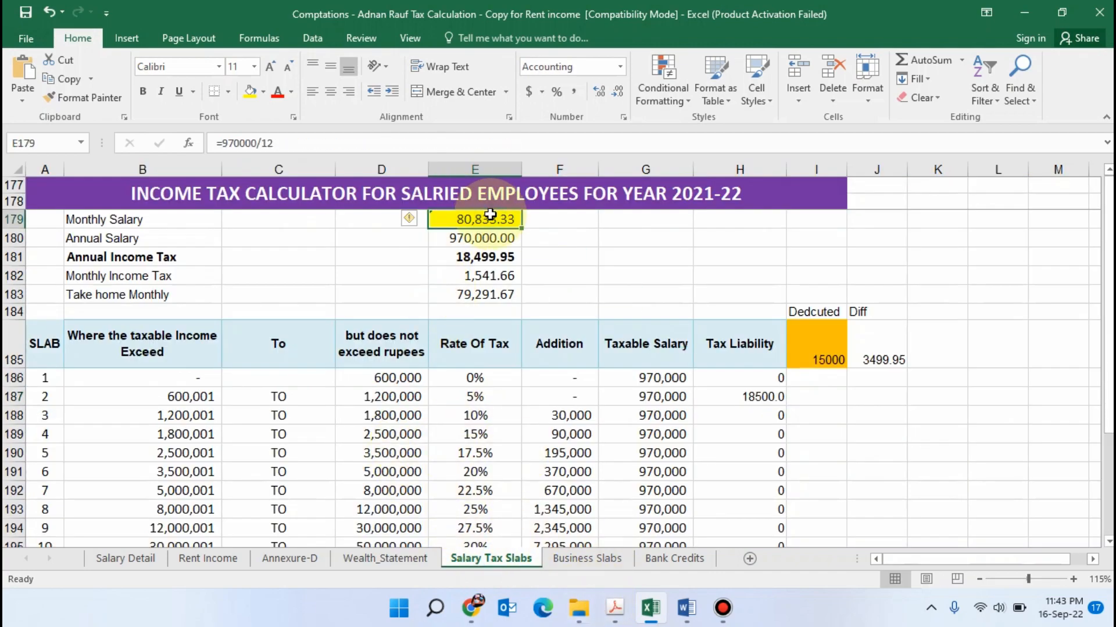
{"action": "type", "text": "=1066000/12"}
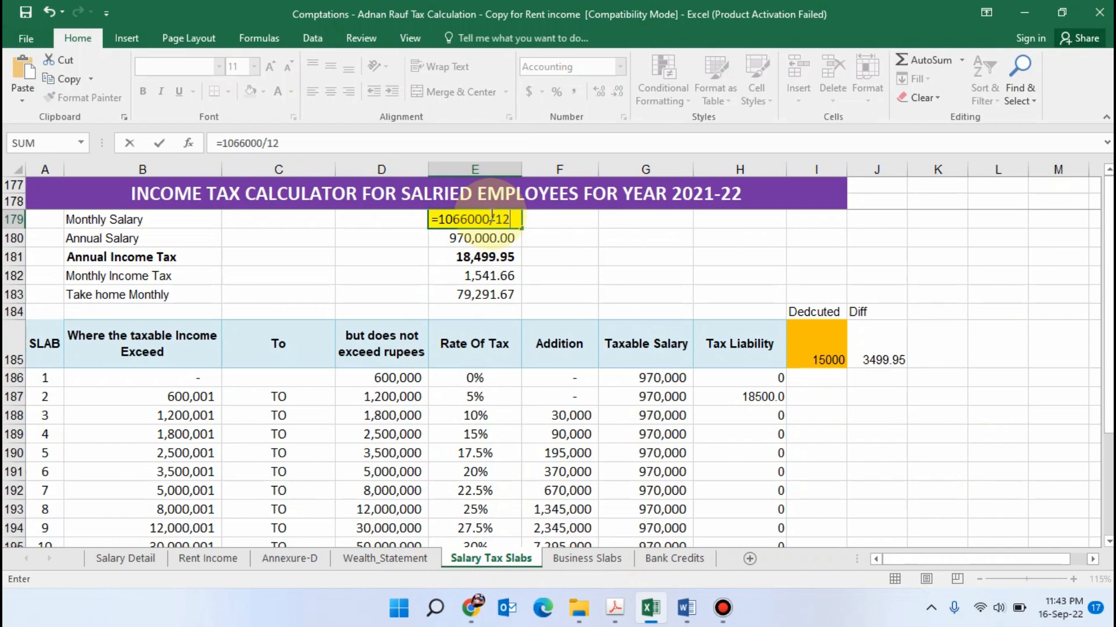
{"action": "key", "text": "Return"}
{"action": "left_click", "coordinate": [863, 450]}
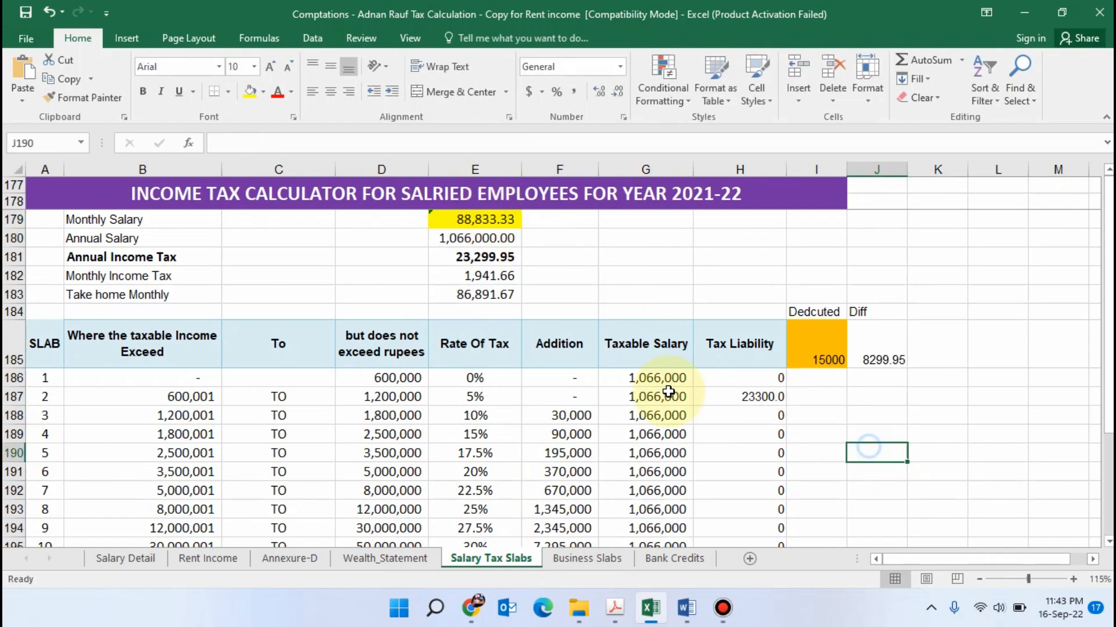
{"action": "left_click", "coordinate": [767, 401]}
{"action": "left_click", "coordinate": [500, 219]}
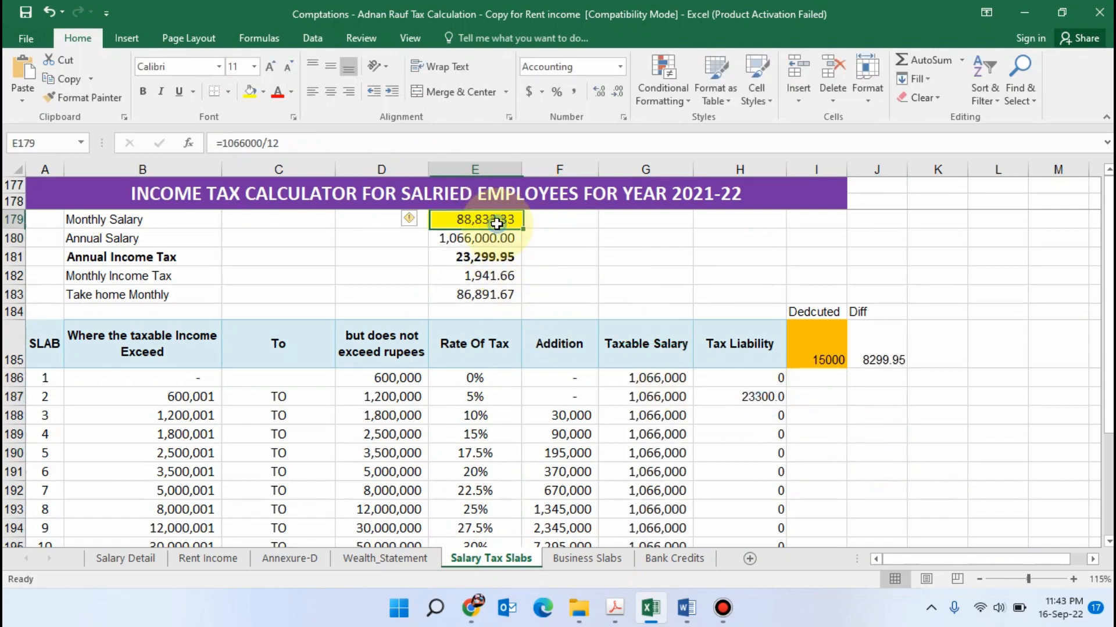
On the Business Slabs sheet, set Monthly income to =1066000/12 and check the slab 3 Tax Liability
{"action": "left_click", "coordinate": [587, 559]}
{"action": "left_click", "coordinate": [494, 217]}
{"action": "double_click", "coordinate": [504, 218]}
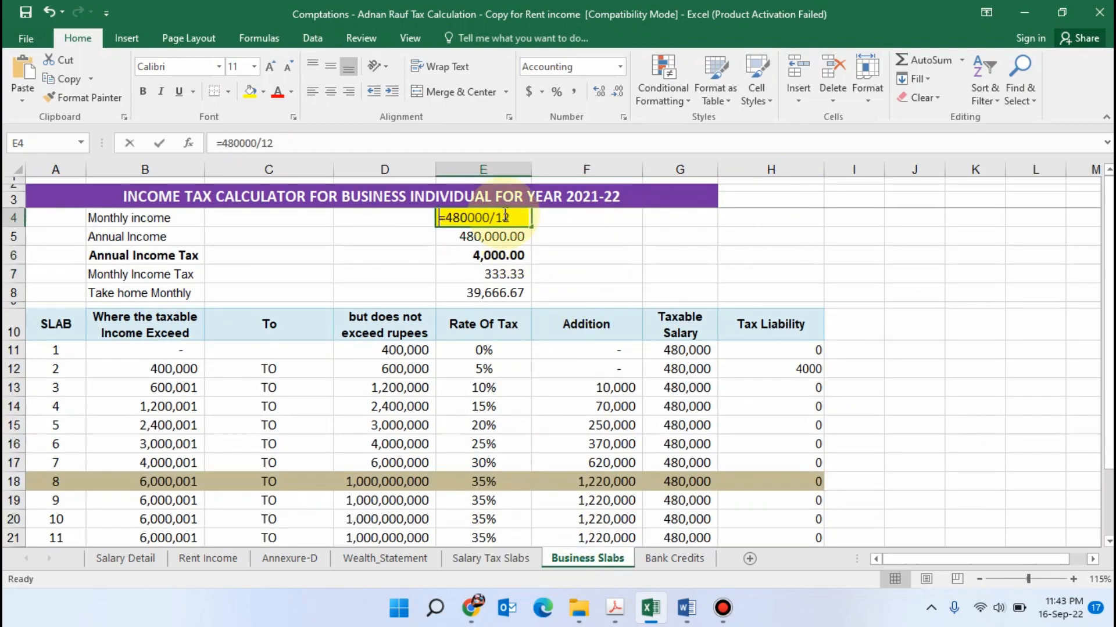
{"action": "type", "text": "=1066"}
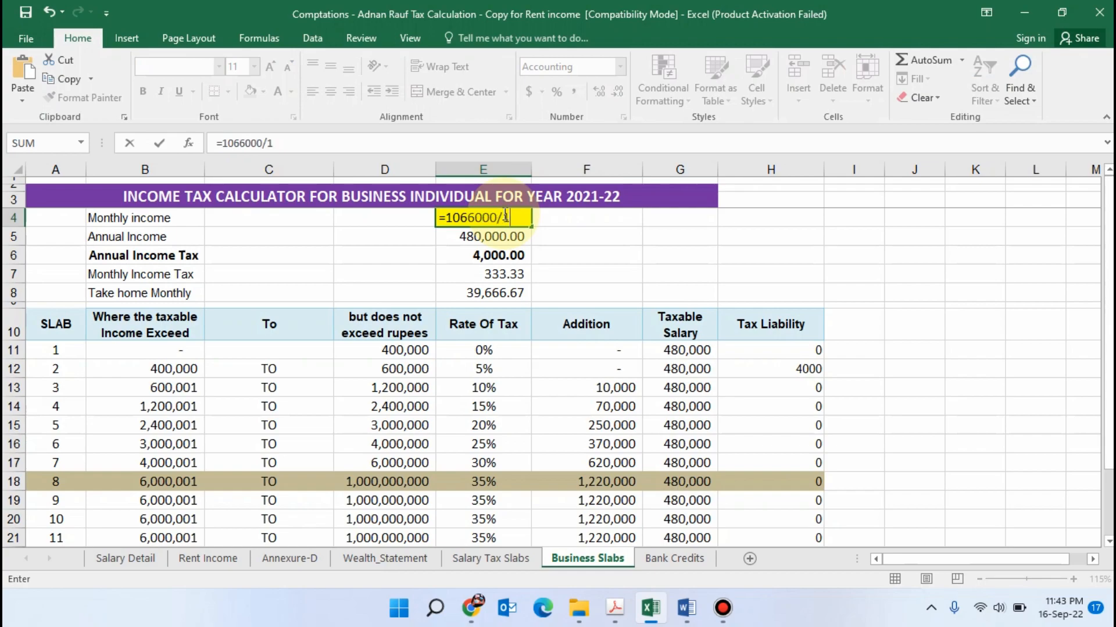
{"action": "key", "text": "Return"}
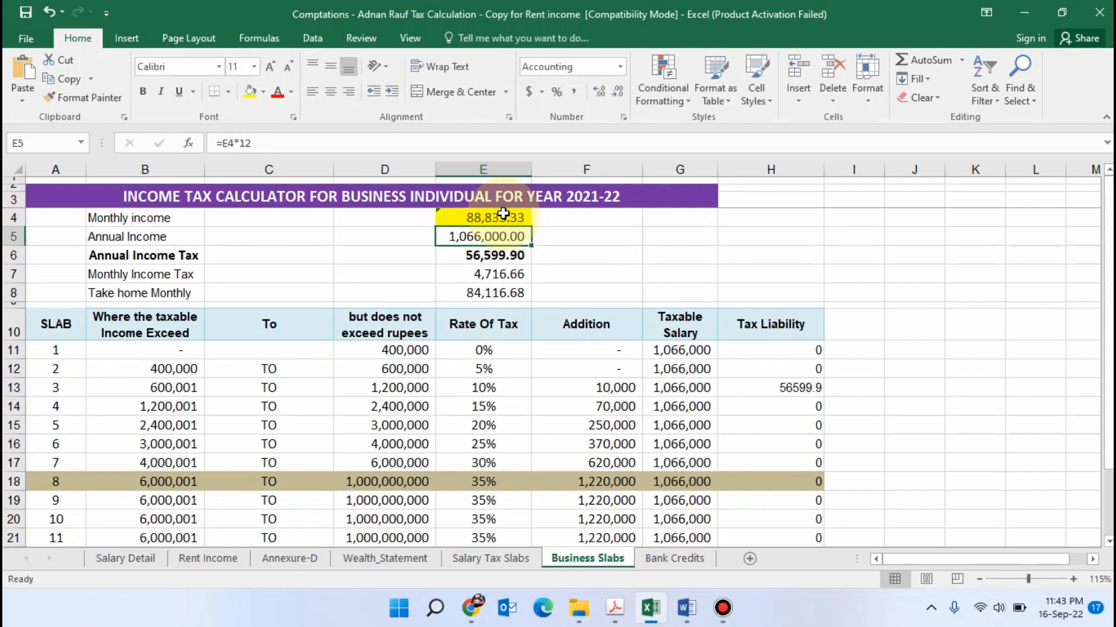
{"action": "left_click", "coordinate": [807, 393]}
Compare the slab 2 Tax Liability on the Salary Tax Slabs sheet with the third scenario's Tax Chargeable in Iris
{"action": "left_click", "coordinate": [490, 558]}
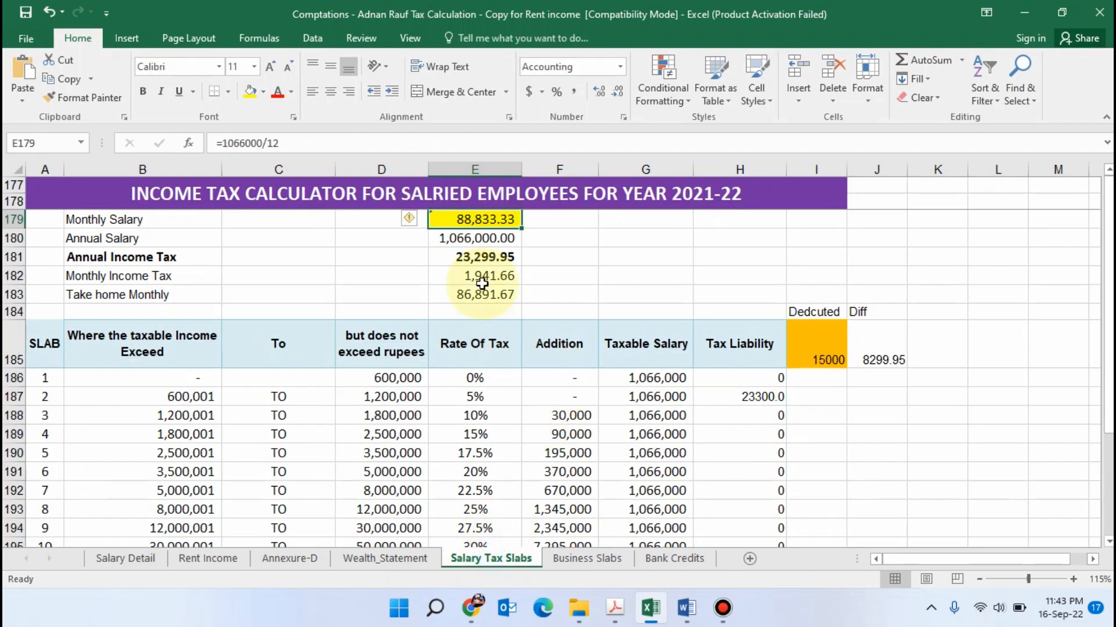
{"action": "left_click", "coordinate": [647, 277]}
{"action": "left_click", "coordinate": [762, 401]}
{"action": "left_click", "coordinate": [773, 452]}
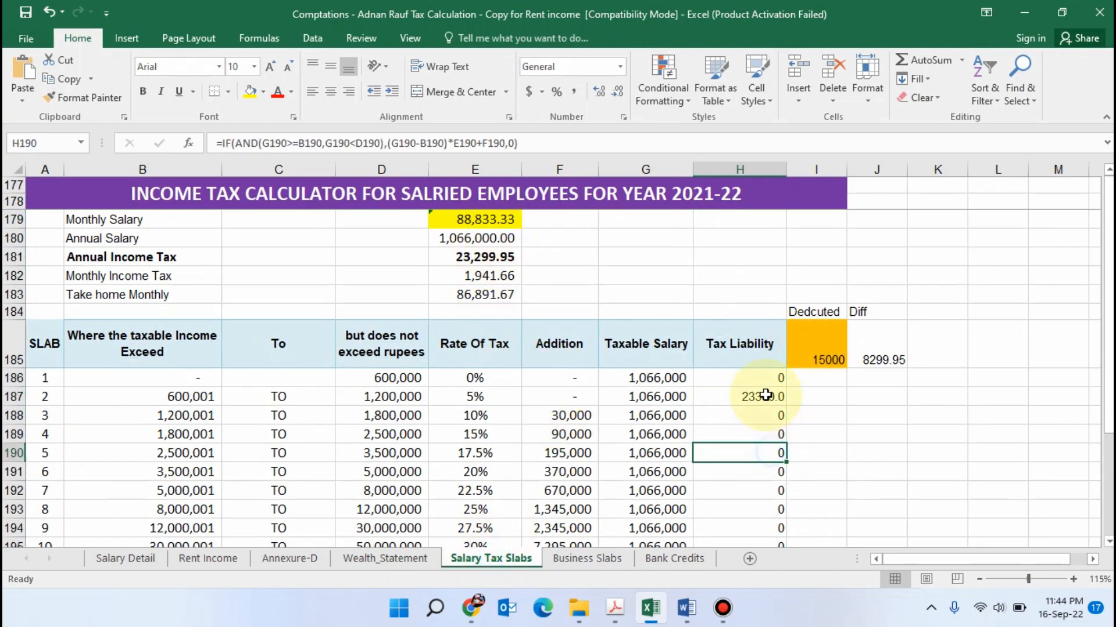
{"action": "double_click", "coordinate": [767, 395]}
{"action": "key", "text": "alt+Tab"}
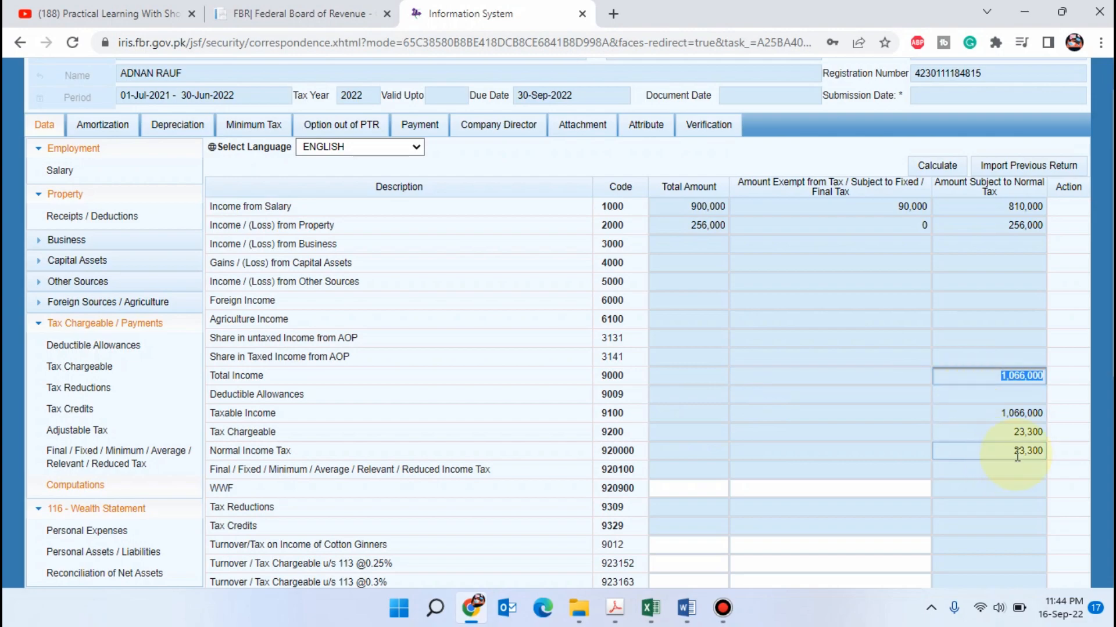
Return to the Wealth_Statement sheet in Excel and review the rent-only scenario, then the third scenario's rent and slab label
{"action": "left_click", "coordinate": [651, 608]}
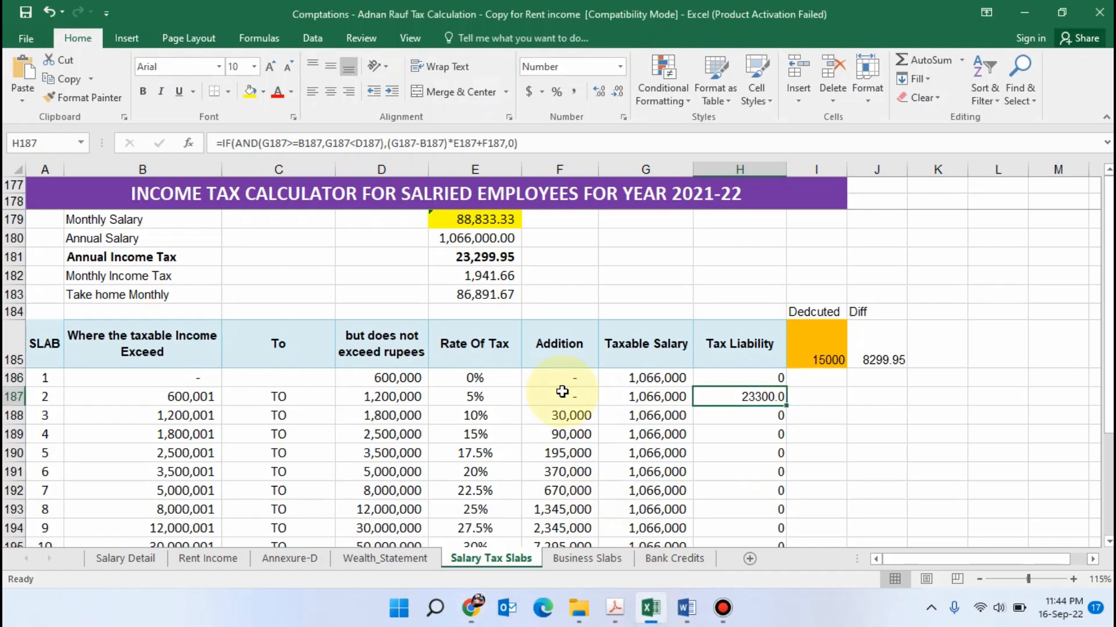
{"action": "left_click", "coordinate": [385, 559]}
{"action": "scroll", "coordinate": [584, 281], "scroll_direction": "up", "scroll_amount": 3}
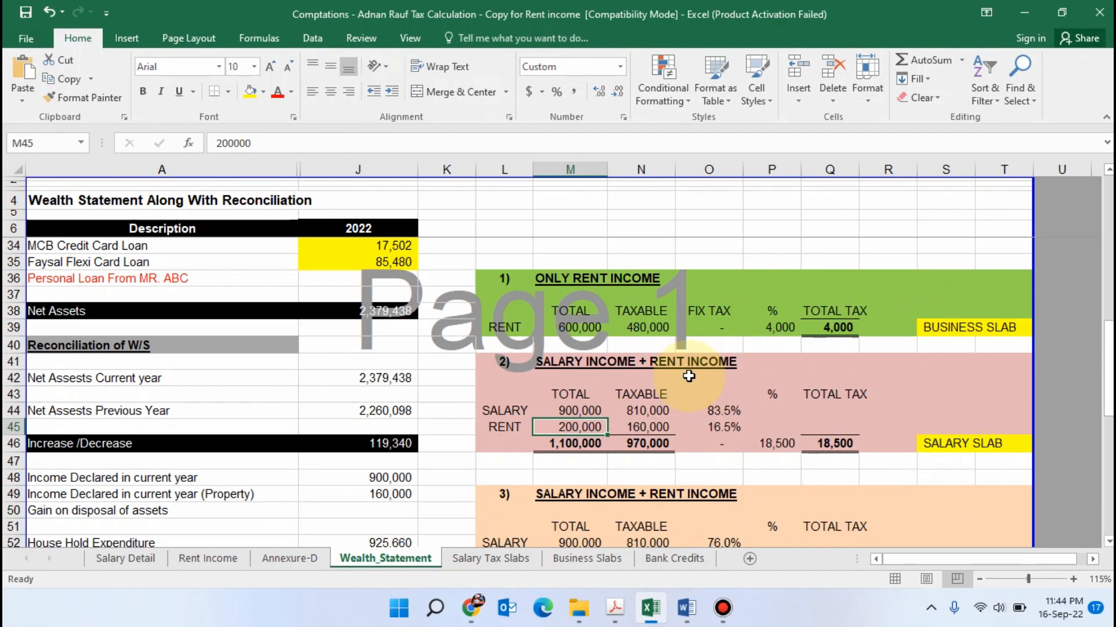
{"action": "left_click", "coordinate": [584, 278]}
{"action": "scroll", "coordinate": [603, 395], "scroll_direction": "down", "scroll_amount": 1}
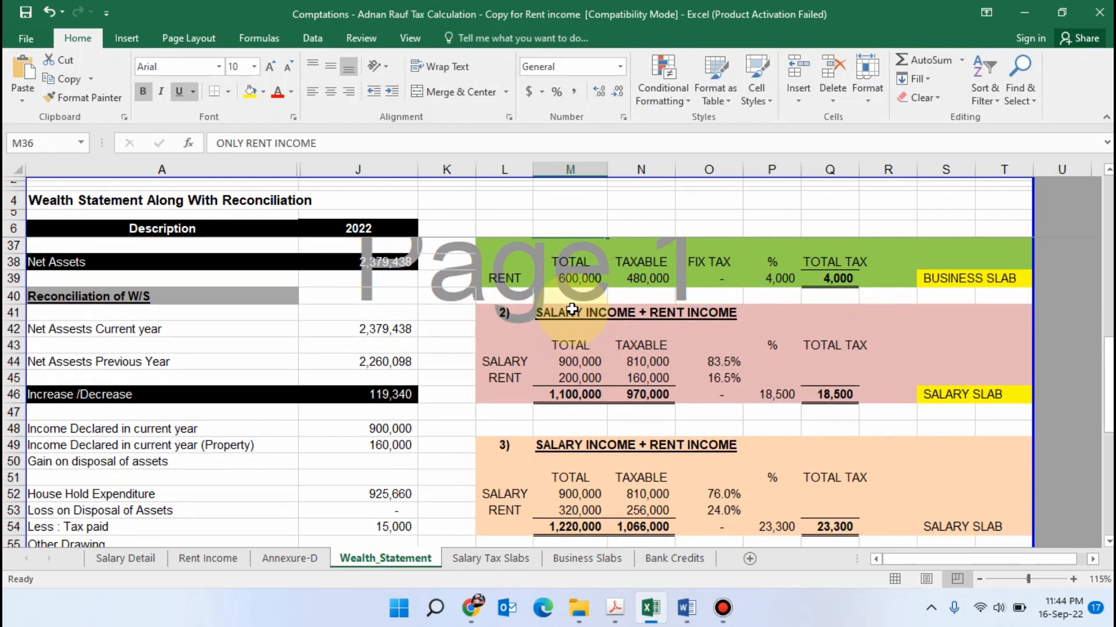
{"action": "scroll", "coordinate": [642, 412], "scroll_direction": "down", "scroll_amount": 1}
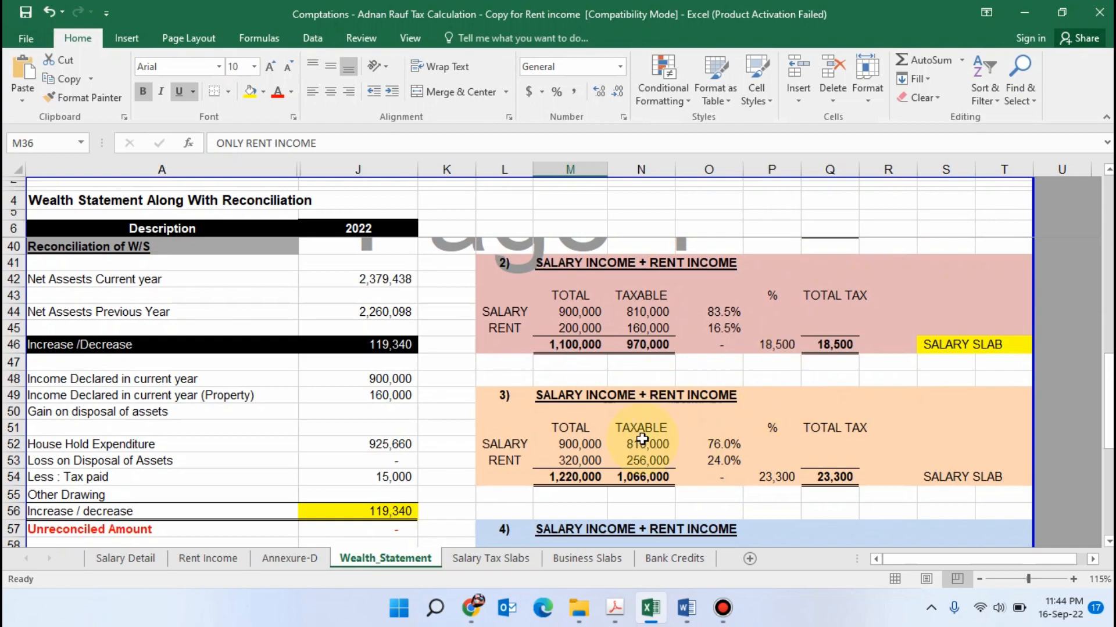
{"action": "left_click", "coordinate": [572, 466]}
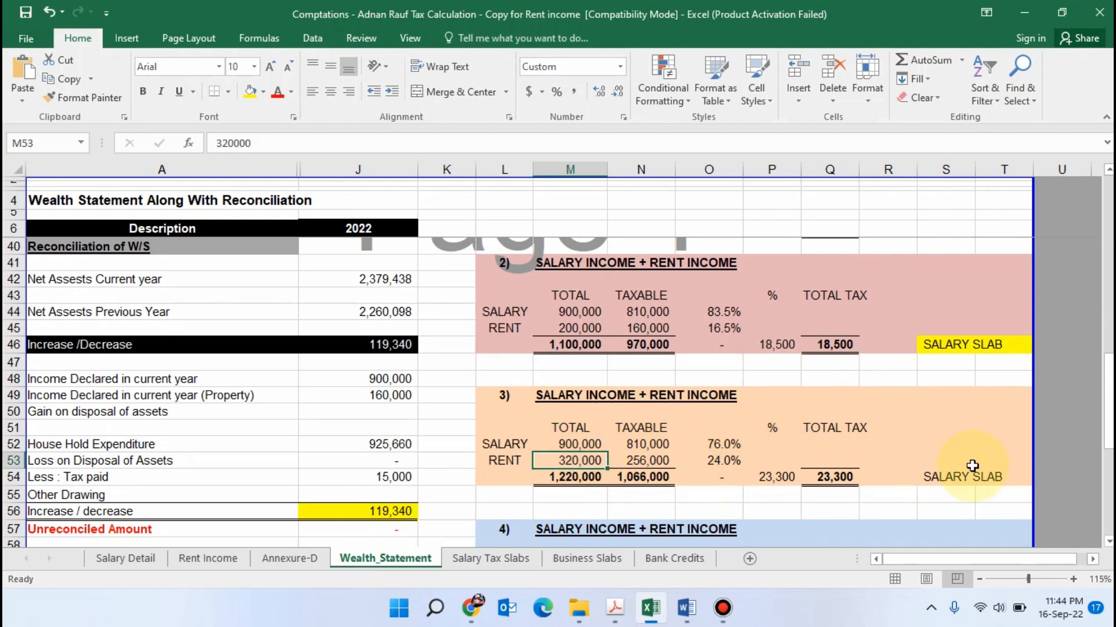
{"action": "left_click", "coordinate": [937, 478]}
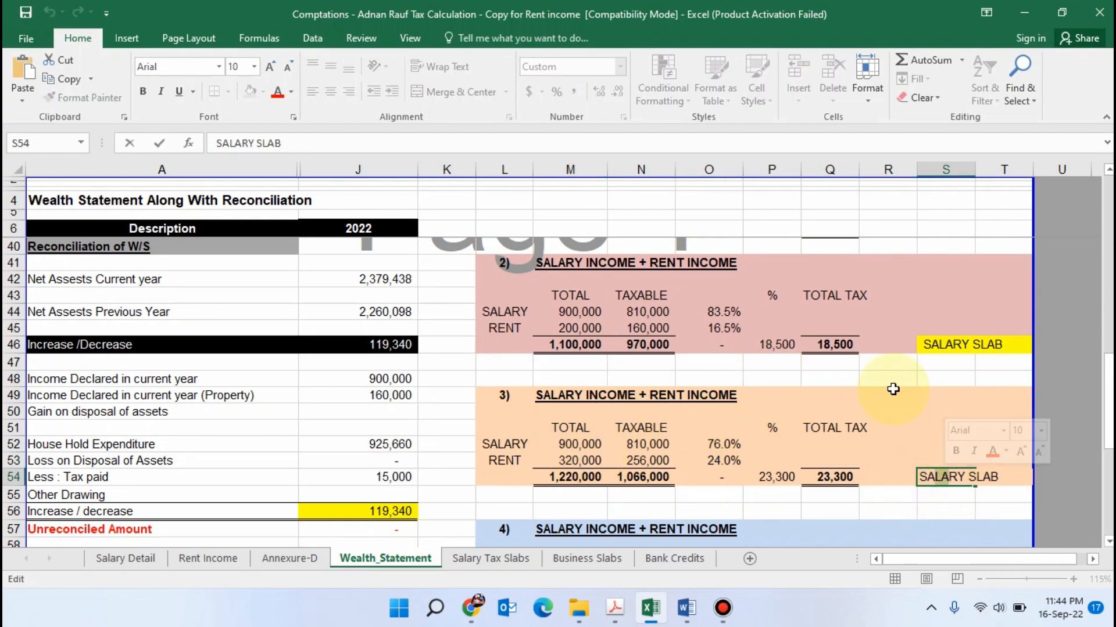
{"action": "left_click", "coordinate": [941, 295]}
Compare the slab labels of the rent-only and second scenarios, then examine the third and fourth scenarios' figures
{"action": "scroll", "coordinate": [946, 348], "scroll_direction": "up", "scroll_amount": 2}
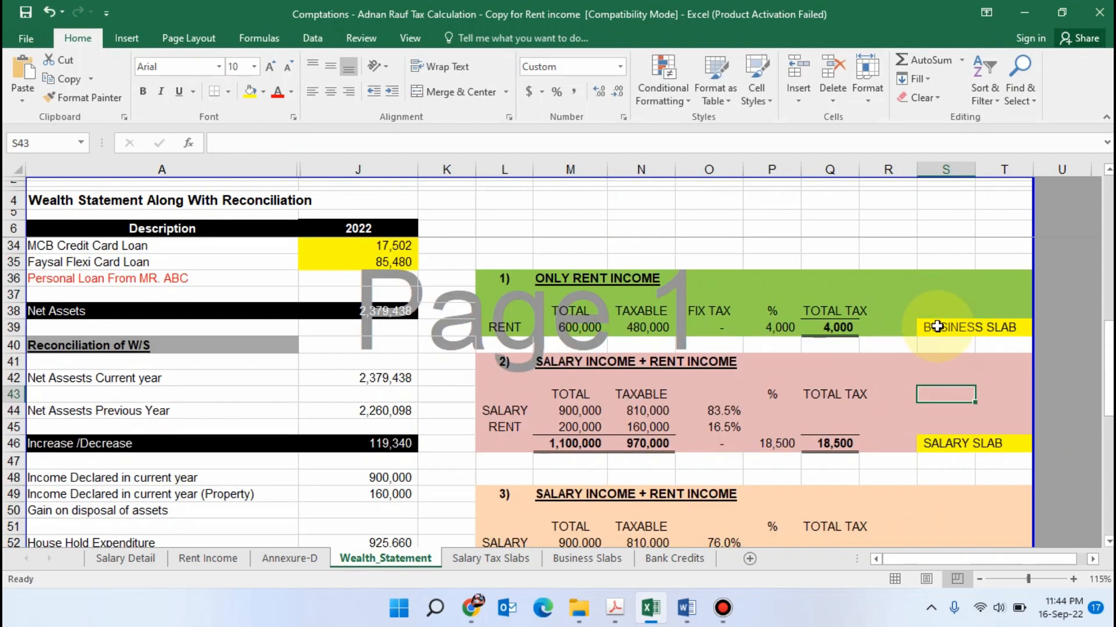
{"action": "left_click", "coordinate": [933, 331]}
{"action": "scroll", "coordinate": [871, 372], "scroll_direction": "down", "scroll_amount": 1}
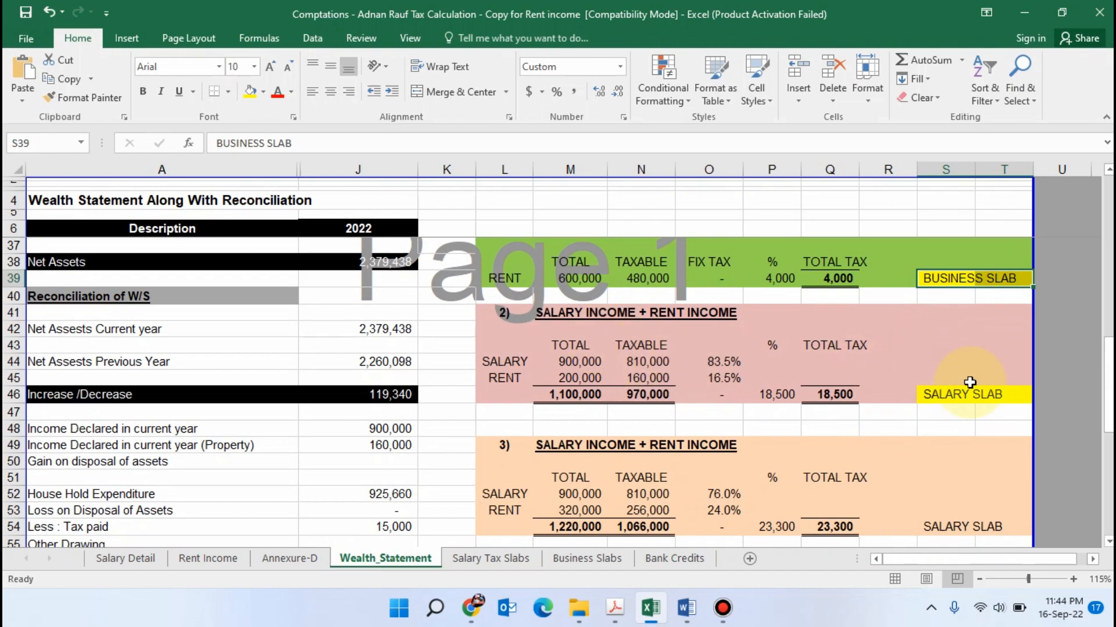
{"action": "left_click", "coordinate": [937, 399]}
{"action": "scroll", "coordinate": [804, 398], "scroll_direction": "down", "scroll_amount": 2}
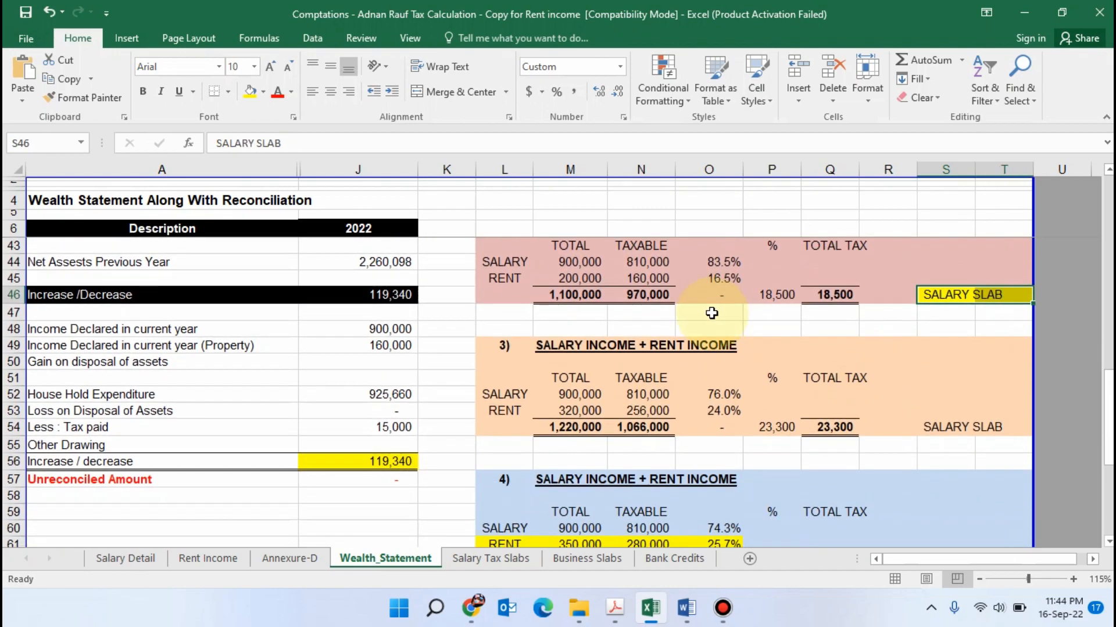
{"action": "scroll", "coordinate": [801, 392], "scroll_direction": "up", "scroll_amount": 1}
{"action": "scroll", "coordinate": [802, 401], "scroll_direction": "down", "scroll_amount": 1}
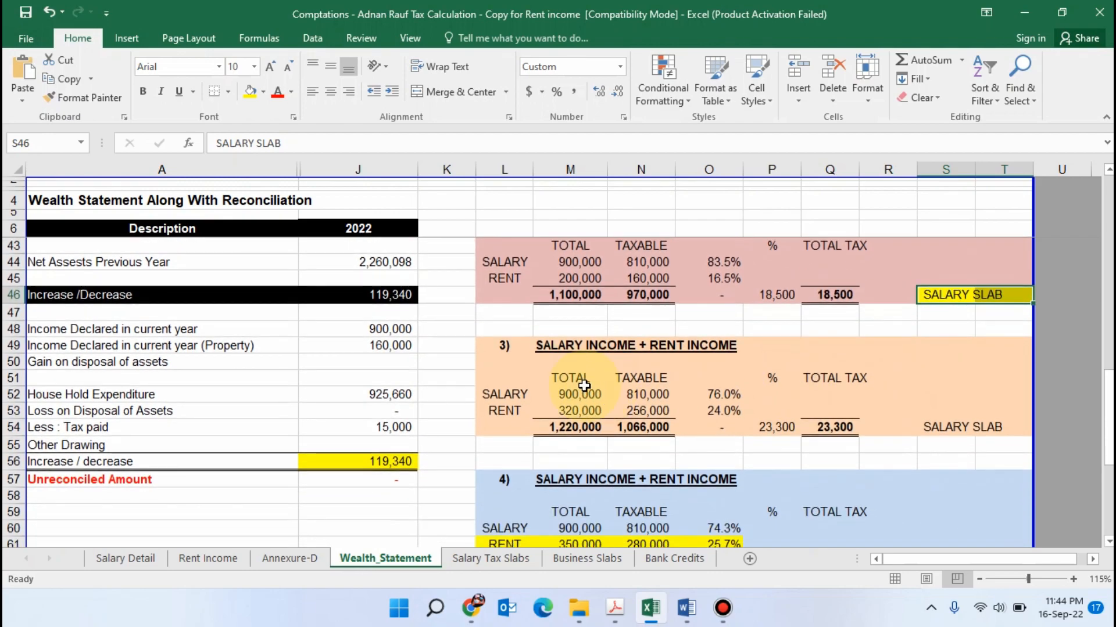
{"action": "scroll", "coordinate": [583, 385], "scroll_direction": "down", "scroll_amount": 1}
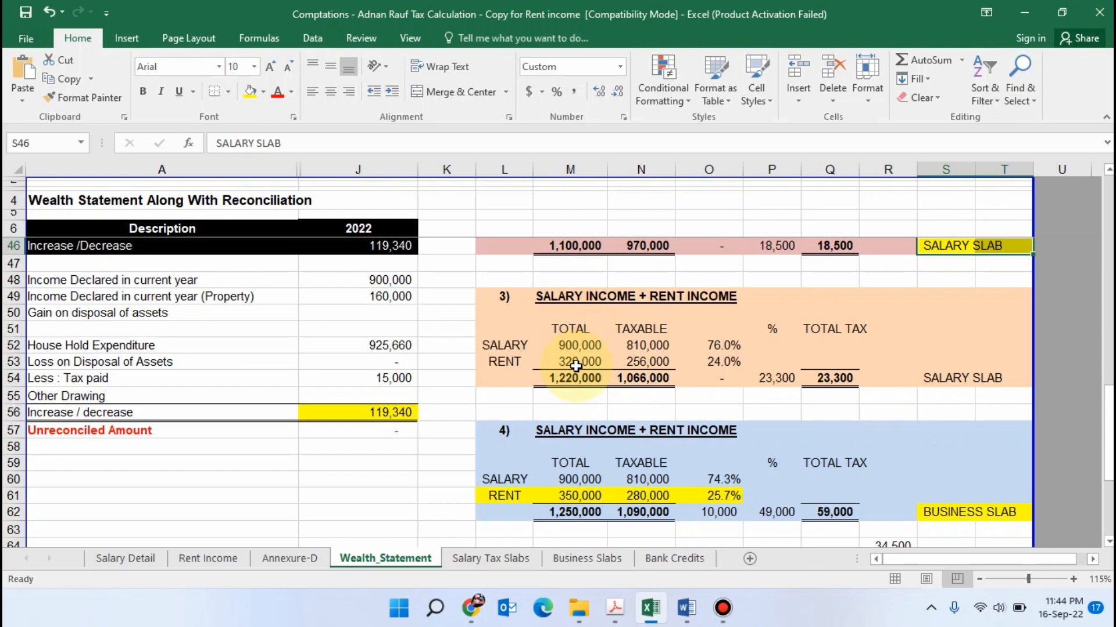
Highlight the SALARY SLAB label of the third scenario in yellow
{"action": "key", "text": "Tab"}
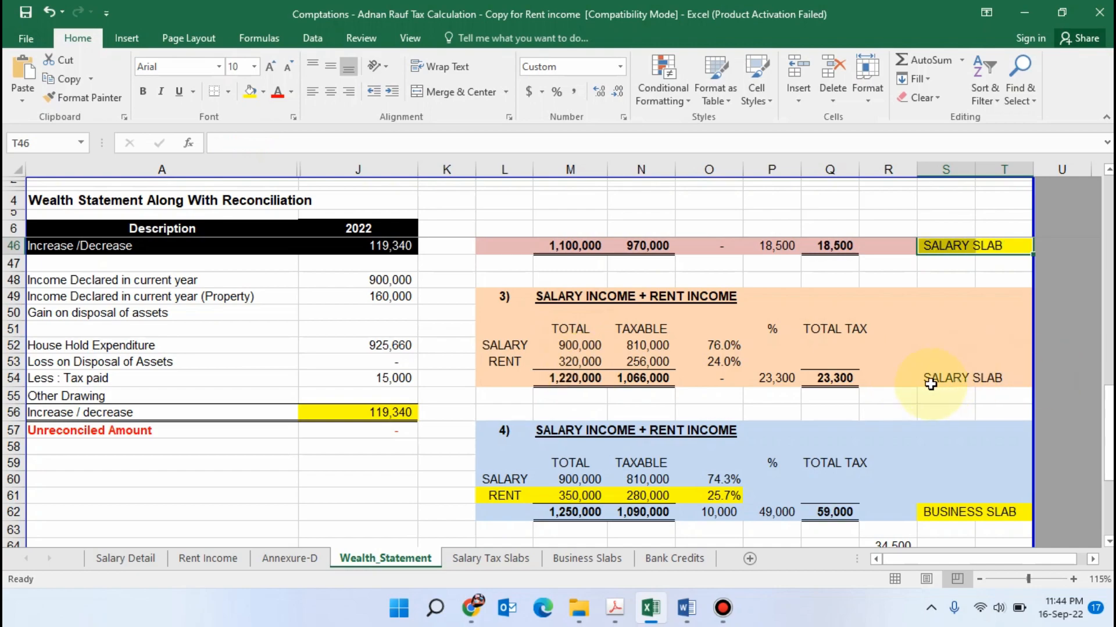
{"action": "left_click_drag", "start_coordinate": [944, 379], "coordinate": [991, 378]}
{"action": "left_click", "coordinate": [248, 93]}
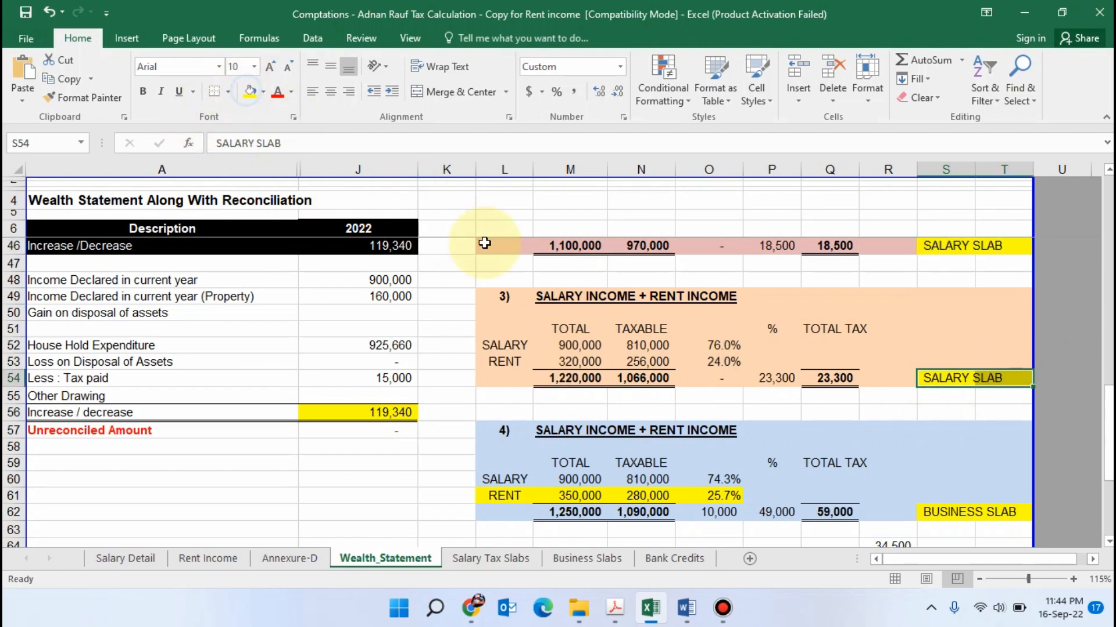
Compare the rent of the third and fourth scenarios and check the fourth scenario's slab label and total tax
{"action": "scroll", "coordinate": [548, 428], "scroll_direction": "down", "scroll_amount": 1}
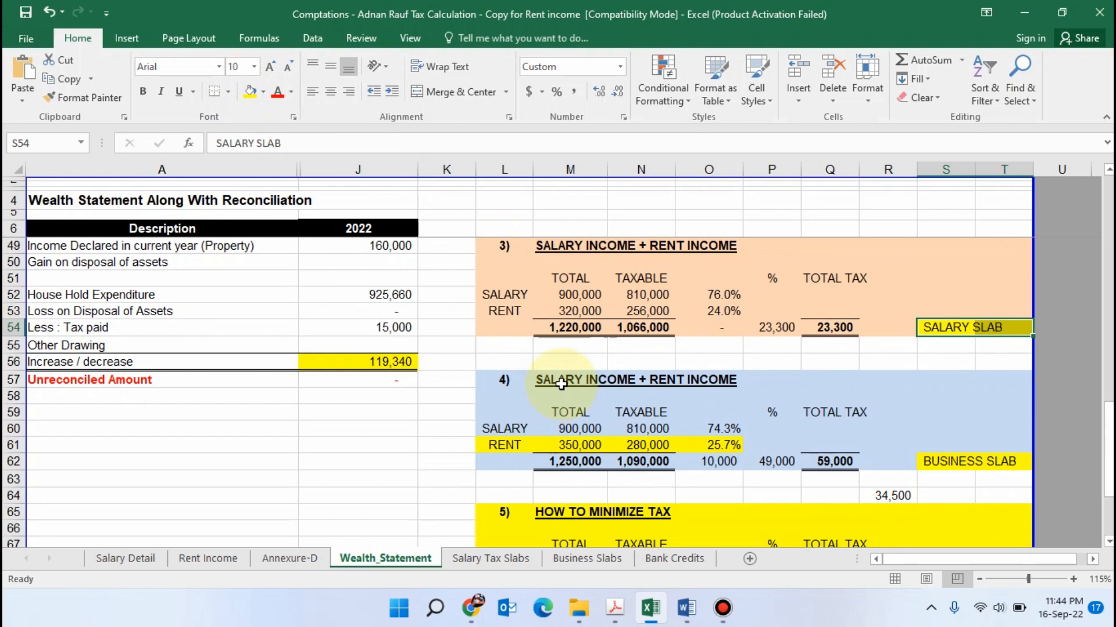
{"action": "left_click", "coordinate": [577, 311]}
{"action": "left_click", "coordinate": [586, 448]}
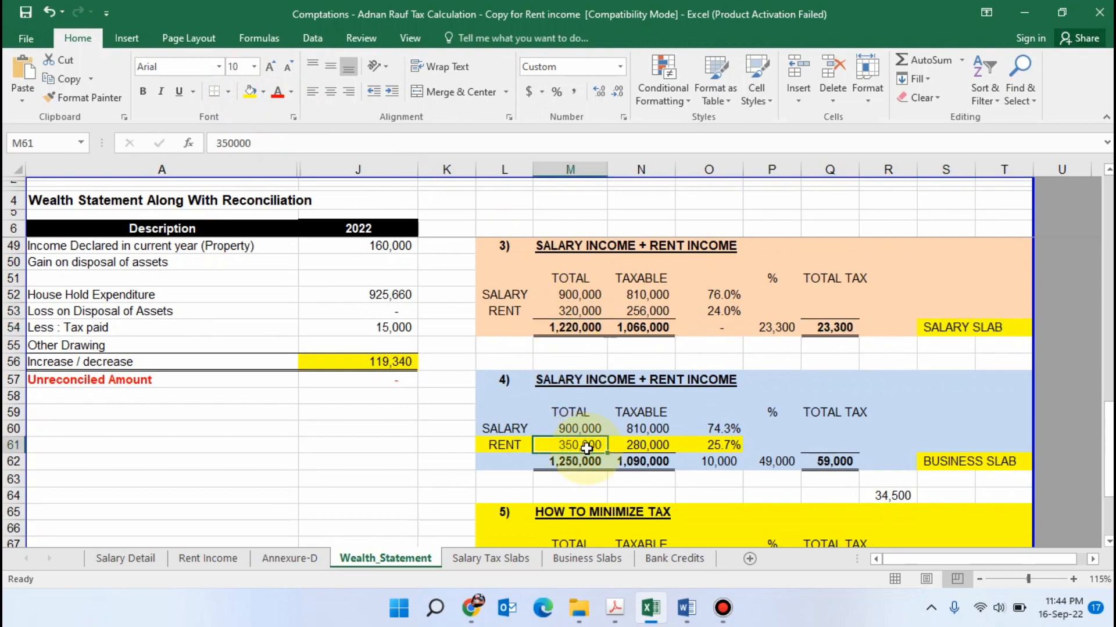
{"action": "left_click", "coordinate": [937, 462]}
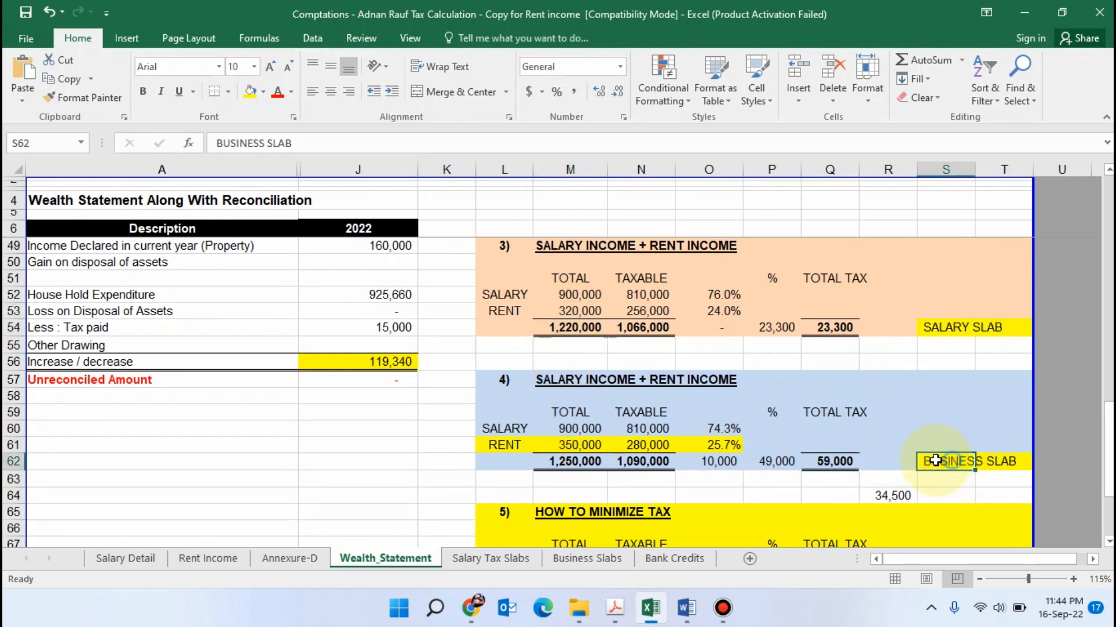
{"action": "left_click", "coordinate": [831, 461]}
Switch to Iris, review the Salary section, set the property's Rent Received or Receivable to 350,000 and recalculate
{"action": "key", "text": "alt+Tab"}
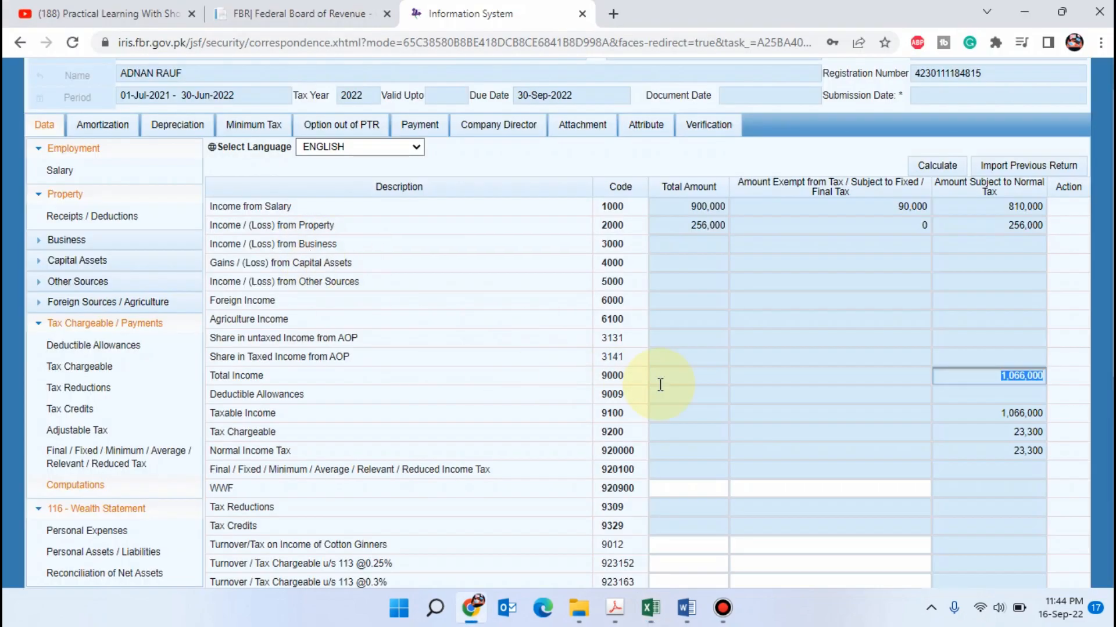
{"action": "left_click", "coordinate": [87, 170]}
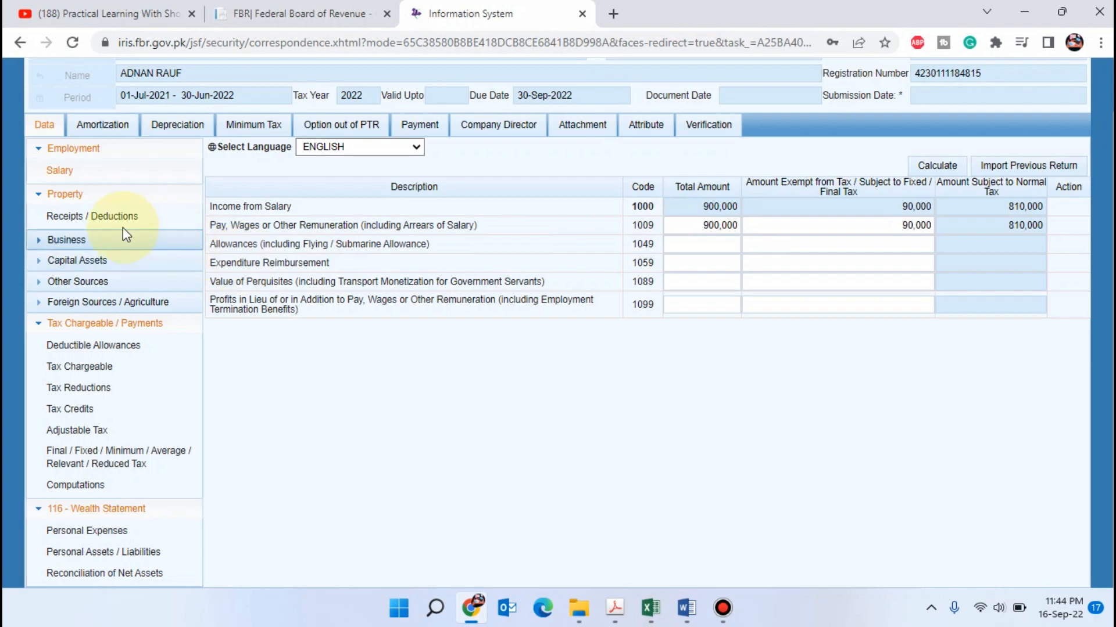
{"action": "left_click", "coordinate": [118, 217]}
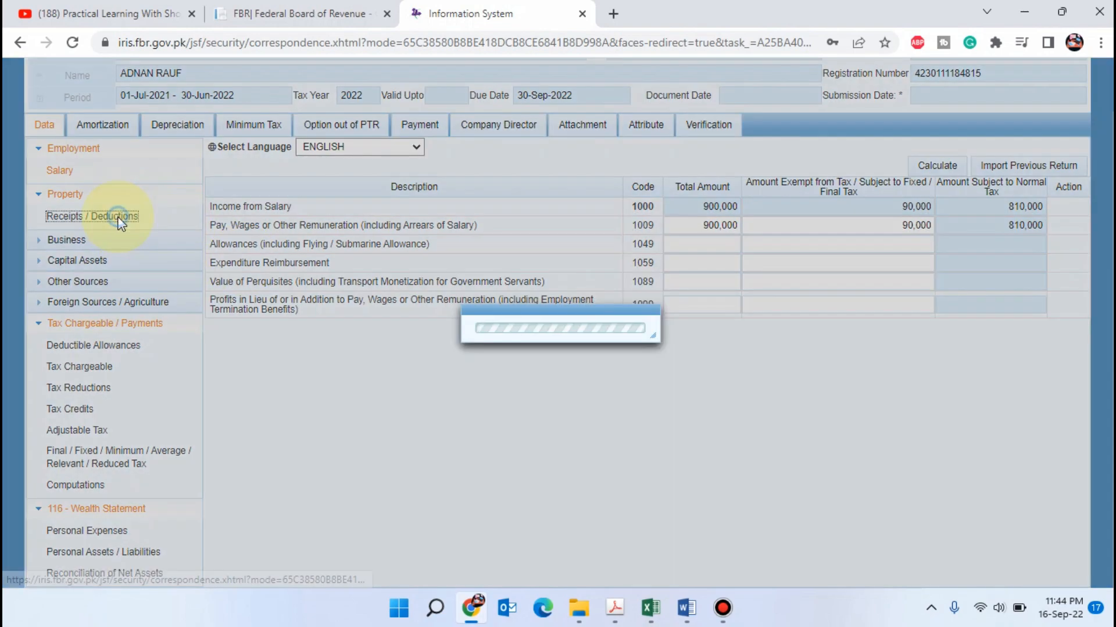
{"action": "left_click", "coordinate": [592, 241]}
{"action": "type", "text": "350000"}
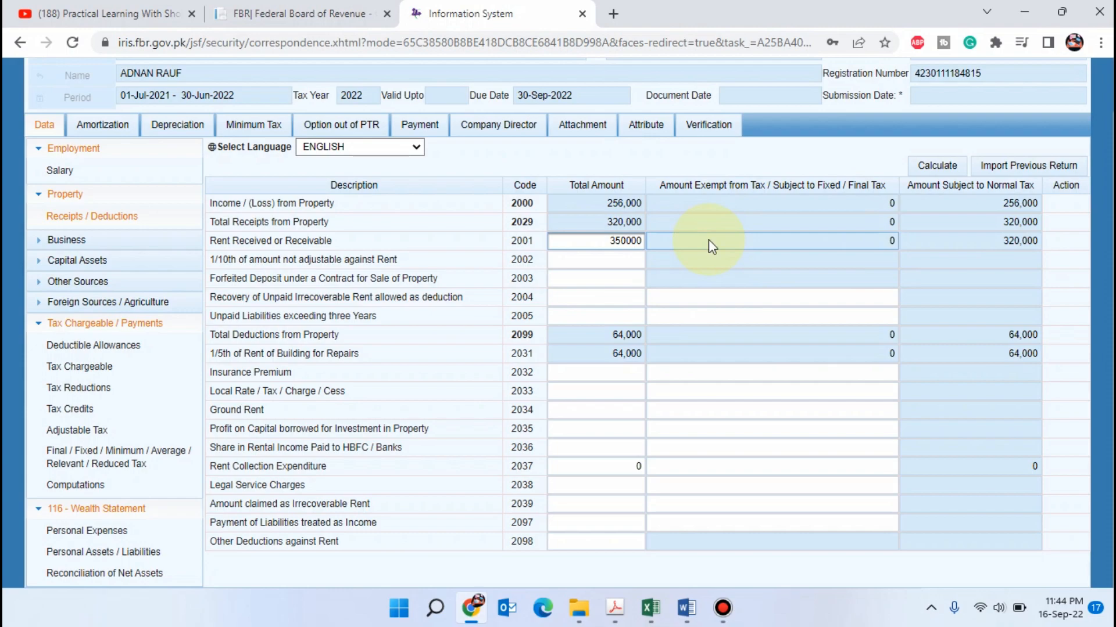
{"action": "key", "text": "Tab"}
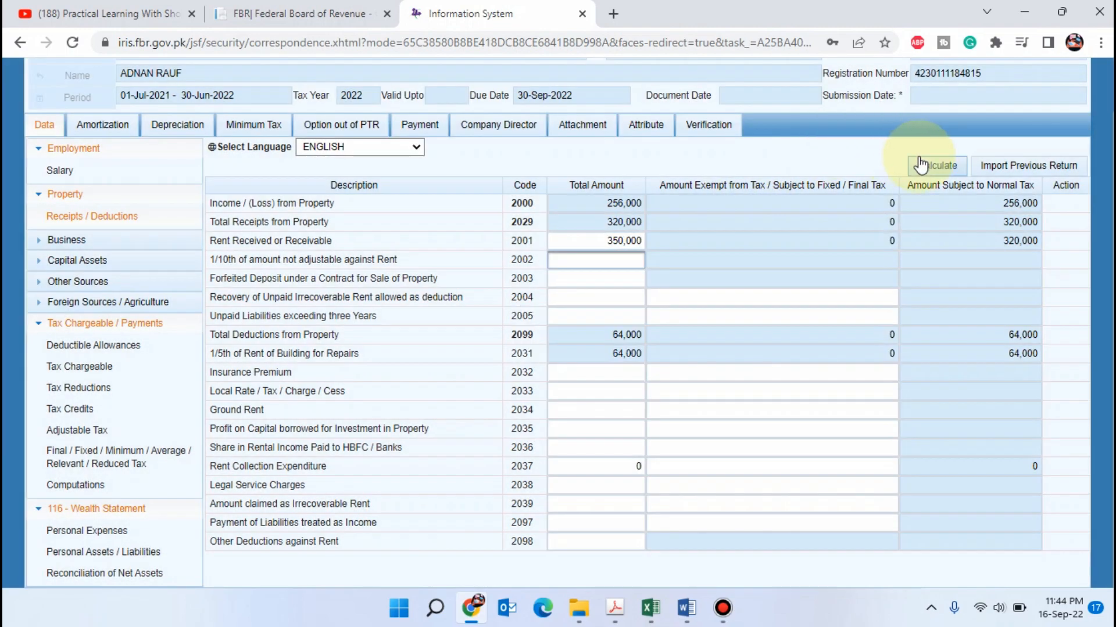
{"action": "left_click", "coordinate": [929, 168]}
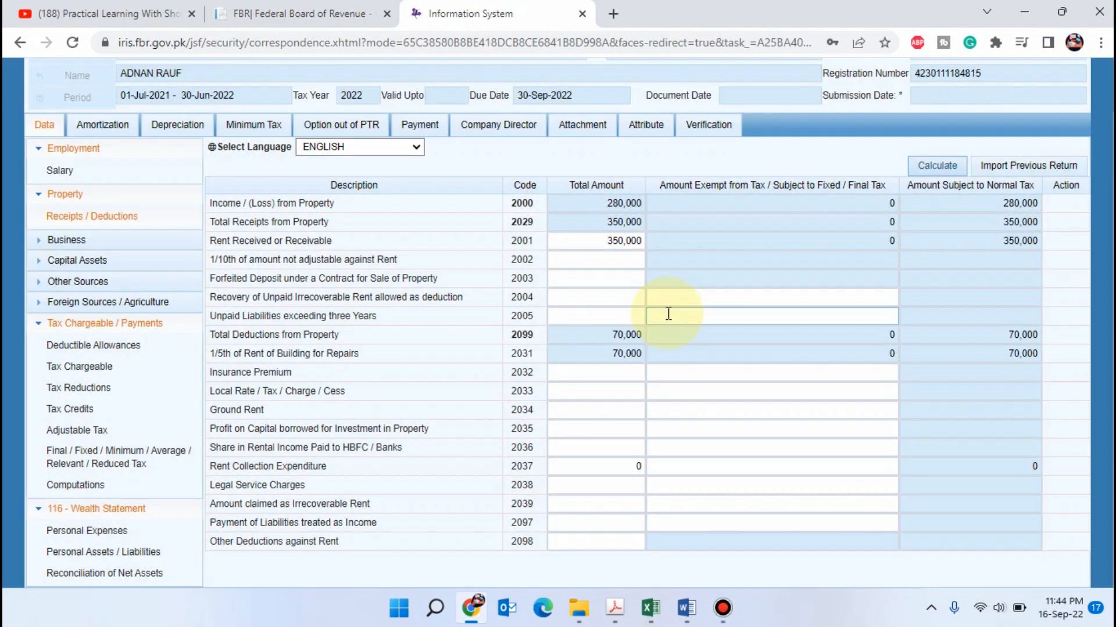
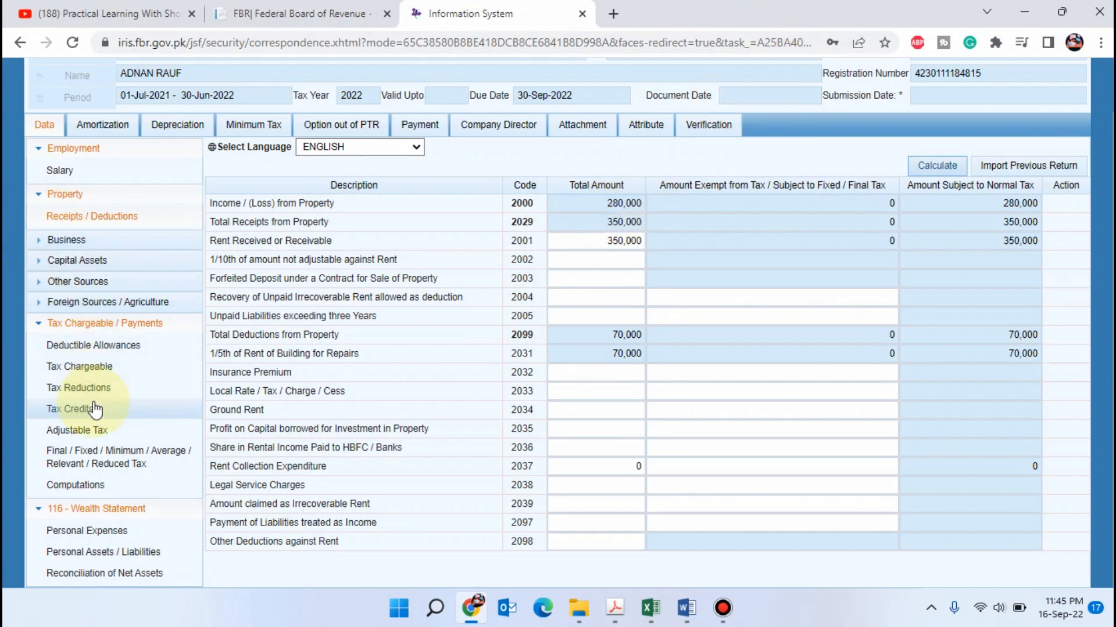
Open the return's Computations section, recalculate, and check the tax chargeable against the taxable income
{"action": "left_click", "coordinate": [89, 488]}
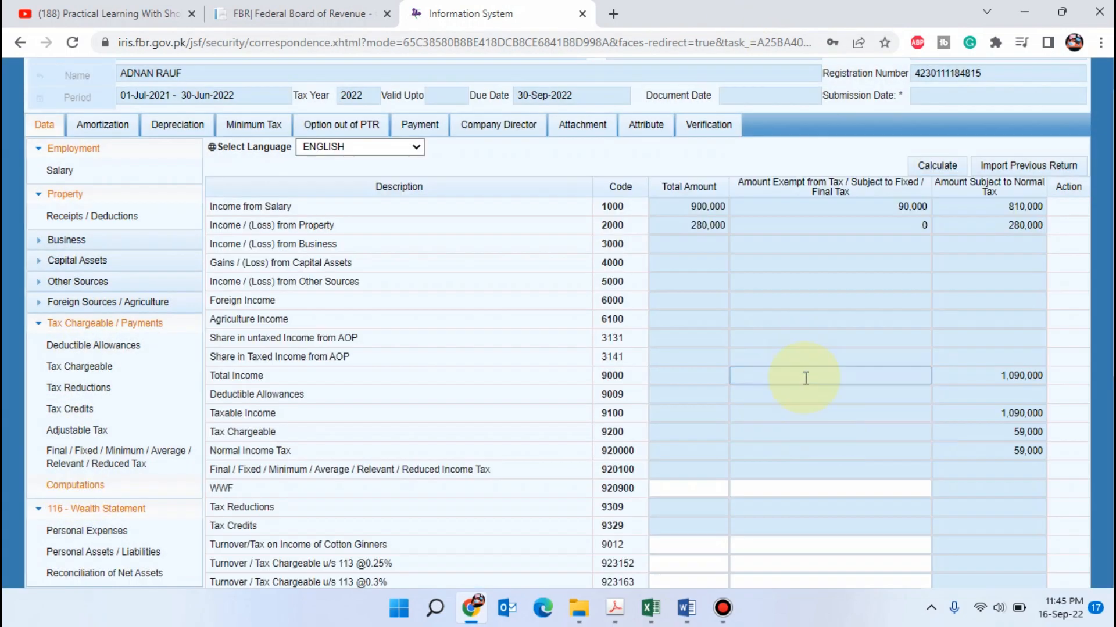
{"action": "left_click", "coordinate": [949, 168]}
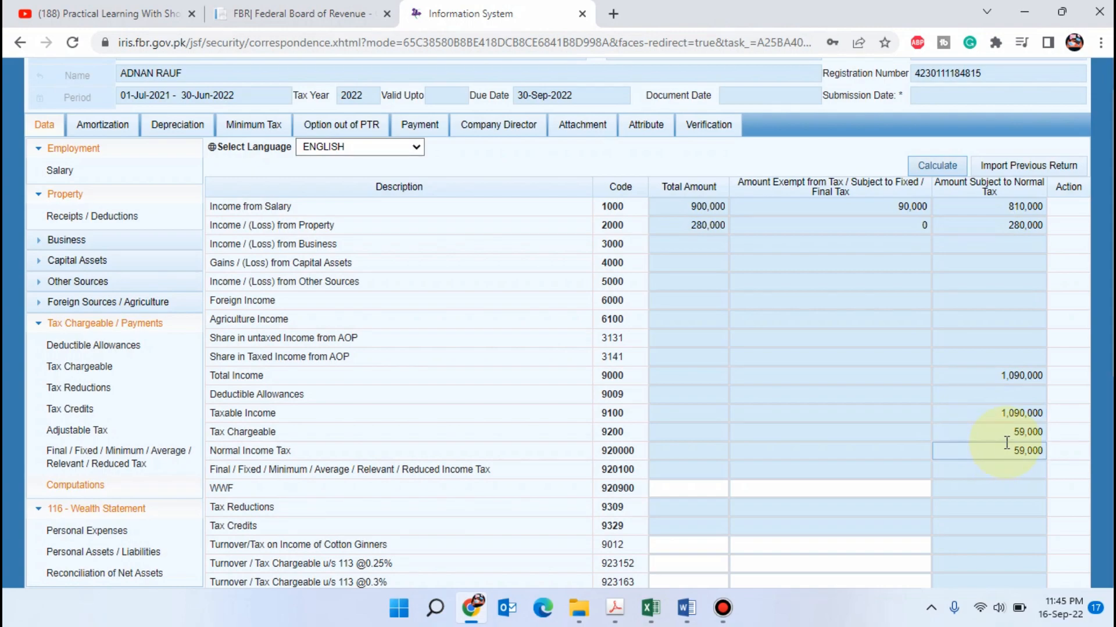
{"action": "left_click", "coordinate": [1013, 432]}
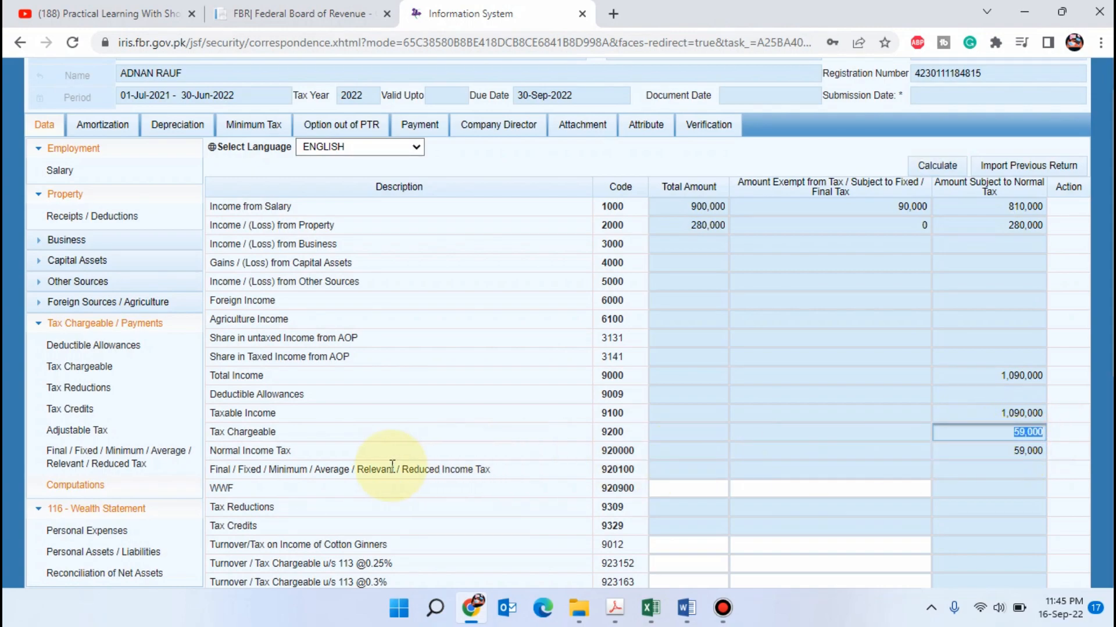
{"action": "left_click", "coordinate": [997, 412]}
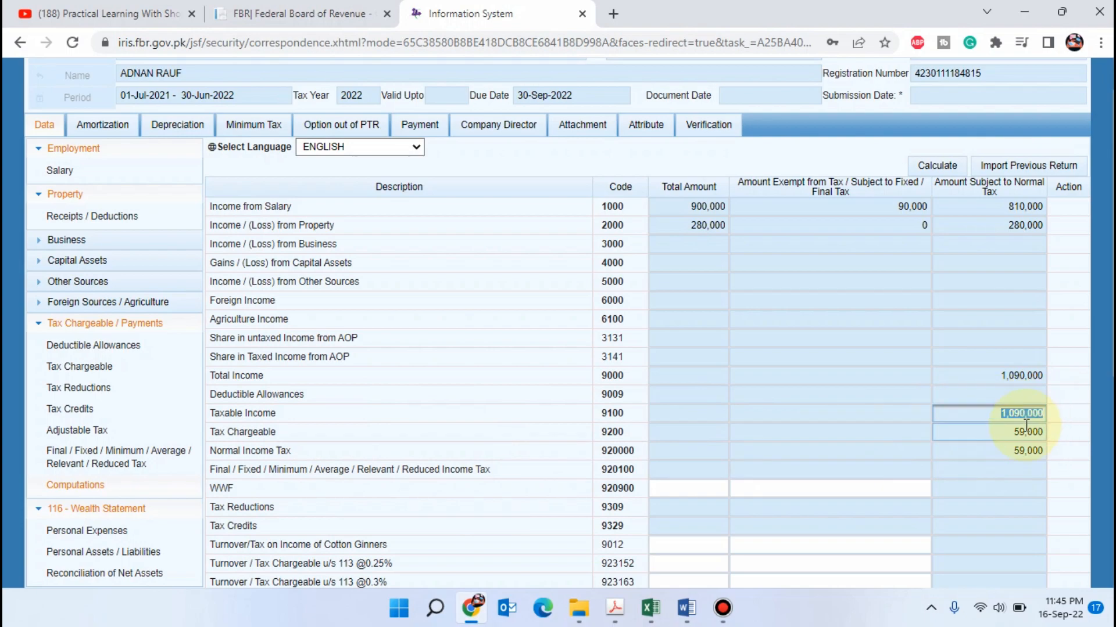
Switch to the Excel workbook and enter =109000/12 as the monthly salary in the Salary Tax Slabs calculator
{"action": "key", "text": "alt+Tab"}
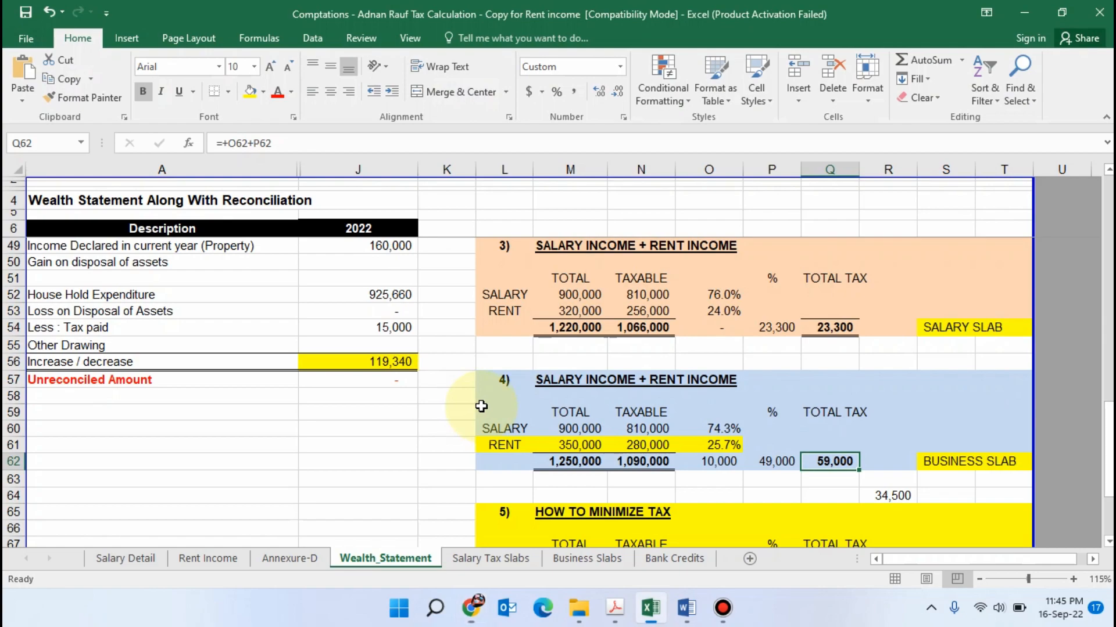
{"action": "scroll", "coordinate": [698, 453], "scroll_direction": "down", "scroll_amount": 1}
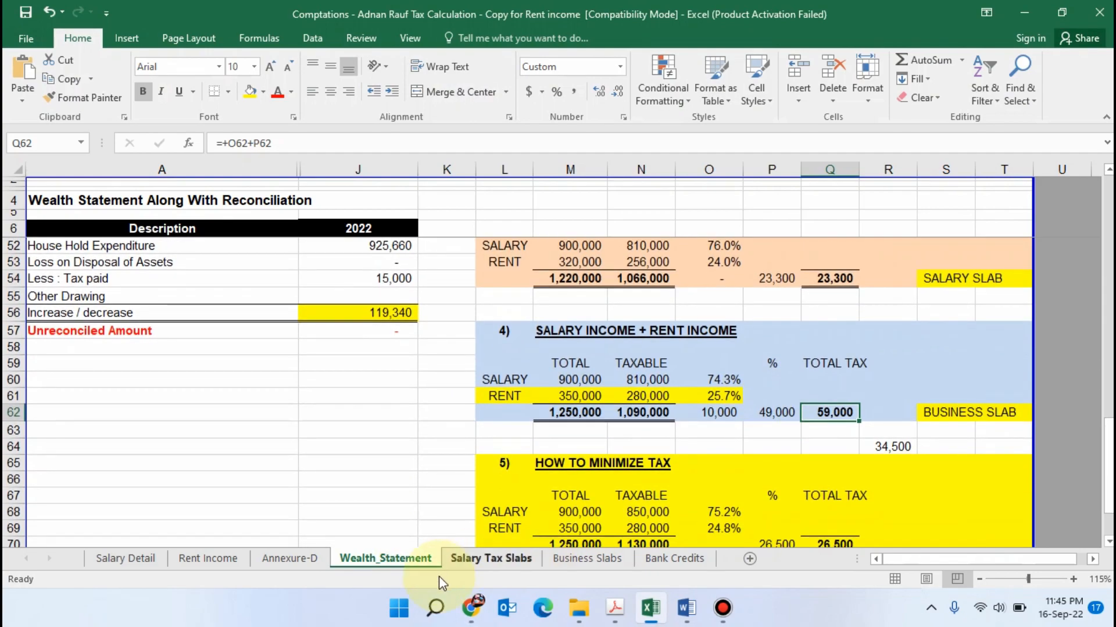
{"action": "left_click", "coordinate": [480, 559]}
{"action": "left_click", "coordinate": [489, 218]}
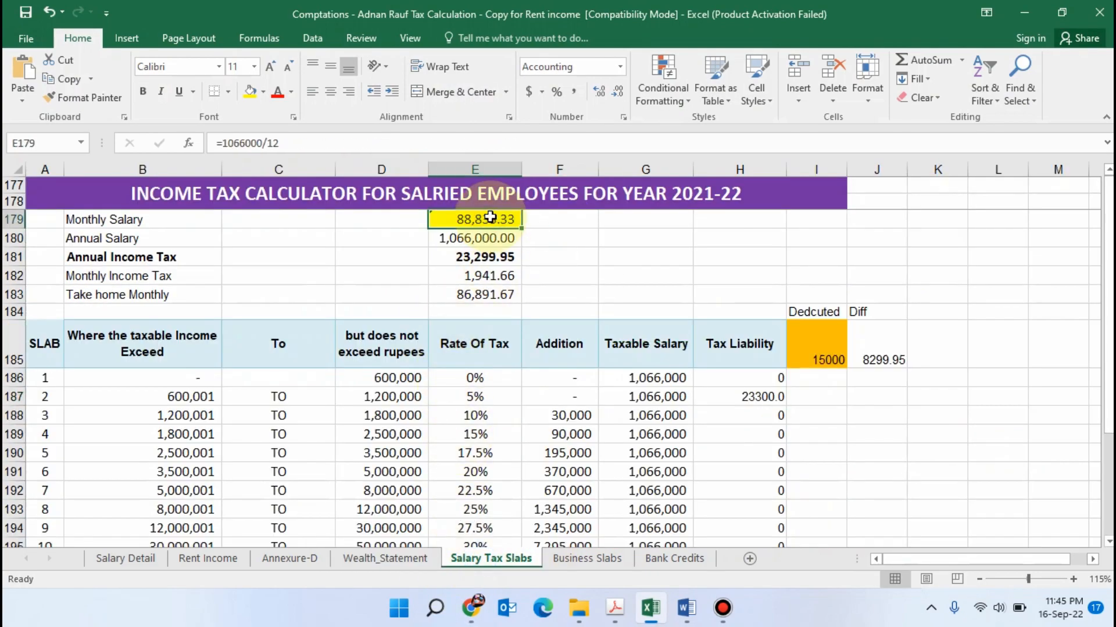
{"action": "type", "text": "="}
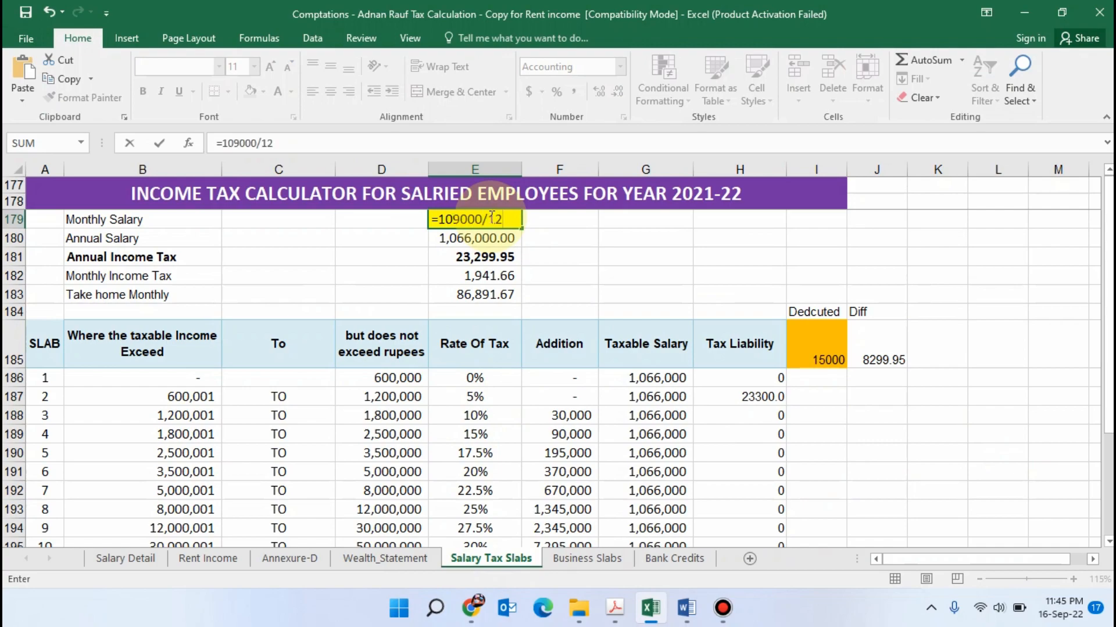
{"action": "key", "text": "Return"}
Highlight the Monthly Salary label in the salary calculator in yellow
{"action": "left_click", "coordinate": [88, 219]}
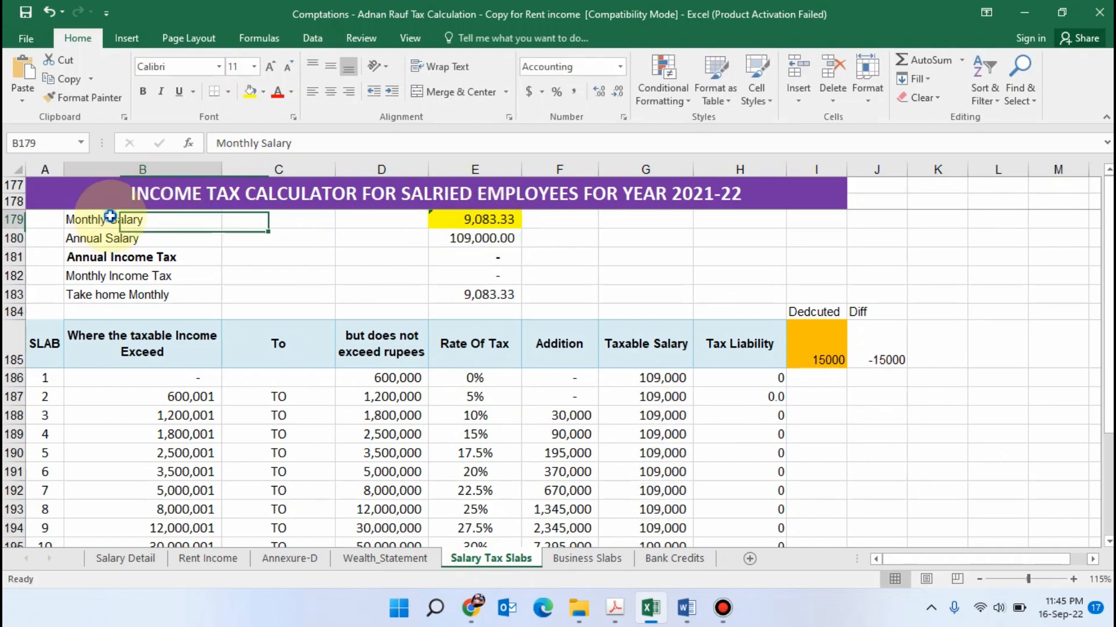
{"action": "left_click", "coordinate": [250, 91]}
{"action": "left_click", "coordinate": [279, 276]}
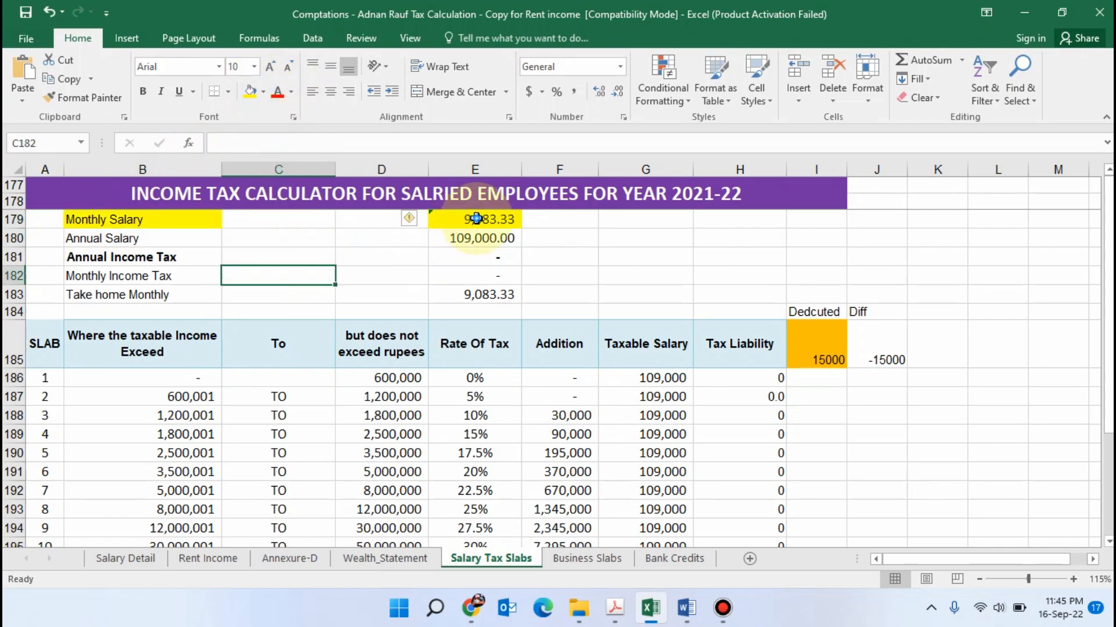
Review the monthly and annual salary cells and correct the monthly salary formula to =1090000/12
{"action": "left_click", "coordinate": [473, 224]}
{"action": "left_click", "coordinate": [471, 239]}
{"action": "left_click", "coordinate": [628, 274]}
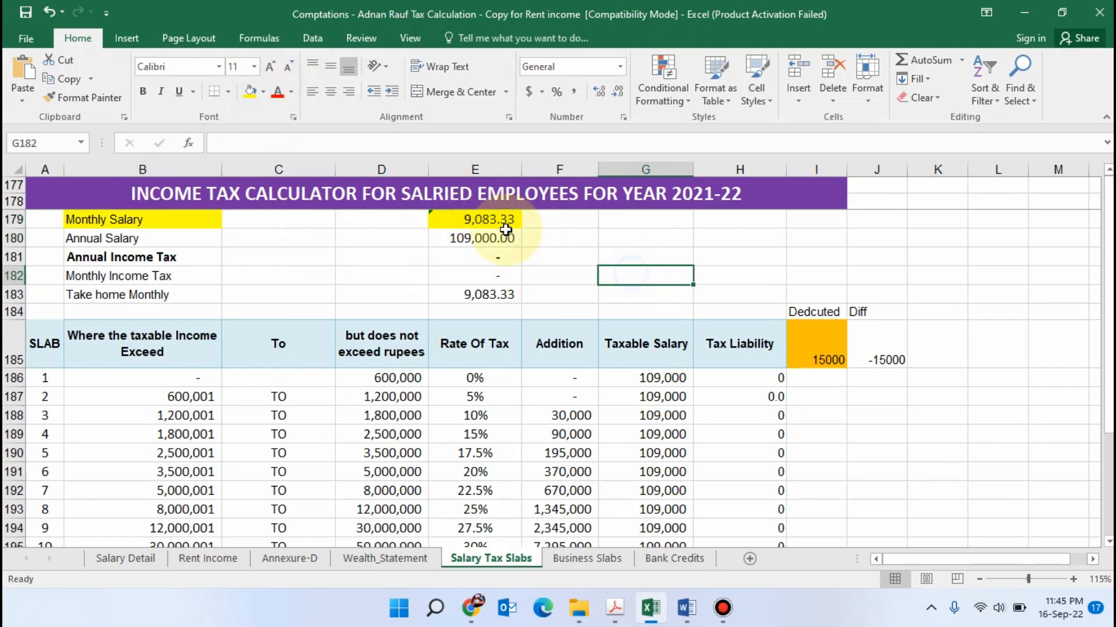
{"action": "left_click", "coordinate": [459, 221]}
{"action": "left_click", "coordinate": [240, 143]}
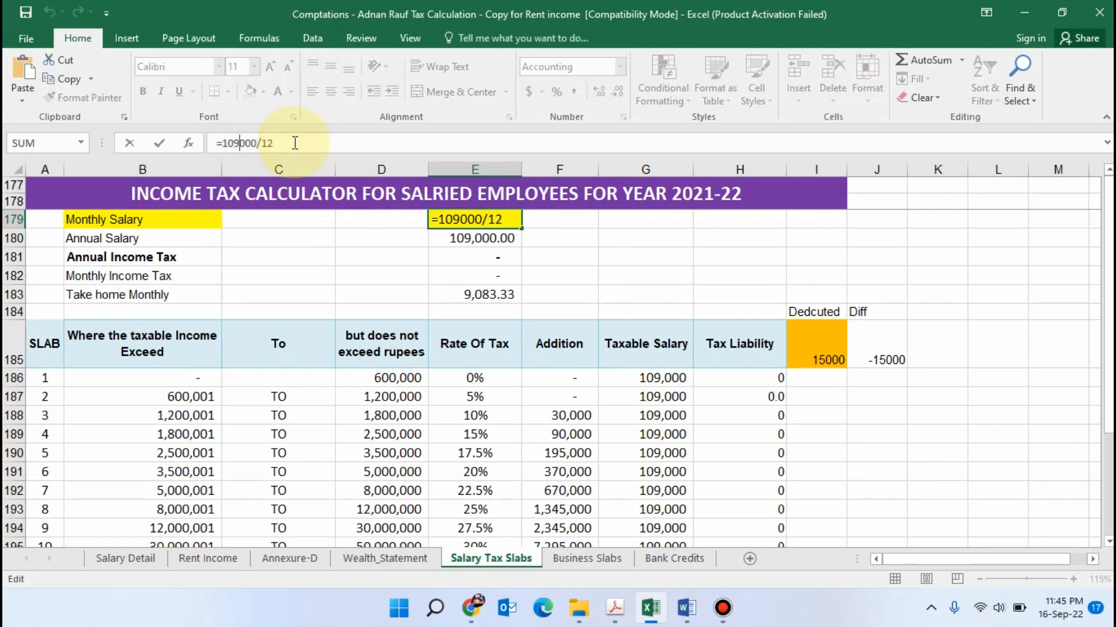
{"action": "type", "text": "0"}
{"action": "key", "text": "Return"}
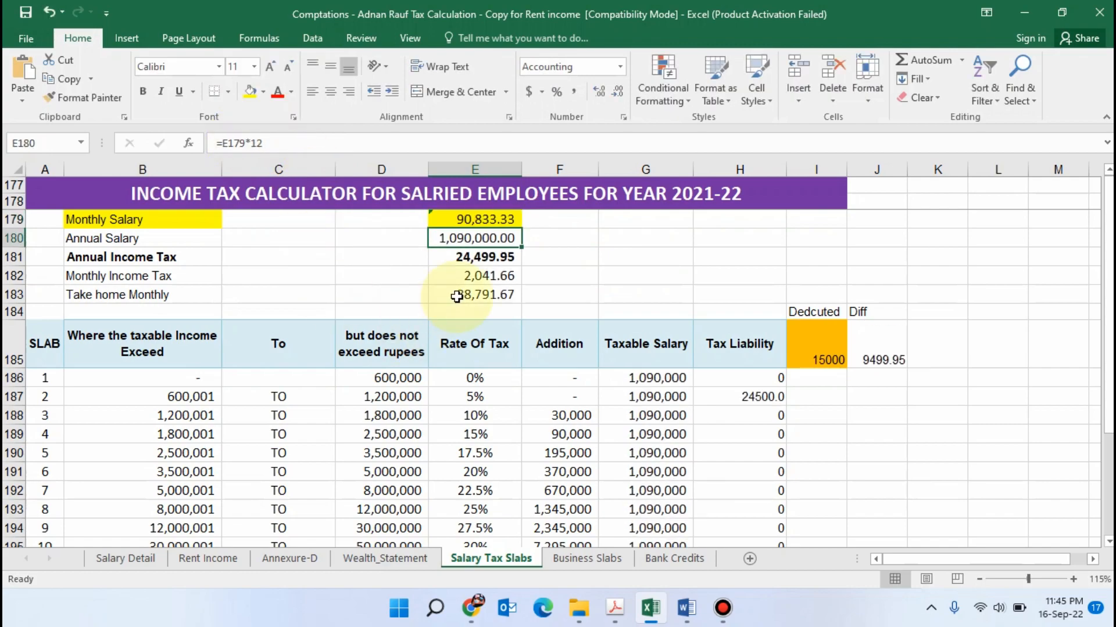
Check the salary calculator's annual income tax and the tax liability of slab 2
{"action": "left_click", "coordinate": [630, 251]}
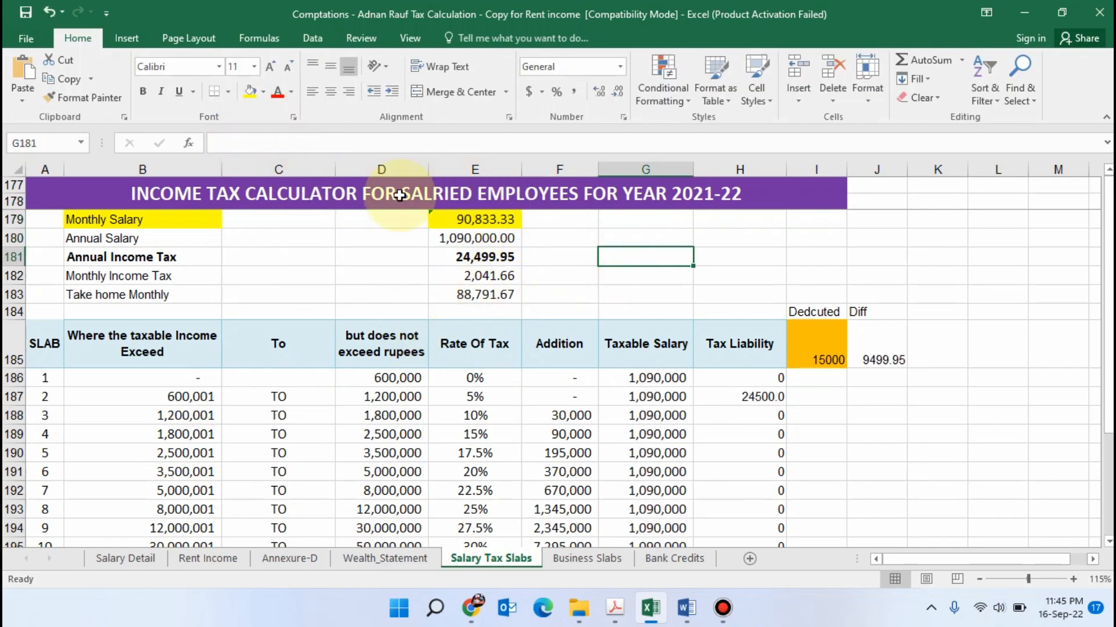
{"action": "left_click", "coordinate": [758, 398]}
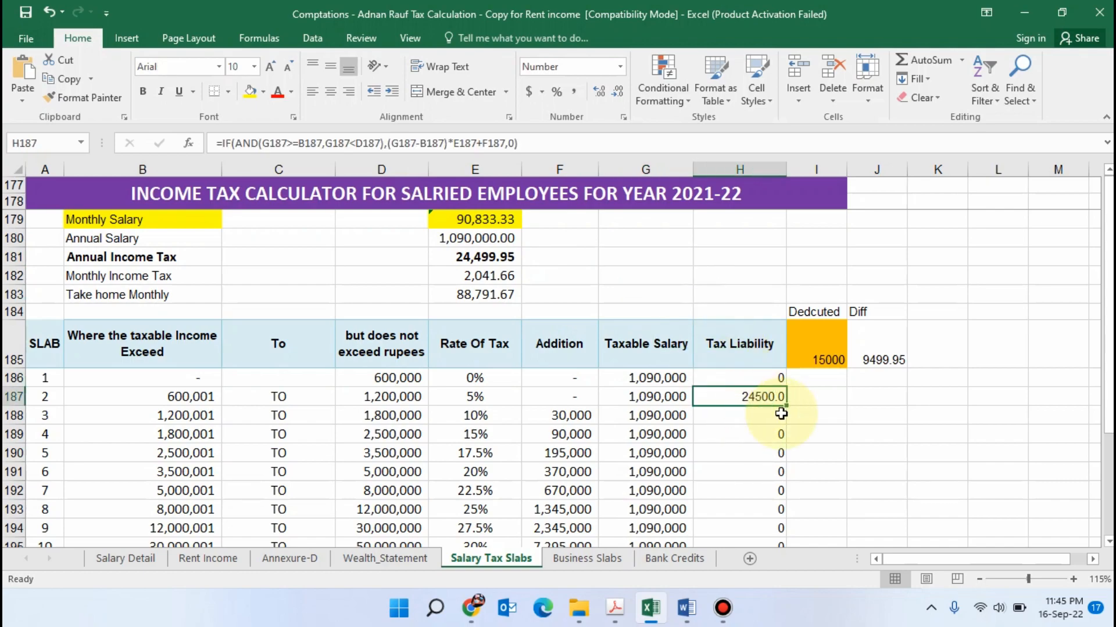
{"action": "left_click", "coordinate": [812, 433]}
Set the monthly income in the Business Slabs calculator to =1090000/12
{"action": "left_click", "coordinate": [587, 558]}
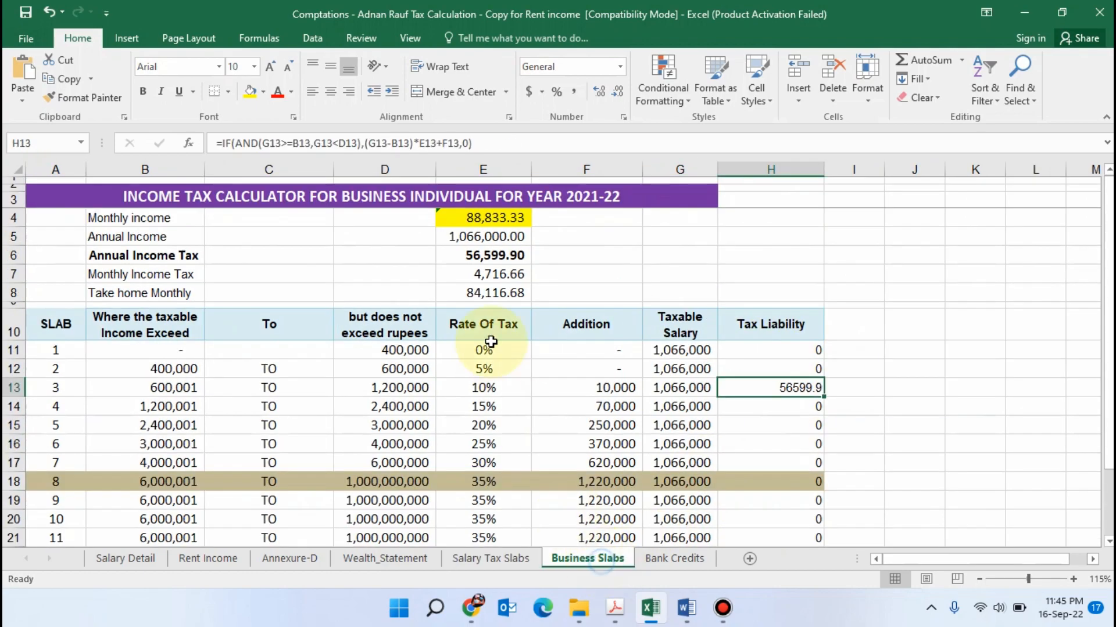
{"action": "left_click", "coordinate": [493, 217]}
{"action": "type", "text": "="}
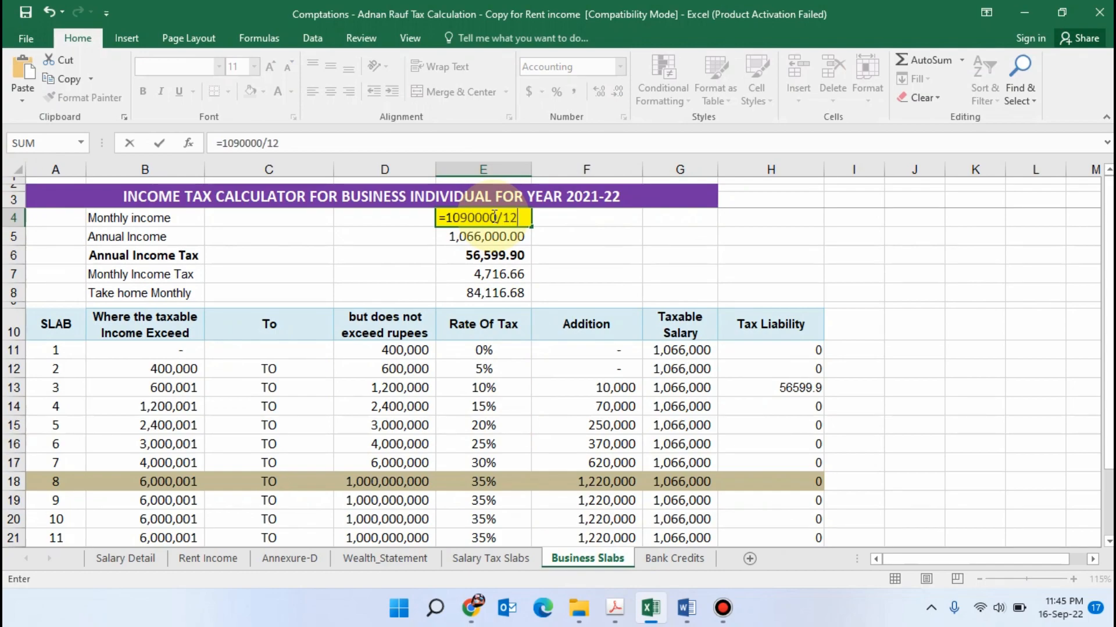
{"action": "type", "text": "1090000/12"}
{"action": "key", "text": "Return"}
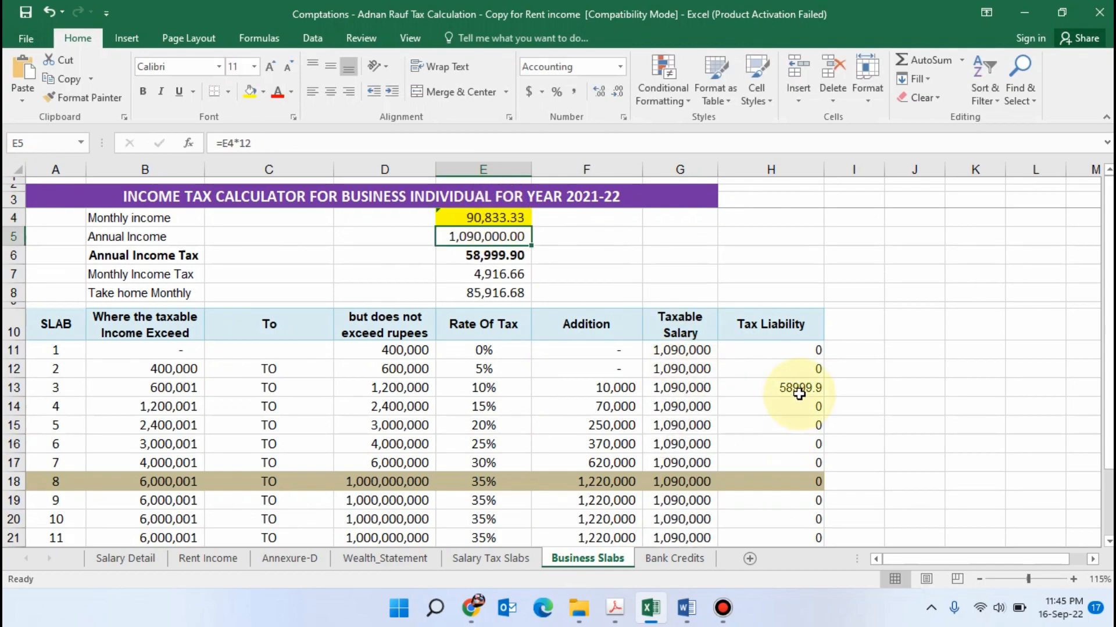
Check the tax liability of business slab 3 and compare it with the tax chargeable in Iris
{"action": "left_click", "coordinate": [799, 389]}
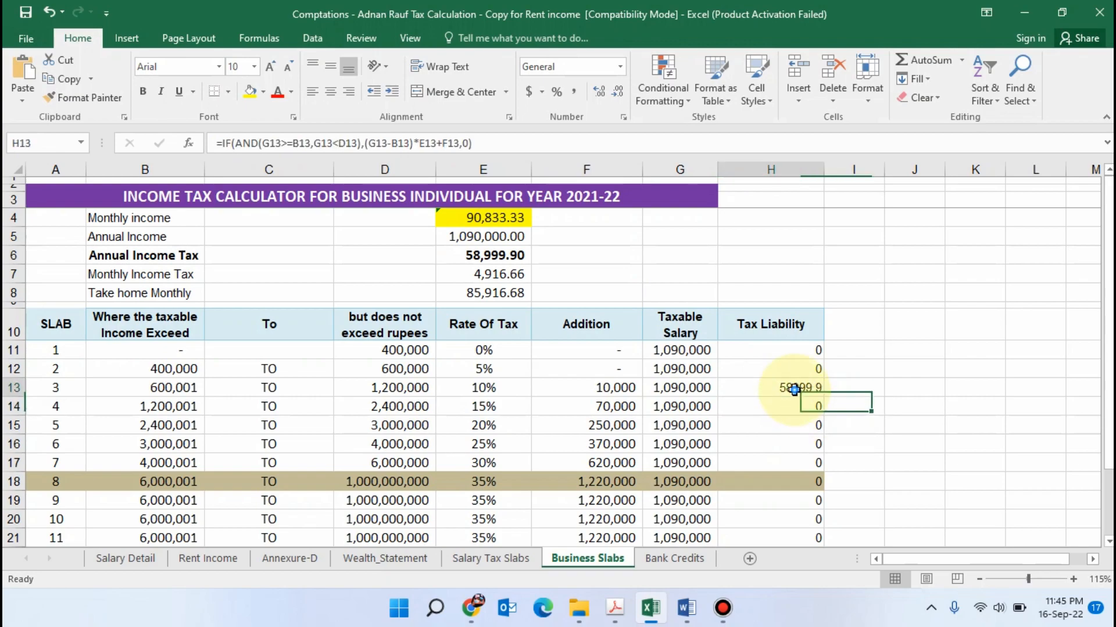
{"action": "key", "text": "super+Tab"}
{"action": "key", "text": "alt+Tab"}
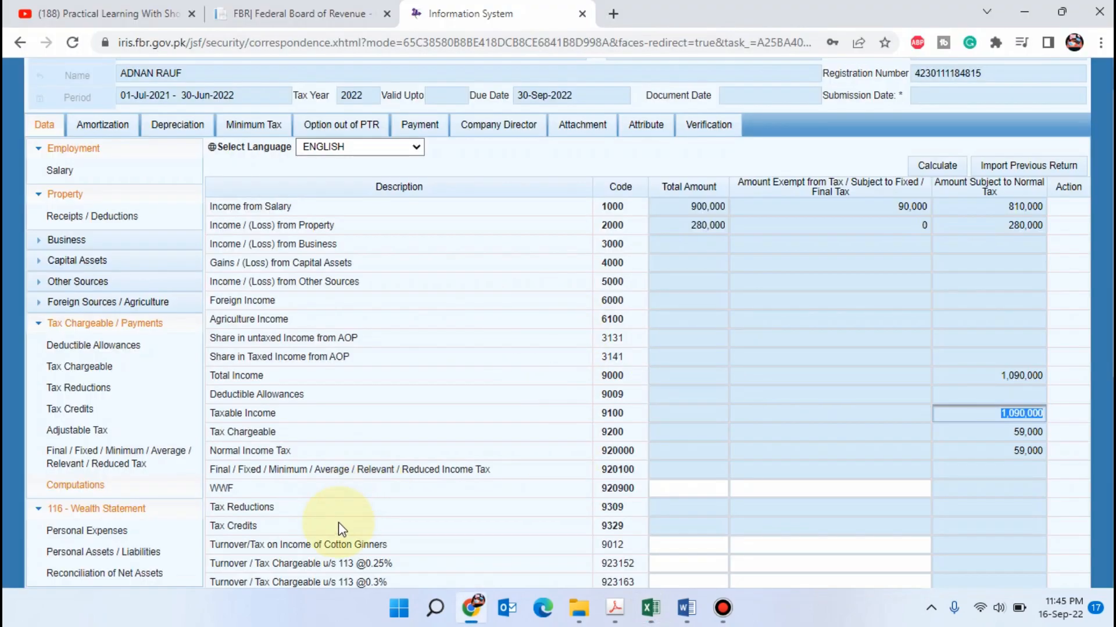
Return to Excel's Wealth_Statement sheet and examine the salary and rent percentages of the third scenario
{"action": "left_click", "coordinate": [650, 608]}
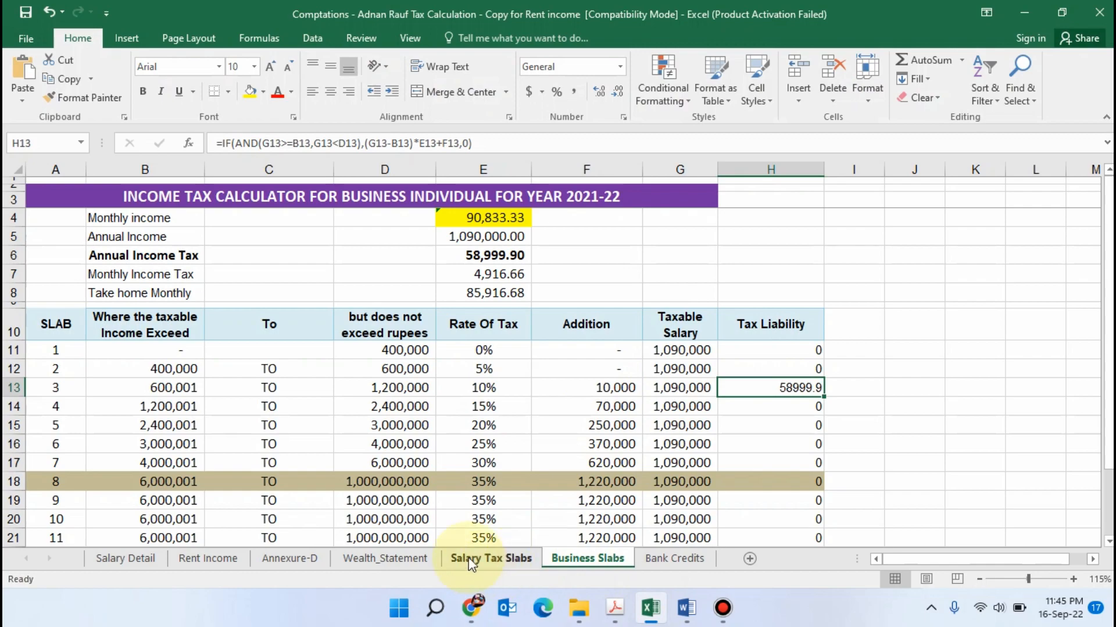
{"action": "left_click", "coordinate": [384, 559]}
{"action": "scroll", "coordinate": [738, 340], "scroll_direction": "up", "scroll_amount": 3}
{"action": "scroll", "coordinate": [689, 352], "scroll_direction": "down", "scroll_amount": 2}
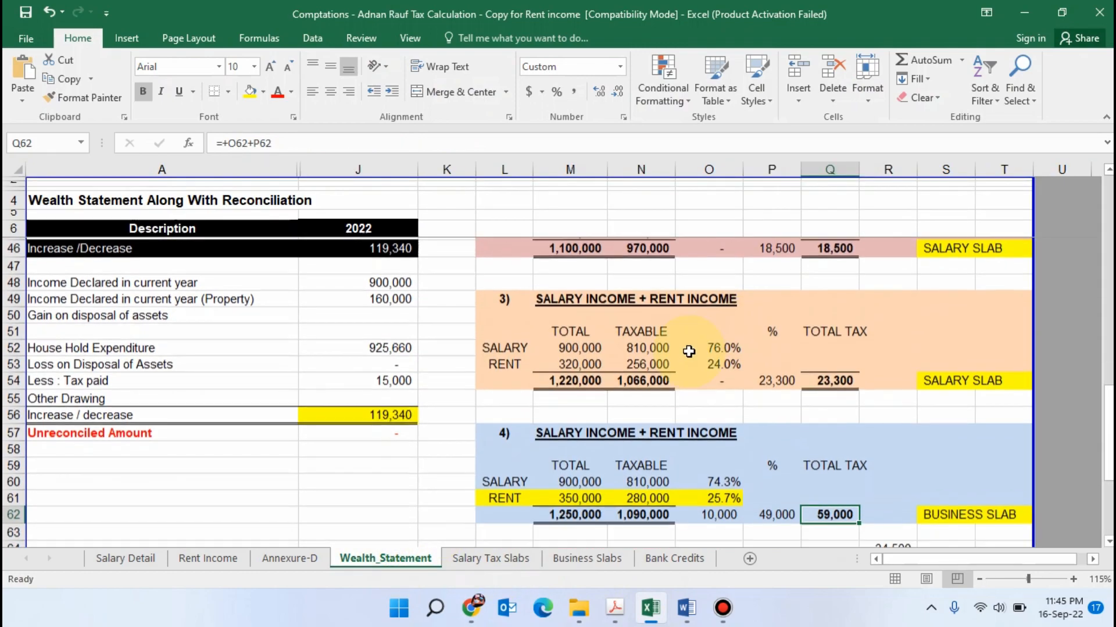
{"action": "left_click", "coordinate": [641, 313]}
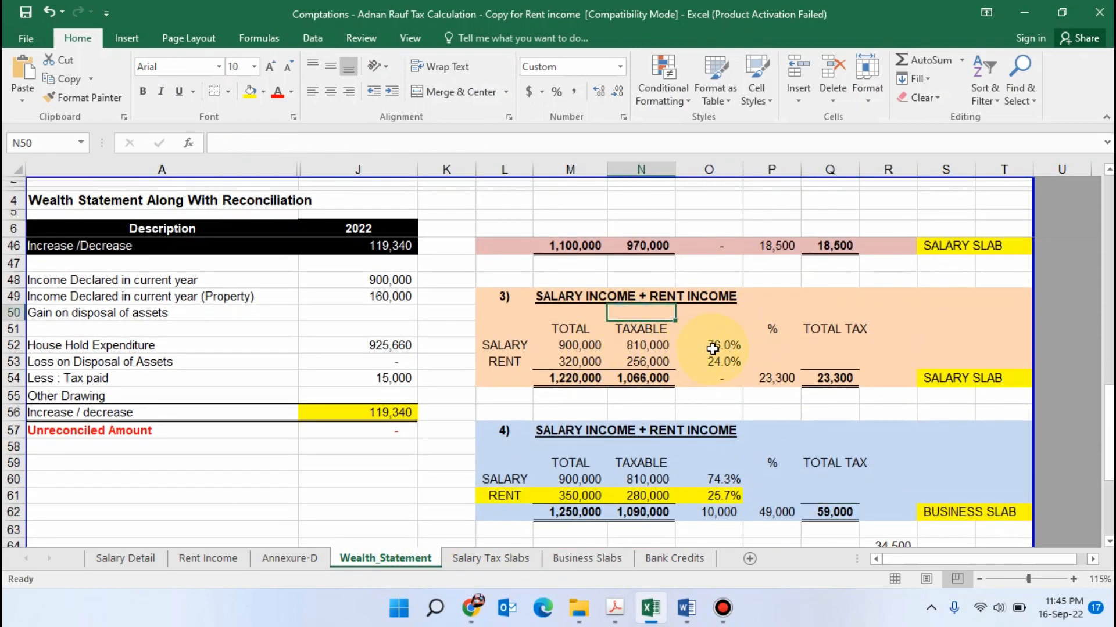
{"action": "left_click", "coordinate": [713, 349]}
{"action": "left_click", "coordinate": [713, 394]}
{"action": "left_click", "coordinate": [721, 343]}
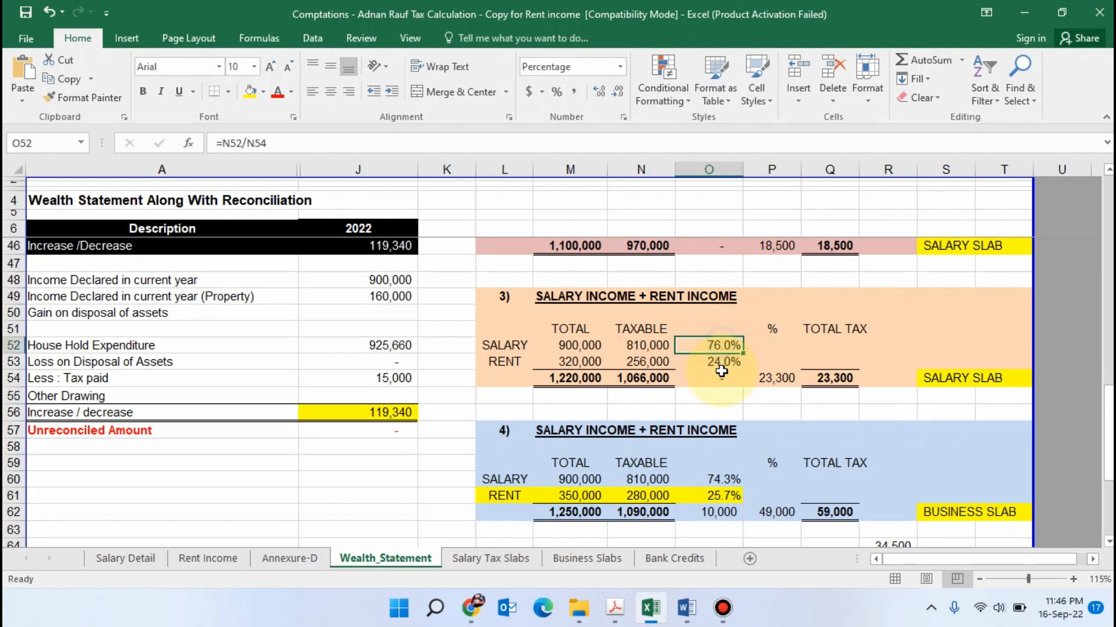
{"action": "left_click", "coordinate": [718, 377]}
{"action": "scroll", "coordinate": [718, 375], "scroll_direction": "down", "scroll_amount": 2}
{"action": "scroll", "coordinate": [702, 327], "scroll_direction": "up", "scroll_amount": 1}
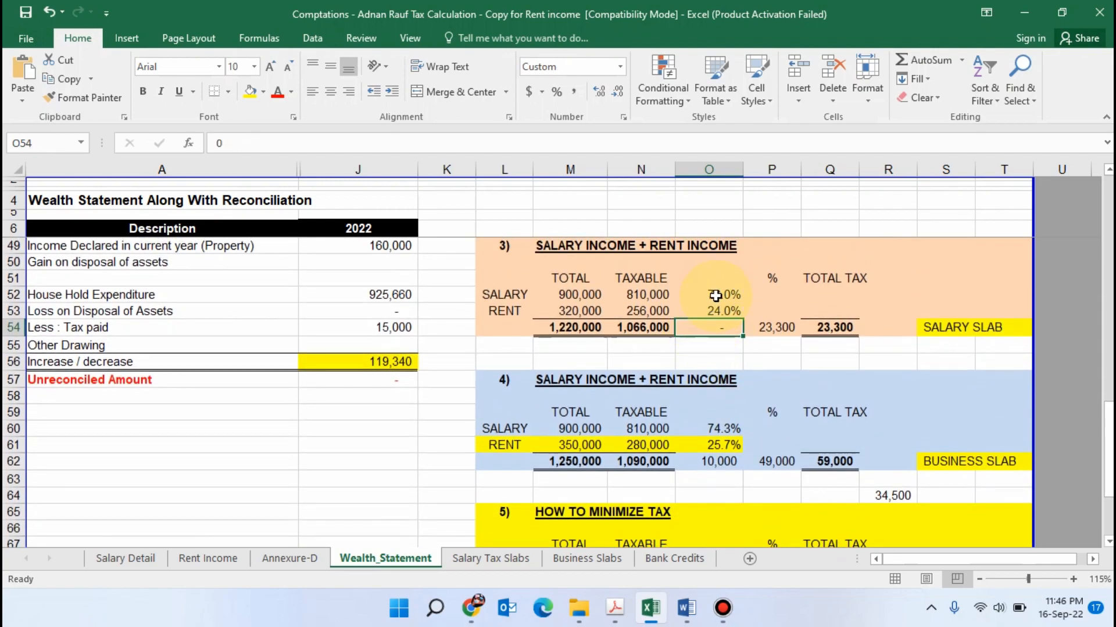
Inspect the formulas behind the third scenario's salary and rent shares of taxable income
{"action": "left_click", "coordinate": [716, 296]}
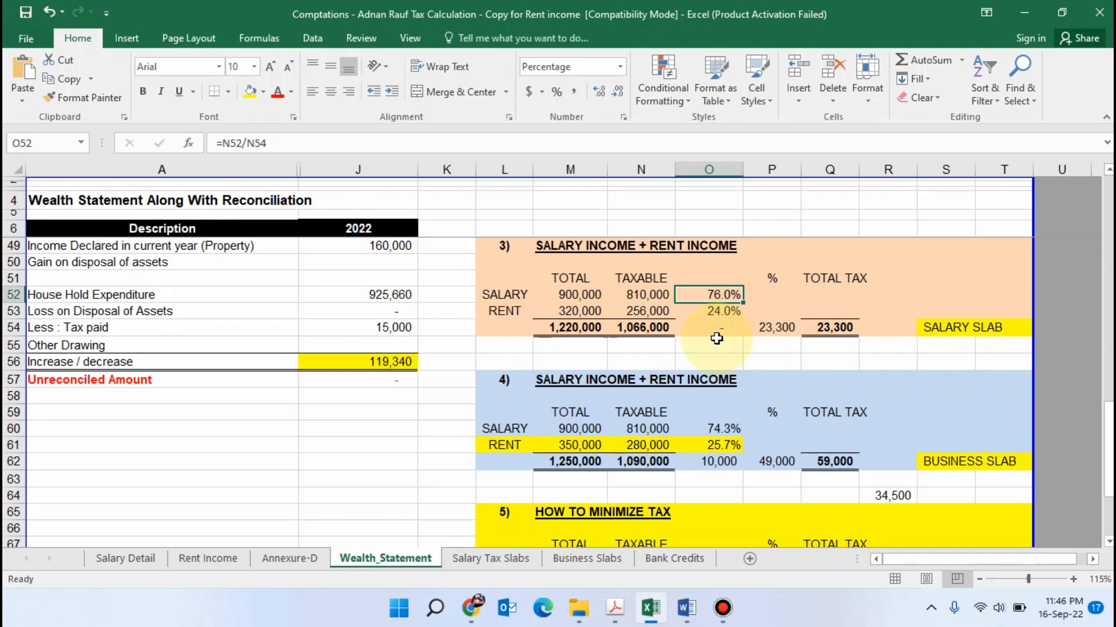
{"action": "left_click", "coordinate": [723, 316]}
{"action": "scroll", "coordinate": [721, 348], "scroll_direction": "up", "scroll_amount": 2}
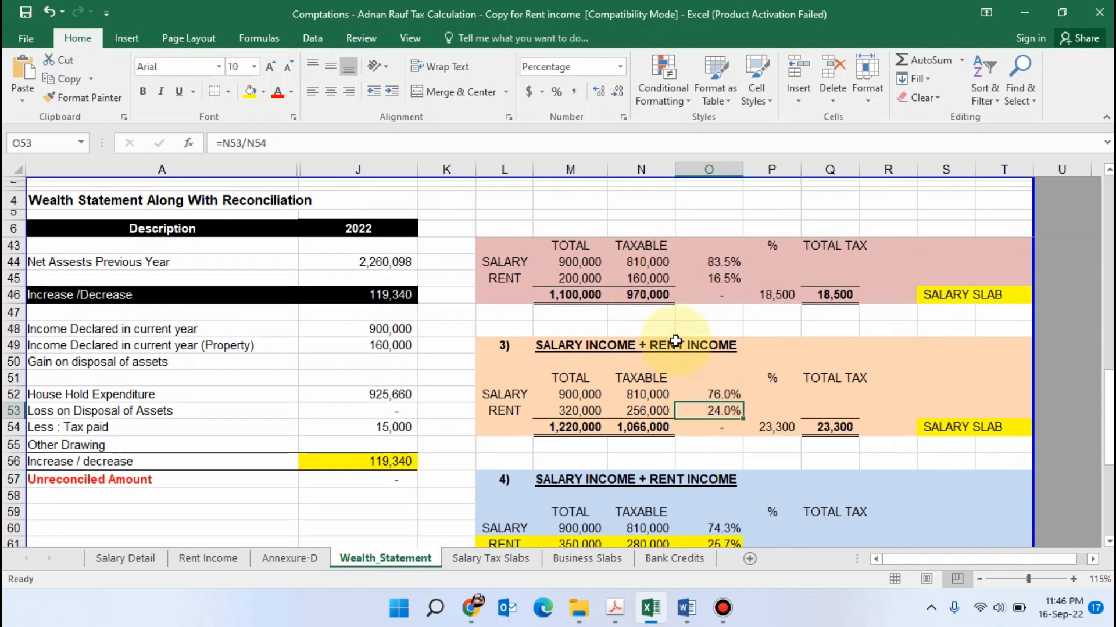
{"action": "left_click", "coordinate": [658, 143]}
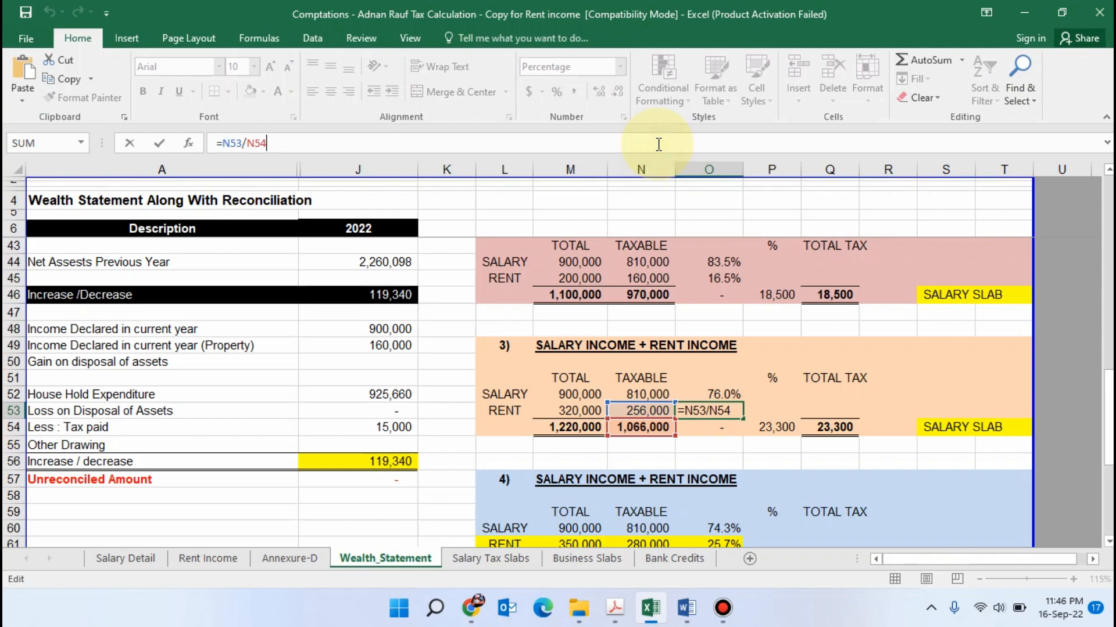
{"action": "key", "text": "Return"}
{"action": "scroll", "coordinate": [755, 454], "scroll_direction": "down", "scroll_amount": 2}
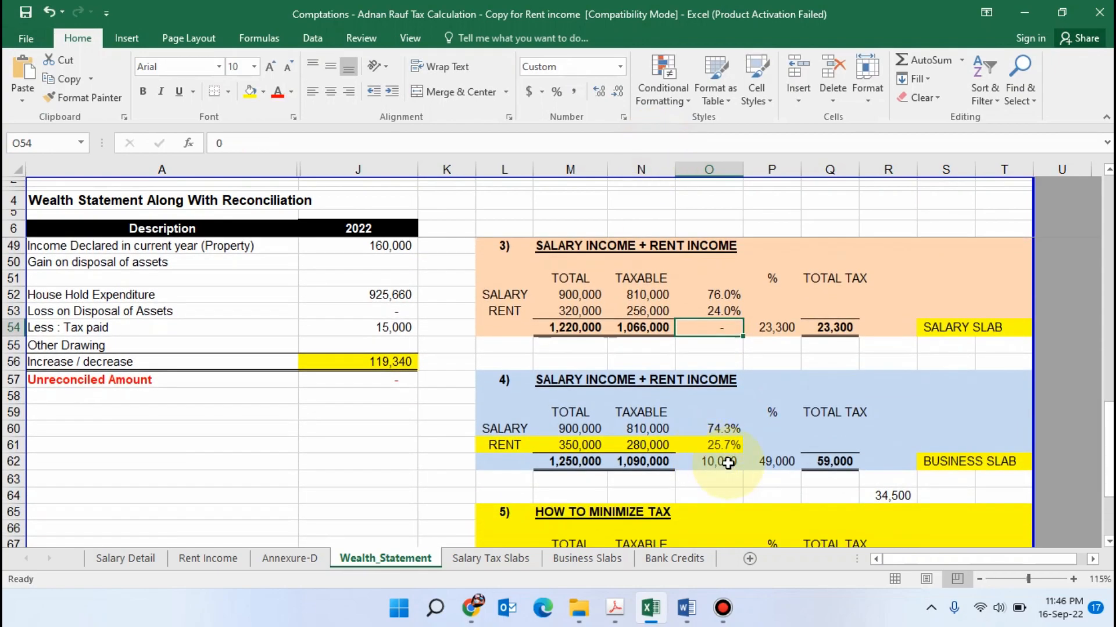
Examine the fourth scenario's salary and rent amounts, their percentage shares and the total taxable income
{"action": "left_click", "coordinate": [723, 427]}
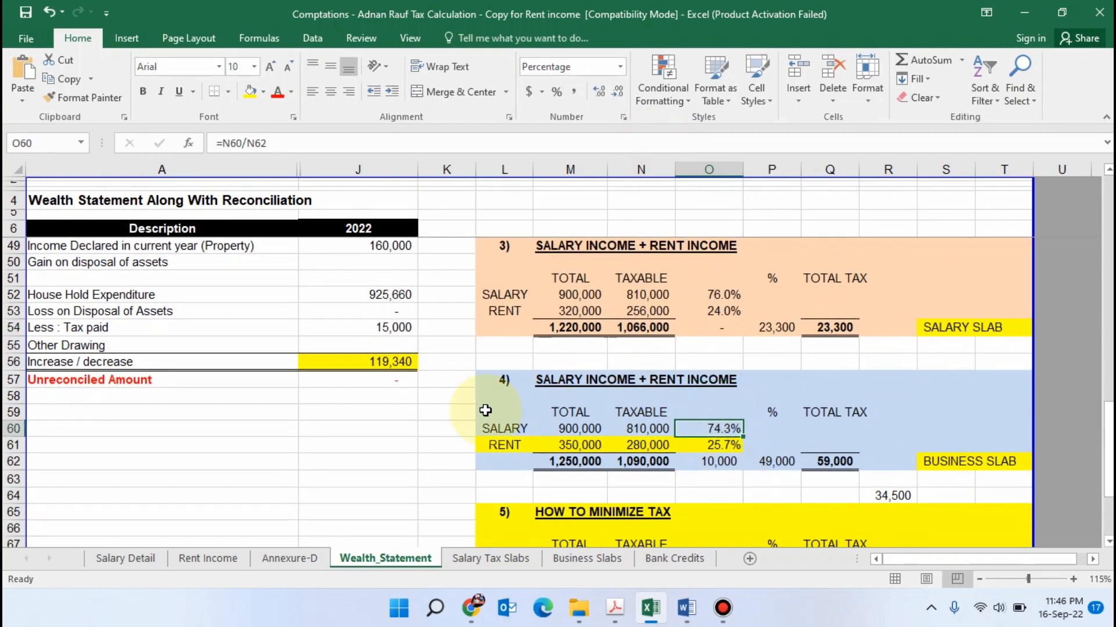
{"action": "left_click", "coordinate": [578, 448]}
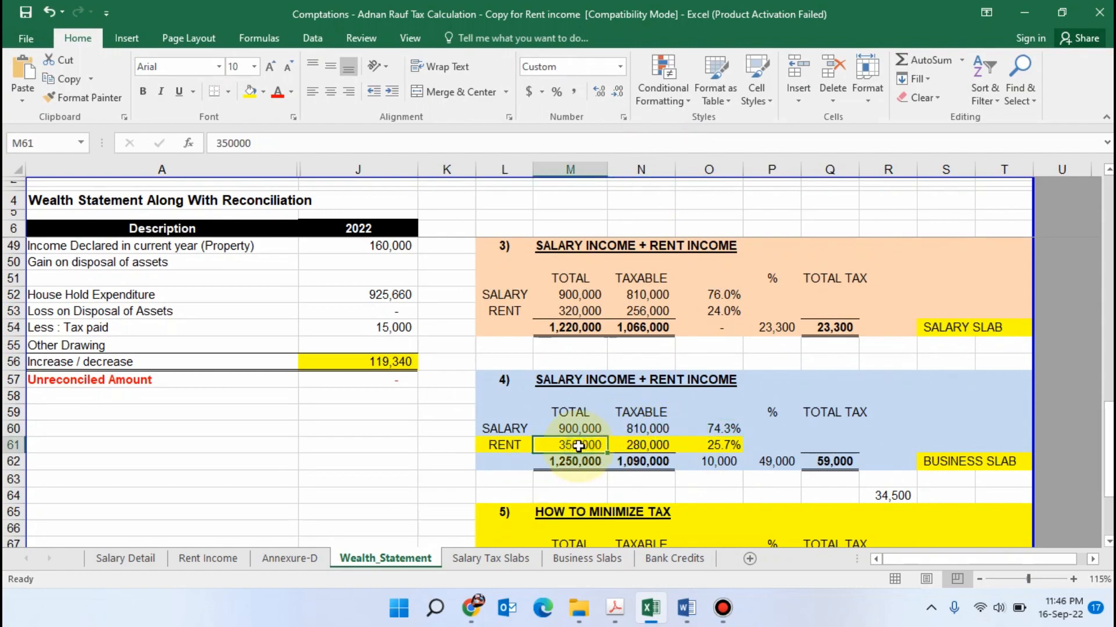
{"action": "left_click", "coordinate": [718, 444]}
{"action": "left_click", "coordinate": [583, 430]}
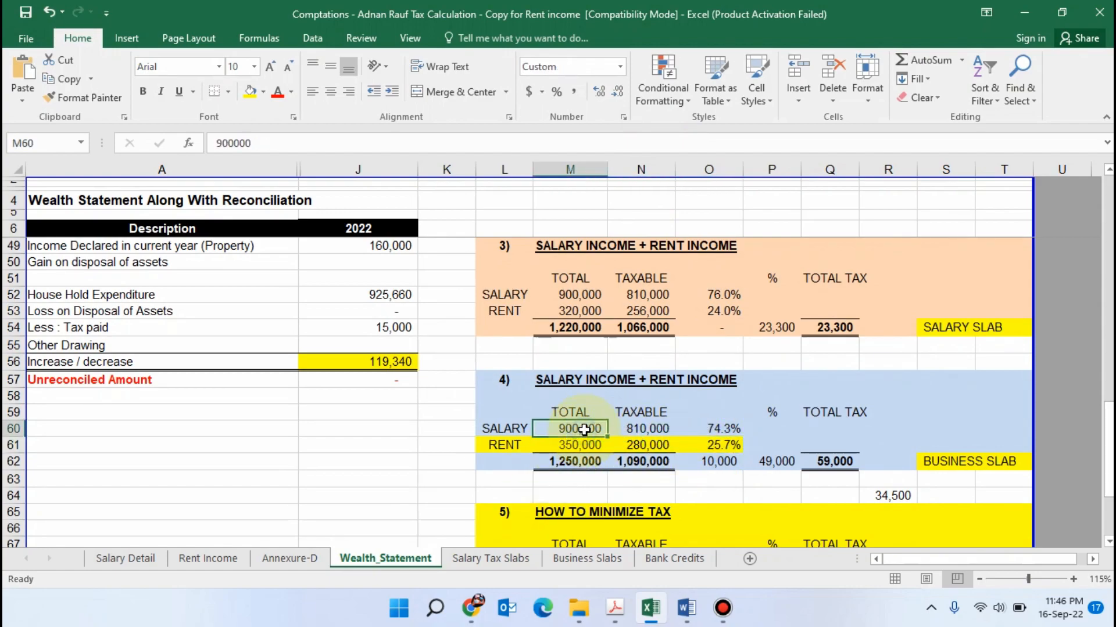
{"action": "left_click", "coordinate": [720, 428]}
{"action": "left_click", "coordinate": [577, 445]}
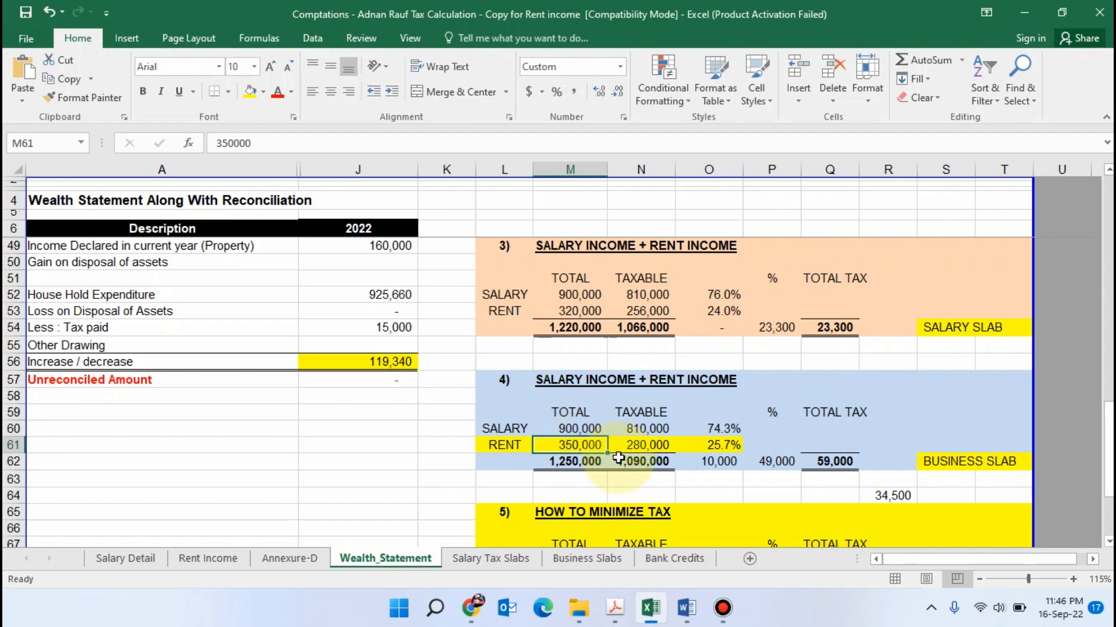
{"action": "left_click", "coordinate": [644, 461]}
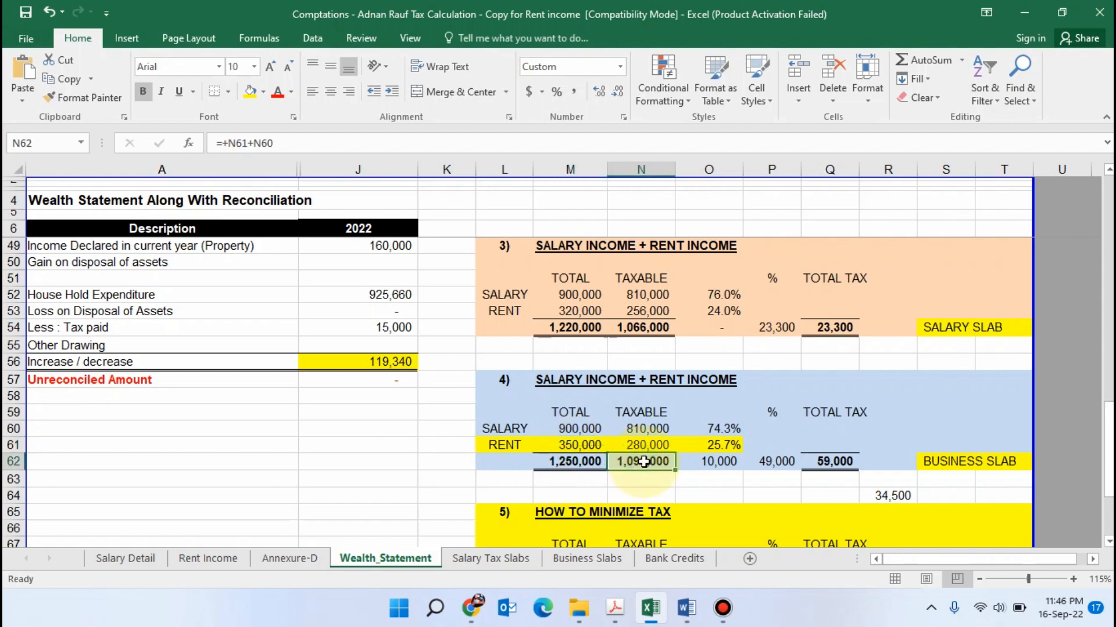
{"action": "left_click", "coordinate": [728, 446]}
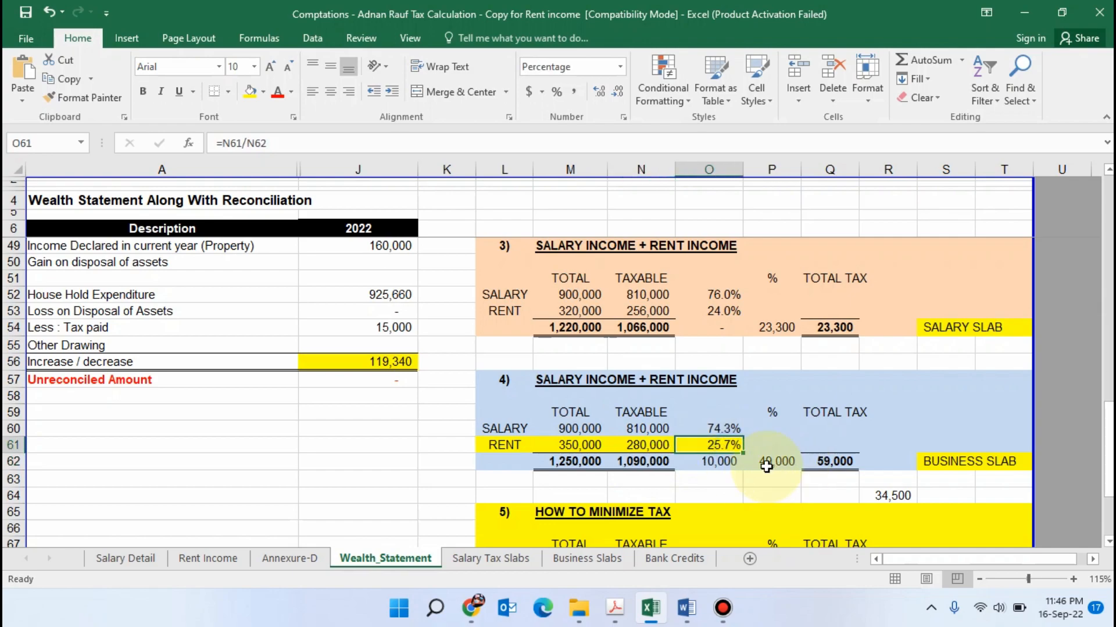
Inspect the formulas behind the fourth scenario's salary and rent shares and the taxable salary amount they use
{"action": "left_click", "coordinate": [774, 444]}
{"action": "left_click", "coordinate": [731, 444]}
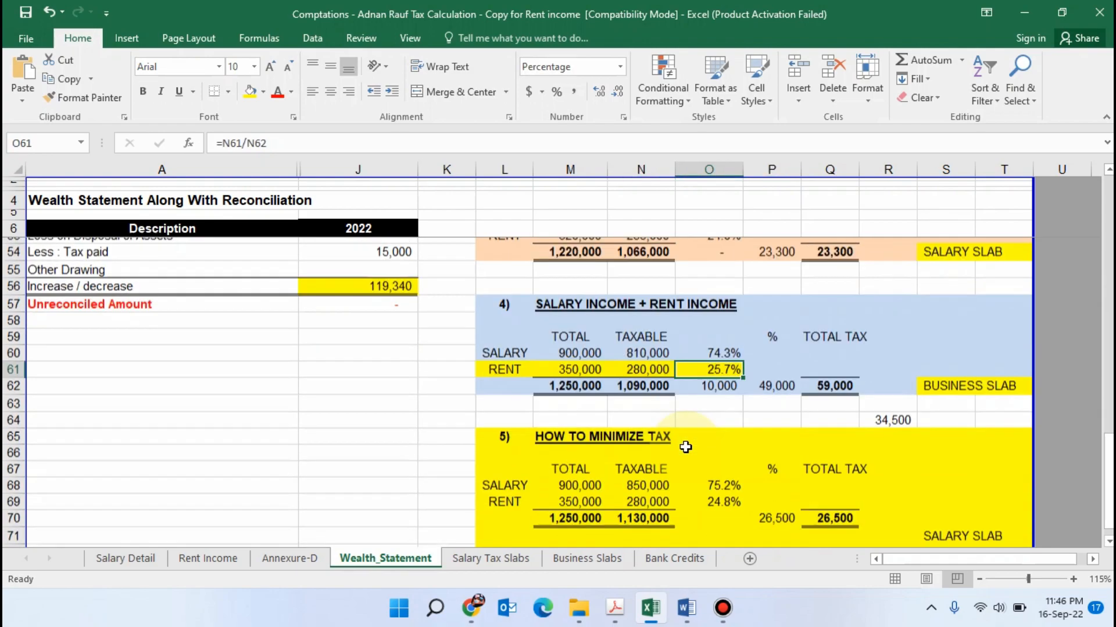
{"action": "scroll", "coordinate": [724, 445], "scroll_direction": "down", "scroll_amount": 2}
{"action": "left_click", "coordinate": [719, 329]}
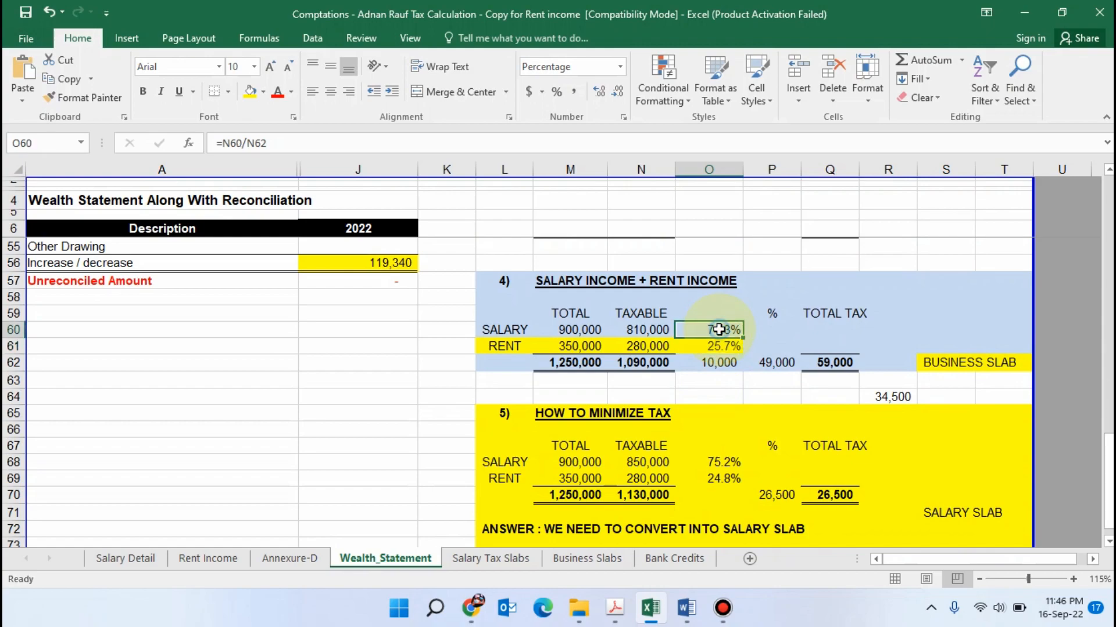
{"action": "scroll", "coordinate": [716, 362], "scroll_direction": "up", "scroll_amount": 1}
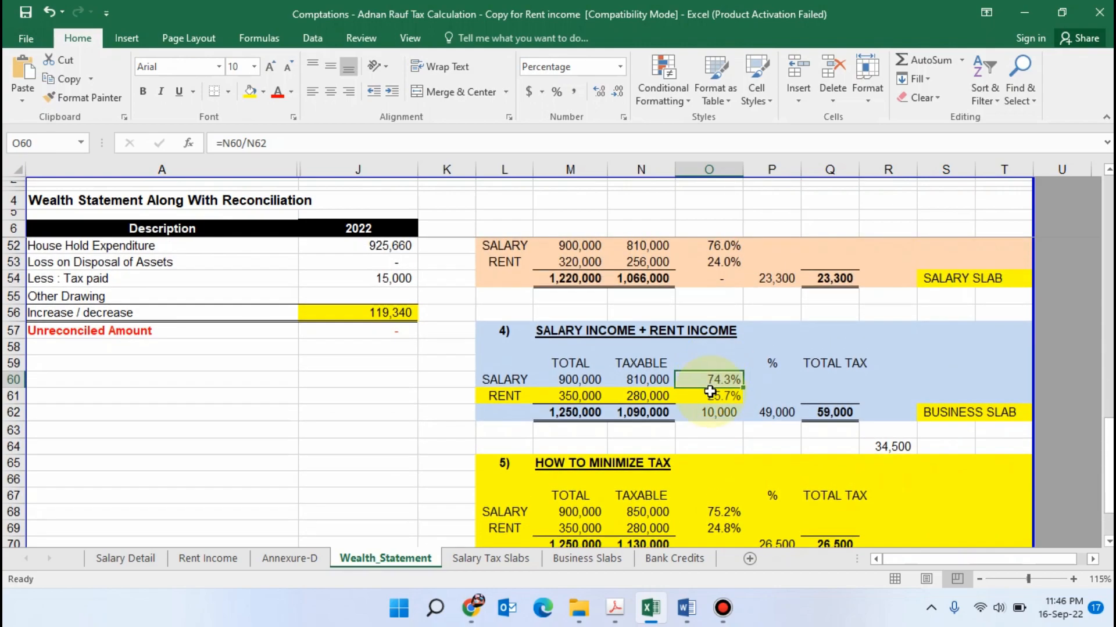
{"action": "left_click", "coordinate": [728, 432]}
{"action": "left_click", "coordinate": [719, 385]}
{"action": "key", "text": "Left"}
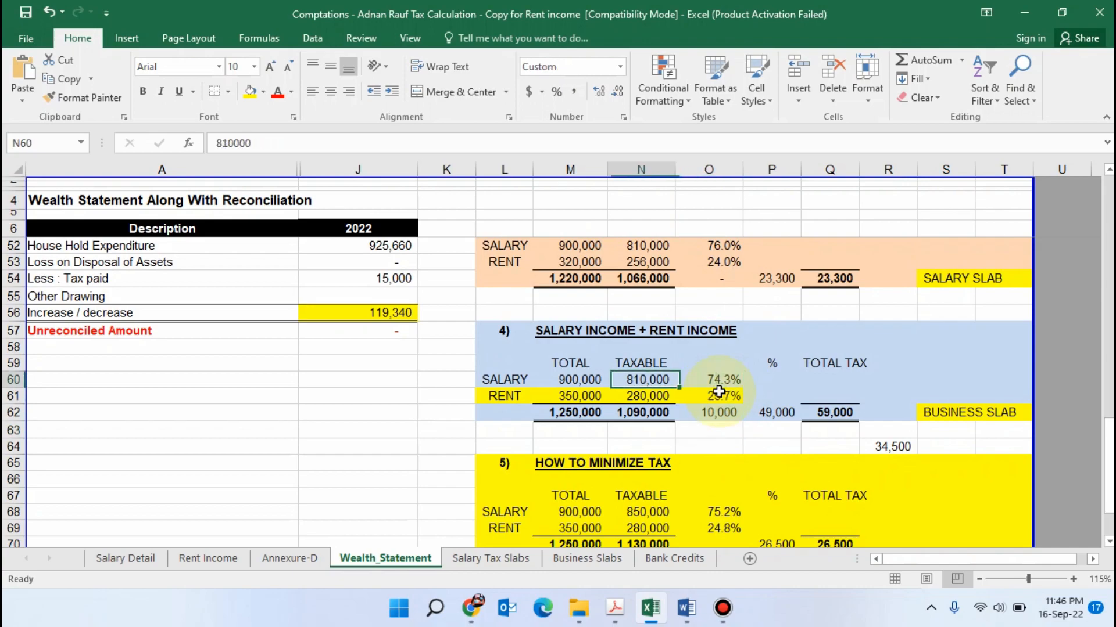
{"action": "key", "text": "Right"}
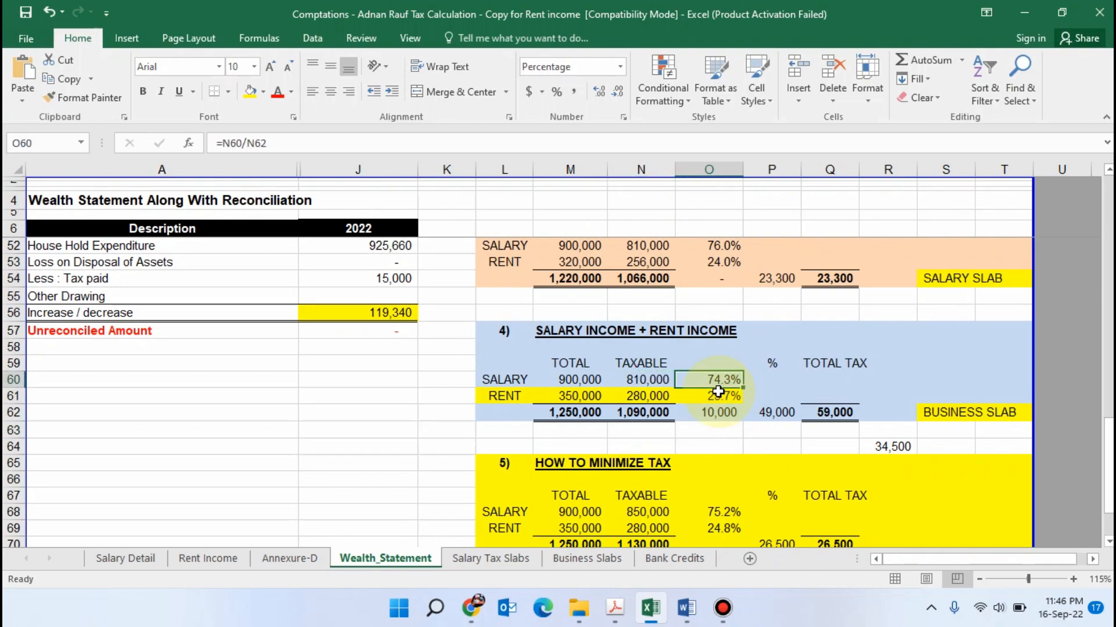
{"action": "scroll", "coordinate": [721, 407], "scroll_direction": "up", "scroll_amount": 1}
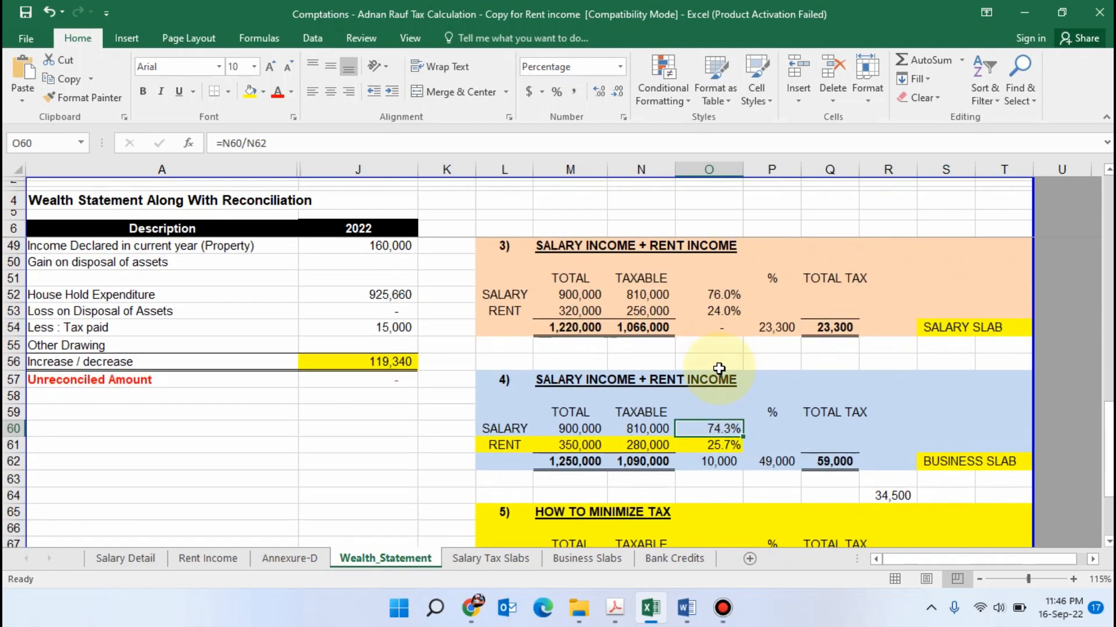
Review the fourth scenario's rent row, slab label and total tax formula, and compare the total with the tax chargeable in Iris
{"action": "left_click_drag", "start_coordinate": [490, 444], "coordinate": [721, 443]}
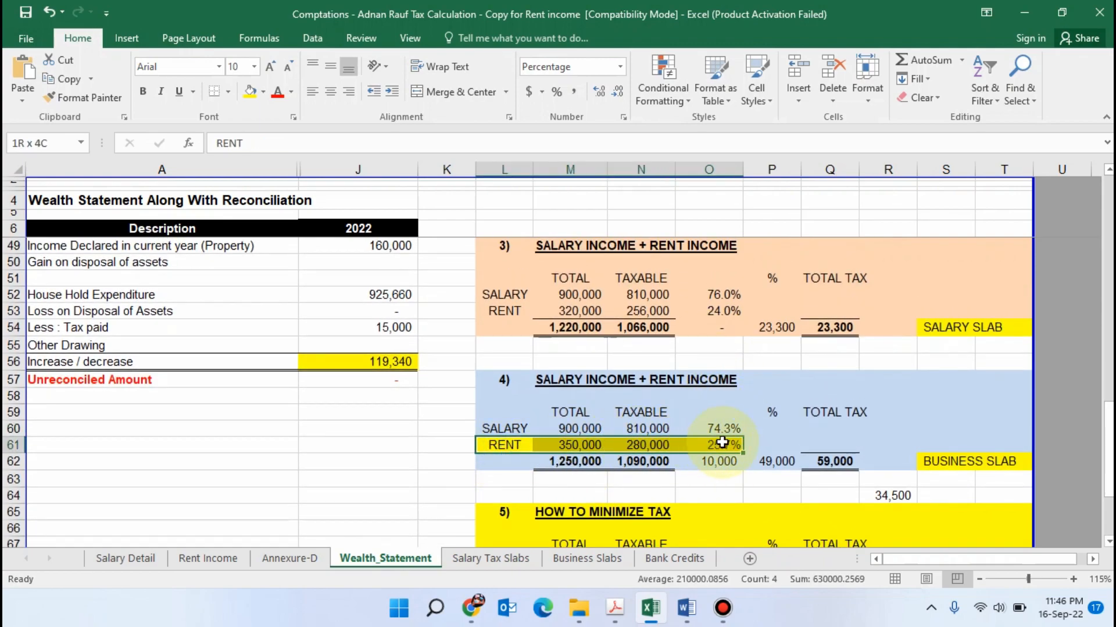
{"action": "left_click", "coordinate": [721, 443]}
{"action": "scroll", "coordinate": [976, 391], "scroll_direction": "down", "scroll_amount": 1}
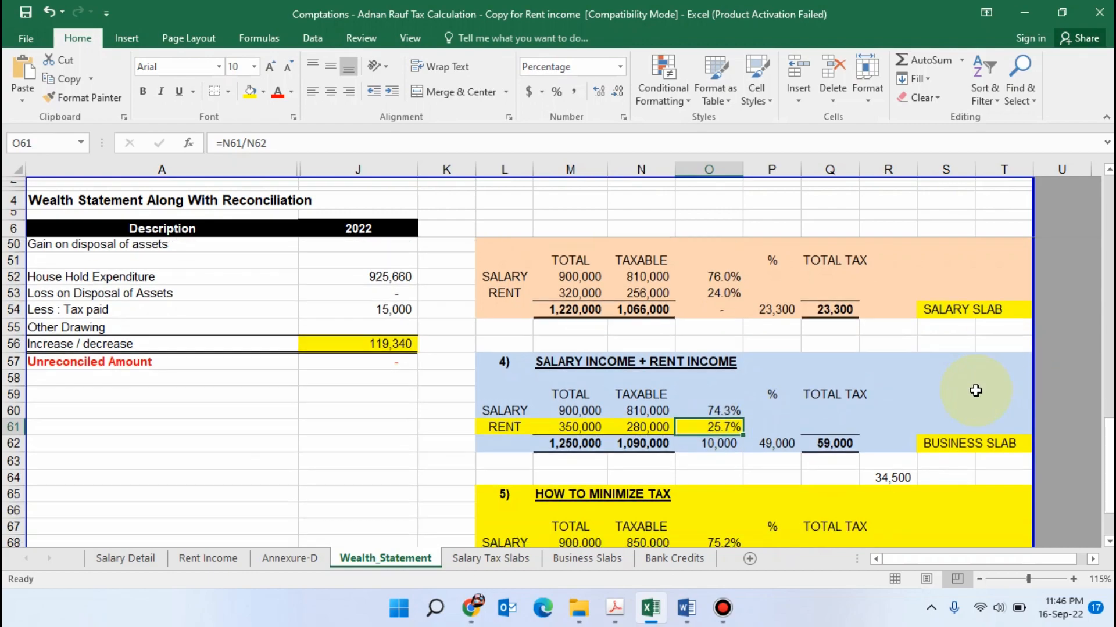
{"action": "left_click_drag", "start_coordinate": [932, 414], "coordinate": [1009, 414]}
{"action": "left_click", "coordinate": [832, 391]}
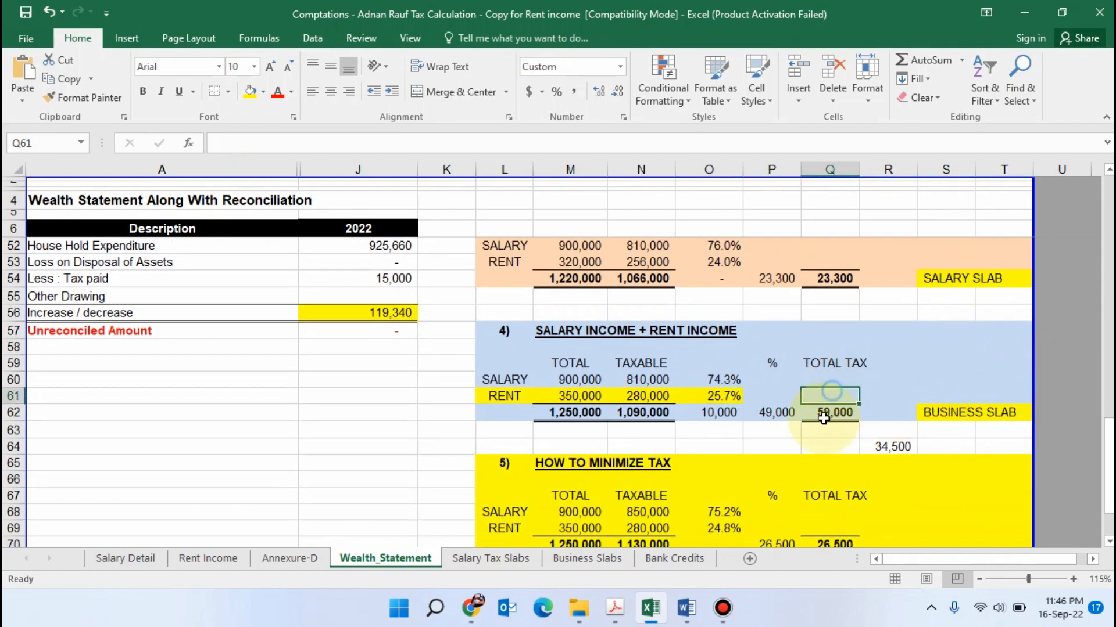
{"action": "left_click", "coordinate": [823, 416]}
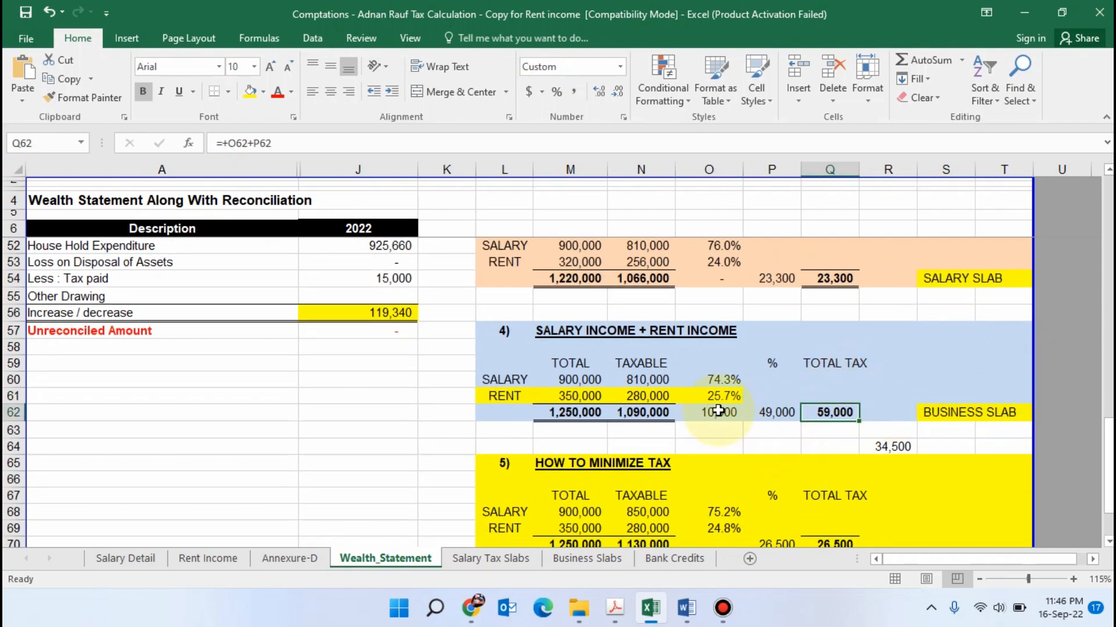
{"action": "key", "text": "alt+Tab"}
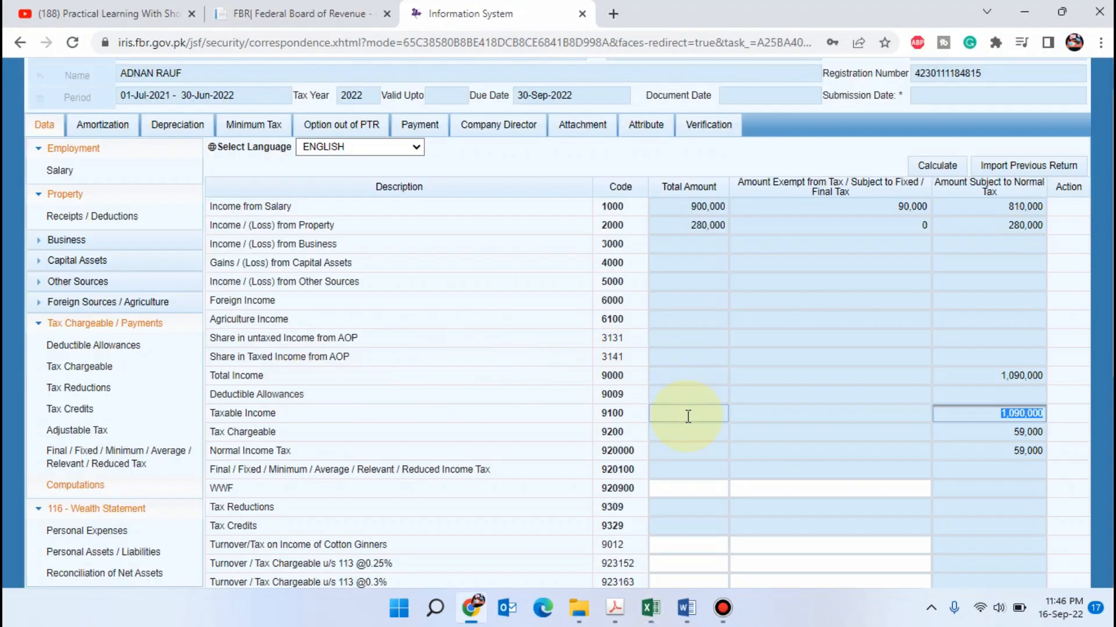
{"action": "left_click", "coordinate": [650, 608]}
Compare the total rent amounts of the third and fourth scenarios on the Wealth_Statement sheet
{"action": "scroll", "coordinate": [620, 426], "scroll_direction": "up", "scroll_amount": 1}
{"action": "scroll", "coordinate": [620, 426], "scroll_direction": "up", "scroll_amount": 1}
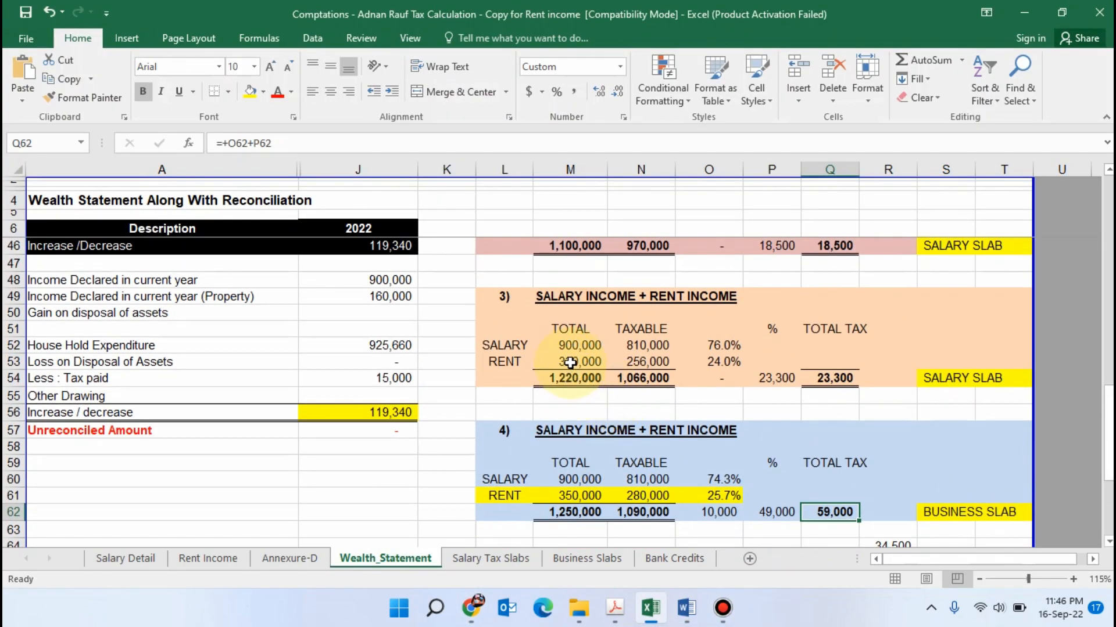
{"action": "left_click", "coordinate": [570, 362]}
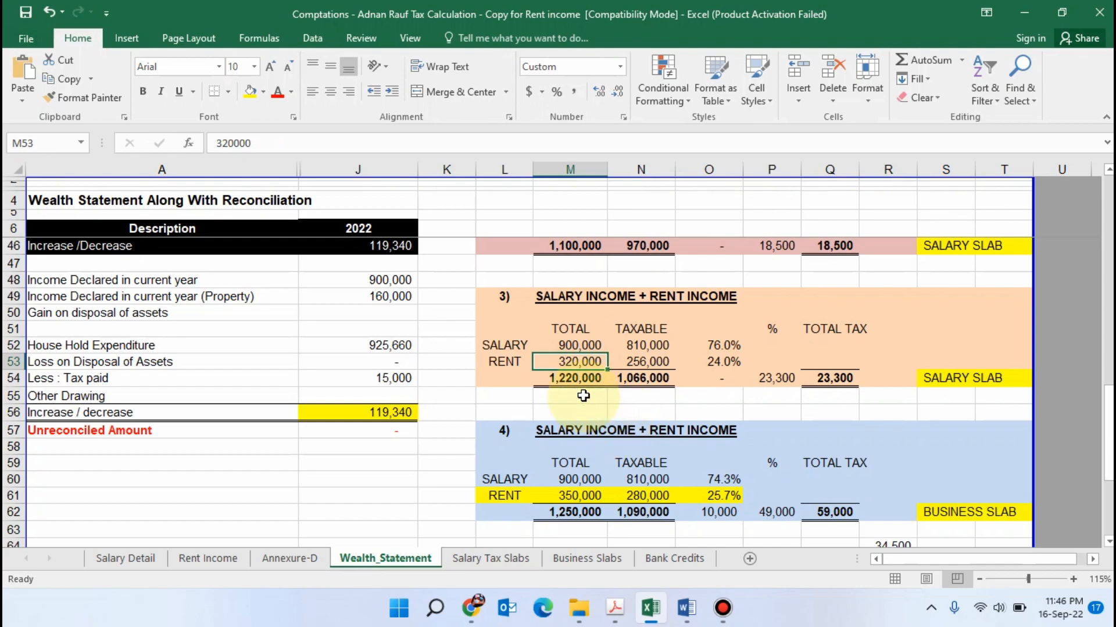
{"action": "scroll", "coordinate": [583, 395], "scroll_direction": "down", "scroll_amount": 1}
{"action": "left_click", "coordinate": [585, 446]}
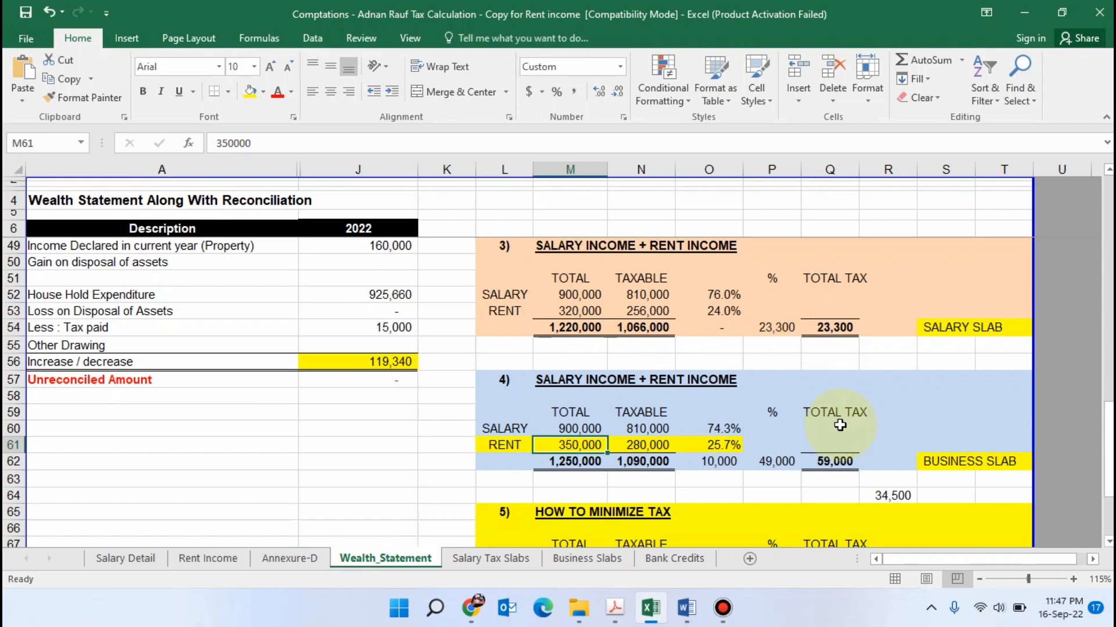
Calculate in R64 the ratio of the fourth scenario's total tax to the third scenario's total tax
{"action": "scroll", "coordinate": [848, 433], "scroll_direction": "down", "scroll_amount": 1}
{"action": "left_click", "coordinate": [889, 445]}
{"action": "type", "text": "="}
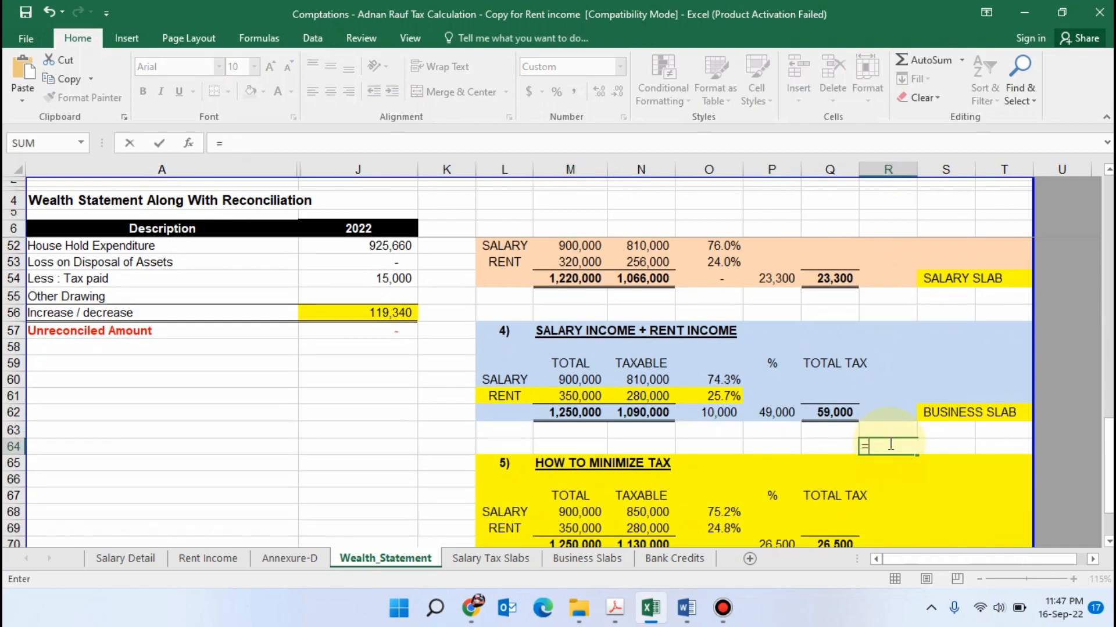
{"action": "key", "text": "Up"}
{"action": "key", "text": "Left"}
{"action": "key", "text": "Up"}
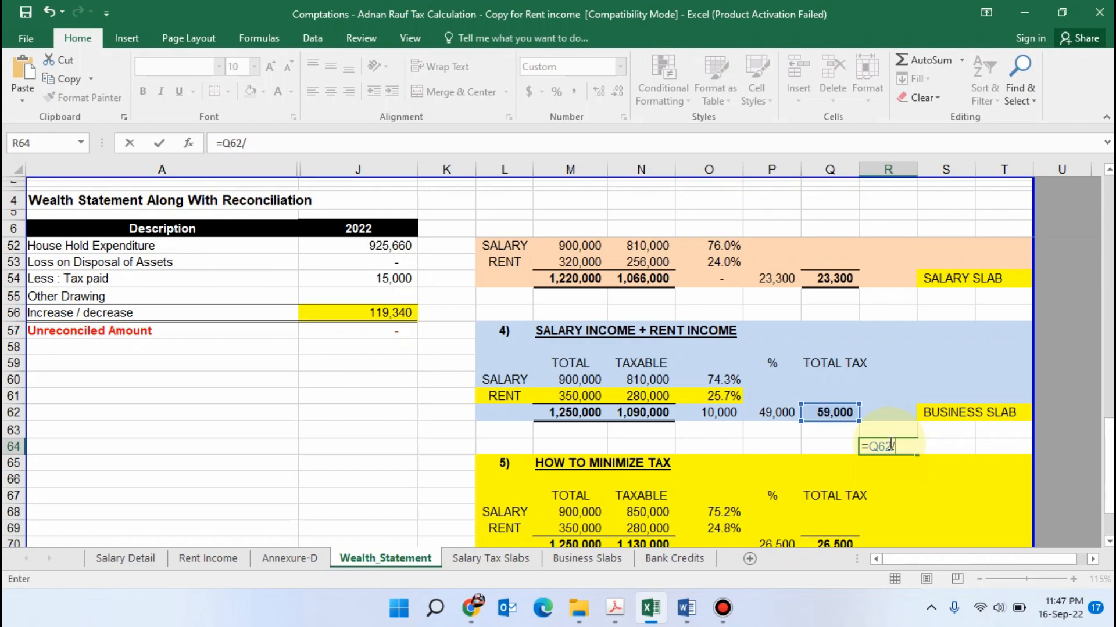
{"action": "type", "text": "/"}
{"action": "key", "text": "Up"}
{"action": "key", "text": "Up"}
{"action": "key", "text": "Up"}
{"action": "key", "text": "Up"}
{"action": "key", "text": "Up"}
{"action": "key", "text": "Up"}
{"action": "key", "text": "Up"}
{"action": "key", "text": "Up"}
{"action": "key", "text": "Up"}
{"action": "key", "text": "Up"}
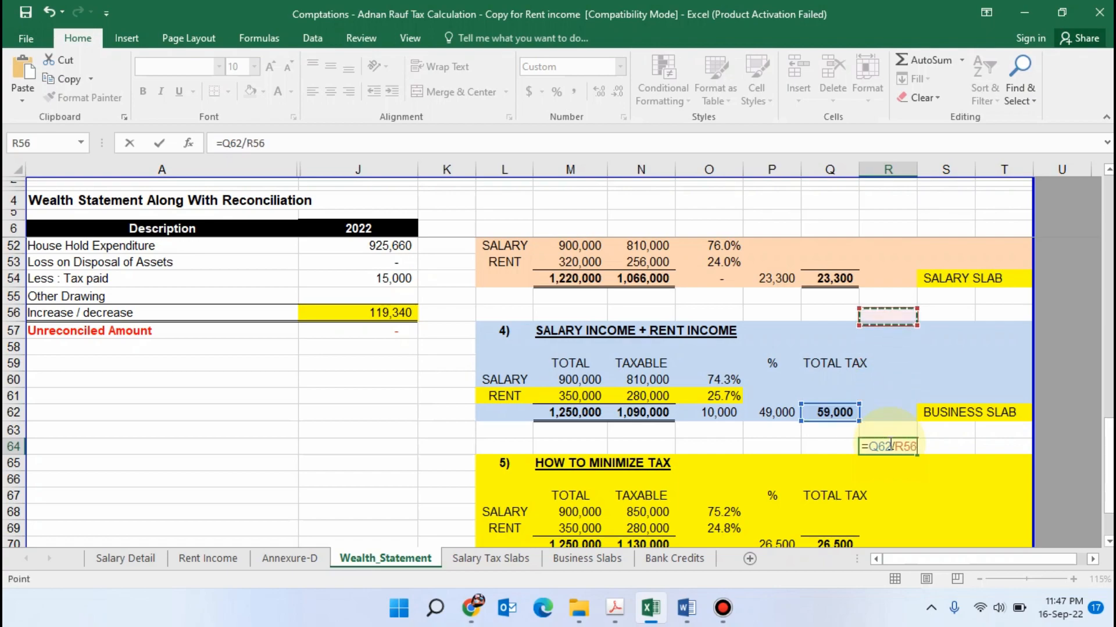
{"action": "key", "text": "Return"}
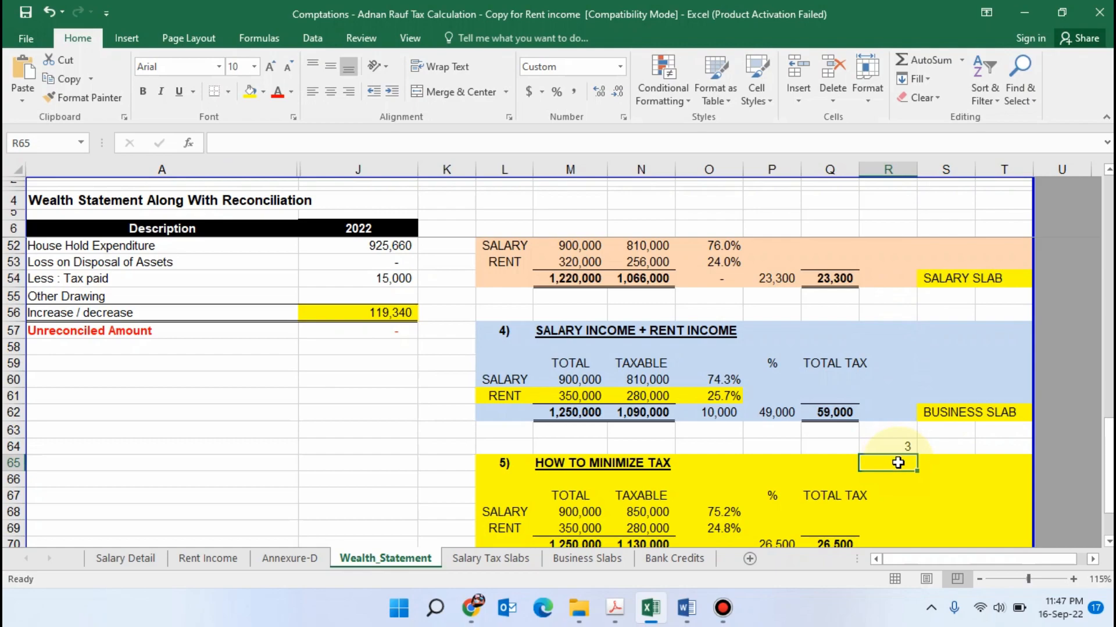
Replace the formula in R64 with =Q62-Q54 to calculate the total tax difference between the fourth and third scenarios
{"action": "left_click", "coordinate": [902, 451]}
{"action": "type", "text": "="}
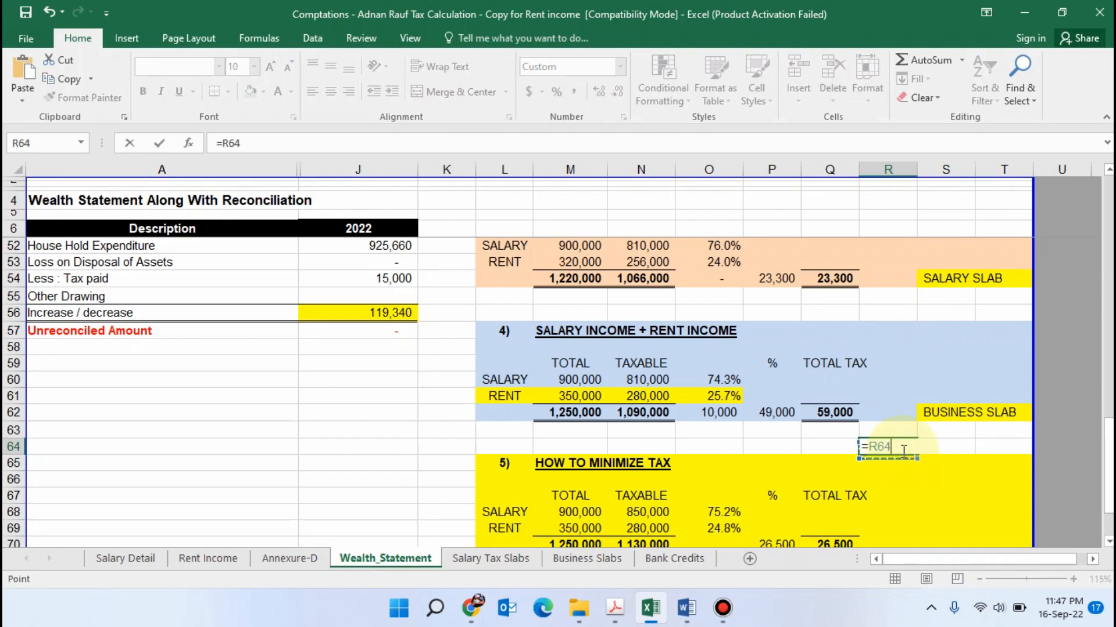
{"action": "key", "text": "Up"}
{"action": "key", "text": "Up"}
{"action": "key", "text": "Left"}
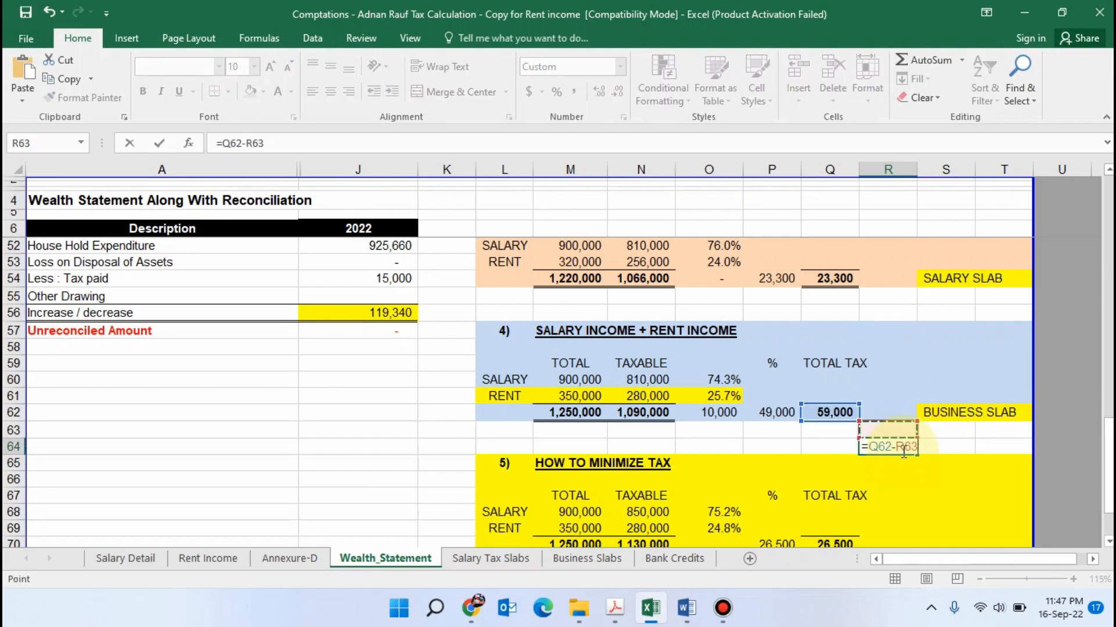
{"action": "key", "text": "Up"}
{"action": "key", "text": "Up"}
{"action": "key", "text": "Up"}
{"action": "key", "text": "Up"}
{"action": "key", "text": "Up"}
{"action": "key", "text": "Up"}
{"action": "key", "text": "Up"}
{"action": "key", "text": "Up"}
{"action": "key", "text": "Up"}
{"action": "key", "text": "Left"}
{"action": "key", "text": "Down"}
{"action": "key", "text": "Return"}
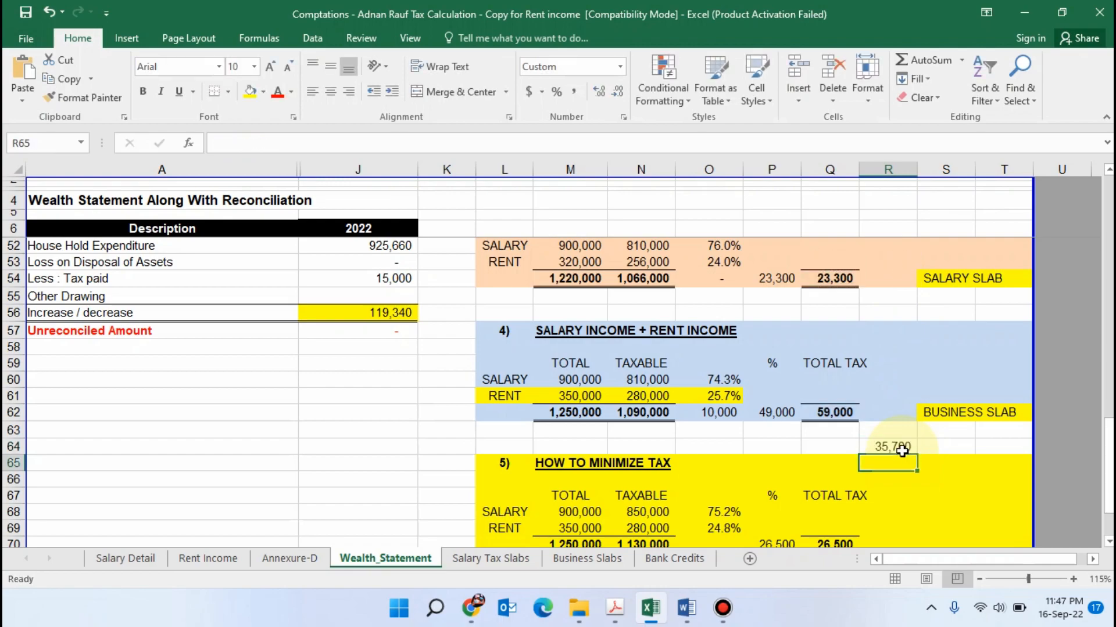
{"action": "left_click", "coordinate": [898, 441]}
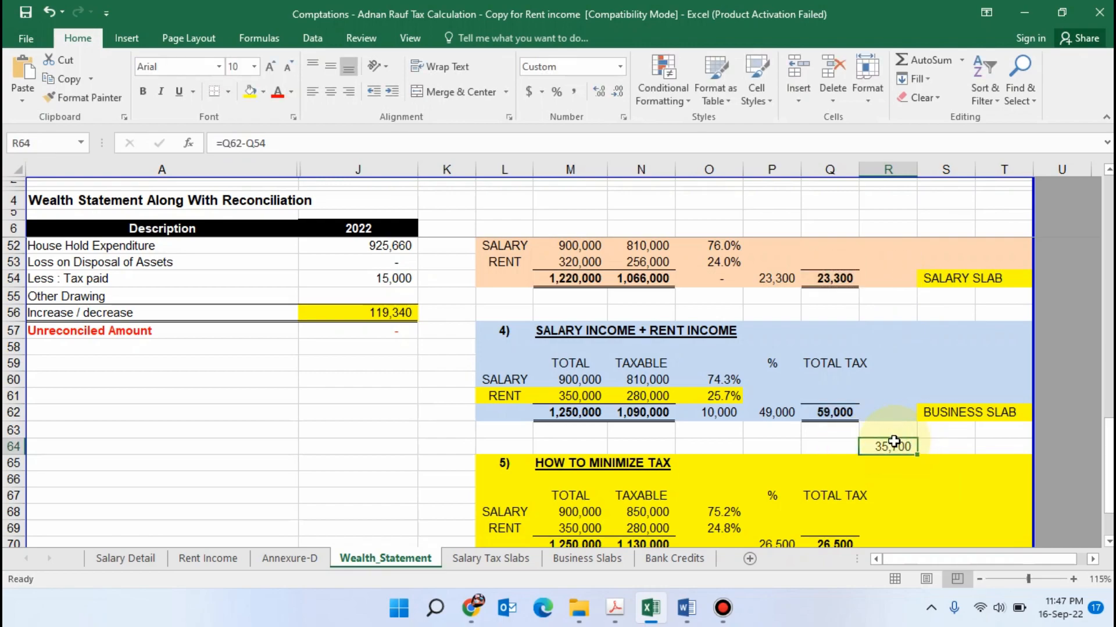
{"action": "scroll", "coordinate": [765, 463], "scroll_direction": "up", "scroll_amount": 3}
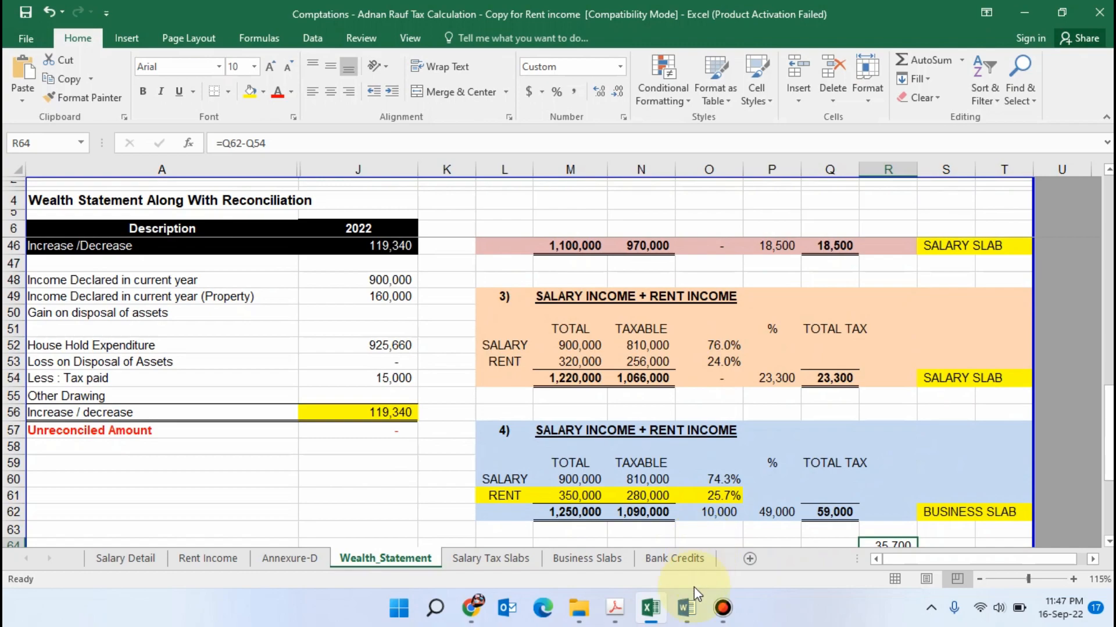
Switch to the Rental Income document in Word and highlight the list item "Only Rental Income" in yellow
{"action": "left_click", "coordinate": [686, 608]}
{"action": "left_click", "coordinate": [695, 259]}
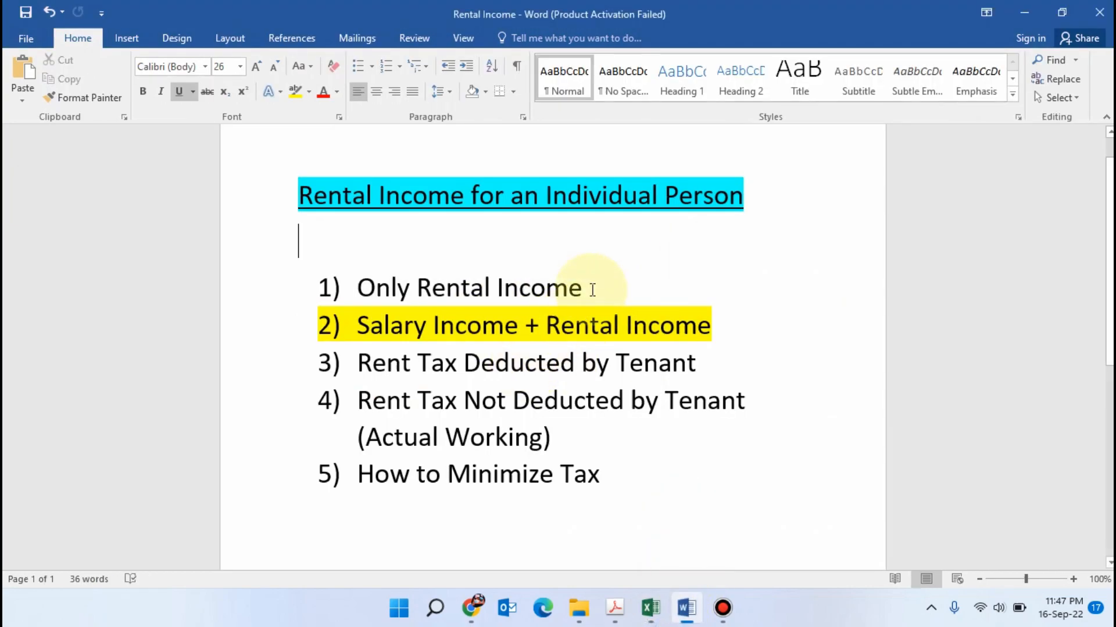
{"action": "left_click_drag", "start_coordinate": [592, 290], "coordinate": [352, 295]}
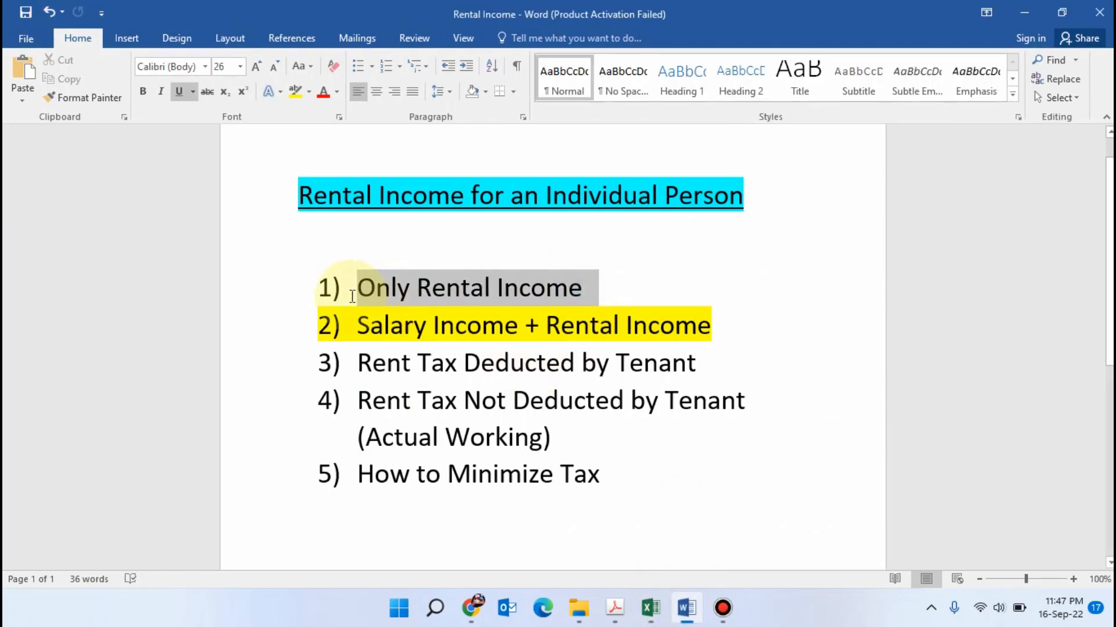
{"action": "left_click", "coordinate": [293, 93]}
{"action": "left_click", "coordinate": [627, 294]}
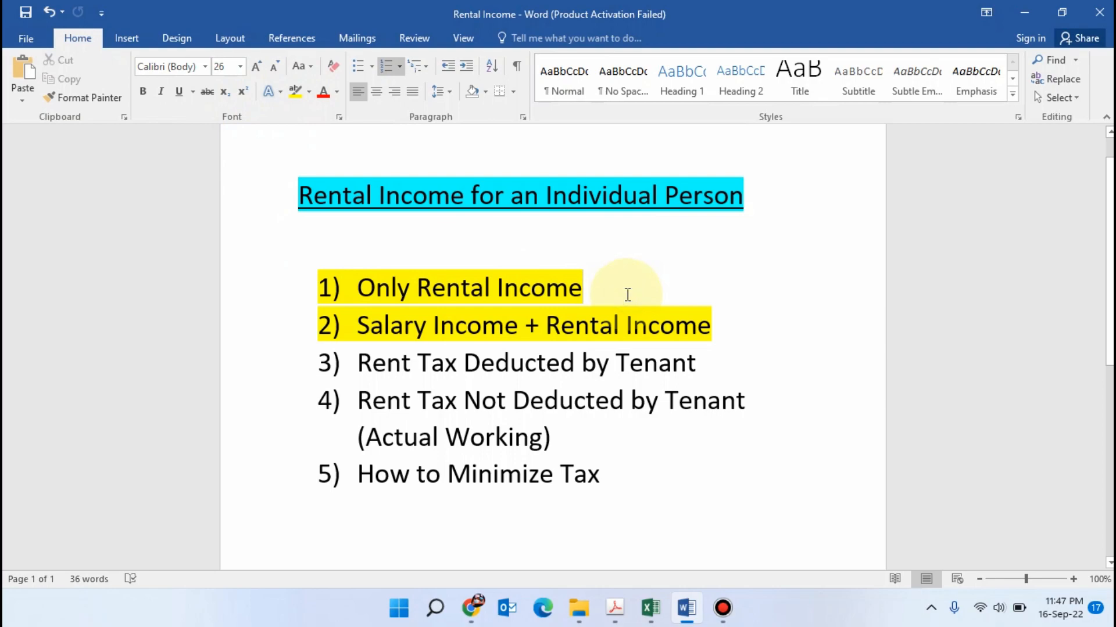
Review the item "Salary Income + Rental Income" and highlight the item "How to Minimize Tax" in yellow
{"action": "left_click_drag", "start_coordinate": [720, 326], "coordinate": [357, 329]}
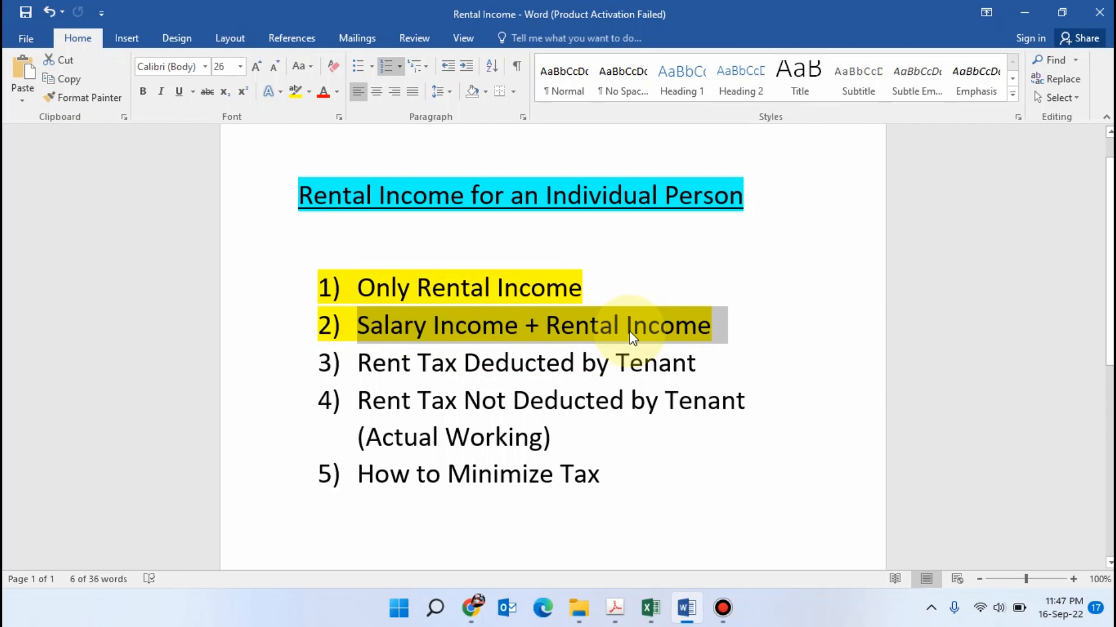
{"action": "left_click", "coordinate": [739, 330]}
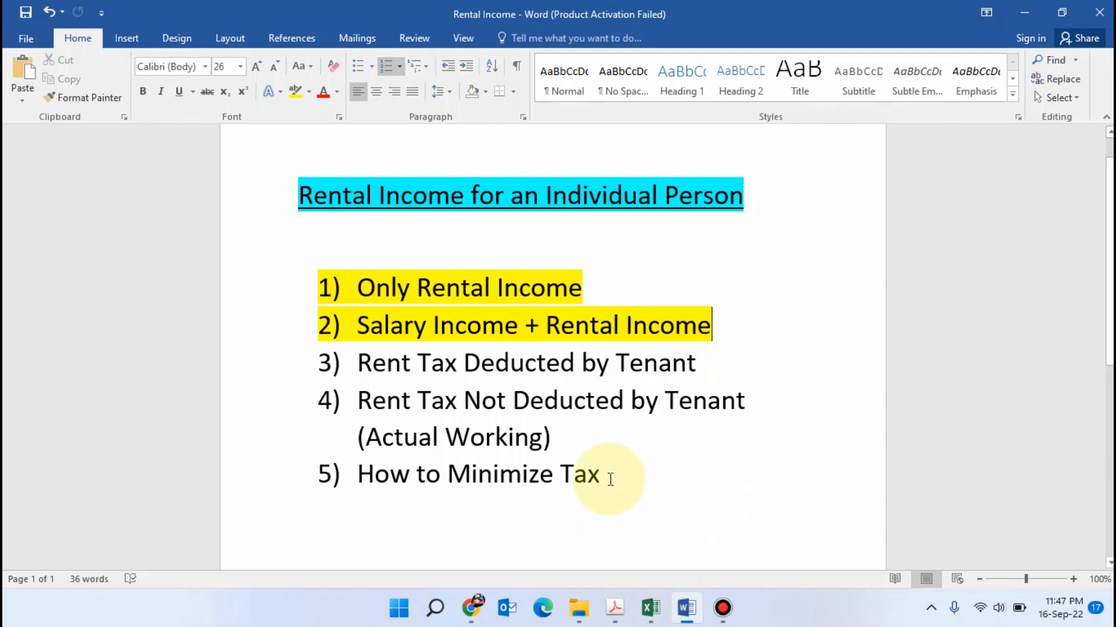
{"action": "left_click_drag", "start_coordinate": [610, 480], "coordinate": [358, 476]}
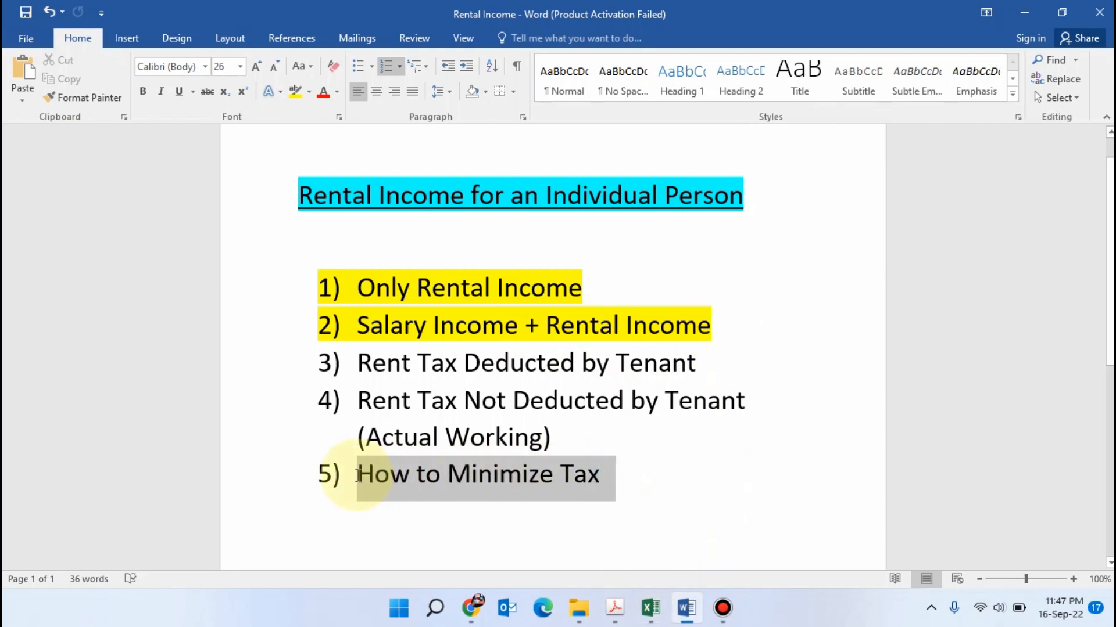
{"action": "left_click", "coordinate": [289, 98]}
{"action": "left_click", "coordinate": [649, 500]}
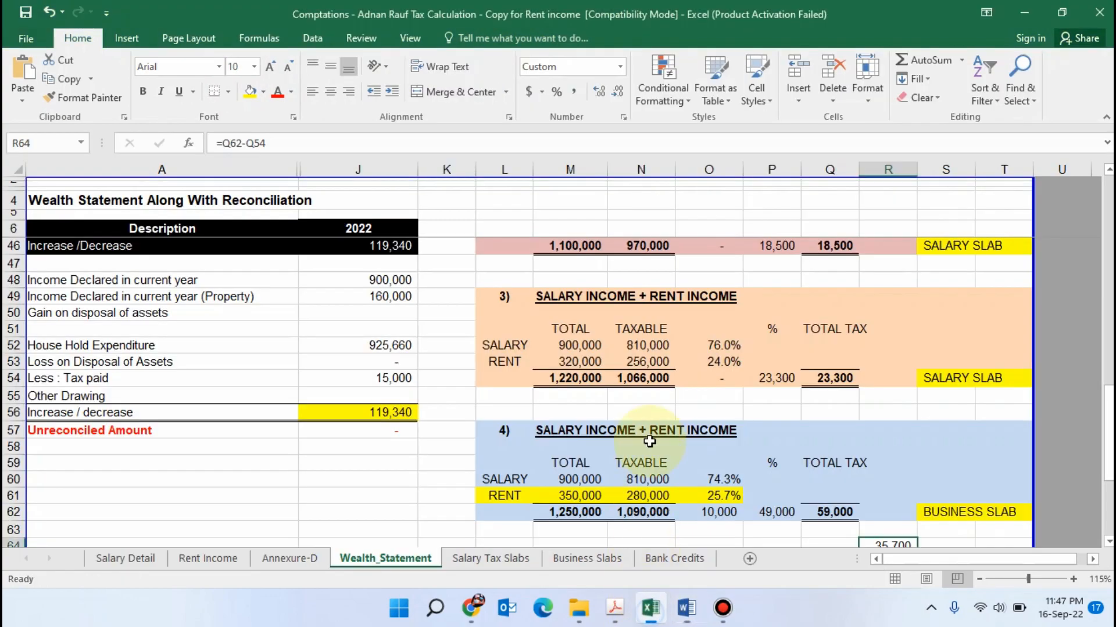
Return to Excel's Wealth_Statement sheet and examine the "How to Minimize Tax" scenario's rent amount, rent share and taxable salary
{"action": "scroll", "coordinate": [649, 442], "scroll_direction": "down", "scroll_amount": 4}
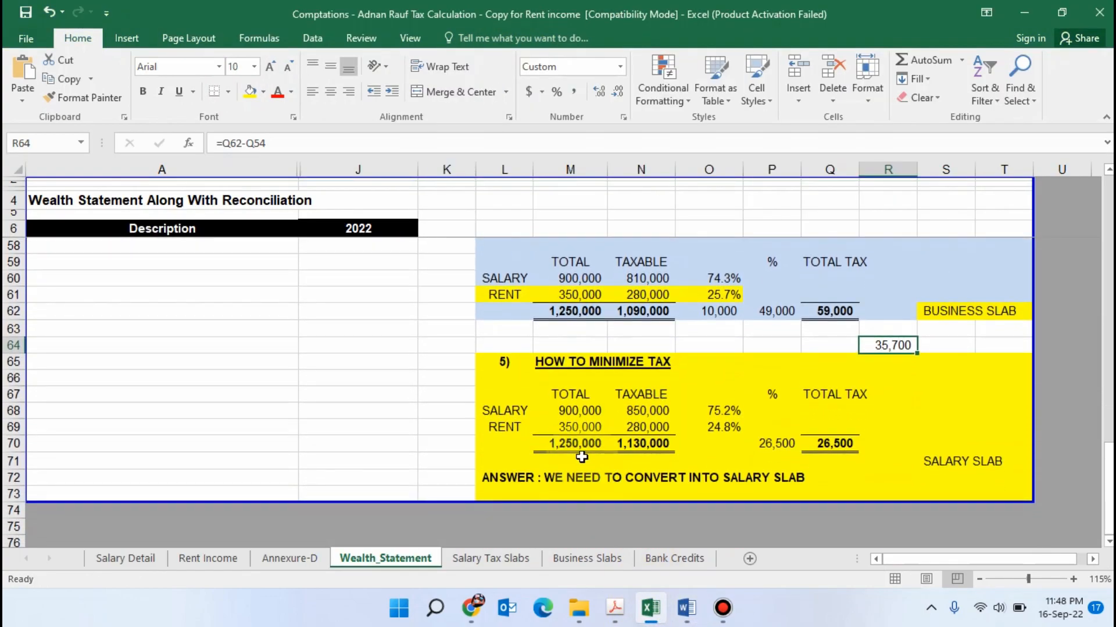
{"action": "left_click", "coordinate": [579, 428]}
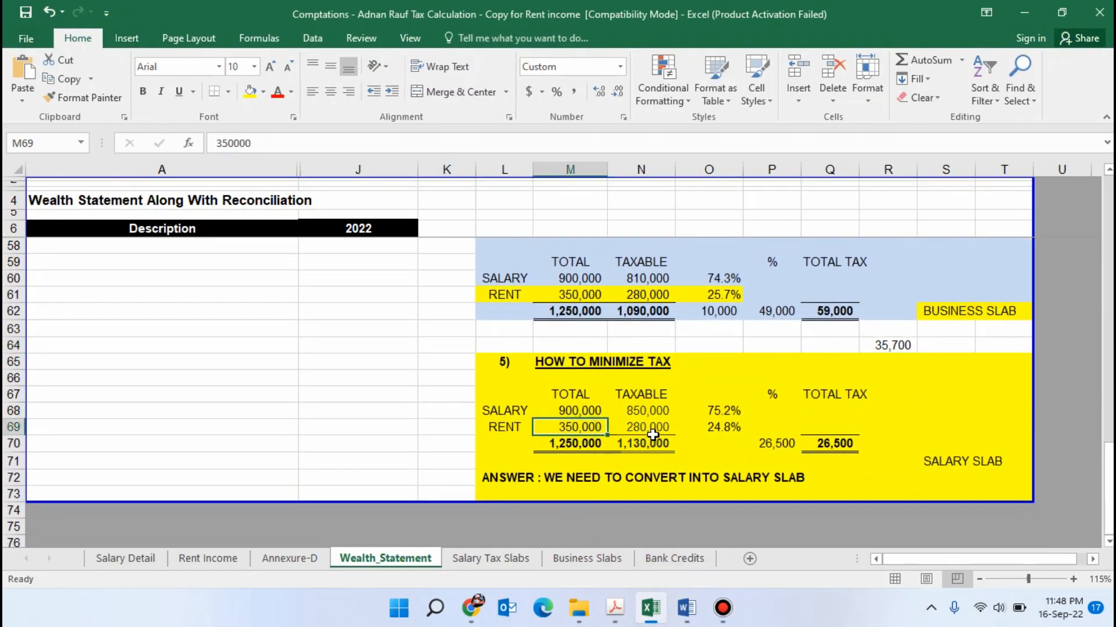
{"action": "left_click", "coordinate": [713, 430]}
{"action": "left_click", "coordinate": [723, 463]}
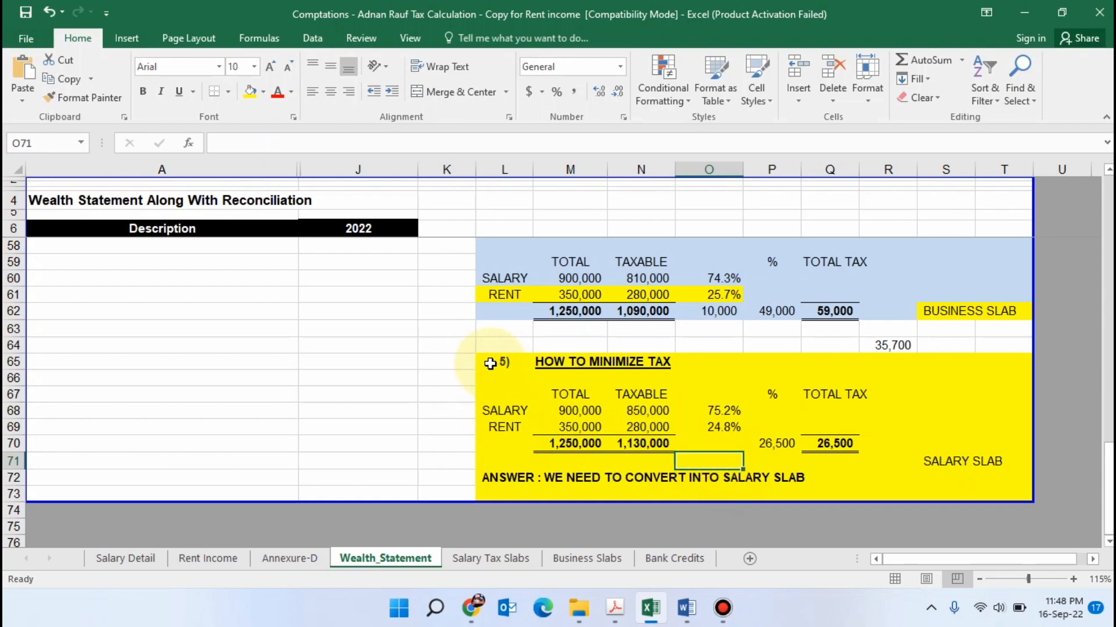
{"action": "mouse_move", "coordinate": [490, 364]}
{"action": "left_mouse_down"}
{"action": "mouse_move", "coordinate": [592, 433]}
{"action": "mouse_move", "coordinate": [959, 473]}
{"action": "mouse_move", "coordinate": [1011, 494]}
{"action": "left_mouse_up"}
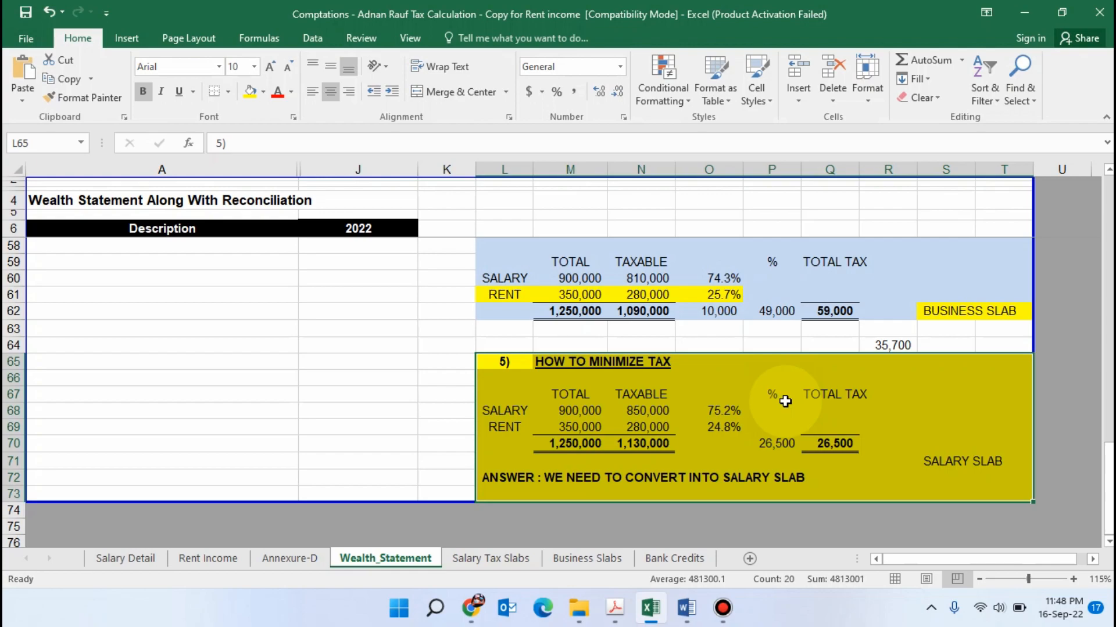
{"action": "left_click", "coordinate": [543, 363]}
{"action": "left_click", "coordinate": [647, 411]}
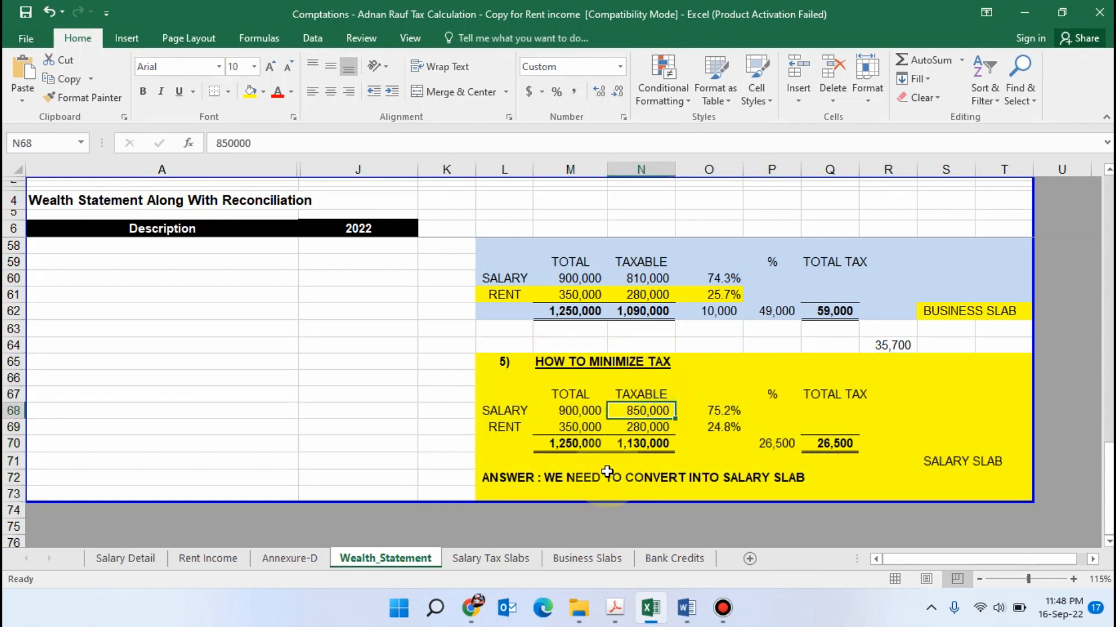
Examine the salary and rent percentage shares and their formulas in the "How to Minimize Tax" scenario, comparing them with the fourth scenario
{"action": "left_click", "coordinate": [723, 429]}
{"action": "left_click", "coordinate": [722, 461]}
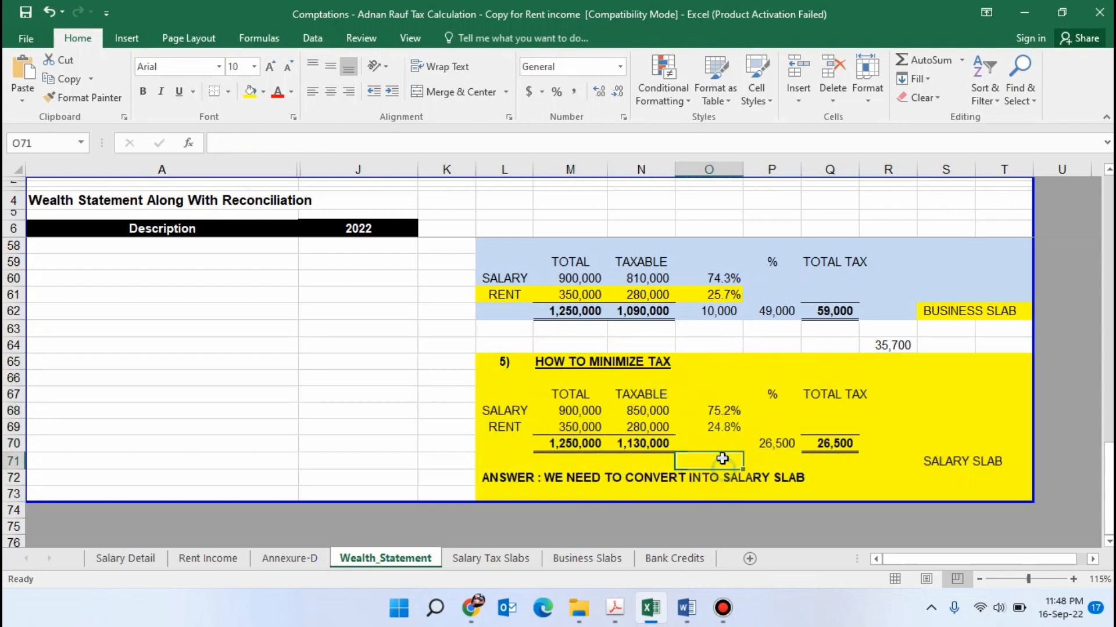
{"action": "left_click", "coordinate": [722, 427]}
{"action": "left_click", "coordinate": [721, 460]}
{"action": "left_click", "coordinate": [722, 427]}
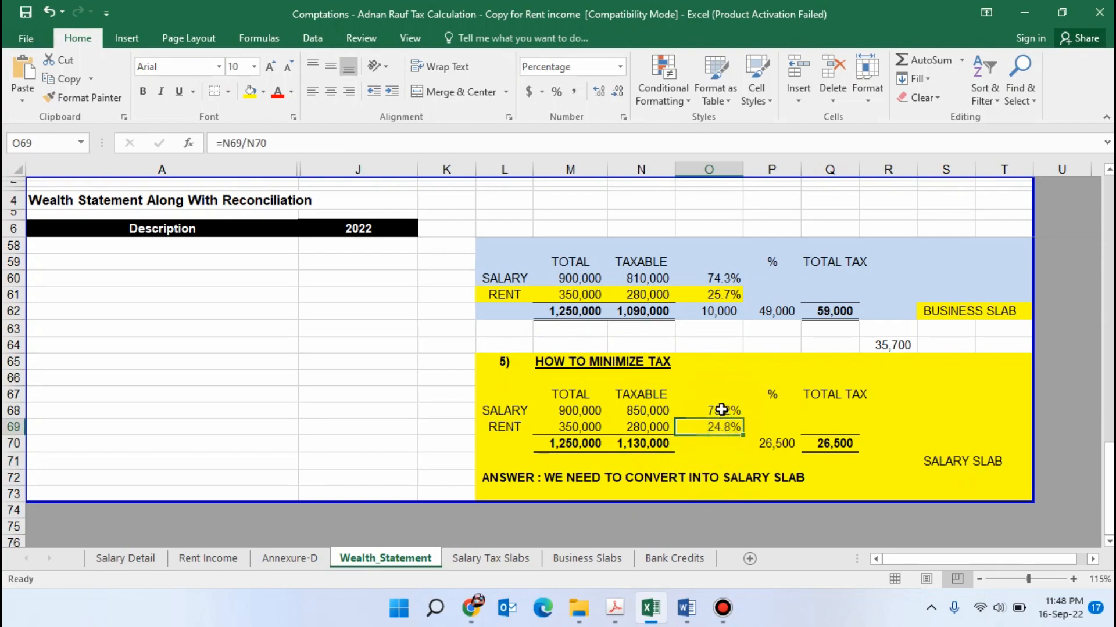
{"action": "left_click", "coordinate": [722, 411]}
{"action": "scroll", "coordinate": [696, 468], "scroll_direction": "up", "scroll_amount": 1}
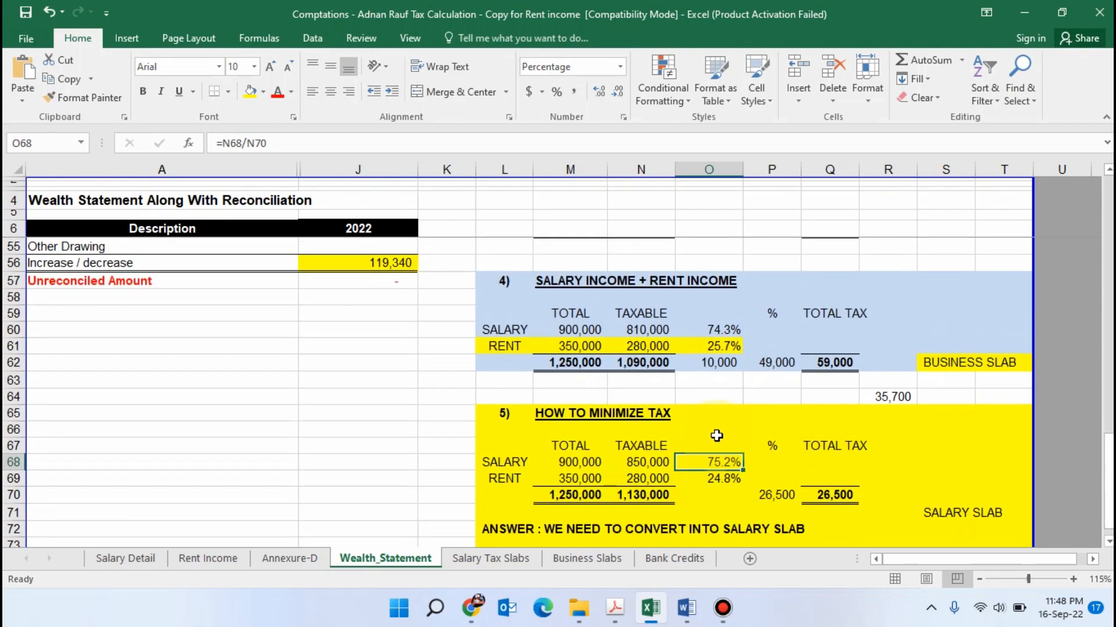
{"action": "scroll", "coordinate": [732, 414], "scroll_direction": "down", "scroll_amount": 1}
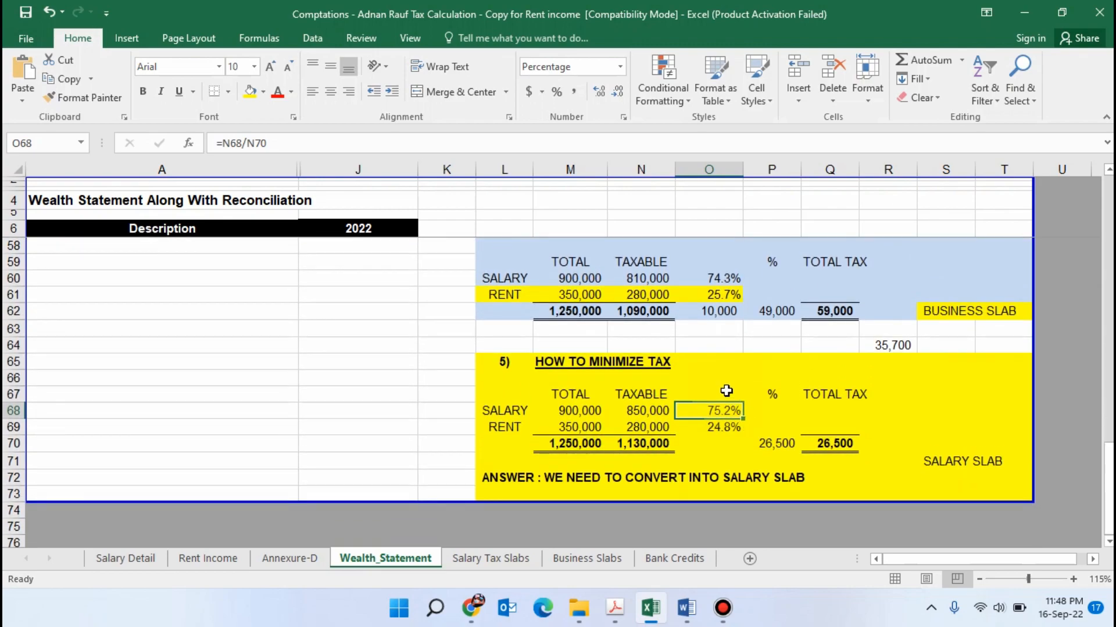
{"action": "scroll", "coordinate": [726, 390], "scroll_direction": "down", "scroll_amount": 1}
{"action": "left_click", "coordinate": [722, 415]}
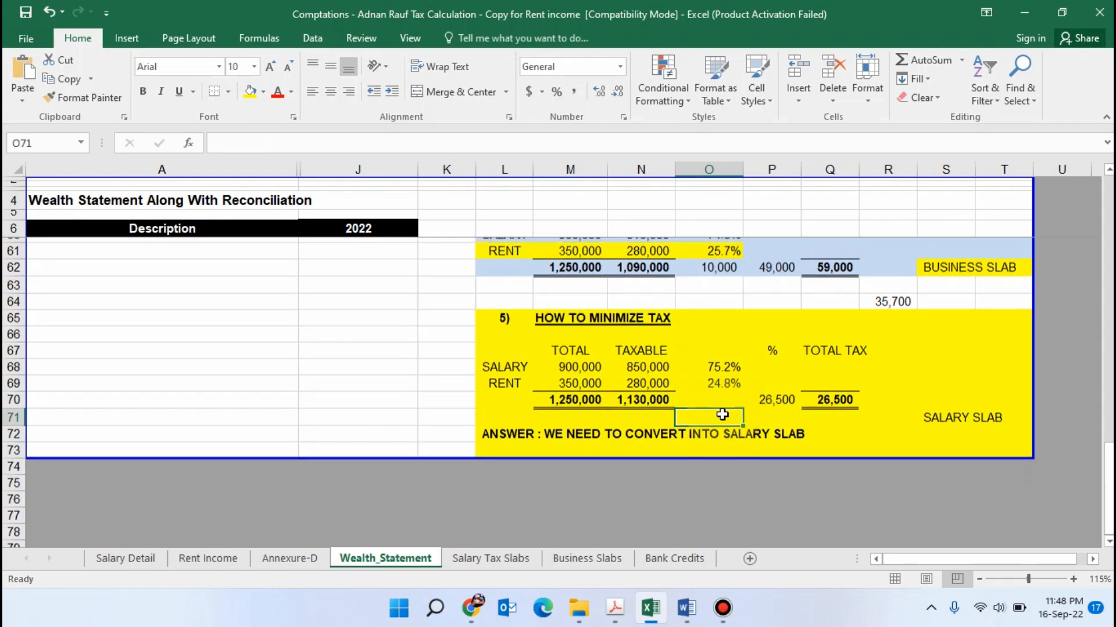
{"action": "scroll", "coordinate": [722, 415], "scroll_direction": "up", "scroll_amount": 2}
{"action": "scroll", "coordinate": [717, 441], "scroll_direction": "down", "scroll_amount": 1}
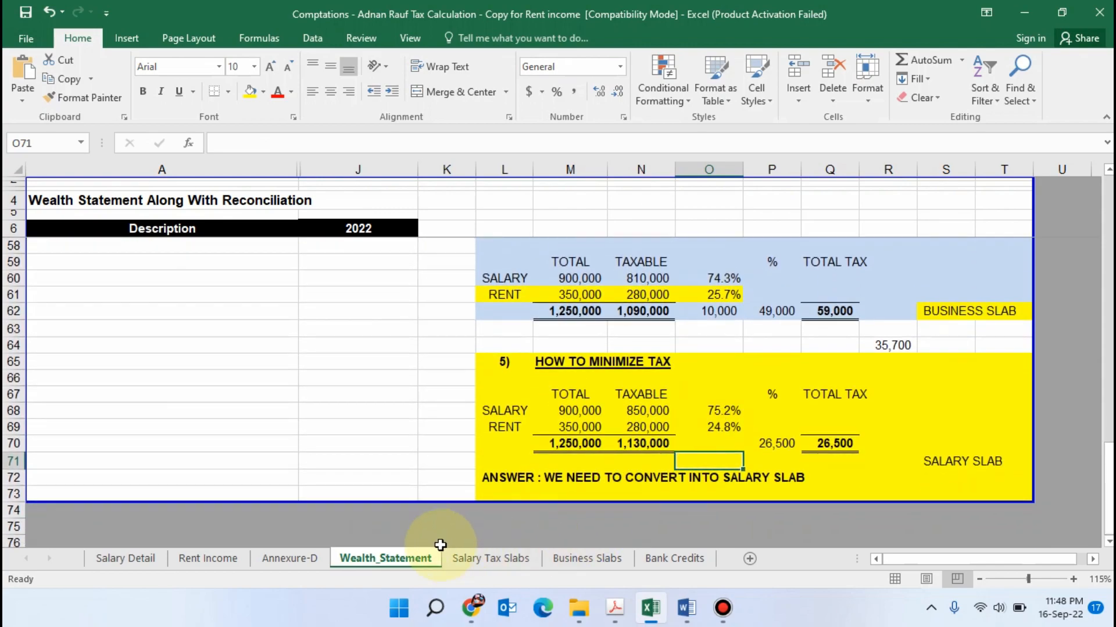
Switch to the Rental Income document in Word and highlight the list item "Rent Tax Deducted by Tenant" in yellow
{"action": "left_click", "coordinate": [686, 609]}
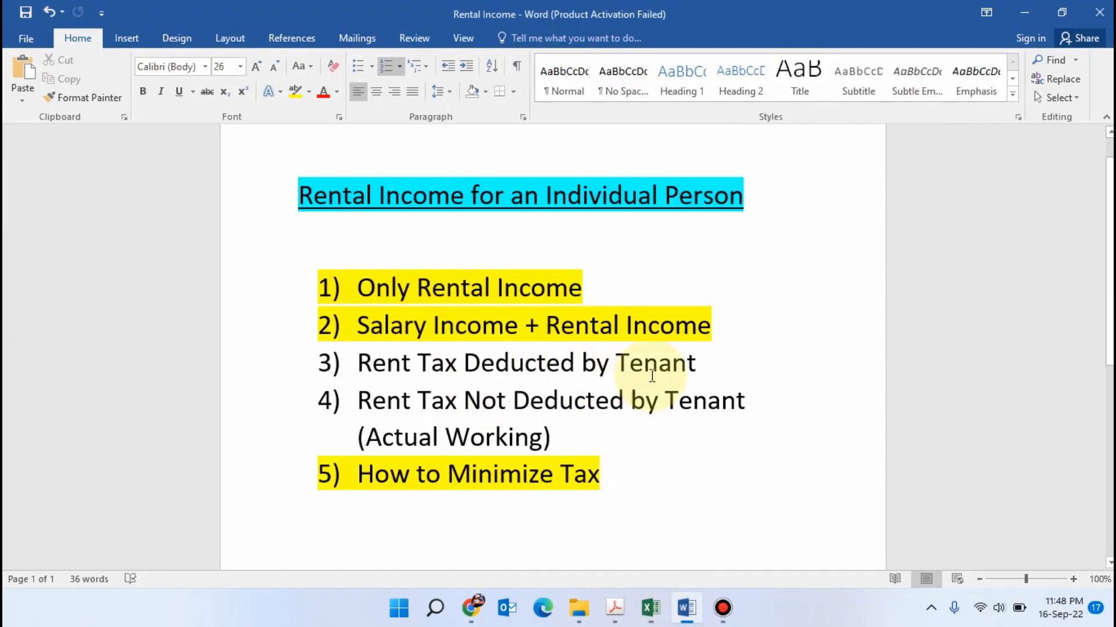
{"action": "left_click_drag", "start_coordinate": [705, 366], "coordinate": [359, 367]}
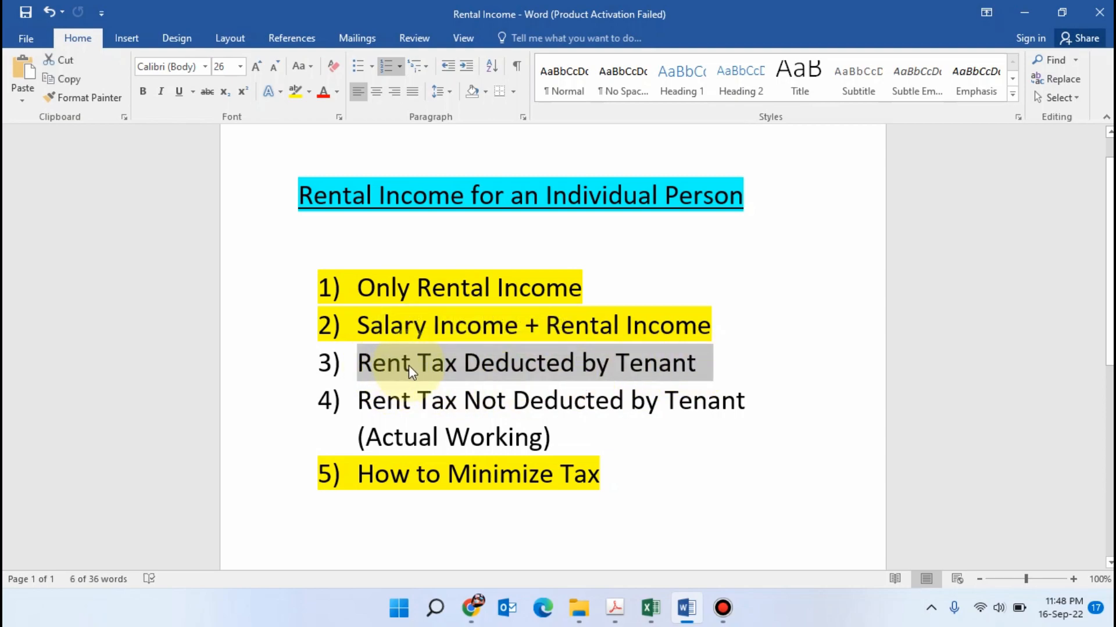
{"action": "left_click", "coordinate": [294, 93]}
{"action": "left_click", "coordinate": [592, 535]}
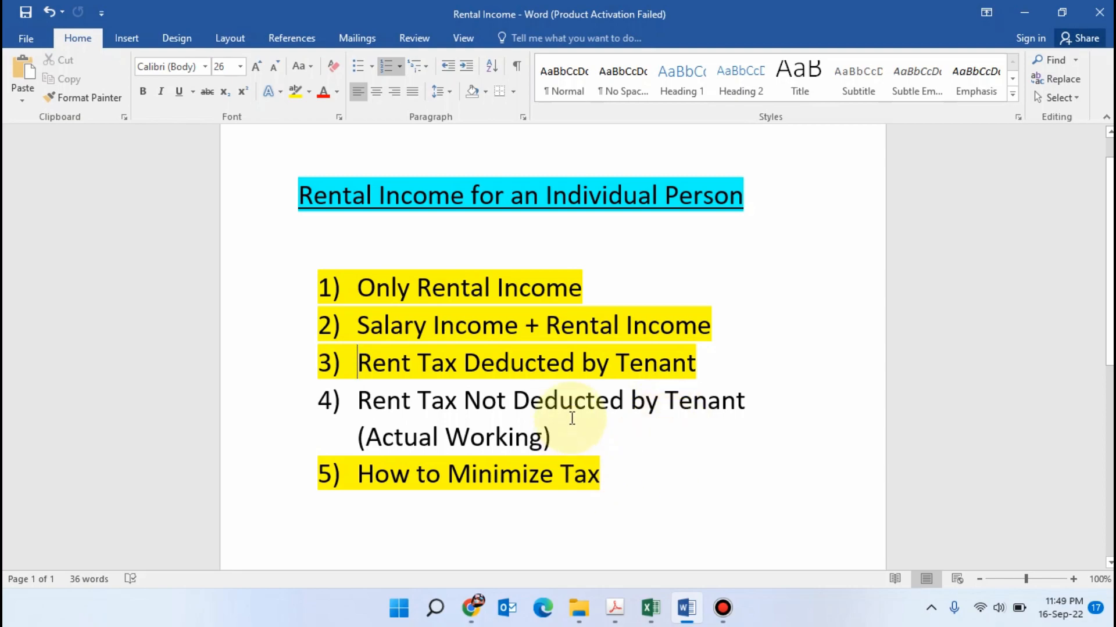
Switch to Excel's Business Slabs sheet and review the income limits and the fixed addition of the fourth slab
{"action": "left_click", "coordinate": [658, 621]}
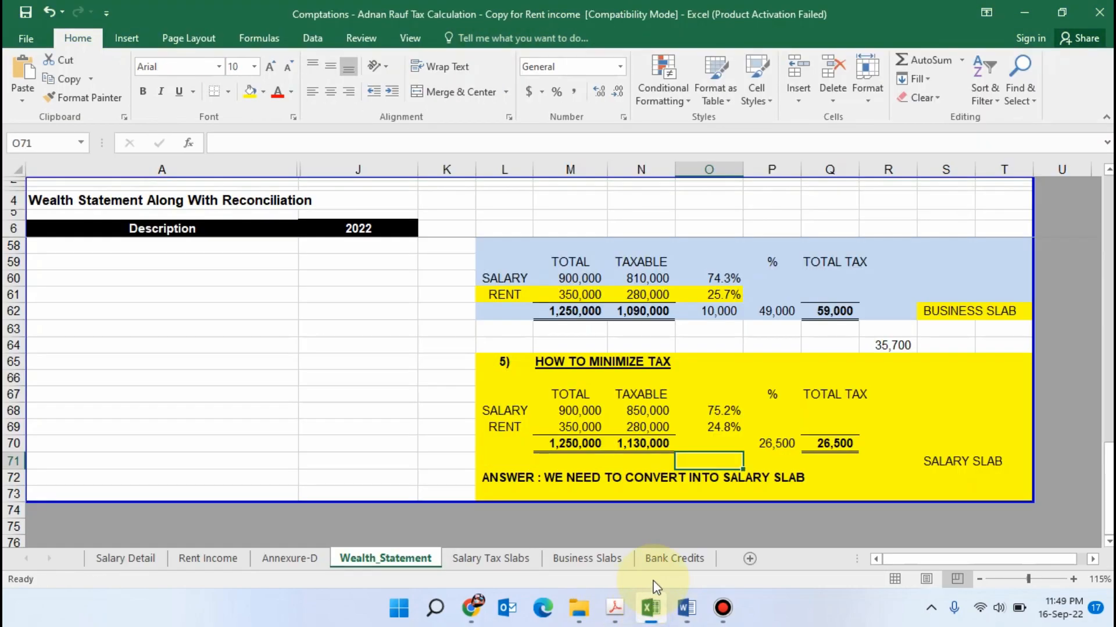
{"action": "left_click", "coordinate": [587, 558]}
{"action": "left_click", "coordinate": [400, 371]}
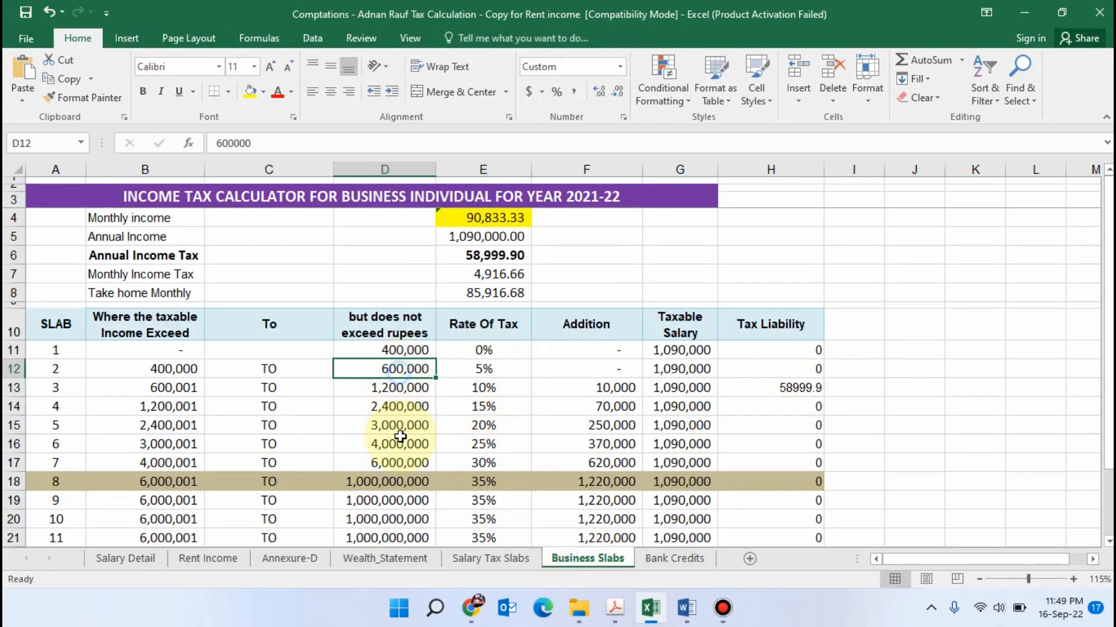
{"action": "left_click", "coordinate": [400, 444]}
{"action": "left_click", "coordinate": [395, 370]}
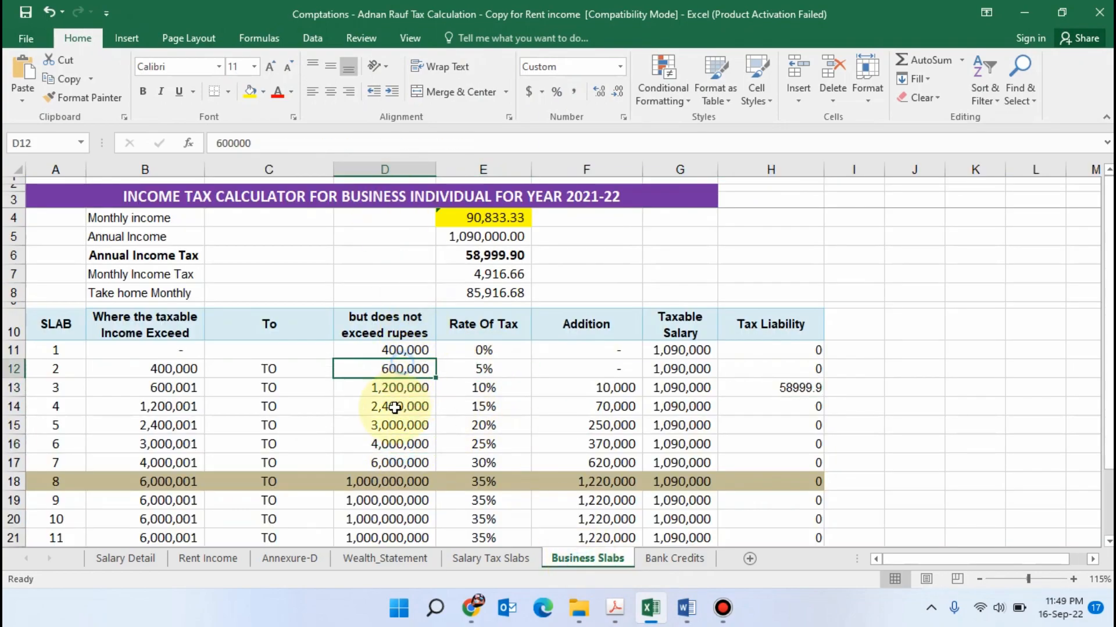
{"action": "left_click", "coordinate": [406, 408]}
{"action": "left_click", "coordinate": [607, 408]}
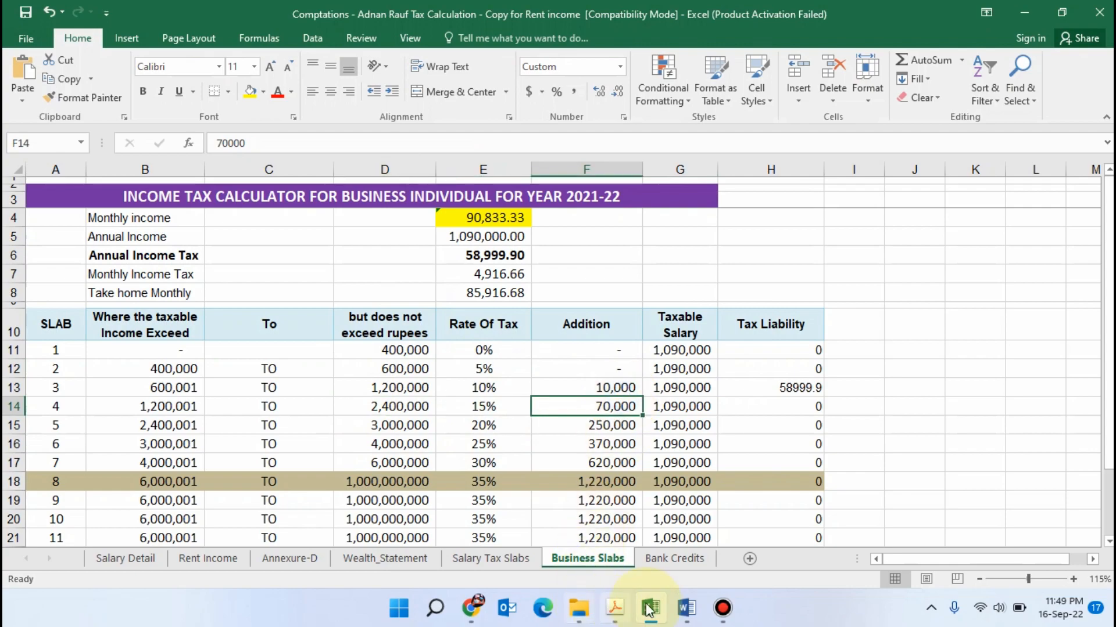
Switch to the WHT Rate Card PDF in Adobe Acrobat and read section 155's rate for individual rent up to Rs. 300,000
{"action": "left_click", "coordinate": [616, 609]}
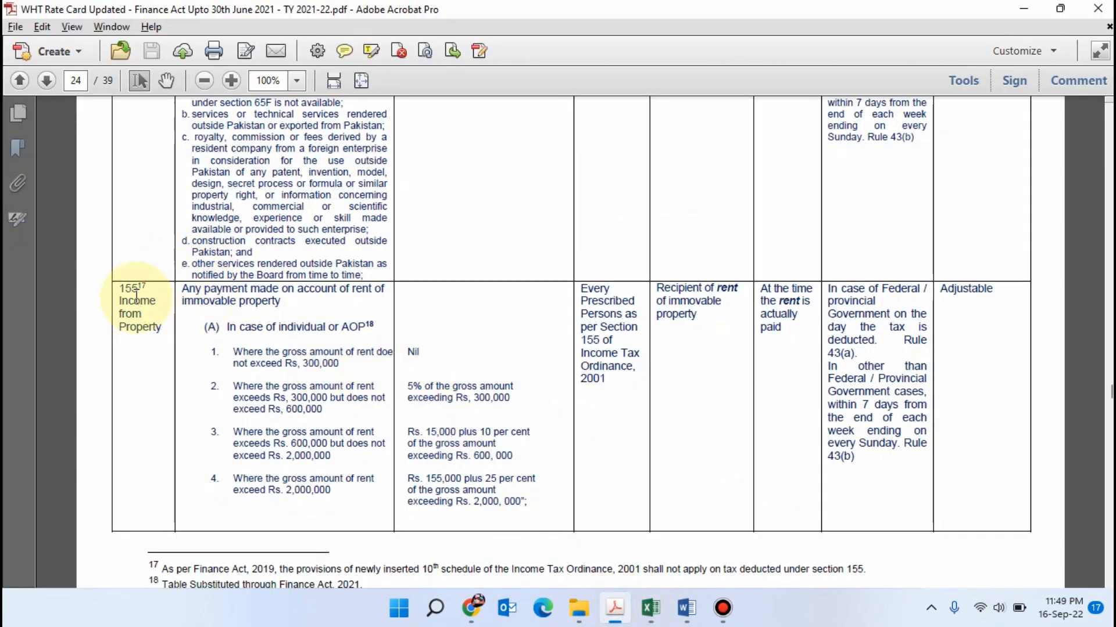
{"action": "left_click_drag", "start_coordinate": [137, 291], "coordinate": [156, 336]}
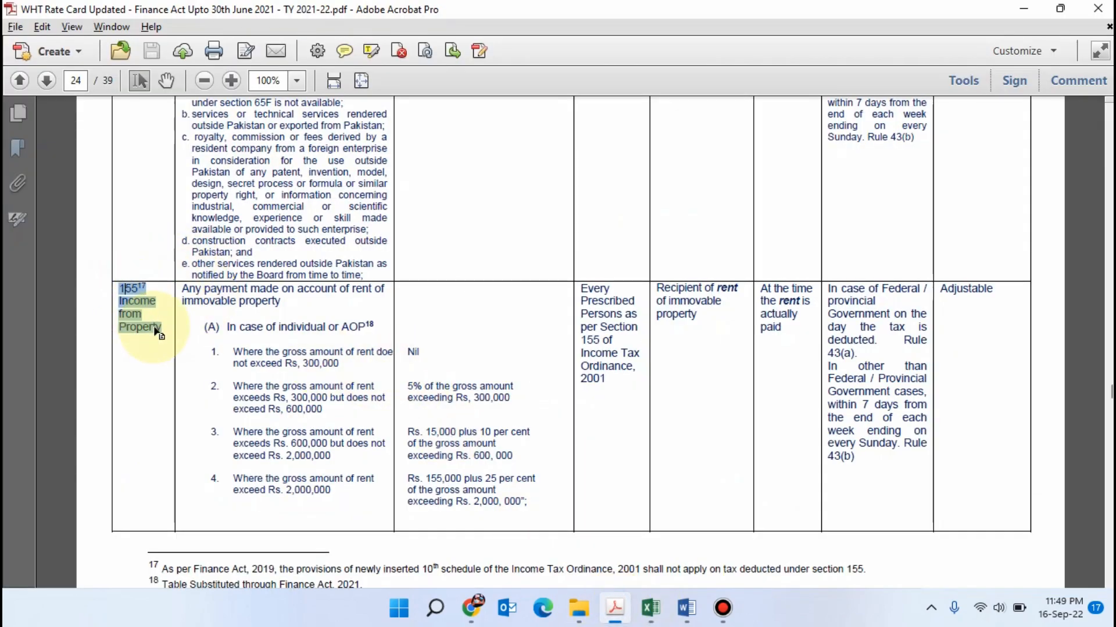
{"action": "left_click", "coordinate": [311, 360]}
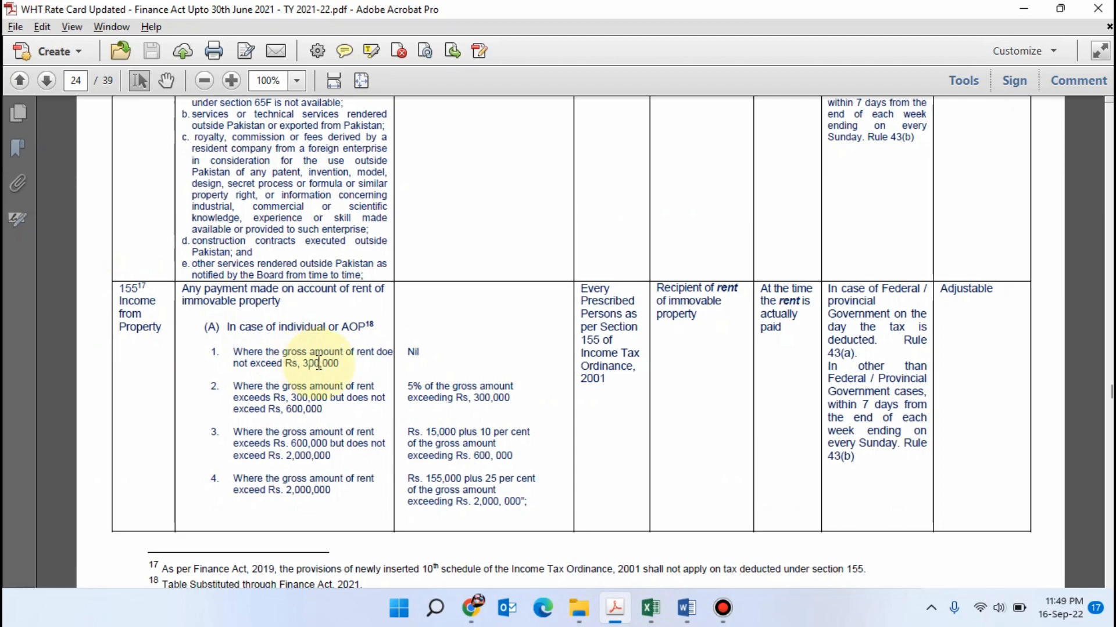
{"action": "left_click_drag", "start_coordinate": [344, 366], "coordinate": [233, 353]}
{"action": "left_click", "coordinate": [361, 368]}
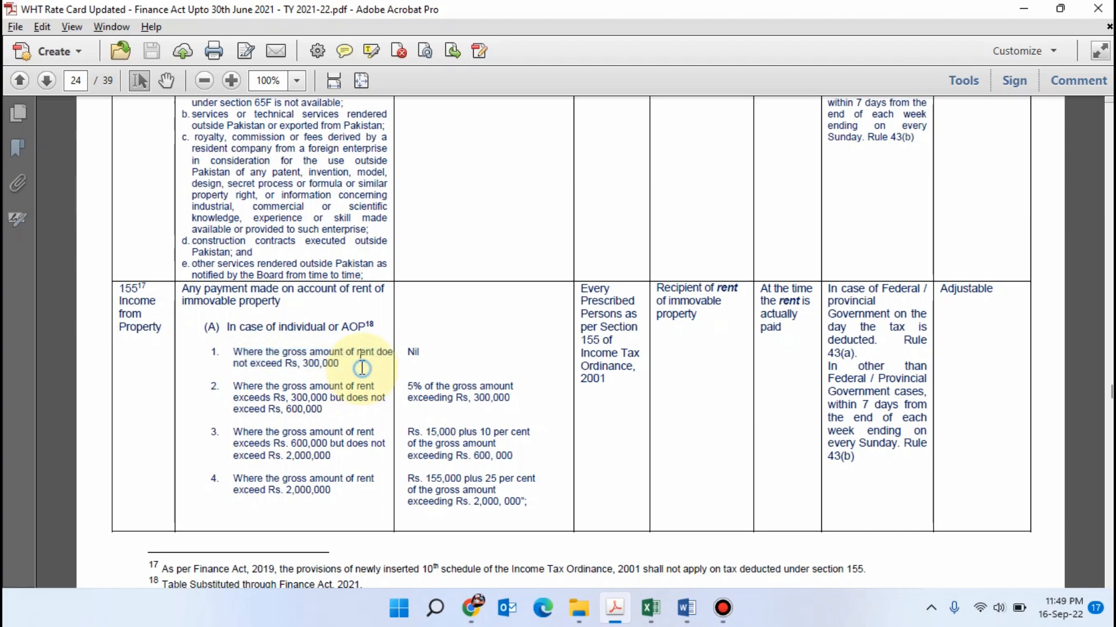
{"action": "left_click_drag", "start_coordinate": [342, 366], "coordinate": [234, 352]}
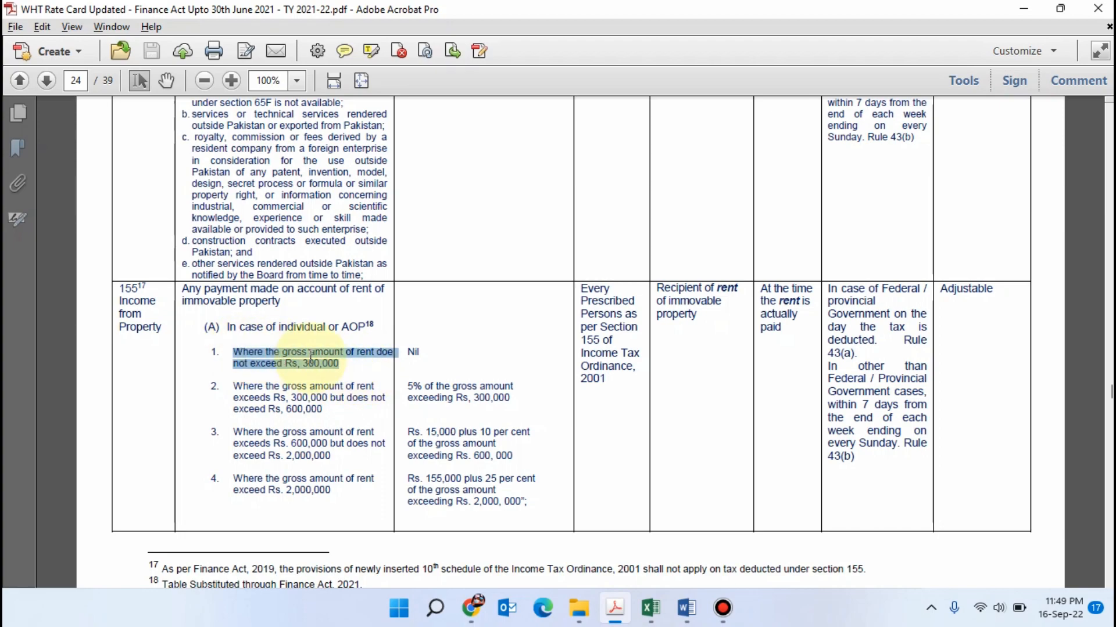
{"action": "left_click", "coordinate": [417, 359]}
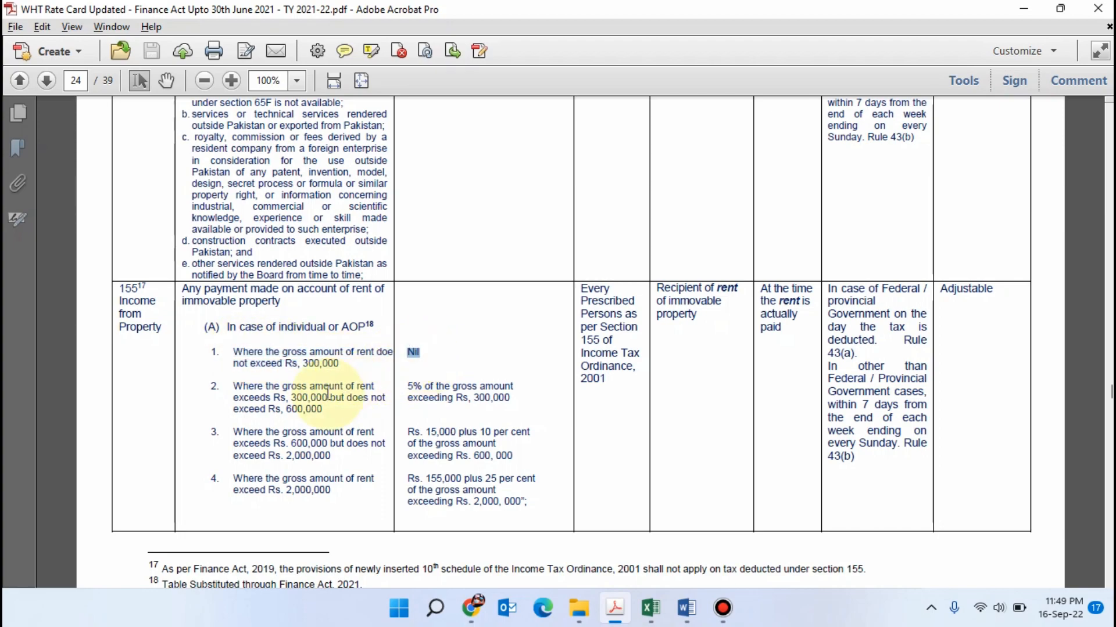
Read the section 155 slab for gross rent between Rs. 300,000 and Rs. 600,000 and its tax rate
{"action": "left_click", "coordinate": [317, 414]}
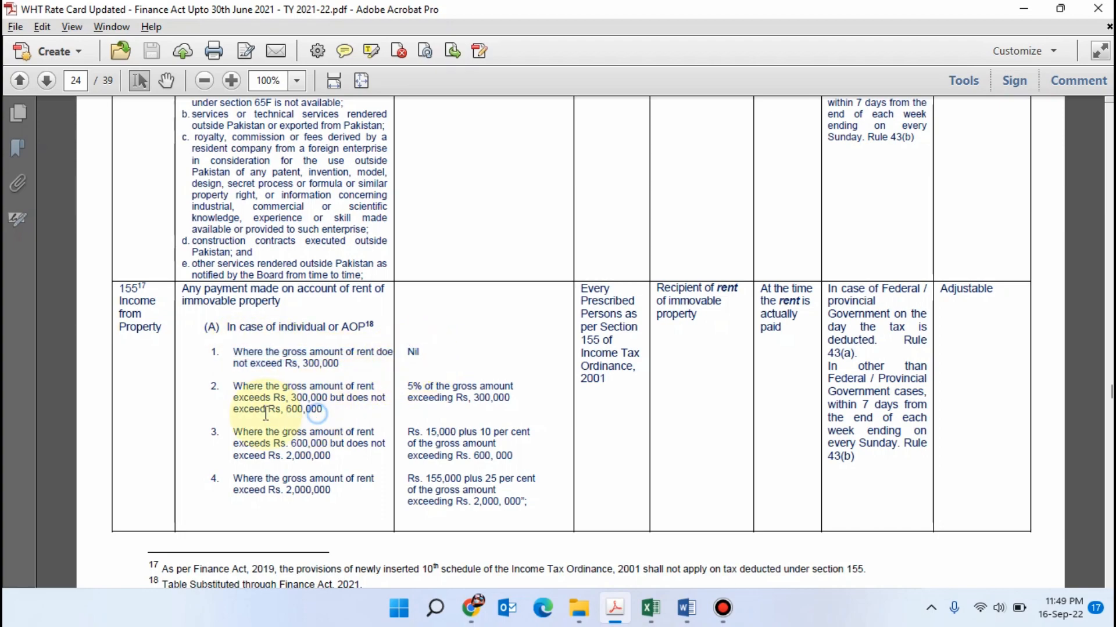
{"action": "left_click_drag", "start_coordinate": [234, 386], "coordinate": [323, 410]}
{"action": "left_click", "coordinate": [326, 414]}
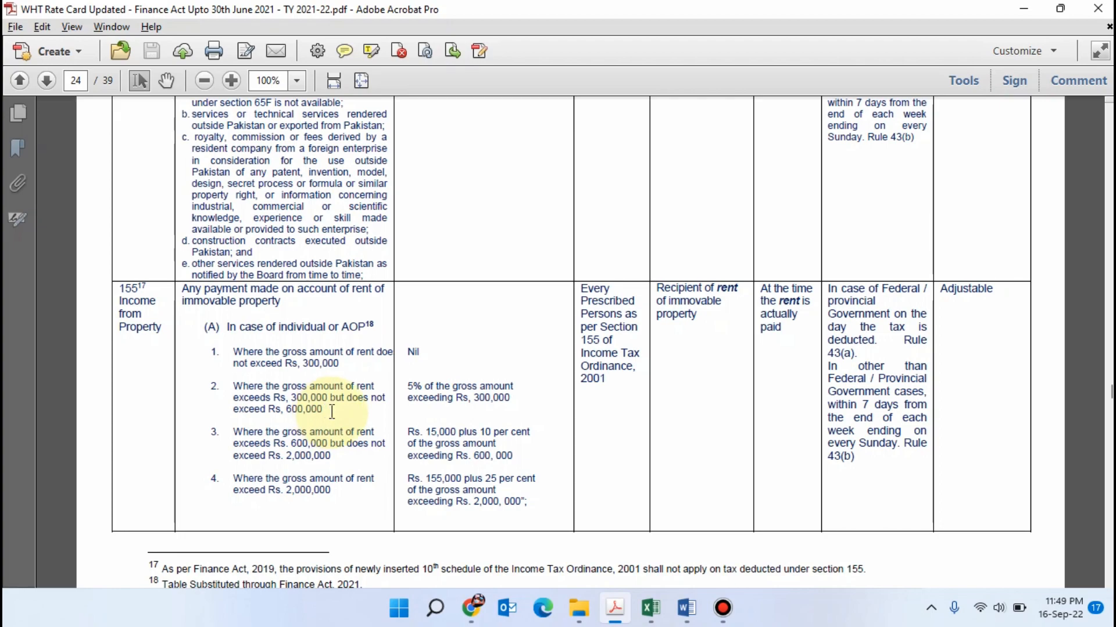
{"action": "left_click_drag", "start_coordinate": [326, 412], "coordinate": [233, 386]}
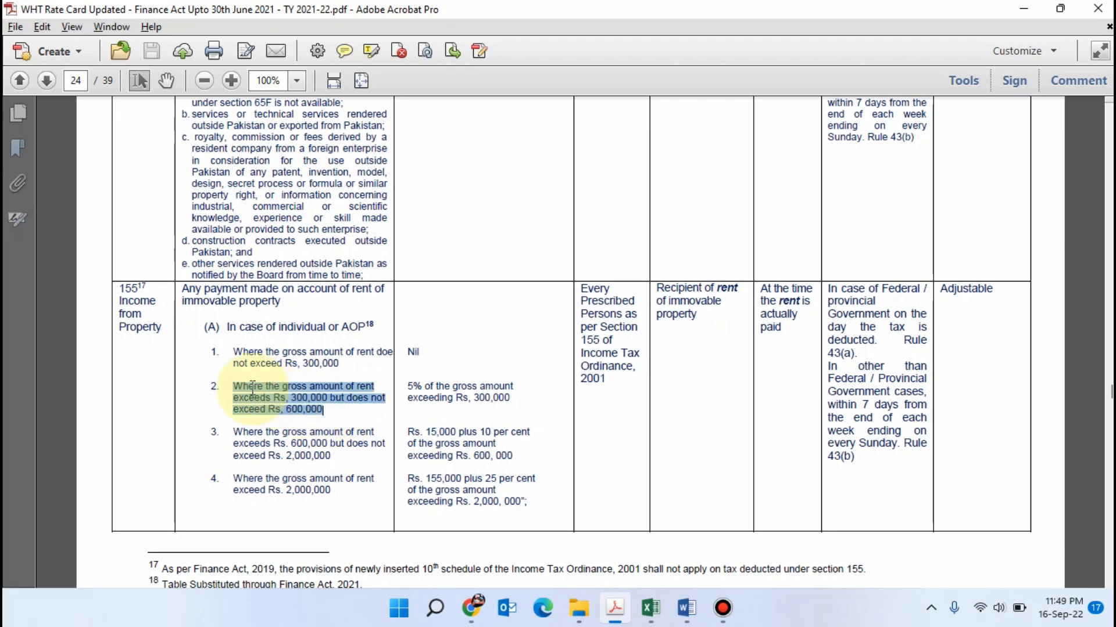
{"action": "left_click_drag", "start_coordinate": [408, 384], "coordinate": [510, 401]}
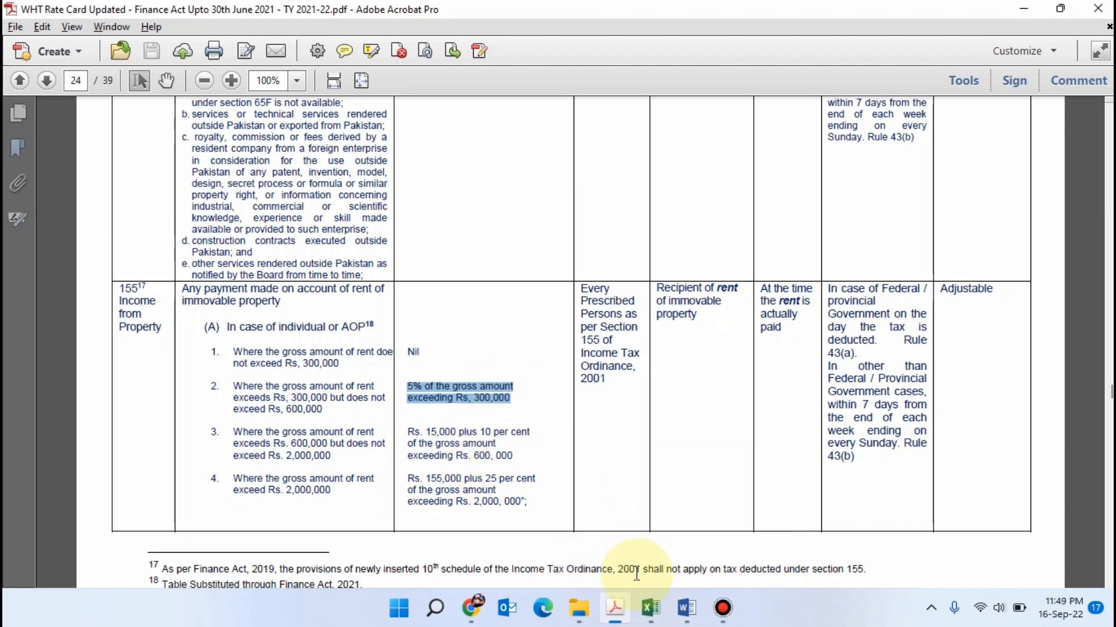
Return to the Rental Income document in Word and highlight "Rent Tax Not Deducted by Tenant (Actual Working" in yellow
{"action": "left_click", "coordinate": [687, 608]}
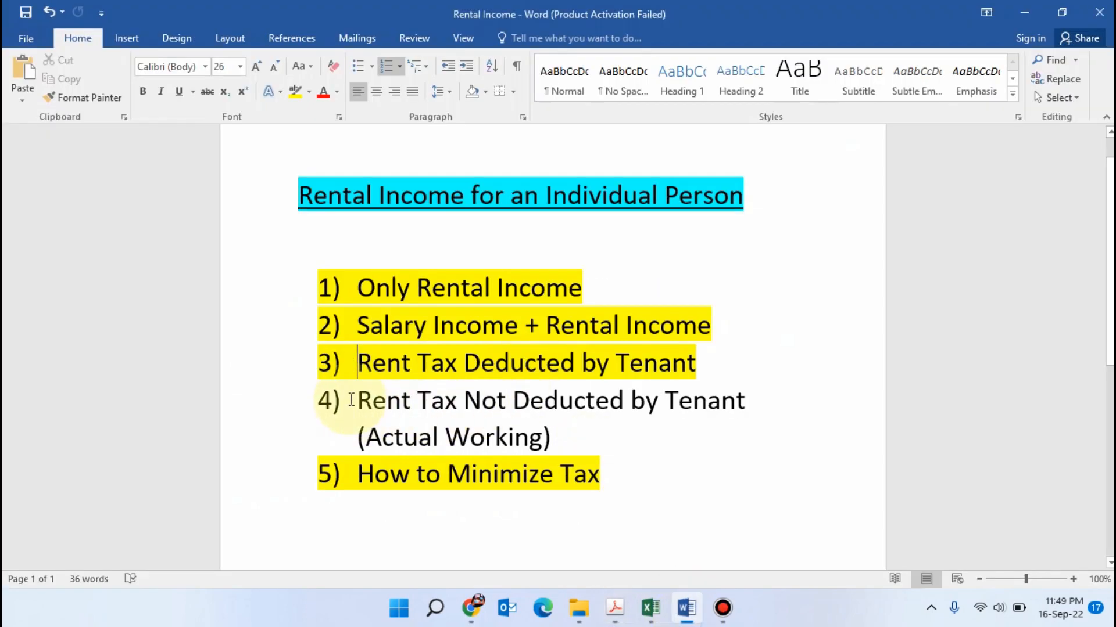
{"action": "left_click_drag", "start_coordinate": [351, 400], "coordinate": [543, 443]}
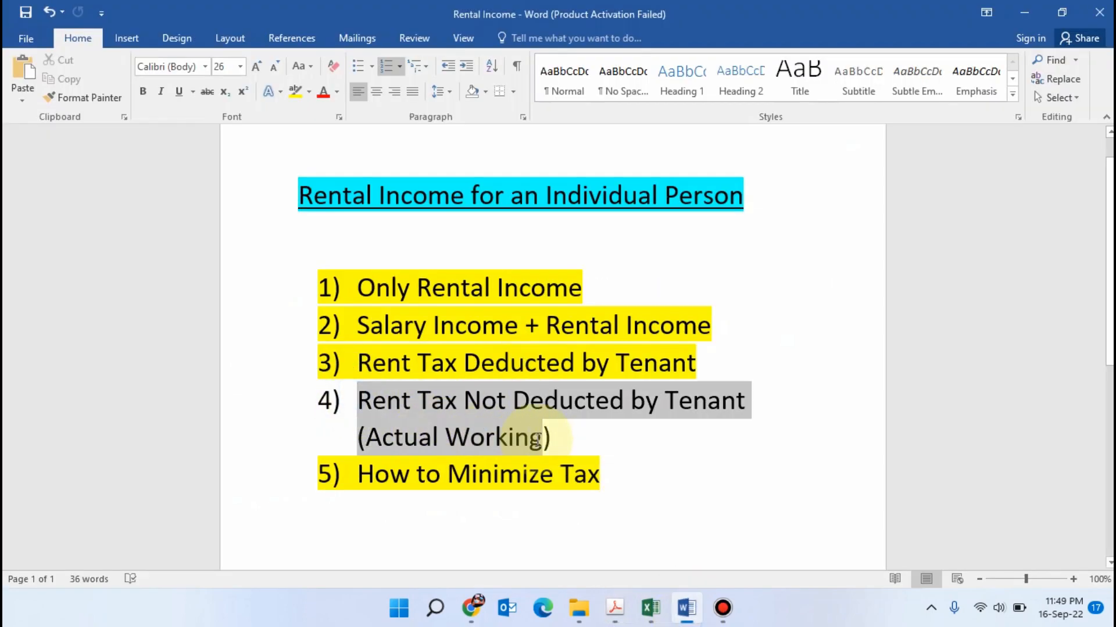
{"action": "left_click", "coordinate": [303, 93]}
Remove the yellow highlight from the list item "Rent Tax Deducted by Tenant" and make its text red
{"action": "left_click_drag", "start_coordinate": [700, 366], "coordinate": [356, 366]}
{"action": "left_click", "coordinate": [295, 92]}
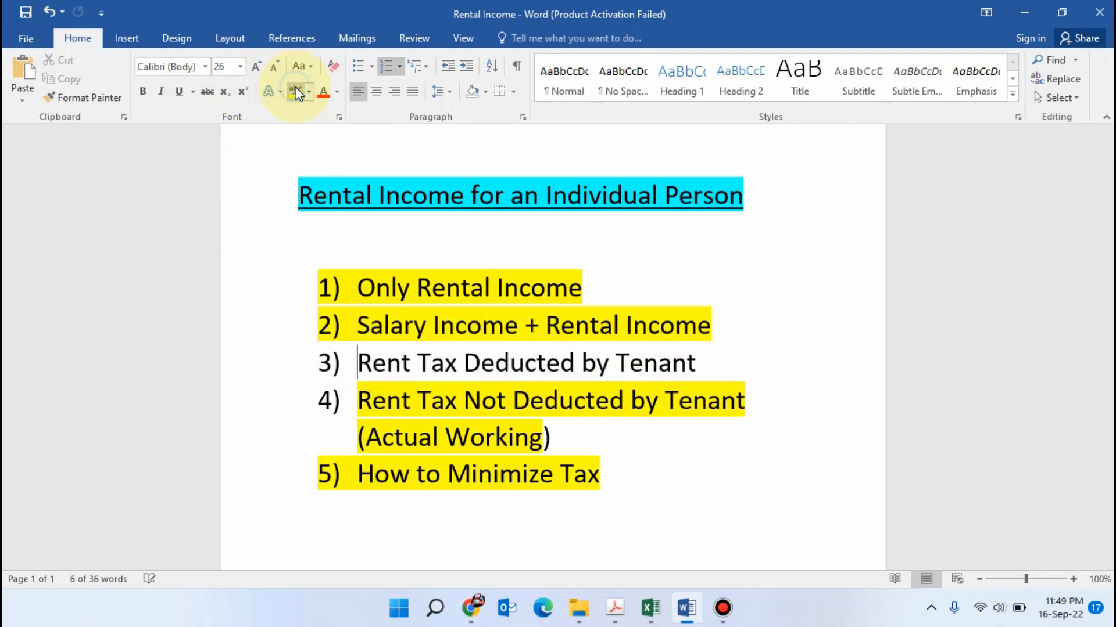
{"action": "left_click_drag", "start_coordinate": [712, 367], "coordinate": [357, 367]}
{"action": "left_click", "coordinate": [322, 93]}
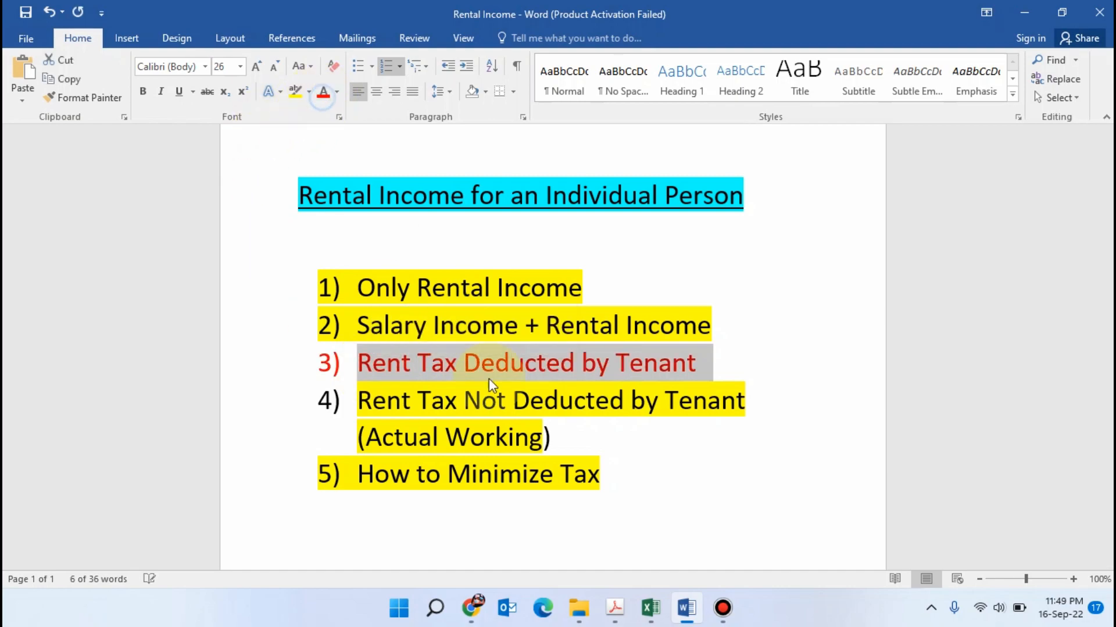
{"action": "left_click", "coordinate": [648, 446]}
{"action": "left_click", "coordinate": [718, 368]}
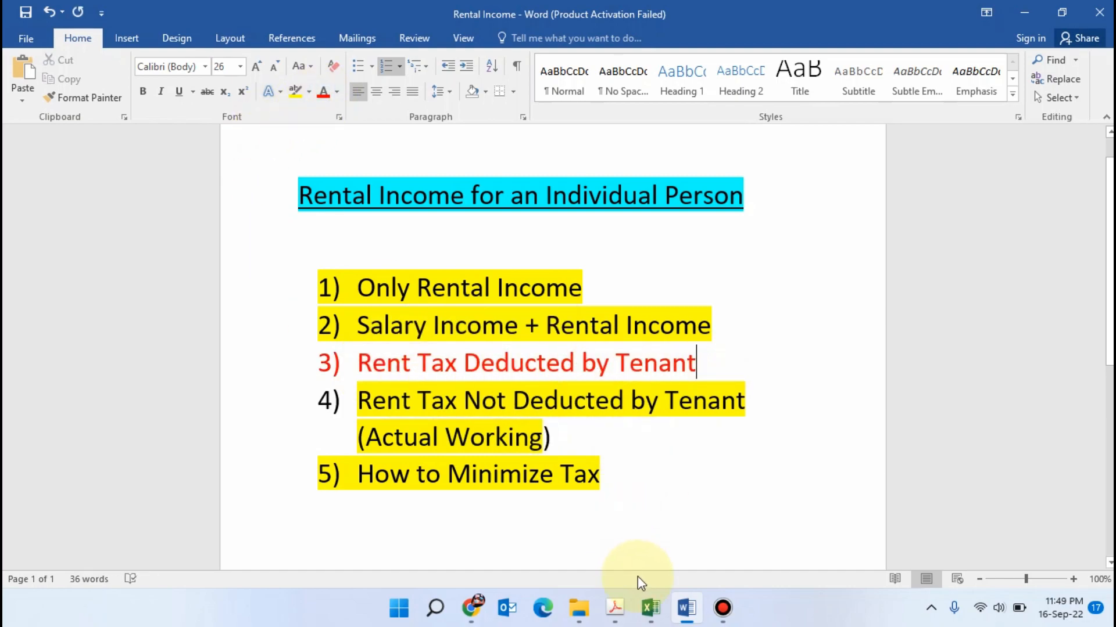
Switch to the Iris return in Chrome, open the property receipts and deductions, and clear the Rent Received or Receivable total amount
{"action": "left_click", "coordinate": [474, 610]}
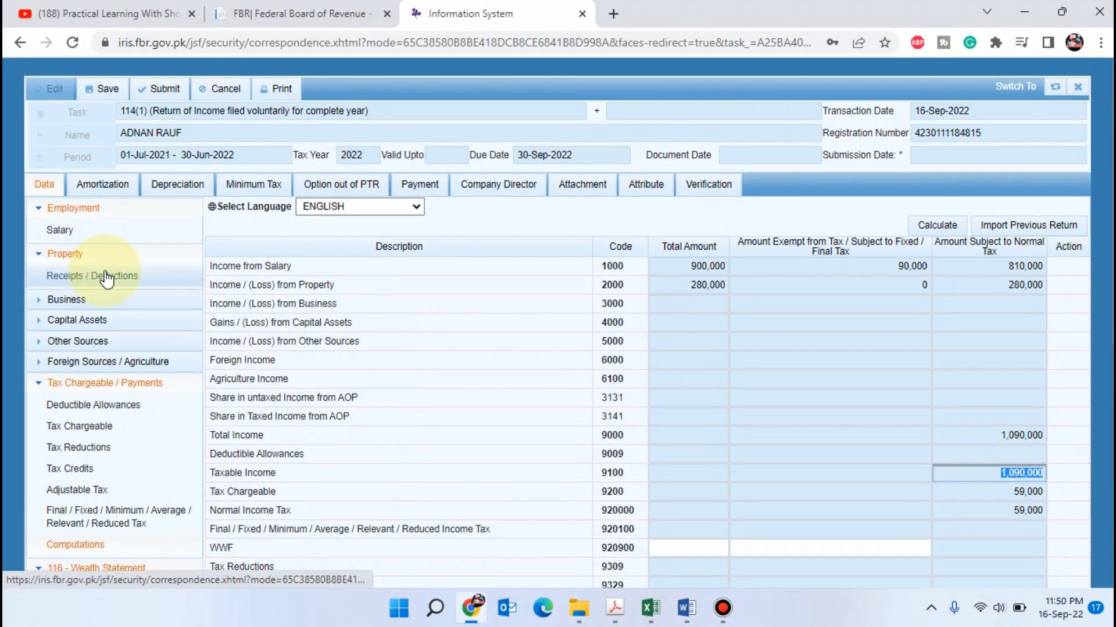
{"action": "left_click", "coordinate": [106, 277]}
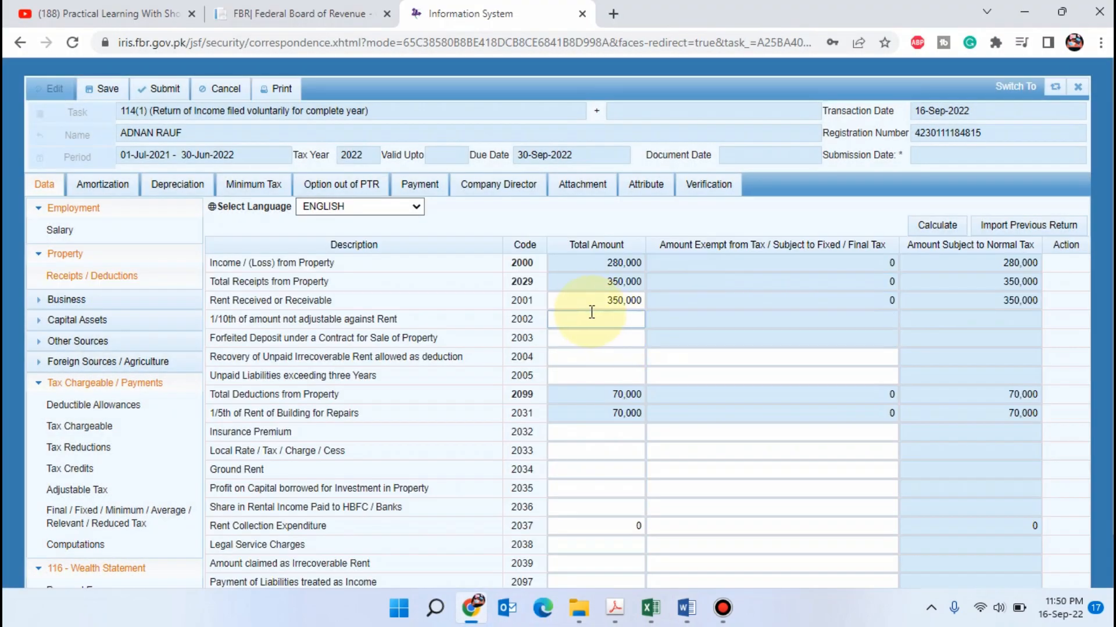
{"action": "left_click", "coordinate": [592, 300]}
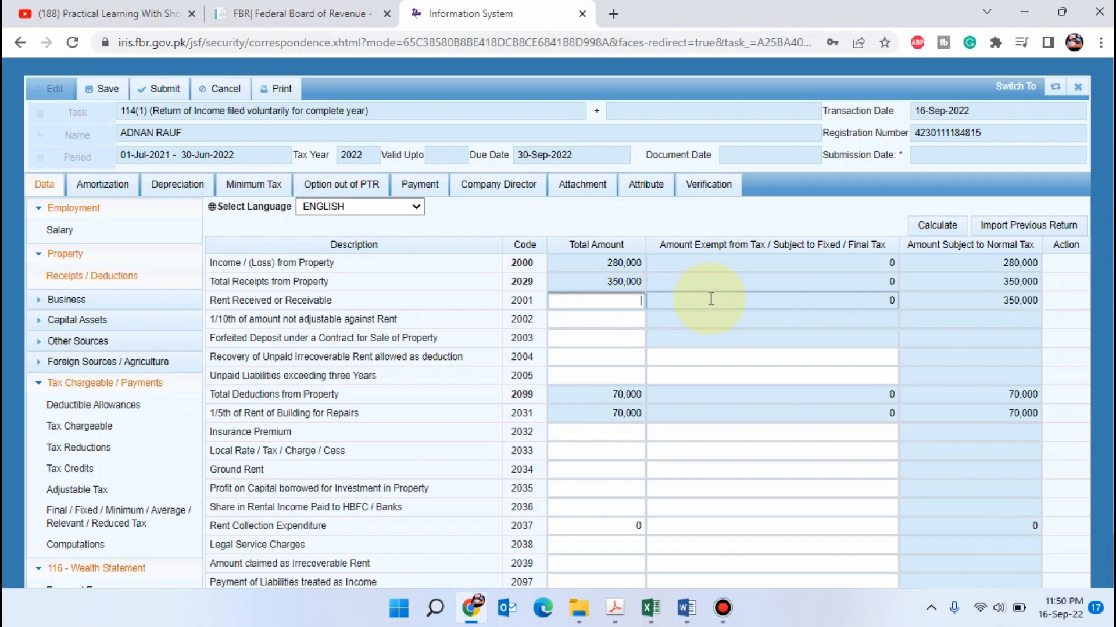
Switch to Excel's Rent Income sheet and examine the rent received amounts of the scenarios, especially the one in K5
{"action": "left_click", "coordinate": [650, 609]}
{"action": "left_click", "coordinate": [210, 559]}
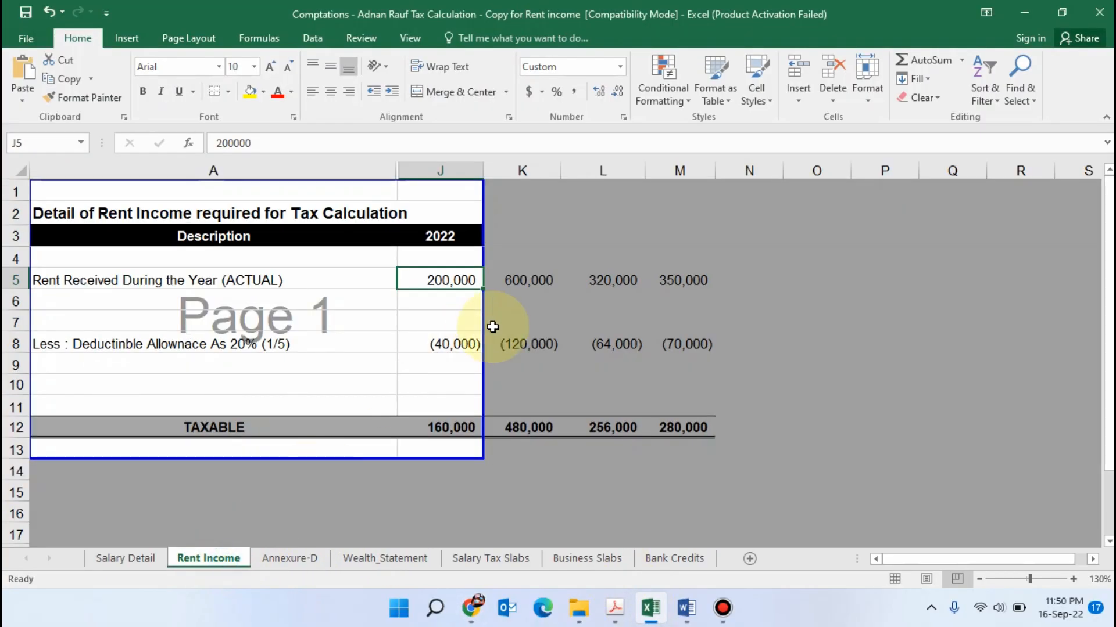
{"action": "left_click", "coordinate": [648, 317]}
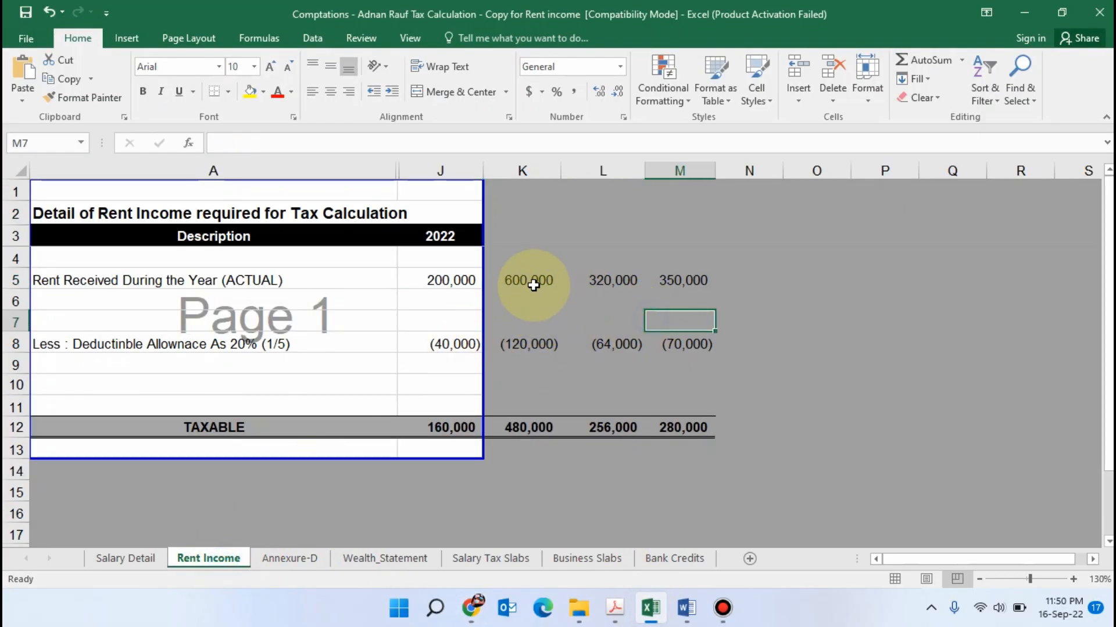
{"action": "left_click", "coordinate": [533, 284]}
{"action": "left_click", "coordinate": [523, 320]}
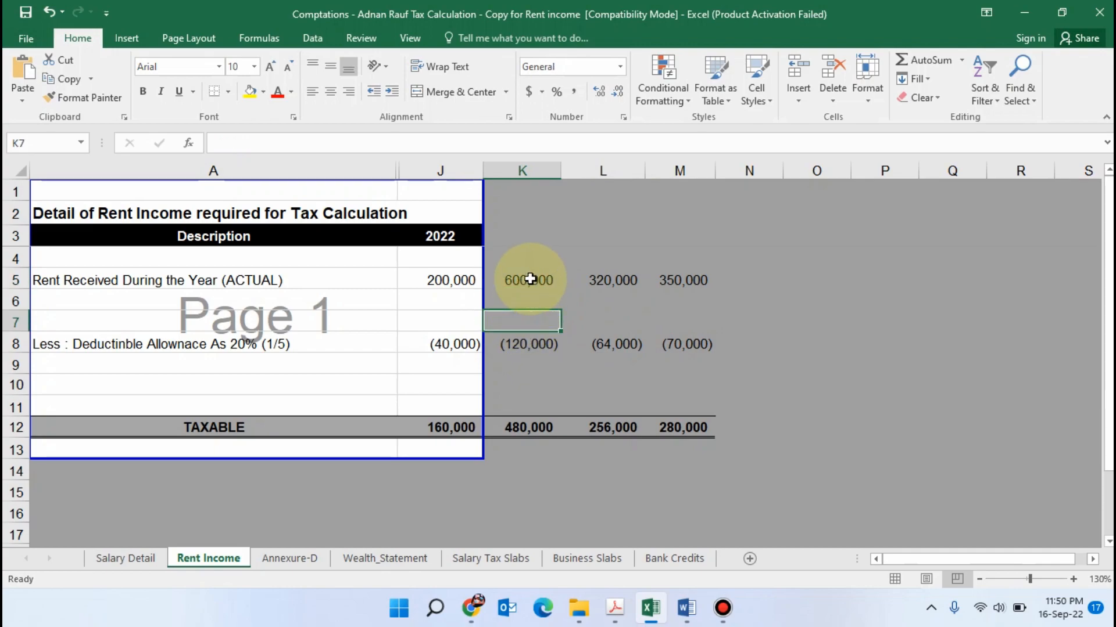
Open Calculator and subtract 300000 from the 600000 rent in cell K5
{"action": "left_click", "coordinate": [529, 279]}
{"action": "left_click", "coordinate": [542, 317]}
{"action": "left_click", "coordinate": [532, 281]}
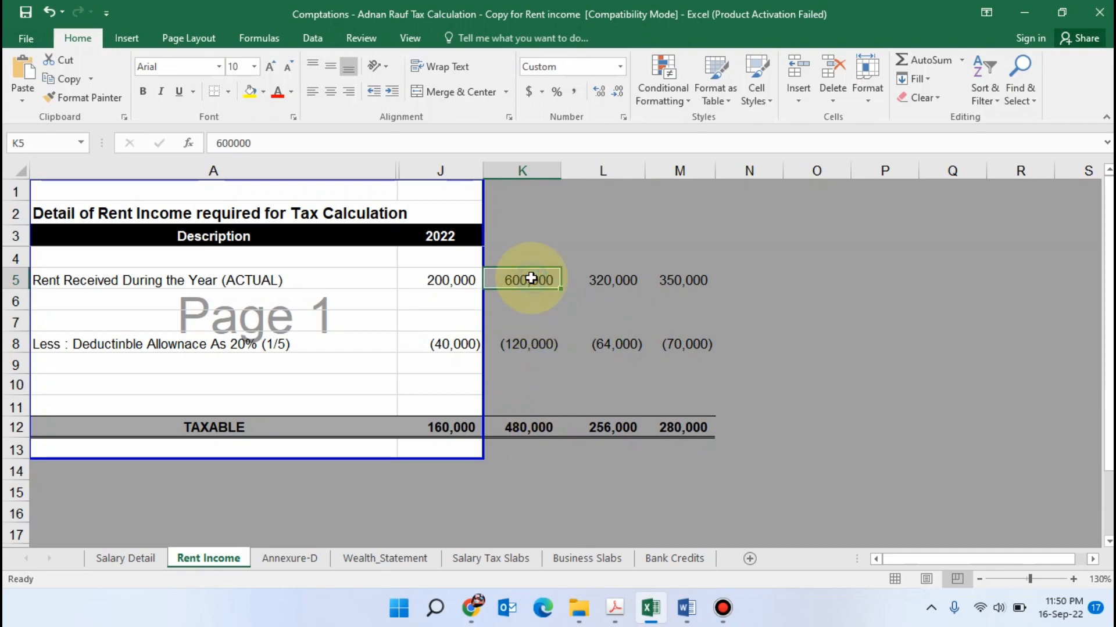
{"action": "left_click", "coordinate": [447, 608]}
{"action": "type", "text": "calculator"}
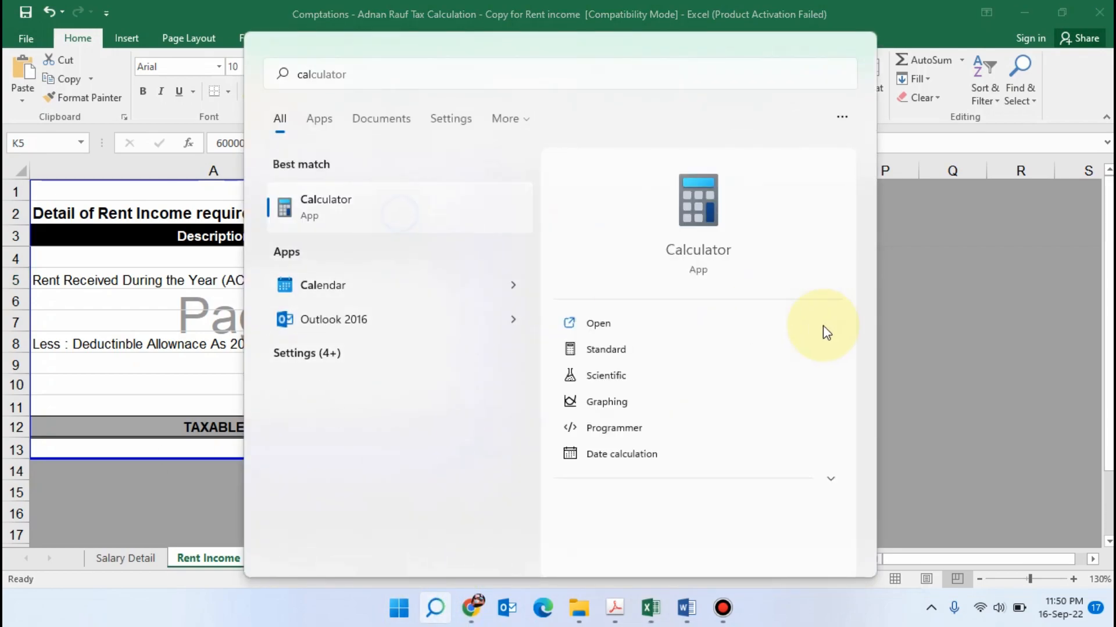
{"action": "left_click", "coordinate": [824, 327]}
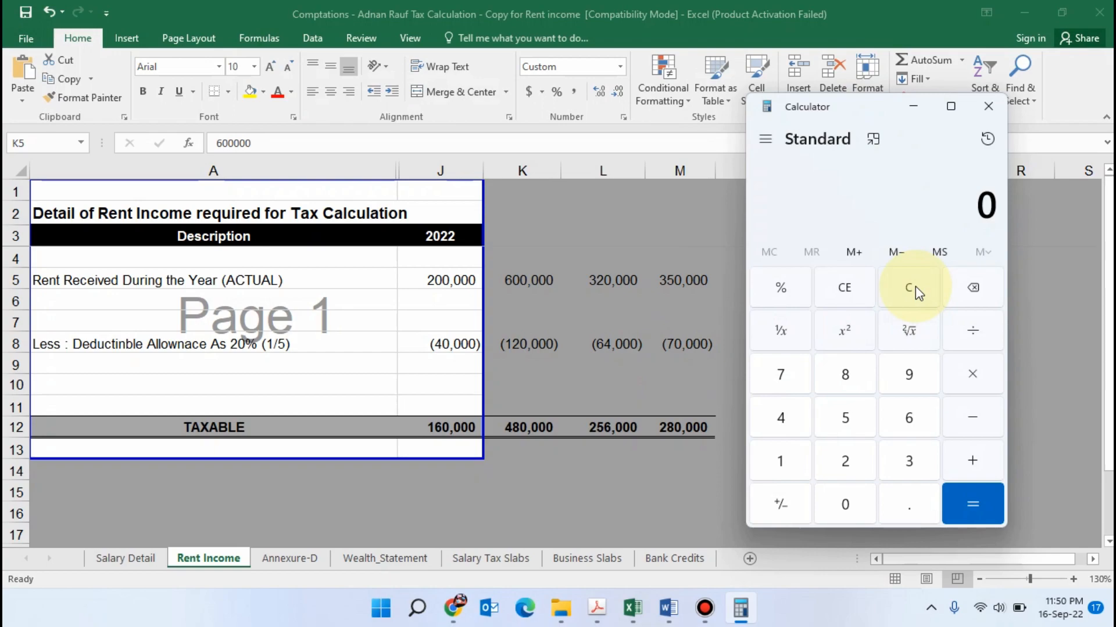
{"action": "type", "text": "6000"}
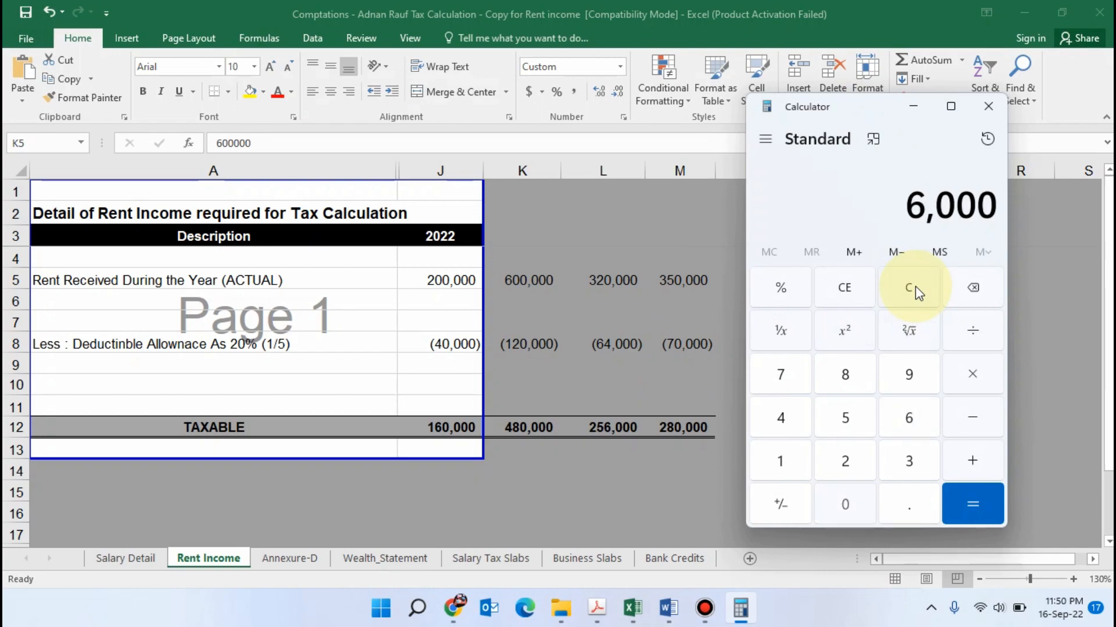
{"action": "type", "text": "00 - 300"}
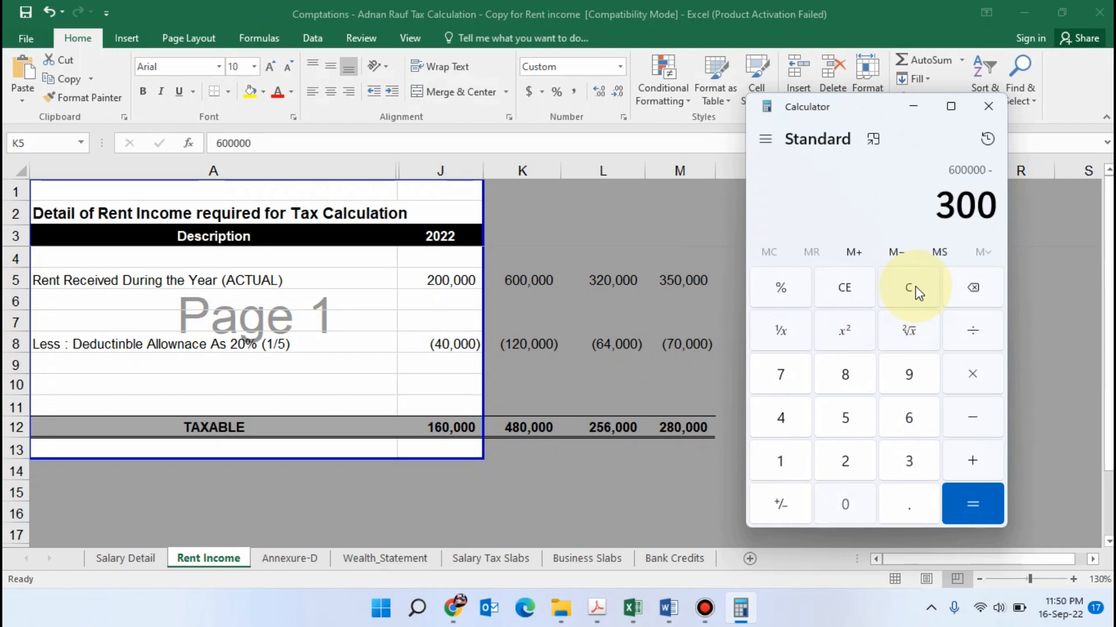
{"action": "type", "text": "000"}
{"action": "key", "text": "Return"}
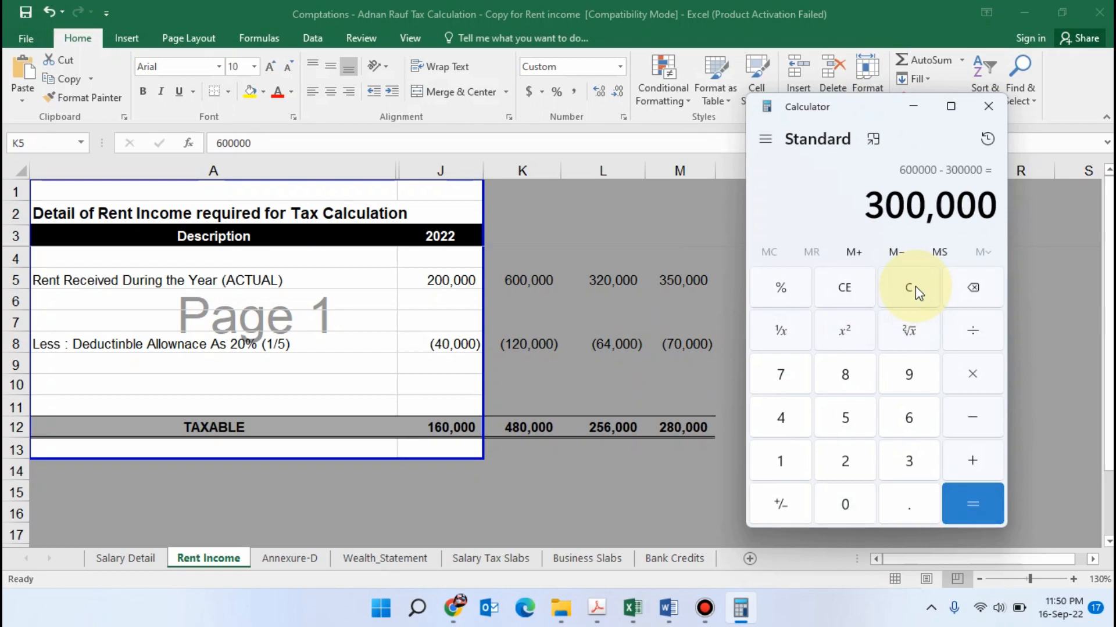
Work out 5 percent of the calculated difference and subtract 600000 from it
{"action": "type", "text": "*5/1"}
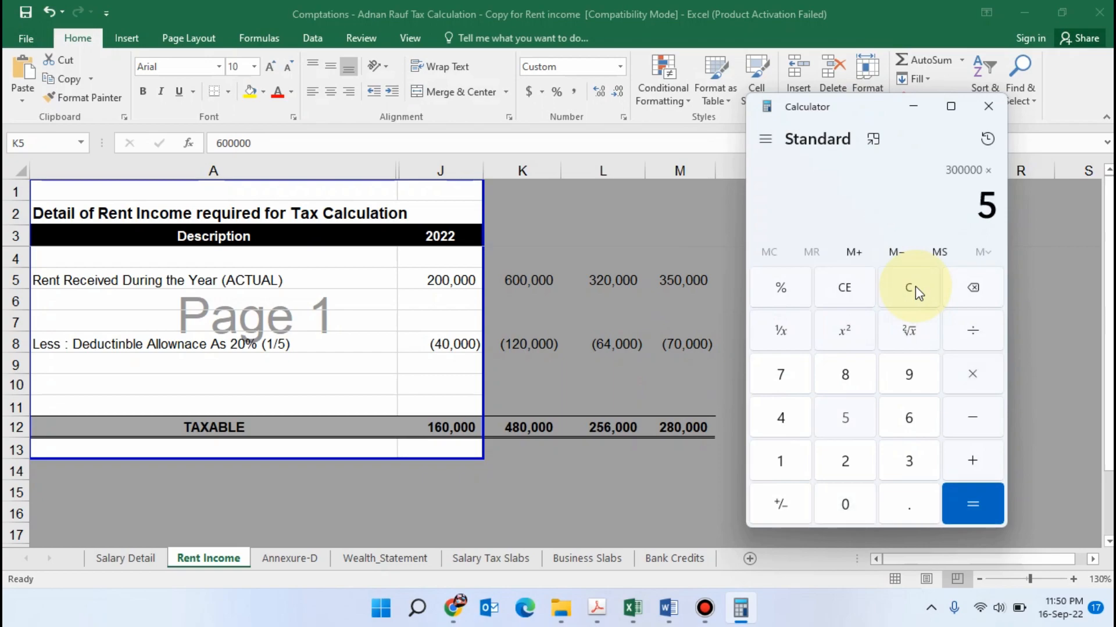
{"action": "type", "text": "00"}
{"action": "key", "text": "Return"}
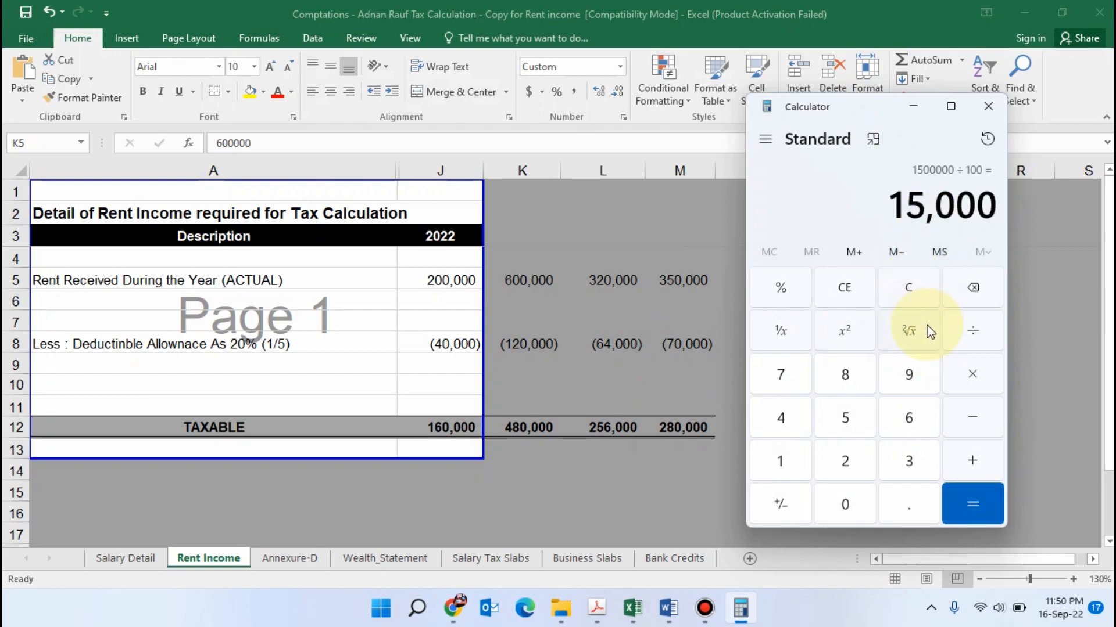
{"action": "type", "text": "- 600000"}
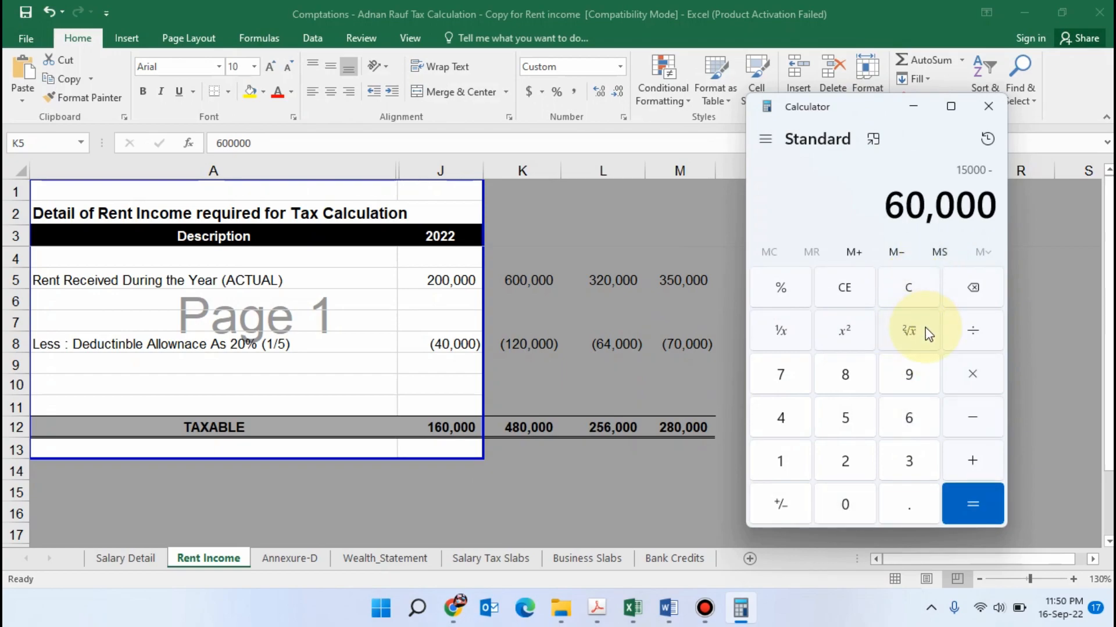
{"action": "key", "text": "Return"}
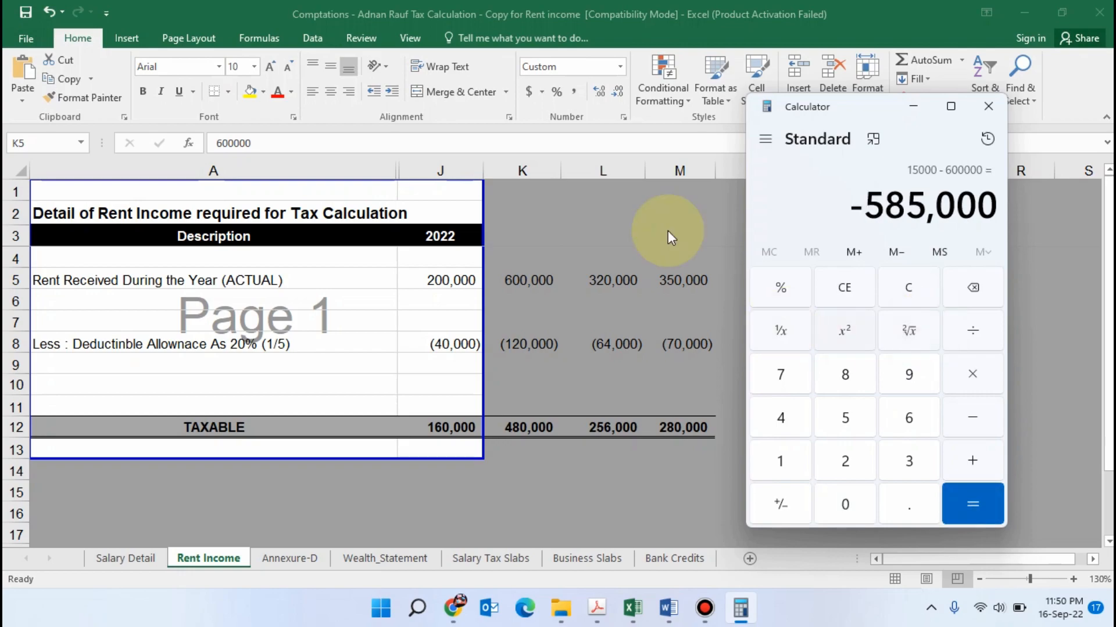
Return to Excel's Rent Income sheet, set the 2022 rent received in J5 to 585000 and check the taxable amount in J12
{"action": "mouse_move", "coordinate": [710, 4]}
{"action": "left_click", "coordinate": [420, 278]}
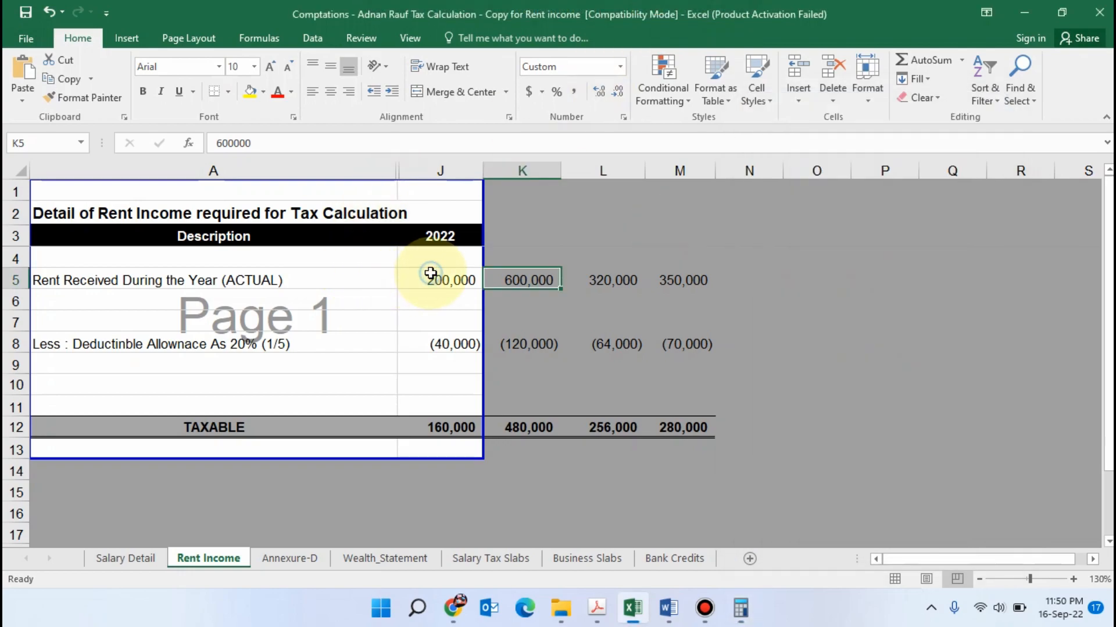
{"action": "left_click", "coordinate": [440, 279]}
{"action": "type", "text": "585000"}
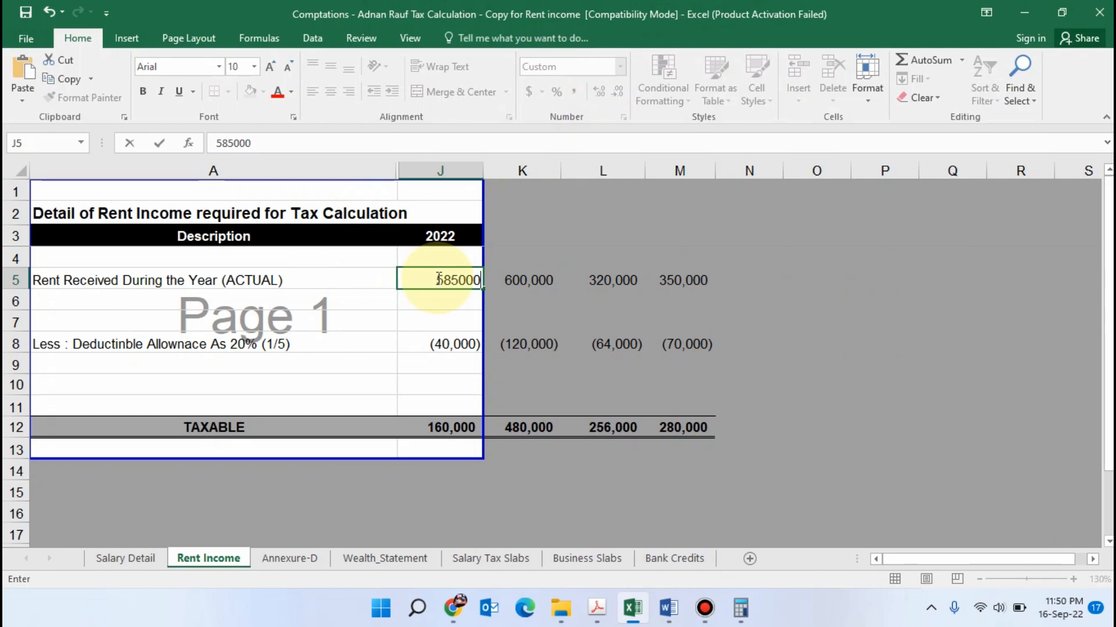
{"action": "key", "text": "Return"}
{"action": "left_click", "coordinate": [444, 427]}
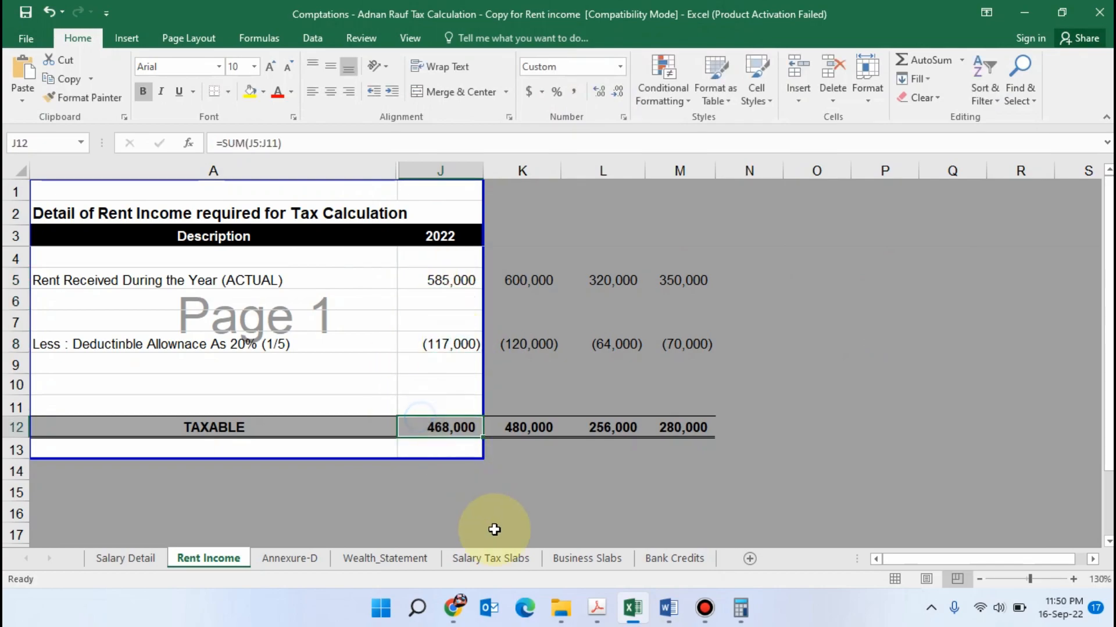
Switch to the Iris return in Chrome, set the Rent Received or Receivable total amount to 585,000 and recalculate
{"action": "left_click", "coordinate": [453, 608]}
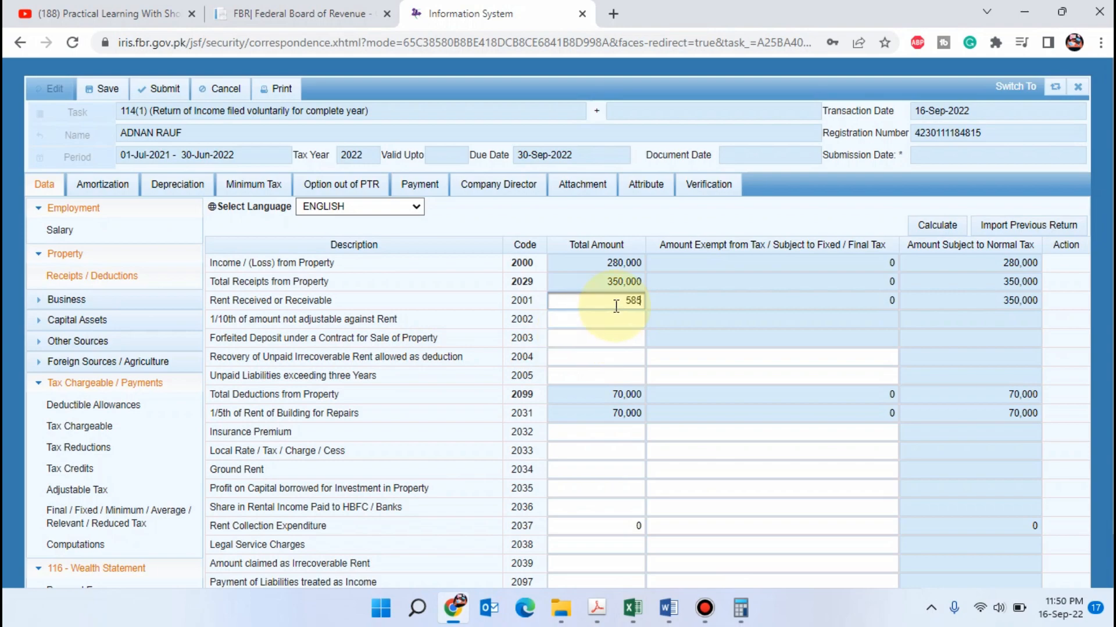
{"action": "key", "text": "Tab"}
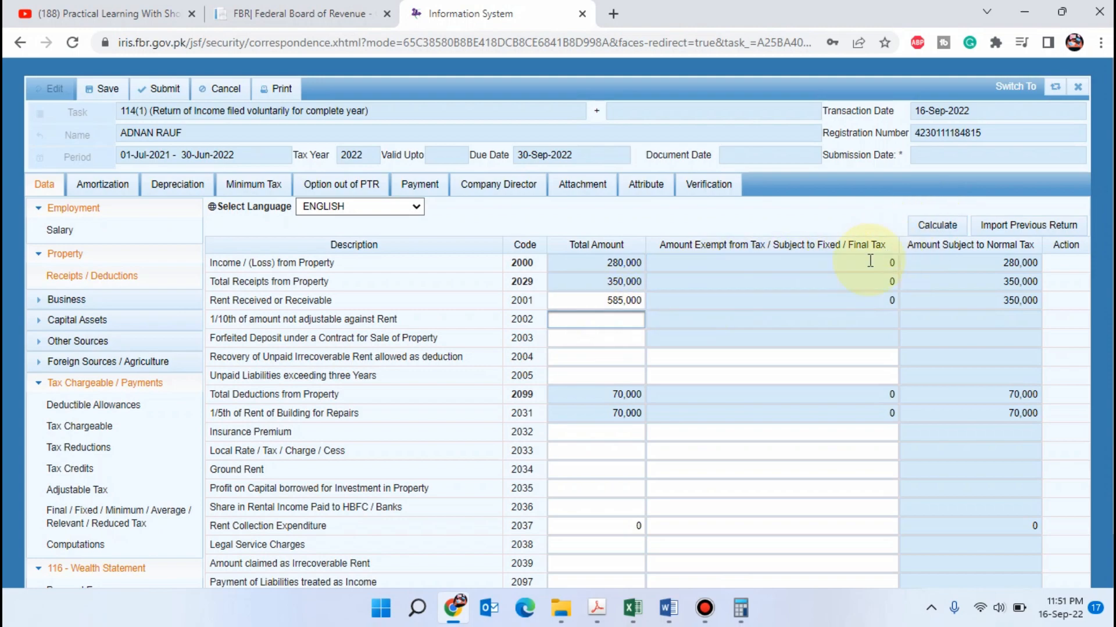
{"action": "left_click", "coordinate": [936, 227]}
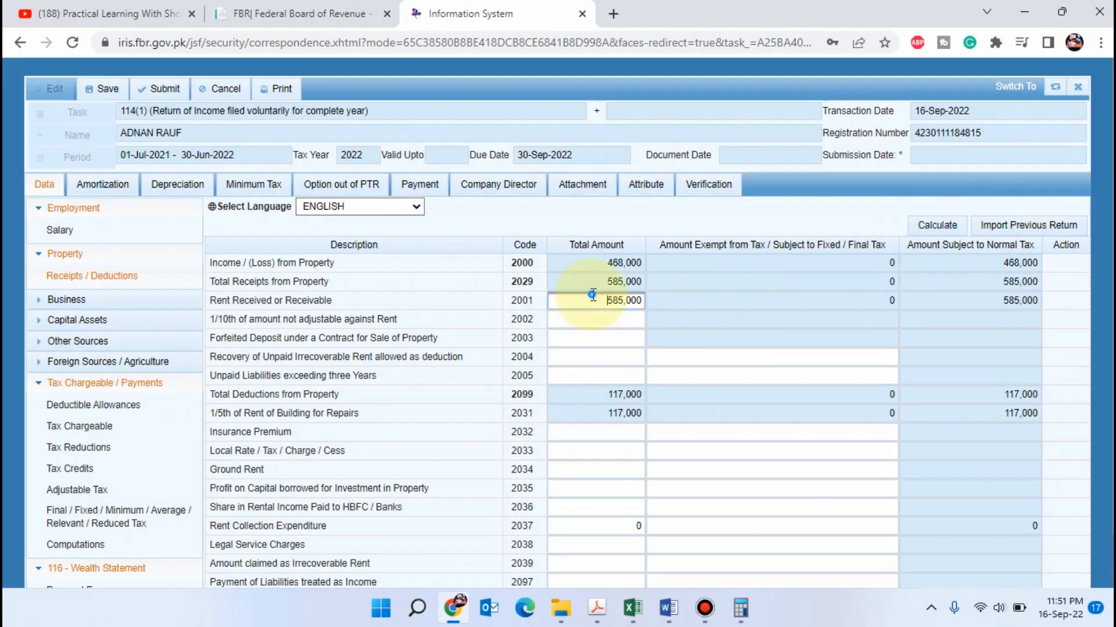
Set Rent Received or Receivable to 600,000, recalculate, and check the property income subject to normal tax
{"action": "left_click_drag", "start_coordinate": [593, 300], "coordinate": [728, 300]}
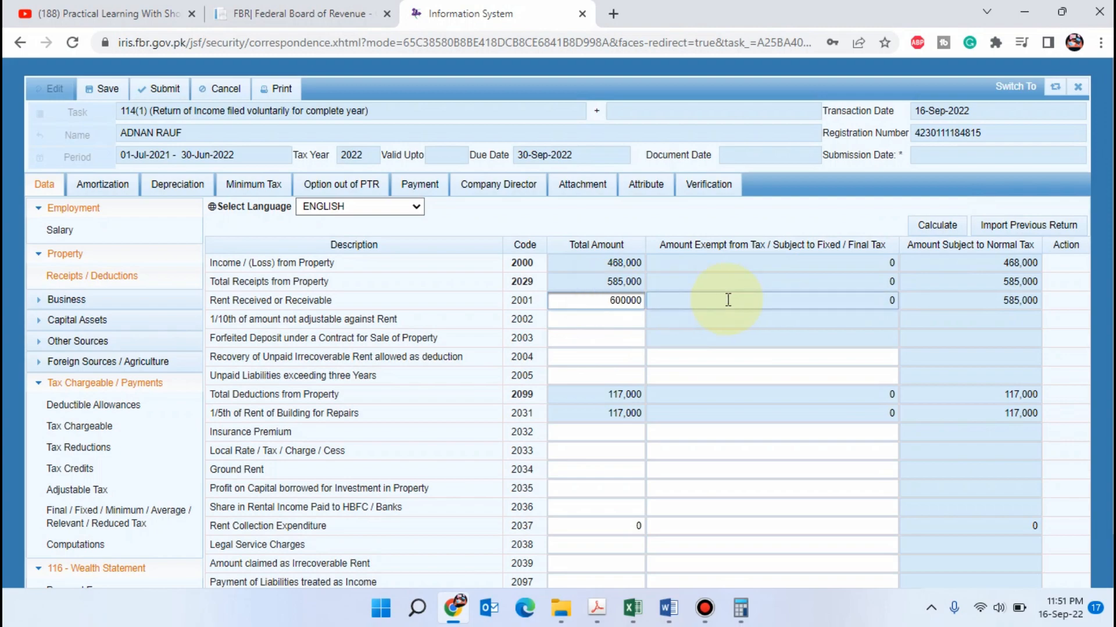
{"action": "left_click", "coordinate": [726, 299]}
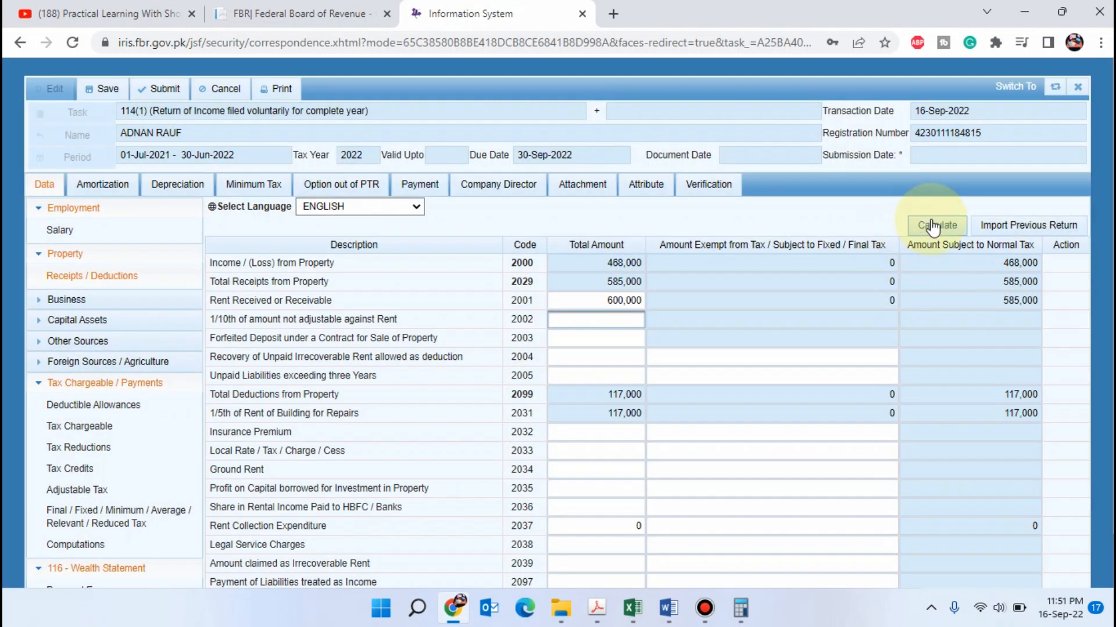
{"action": "left_click", "coordinate": [934, 225]}
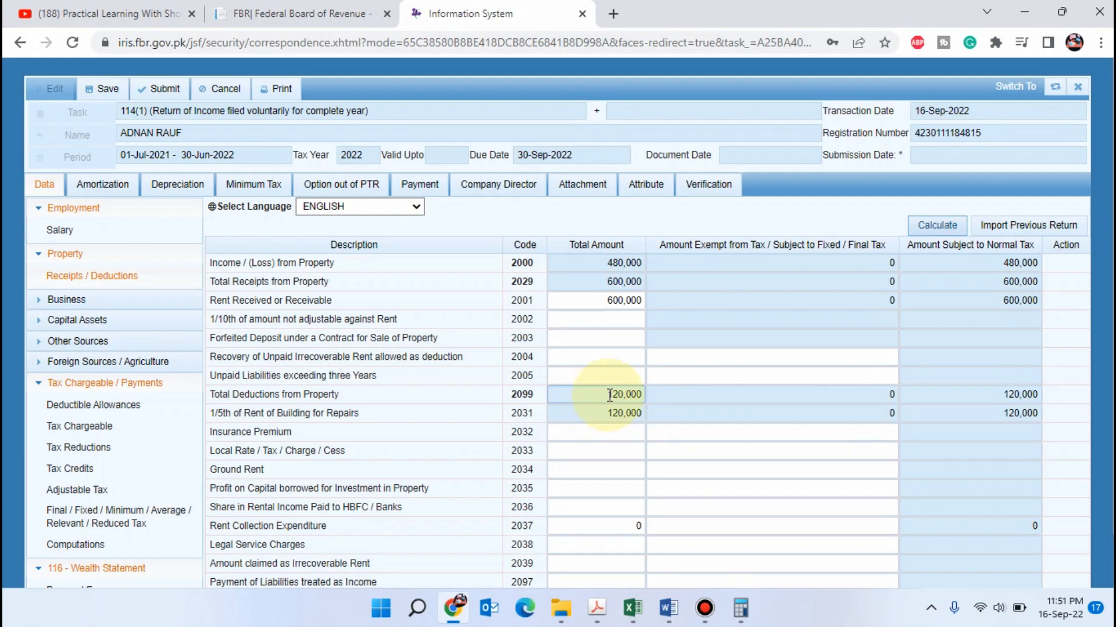
{"action": "left_click", "coordinate": [1003, 264]}
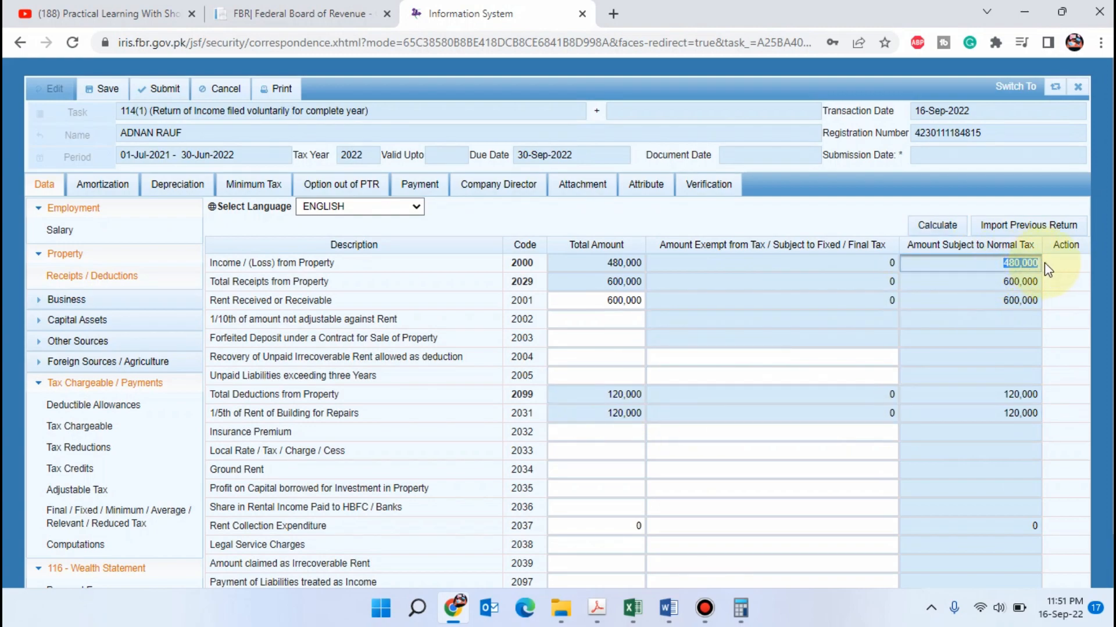
Set Rent Received or Receivable back to 585,000, recalculate, and check the property income subject to normal tax
{"action": "left_click", "coordinate": [599, 299]}
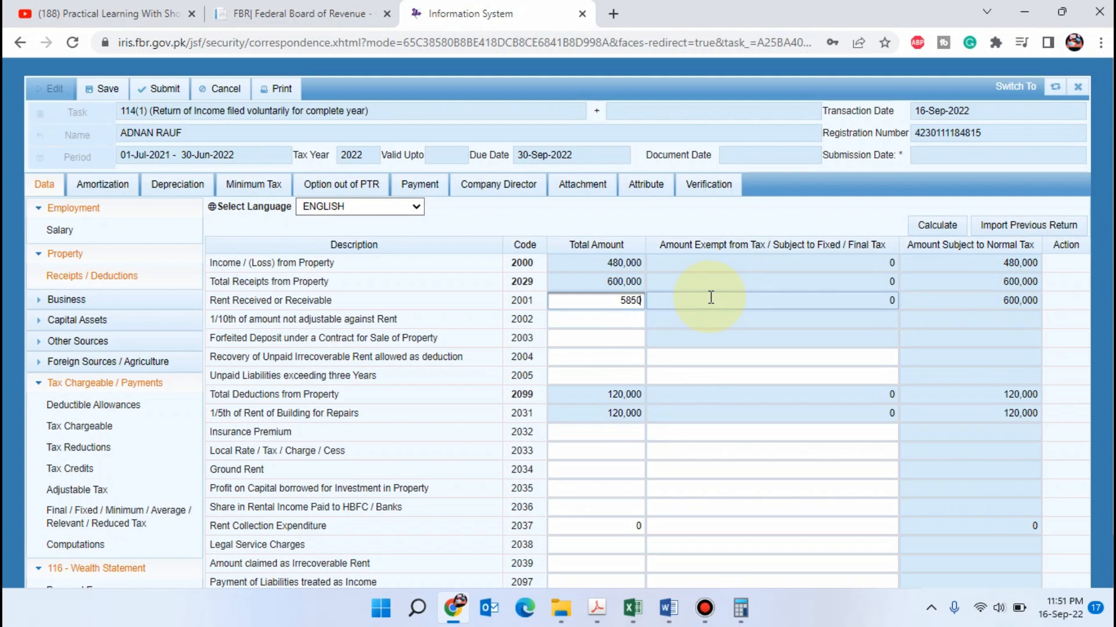
{"action": "left_click", "coordinate": [712, 302]}
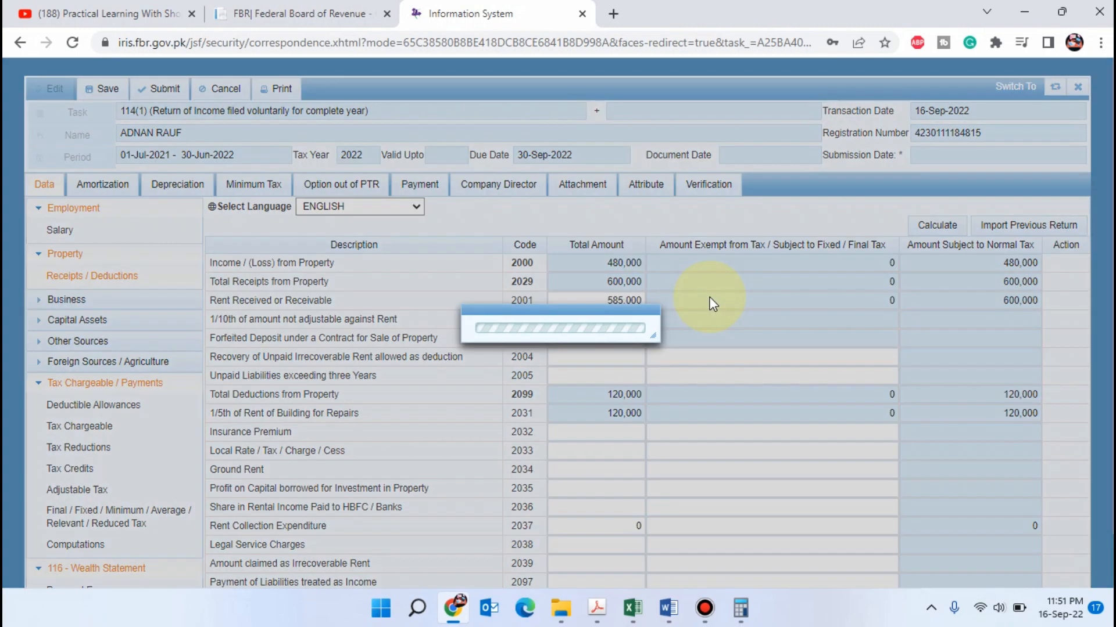
{"action": "left_click", "coordinate": [936, 225]}
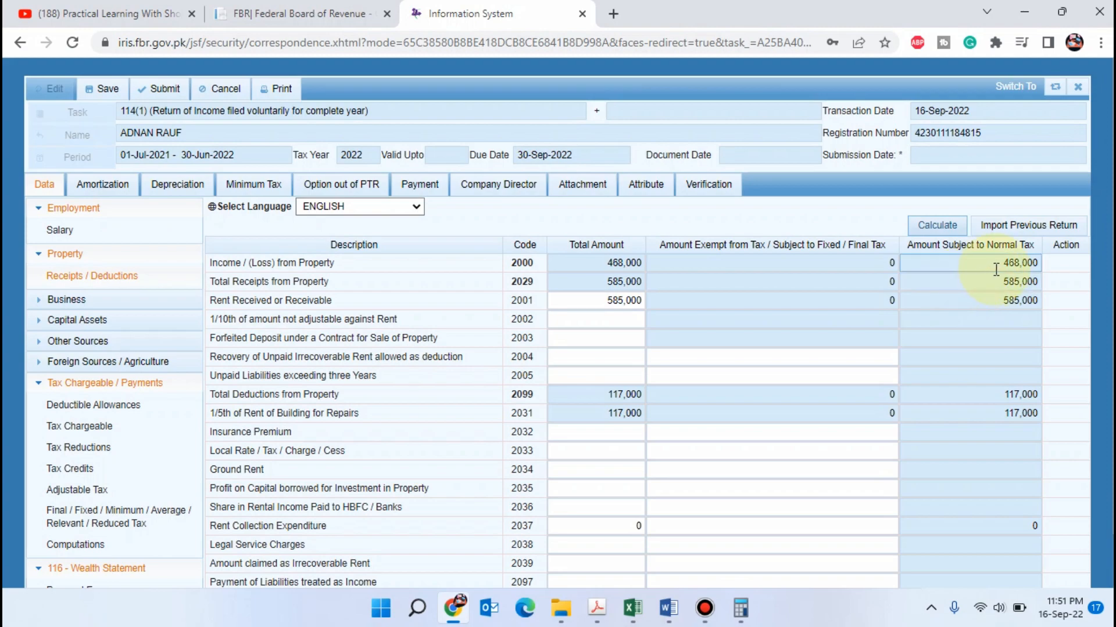
{"action": "left_click", "coordinate": [997, 266]}
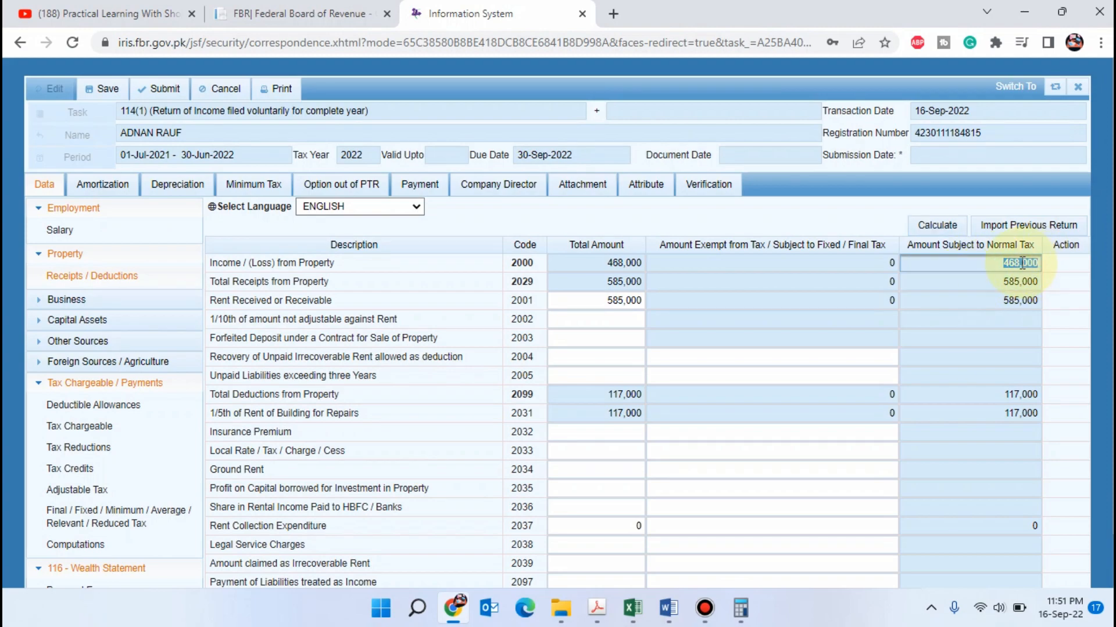
Open the return's computations and check the tax chargeable on the combined salary and property income
{"action": "scroll", "coordinate": [82, 450], "scroll_direction": "down", "scroll_amount": 1}
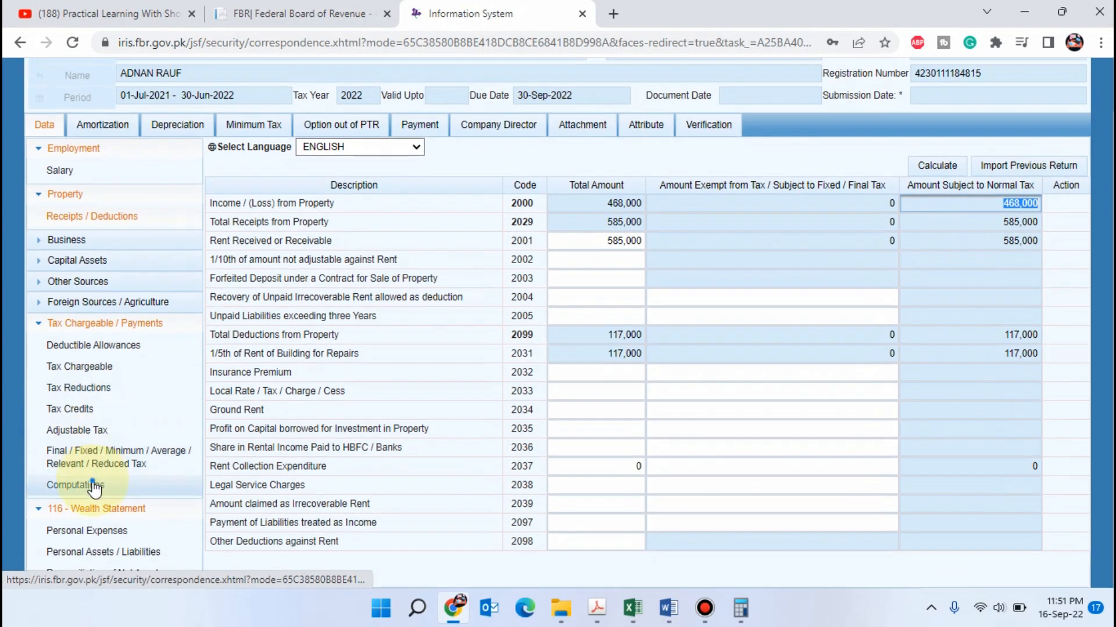
{"action": "left_click", "coordinate": [93, 486]}
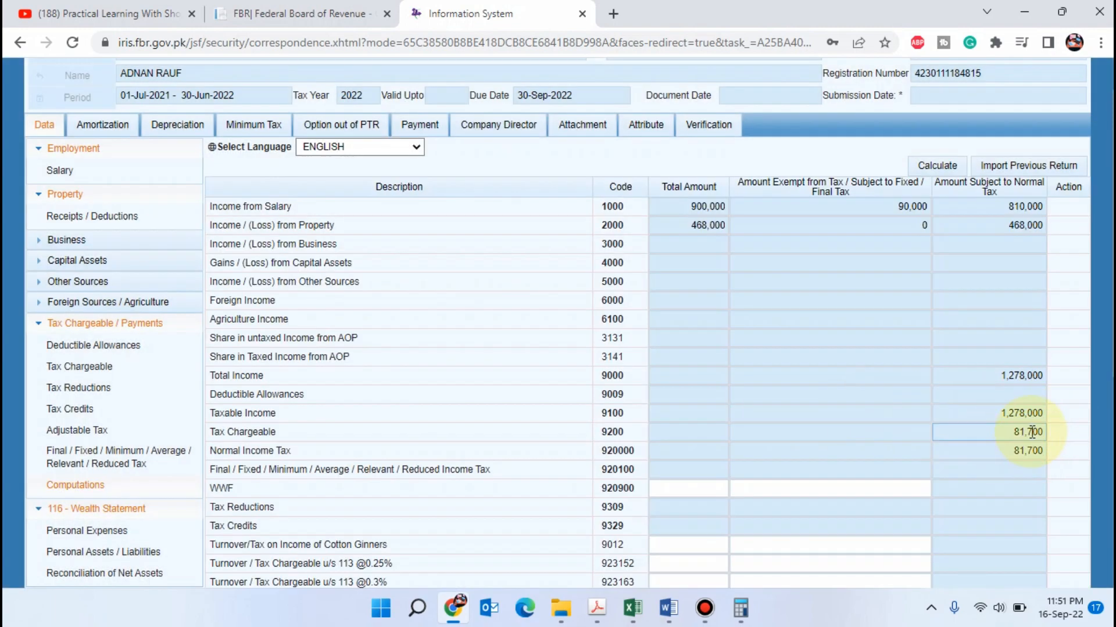
{"action": "scroll", "coordinate": [74, 279], "scroll_direction": "up", "scroll_amount": 1}
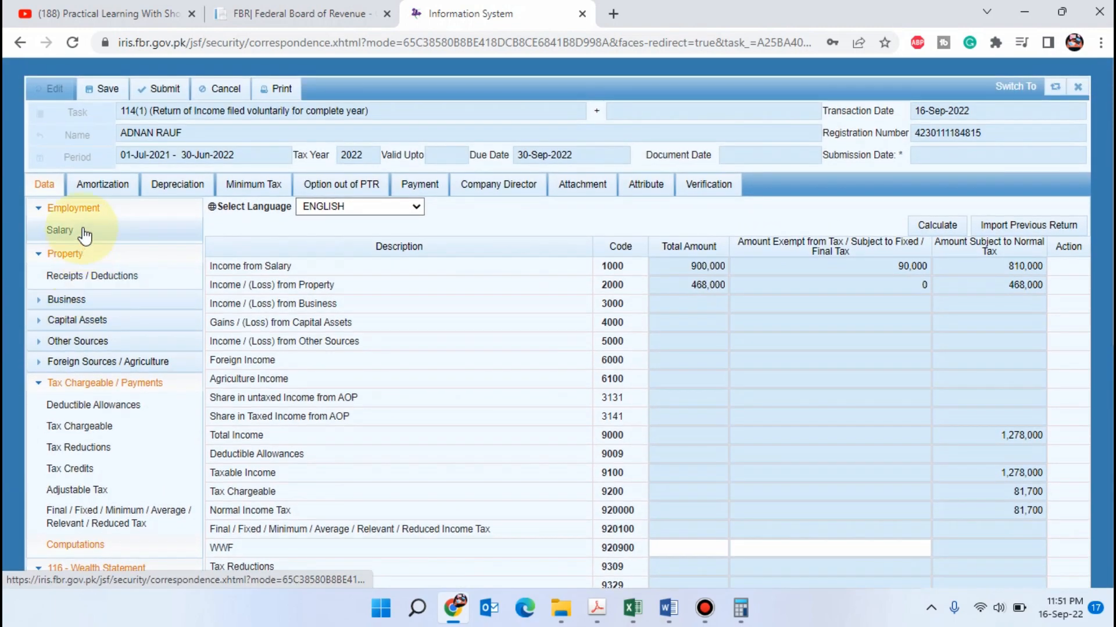
Switch to the Rental Income document in Word and review the list of cases
{"action": "left_click", "coordinate": [279, 14]}
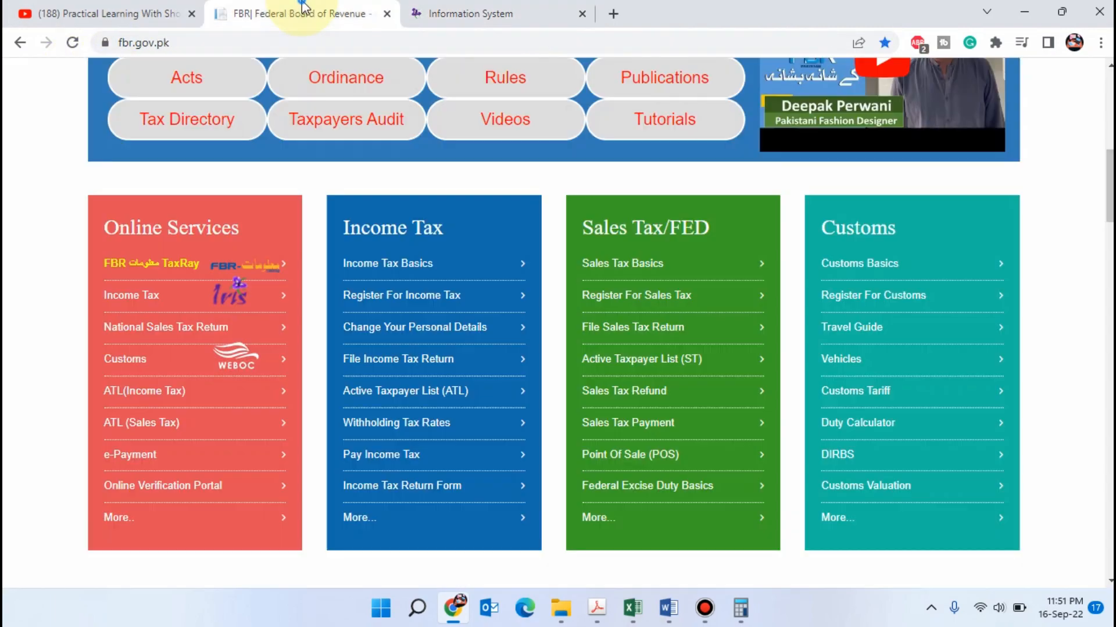
{"action": "left_click", "coordinate": [535, 8]}
{"action": "left_click", "coordinate": [669, 609]}
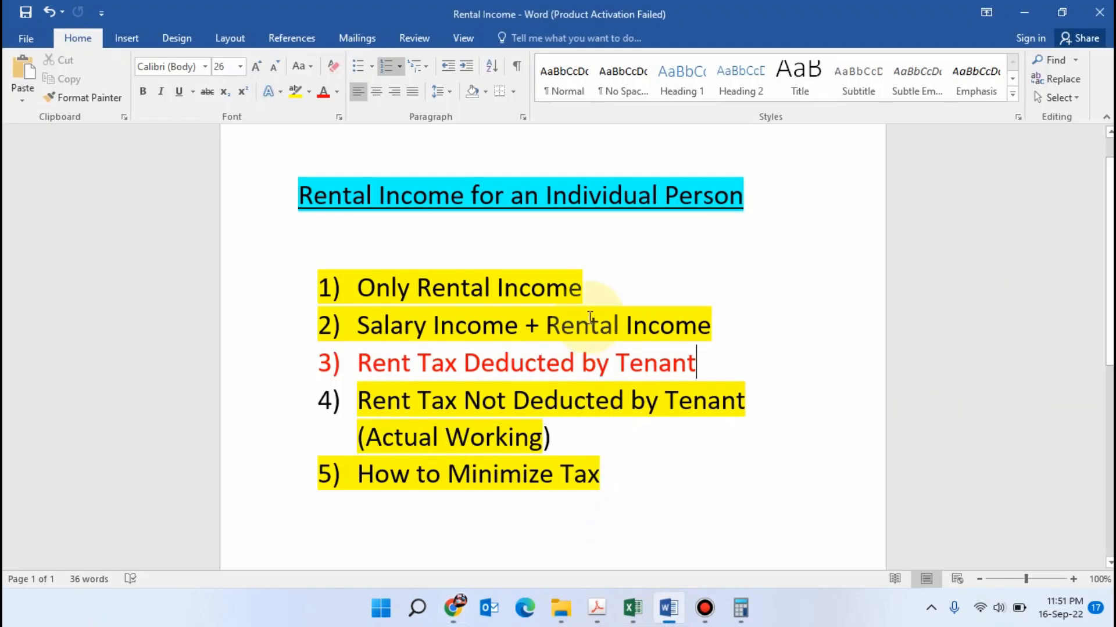
Switch to Excel's Wealth_Statement sheet and compare the salary-plus-rent scenarios, examining their rent shares, total tax and applicable slabs
{"action": "left_click", "coordinate": [632, 609]}
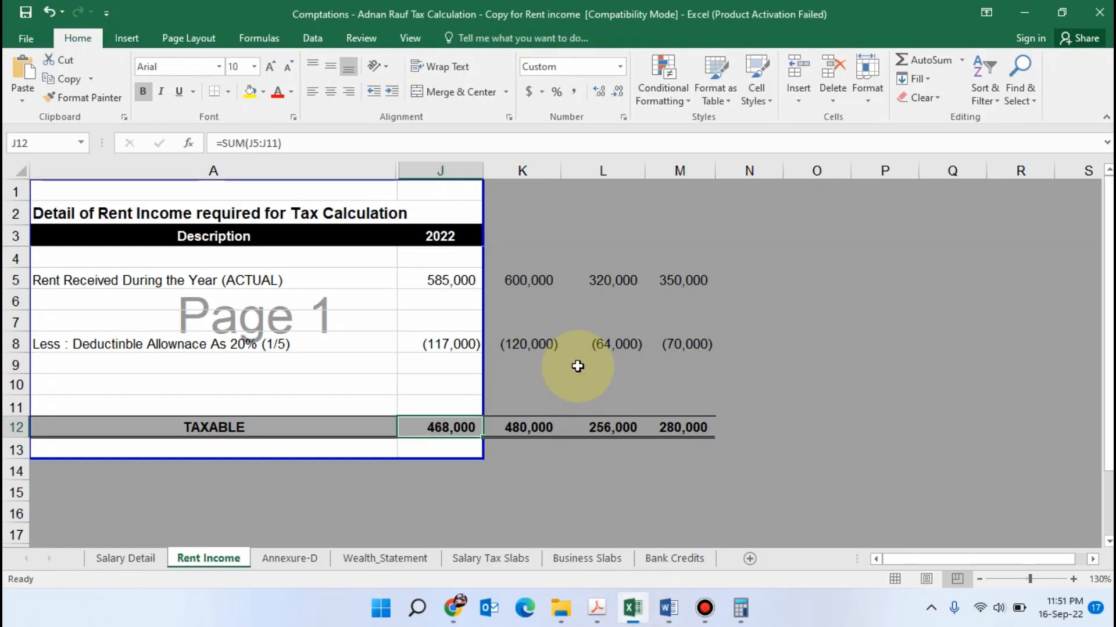
{"action": "left_click", "coordinate": [490, 558]}
{"action": "left_click", "coordinate": [422, 559]}
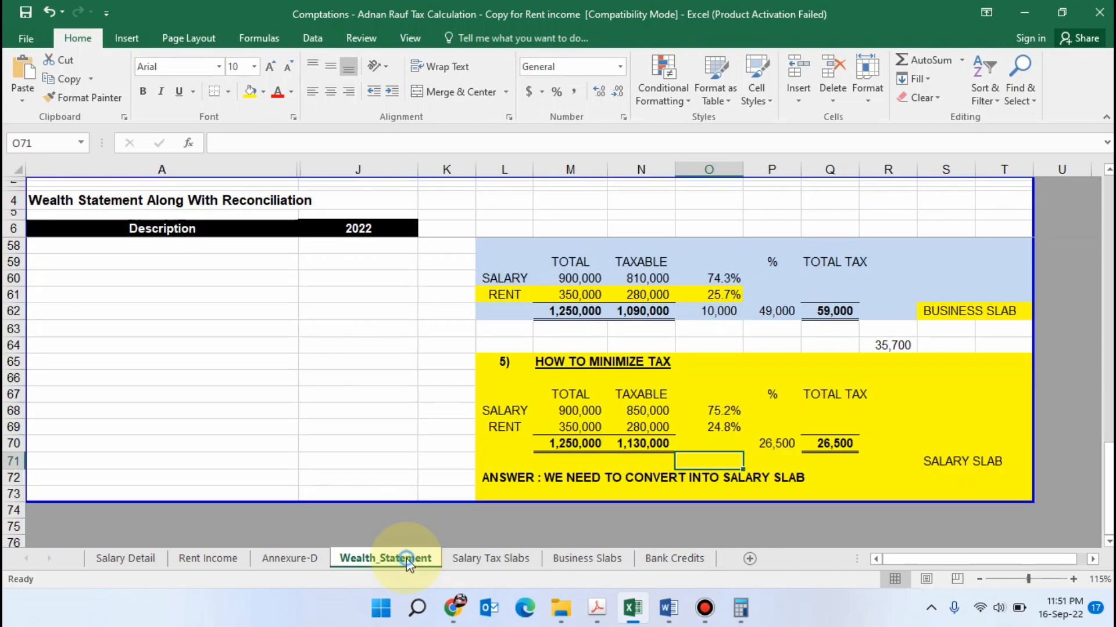
{"action": "scroll", "coordinate": [623, 465], "scroll_direction": "up", "scroll_amount": 3}
{"action": "scroll", "coordinate": [623, 464], "scroll_direction": "up", "scroll_amount": 3}
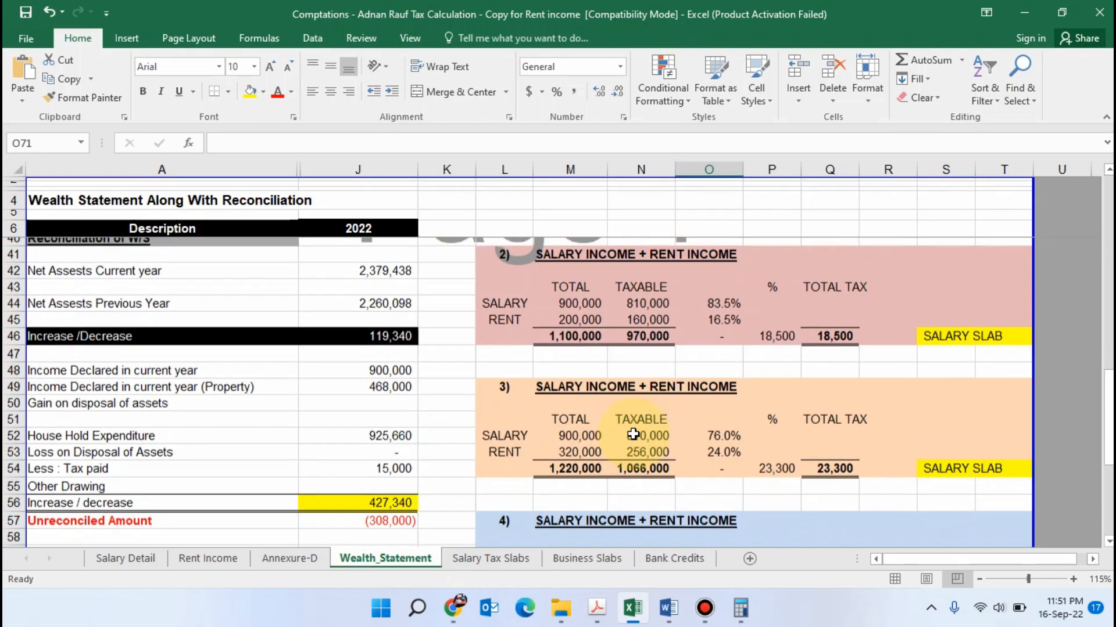
{"action": "scroll", "coordinate": [650, 395], "scroll_direction": "down", "scroll_amount": 3}
{"action": "scroll", "coordinate": [811, 377], "scroll_direction": "down", "scroll_amount": 1}
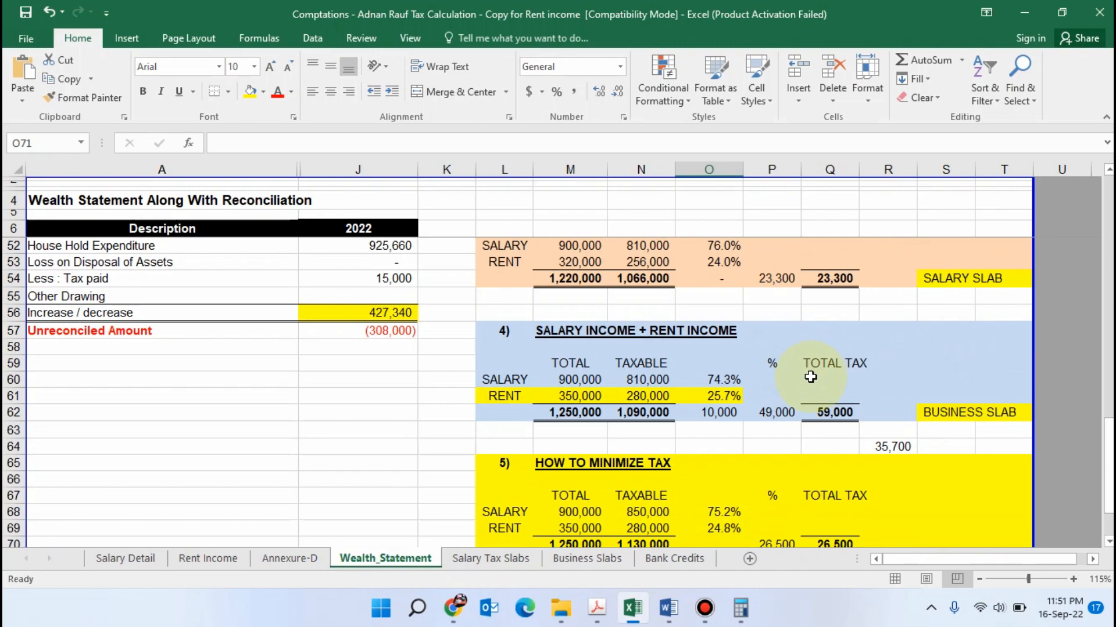
{"action": "scroll", "coordinate": [810, 377], "scroll_direction": "up", "scroll_amount": 1}
{"action": "left_click", "coordinate": [953, 327]}
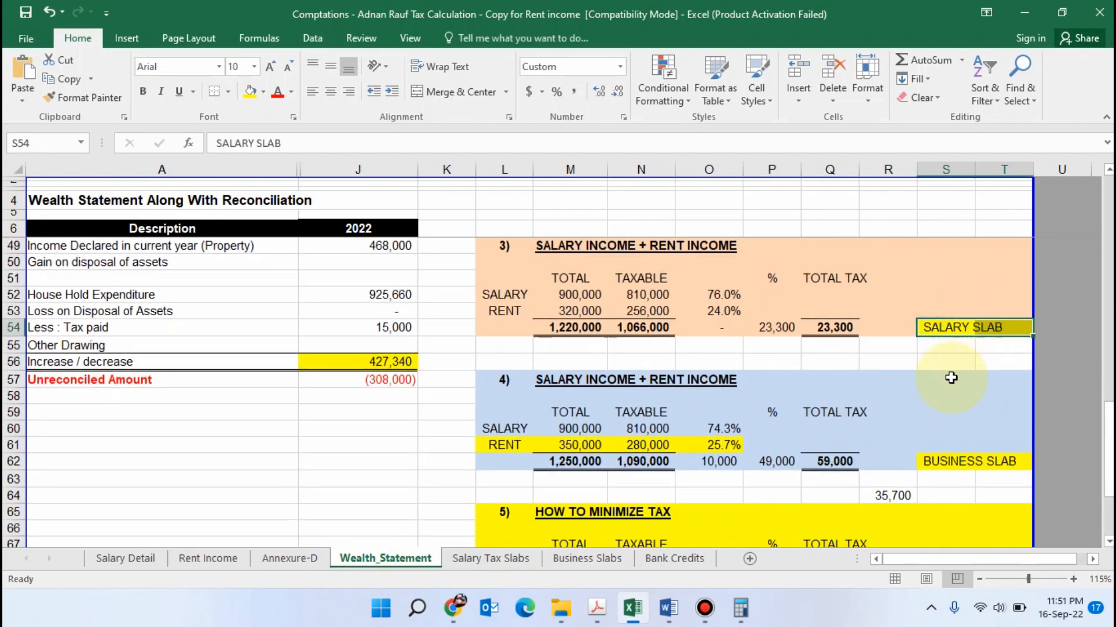
{"action": "scroll", "coordinate": [951, 377], "scroll_direction": "up", "scroll_amount": 1}
{"action": "left_click", "coordinate": [932, 425]}
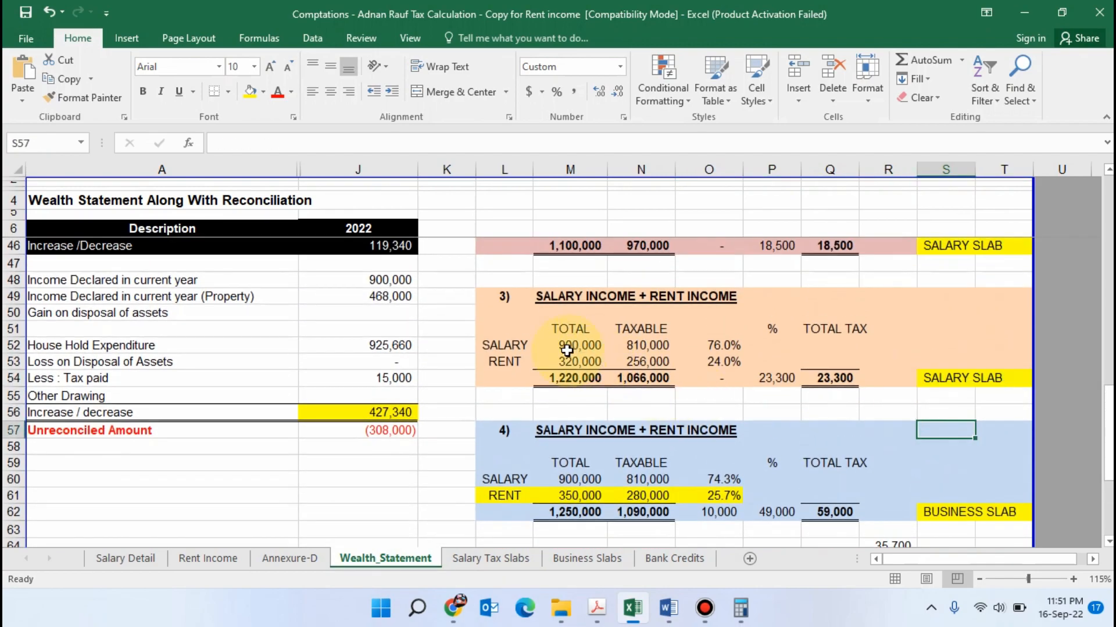
Compare the salary and rent shares of scenarios 3 and 4 and check which tax slab applies to each
{"action": "left_click_drag", "start_coordinate": [505, 345], "coordinate": [714, 343]}
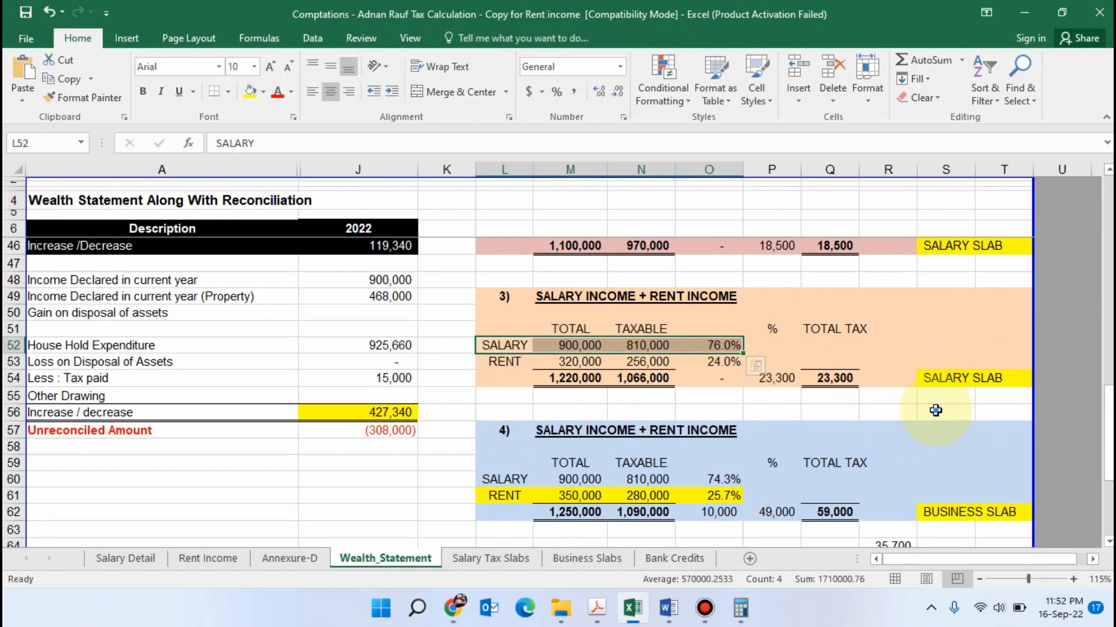
{"action": "left_click", "coordinate": [935, 379]}
{"action": "scroll", "coordinate": [947, 395], "scroll_direction": "up", "scroll_amount": 1}
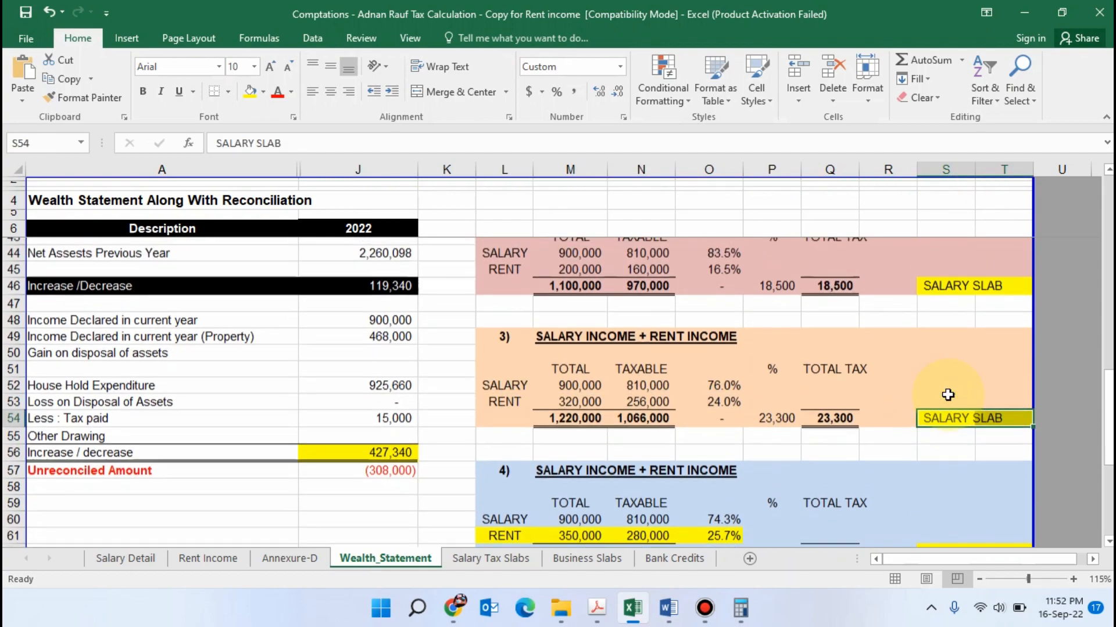
{"action": "scroll", "coordinate": [947, 395], "scroll_direction": "down", "scroll_amount": 2}
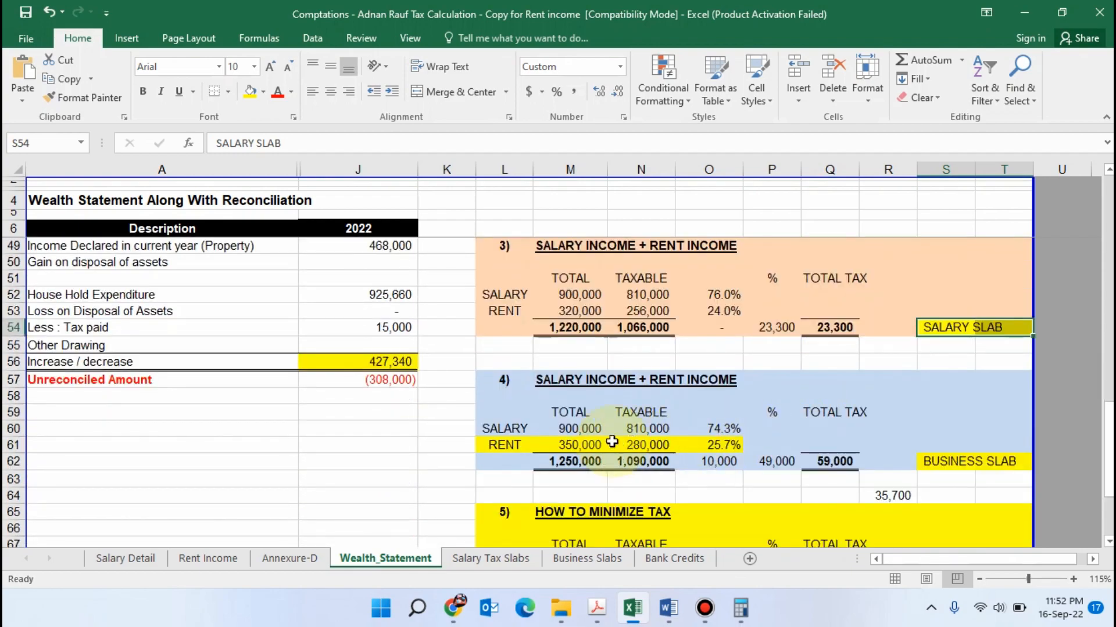
{"action": "left_click_drag", "start_coordinate": [510, 428], "coordinate": [725, 427]}
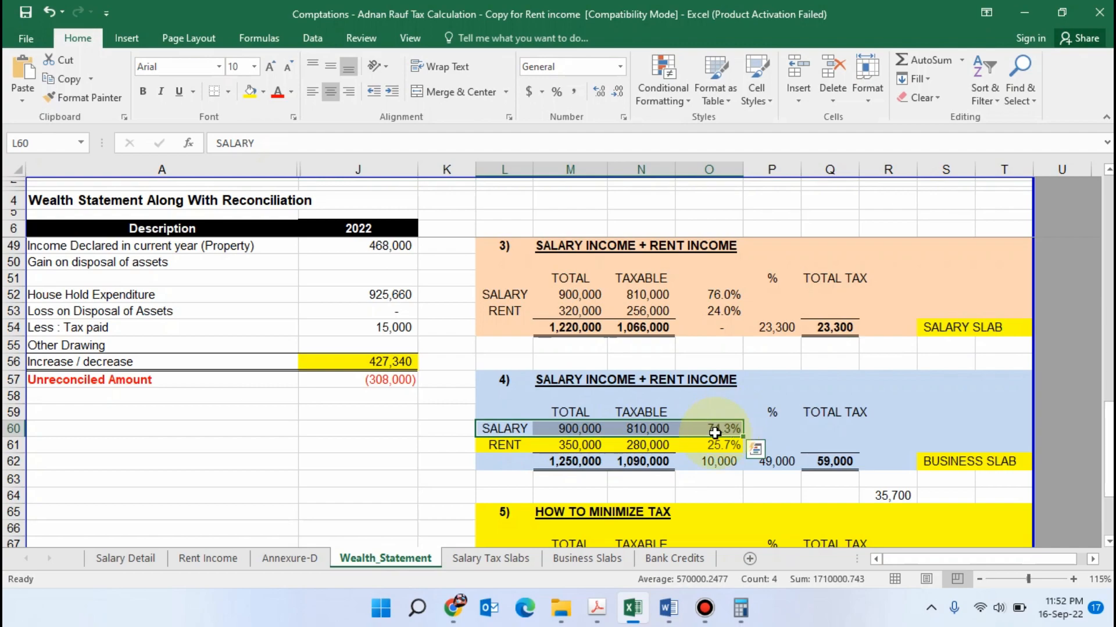
{"action": "left_click_drag", "start_coordinate": [501, 445], "coordinate": [774, 438]}
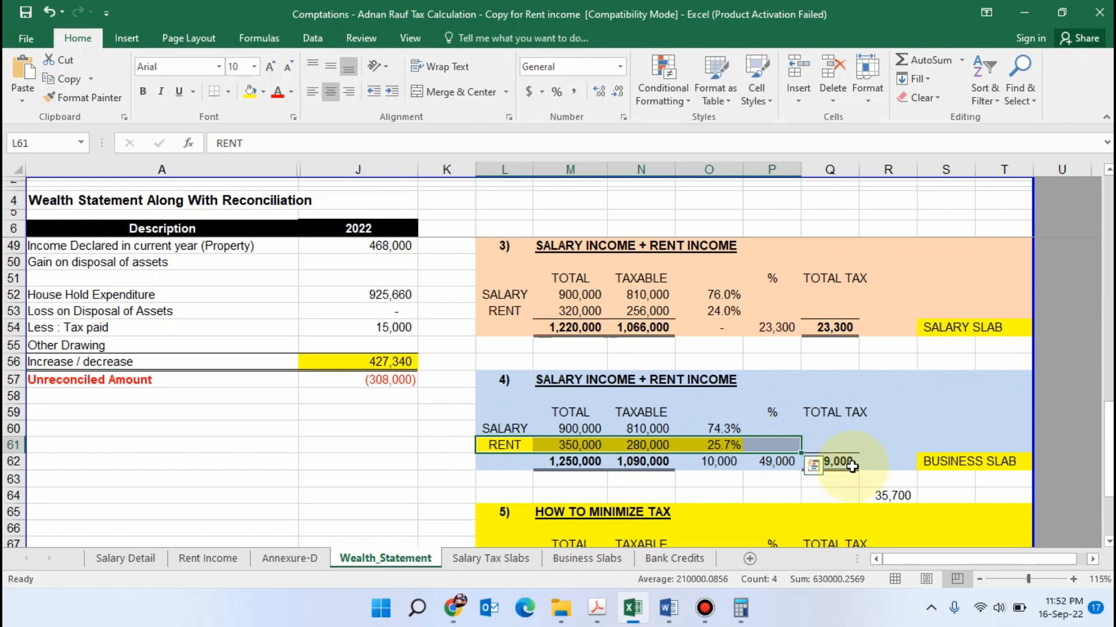
{"action": "left_click", "coordinate": [965, 462]}
Change the font colour of scenario 4's total tax amount in cell Q62 to red
{"action": "scroll", "coordinate": [869, 440], "scroll_direction": "down", "scroll_amount": 1}
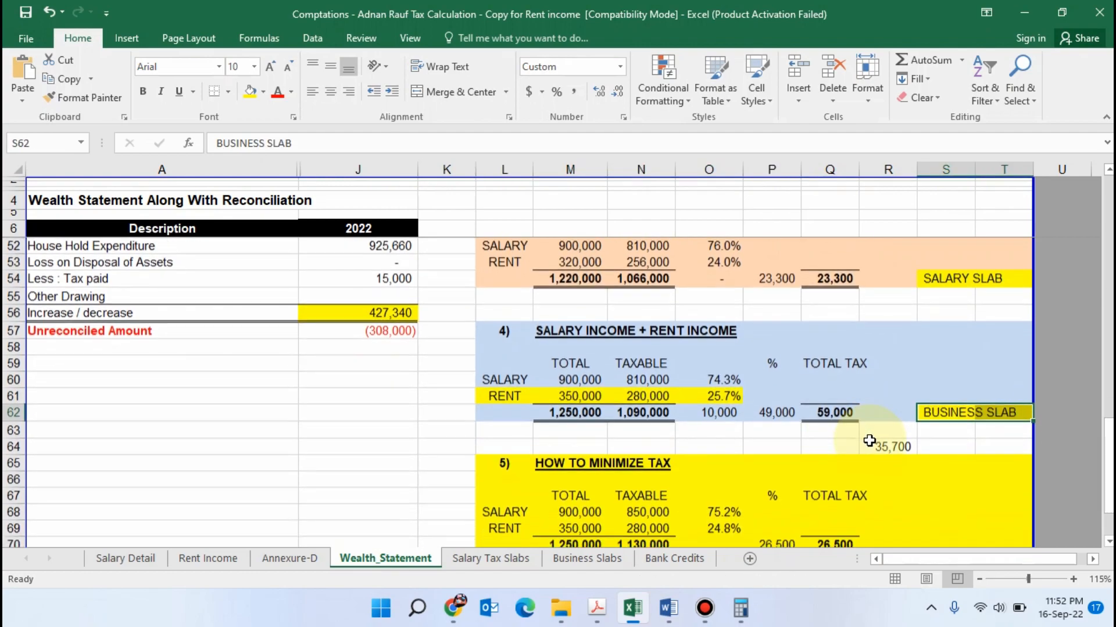
{"action": "left_click", "coordinate": [835, 413]}
{"action": "left_click", "coordinate": [291, 99]}
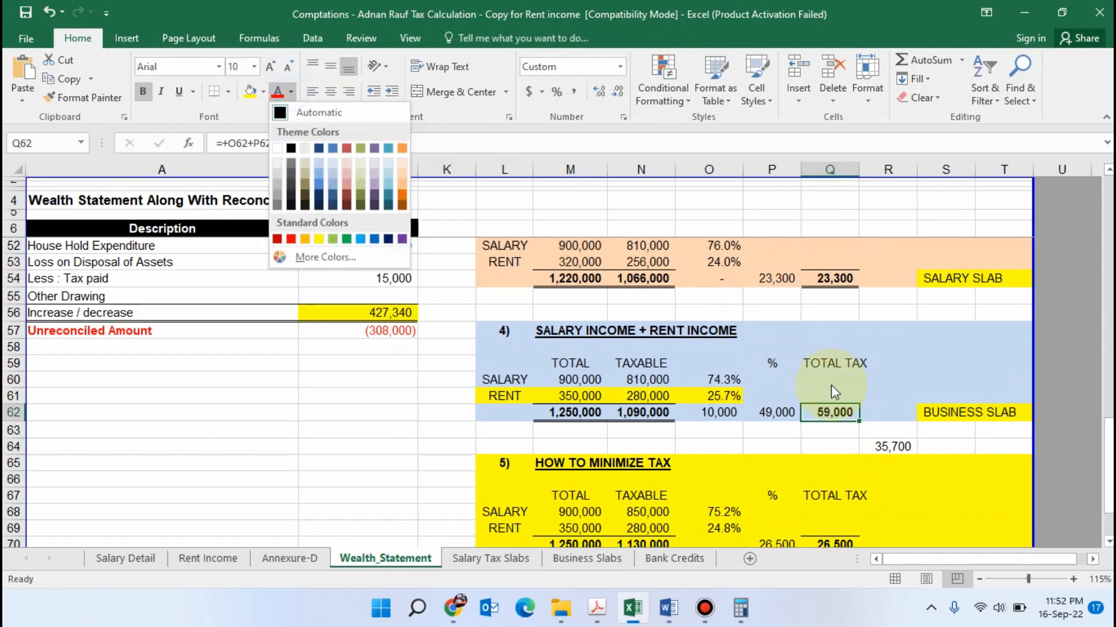
{"action": "left_click", "coordinate": [277, 93]}
{"action": "left_click", "coordinate": [278, 93]}
Examine the How to Minimize Tax scenario, including its rent share, total tax and applicable slab
{"action": "scroll", "coordinate": [736, 434], "scroll_direction": "down", "scroll_amount": 1}
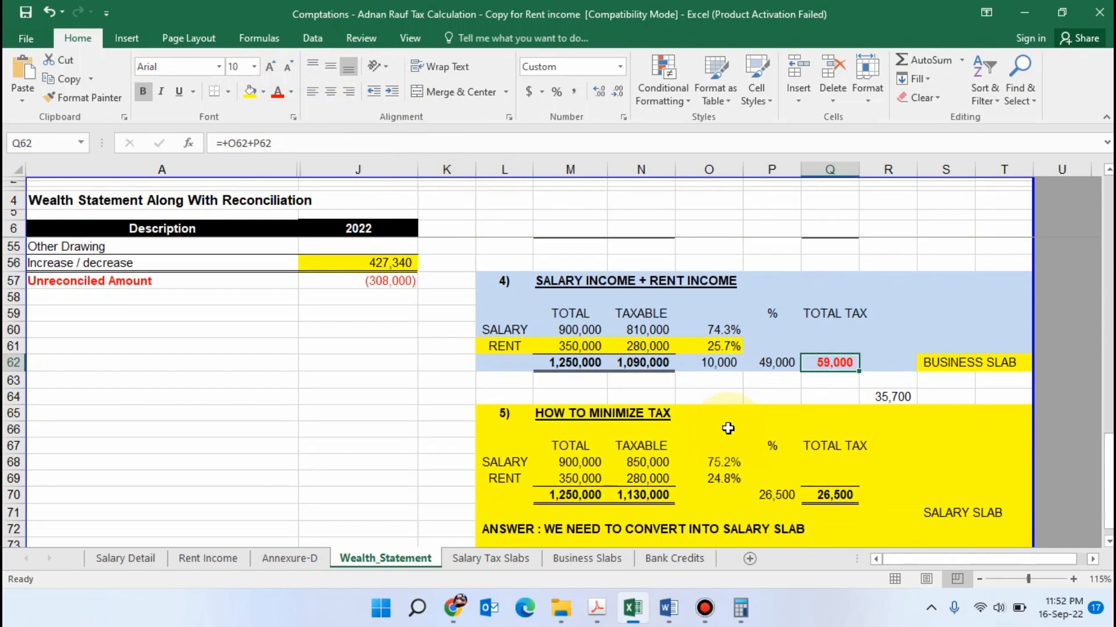
{"action": "left_click", "coordinate": [709, 428]}
{"action": "left_click", "coordinate": [707, 417]}
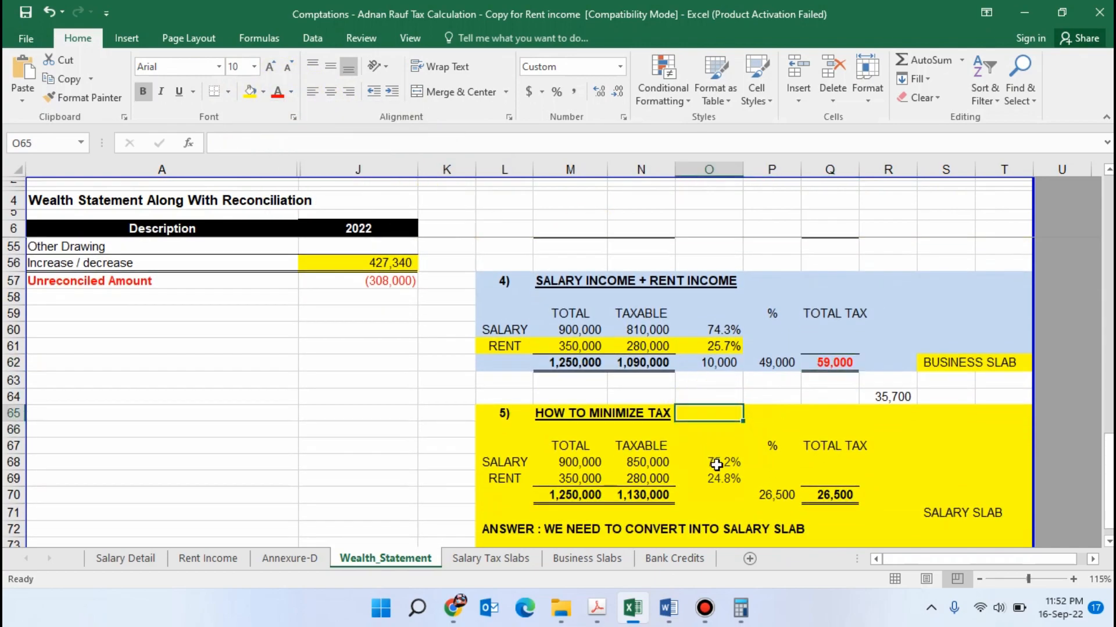
{"action": "left_click_drag", "start_coordinate": [500, 478], "coordinate": [723, 478]}
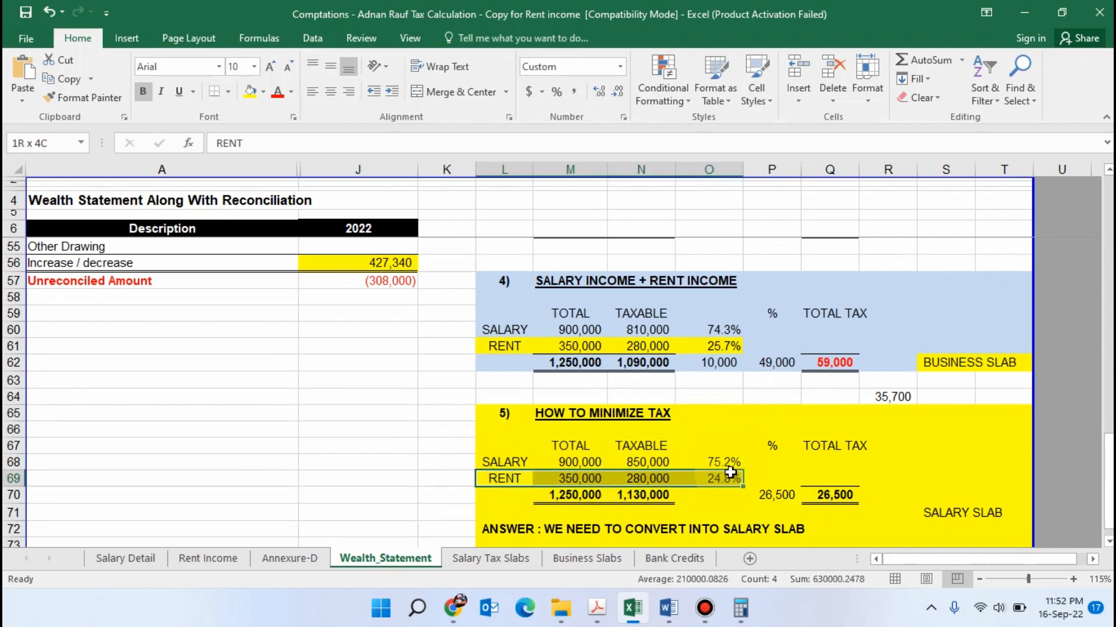
{"action": "left_click", "coordinate": [929, 485]}
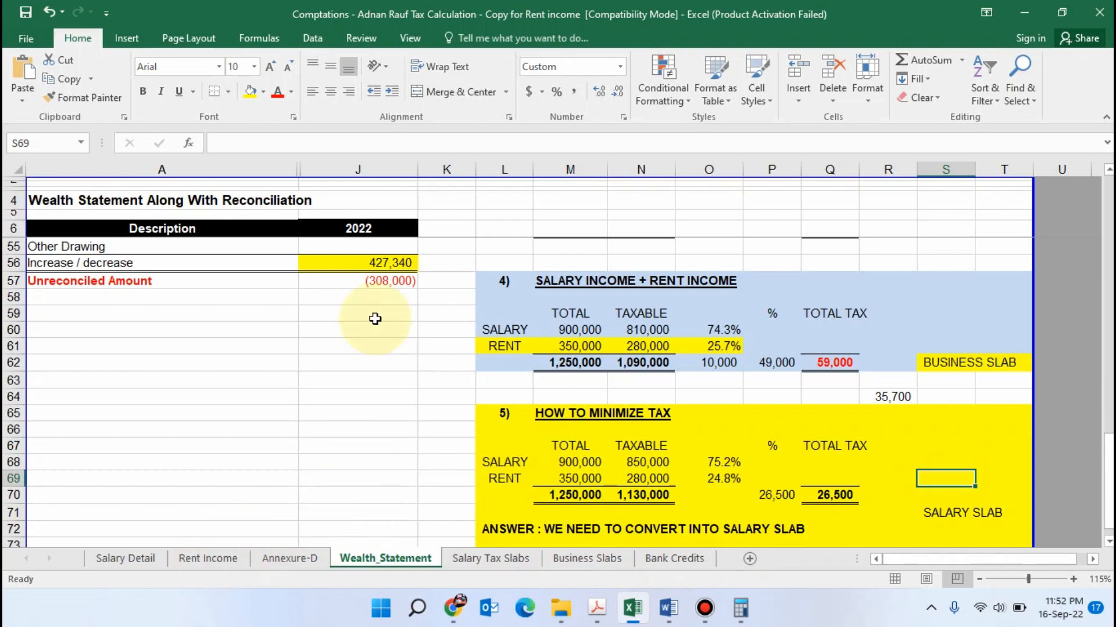
Check the list of cases in Word's Rental Income document and return to Excel's Wealth_Statement sheet
{"action": "left_click", "coordinate": [668, 608]}
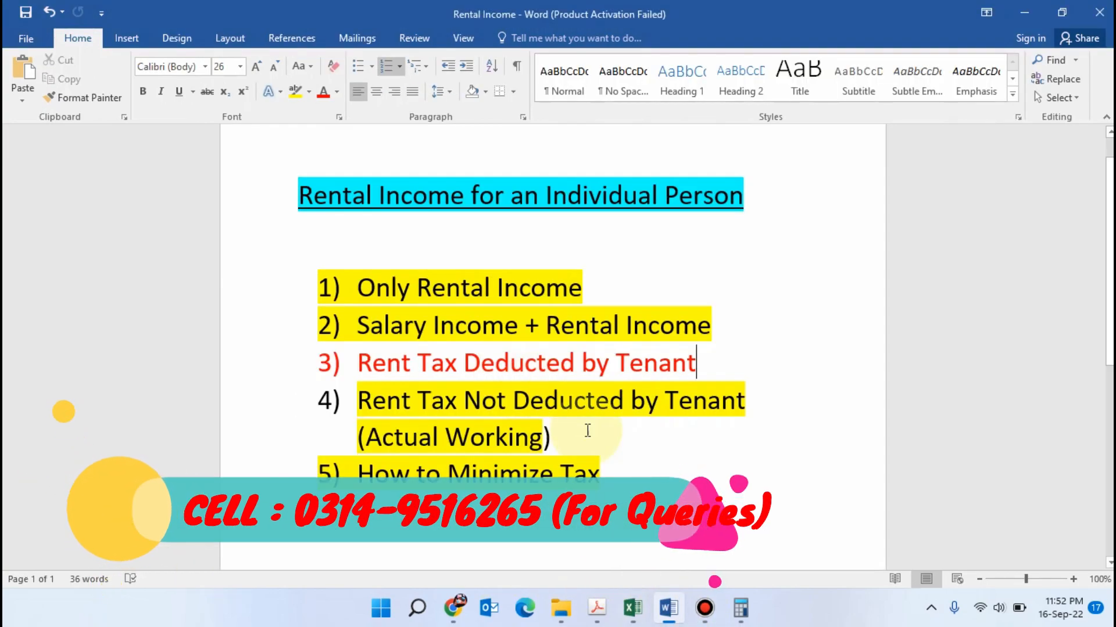
{"action": "left_click", "coordinate": [633, 608]}
{"action": "left_click", "coordinate": [700, 382]}
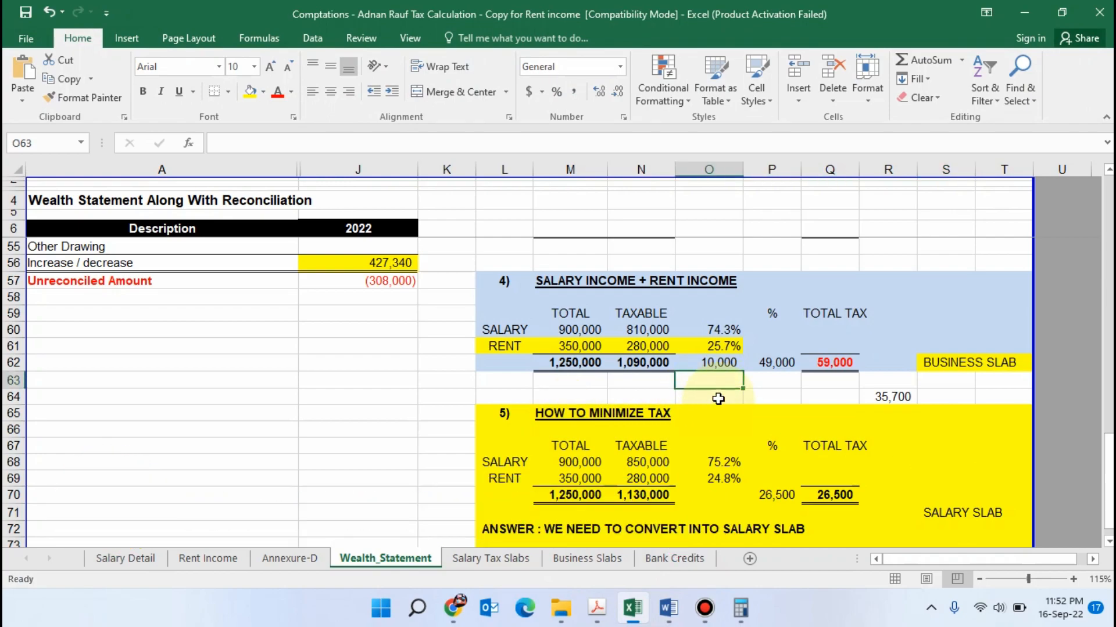
{"action": "key", "text": "Home"}
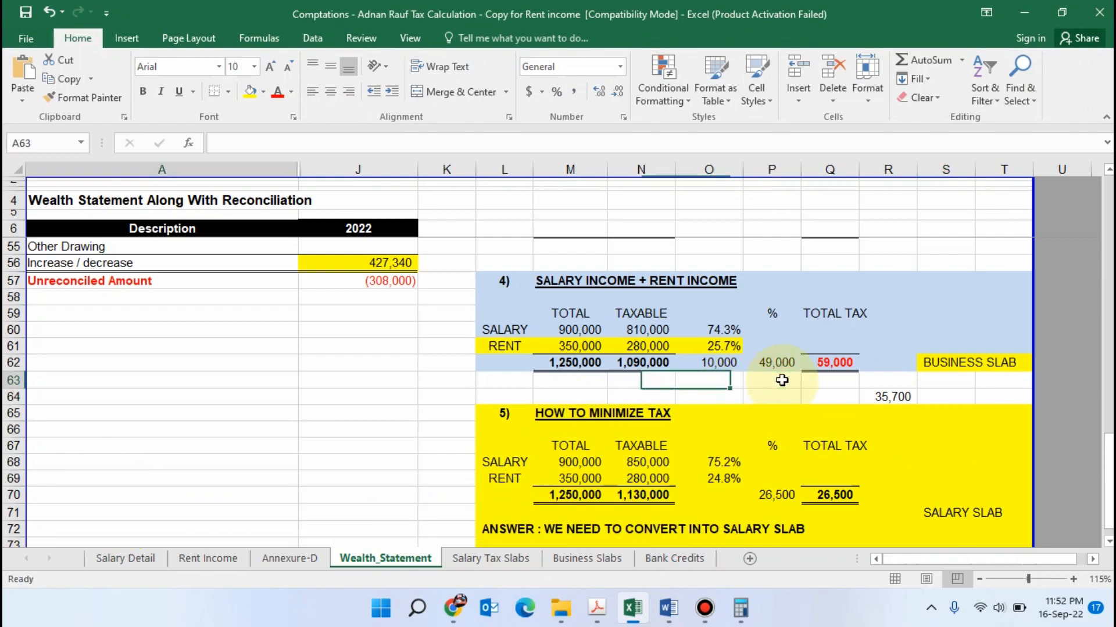
{"action": "key", "text": "Right"}
{"action": "key", "text": "Right"}
{"action": "key", "text": "Right"}
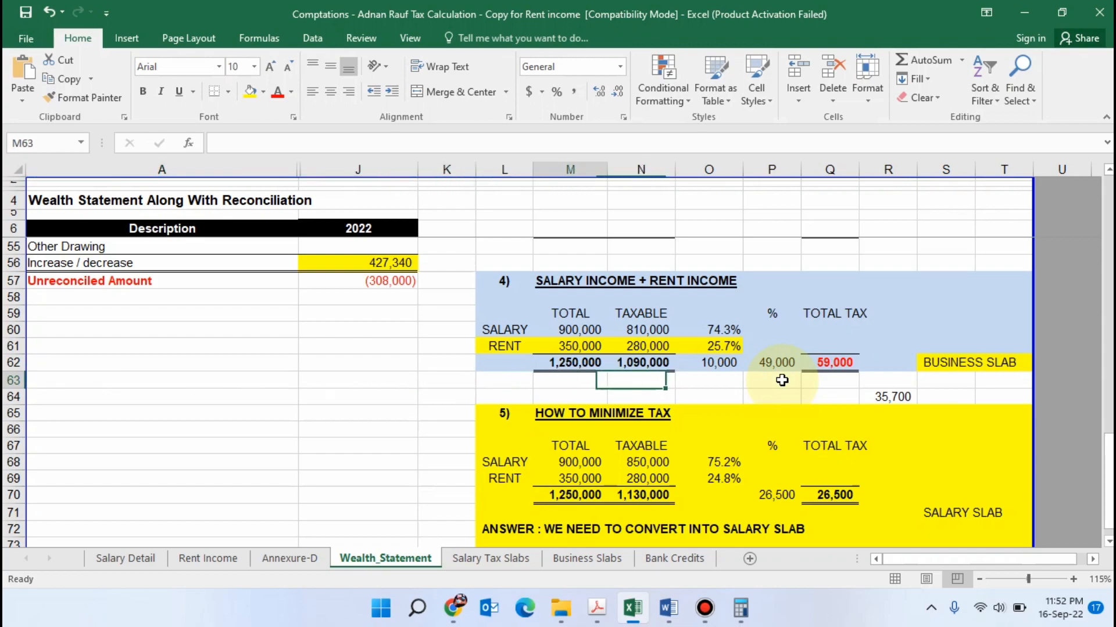
{"action": "key", "text": "Right"}
{"action": "key", "text": "Right"}
{"action": "key", "text": "Right"}
{"action": "key", "text": "Right"}
{"action": "key", "text": "Right"}
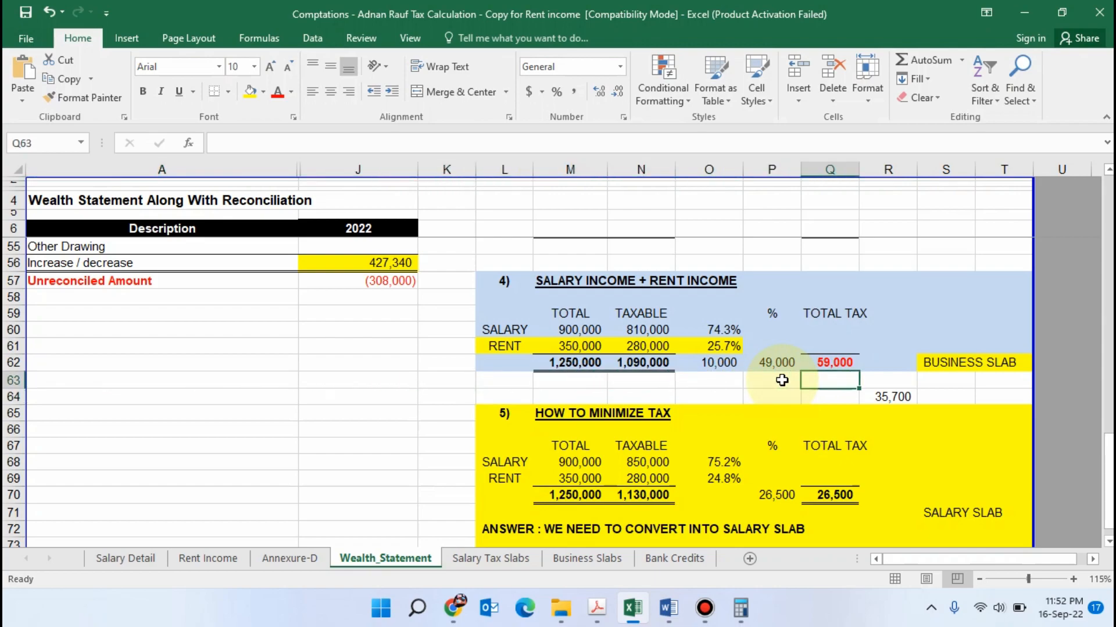
{"action": "key", "text": "Home"}
{"action": "key", "text": "Right"}
{"action": "key", "text": "Right"}
{"action": "key", "text": "Right"}
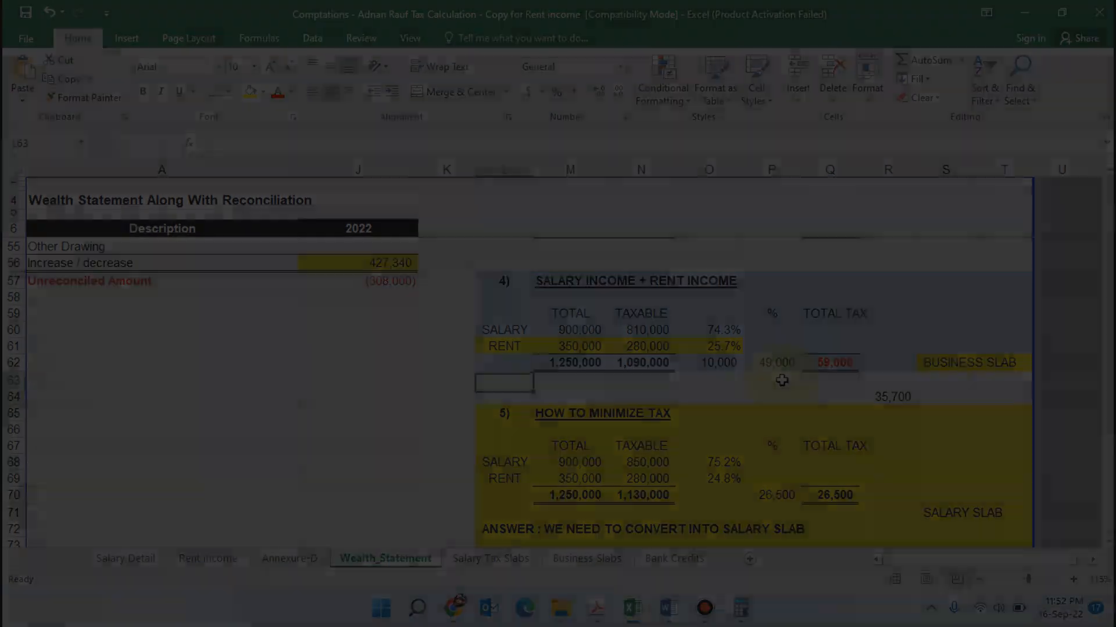